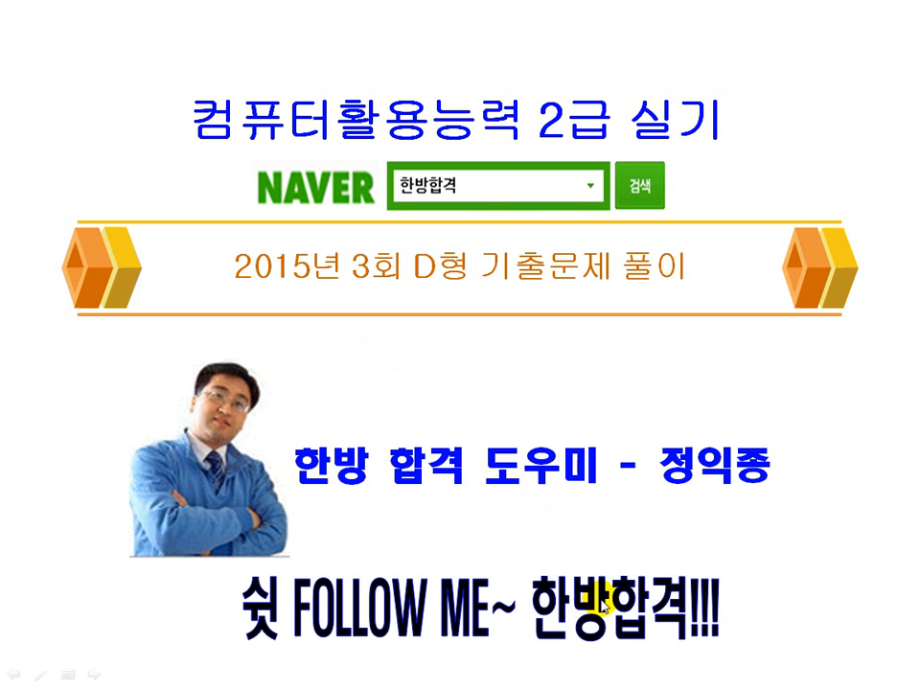
# - Advance the slideshow past the cell-formatting solution notes to the 계산작업 slide
pyautogui.click(541, 397)
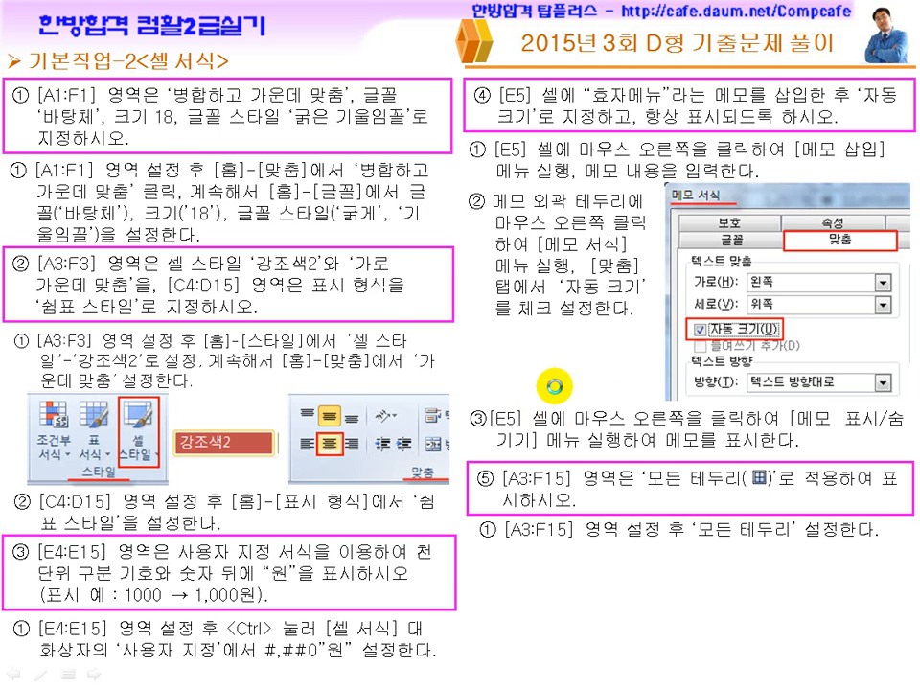
pyautogui.click(556, 388)
pyautogui.click(555, 389)
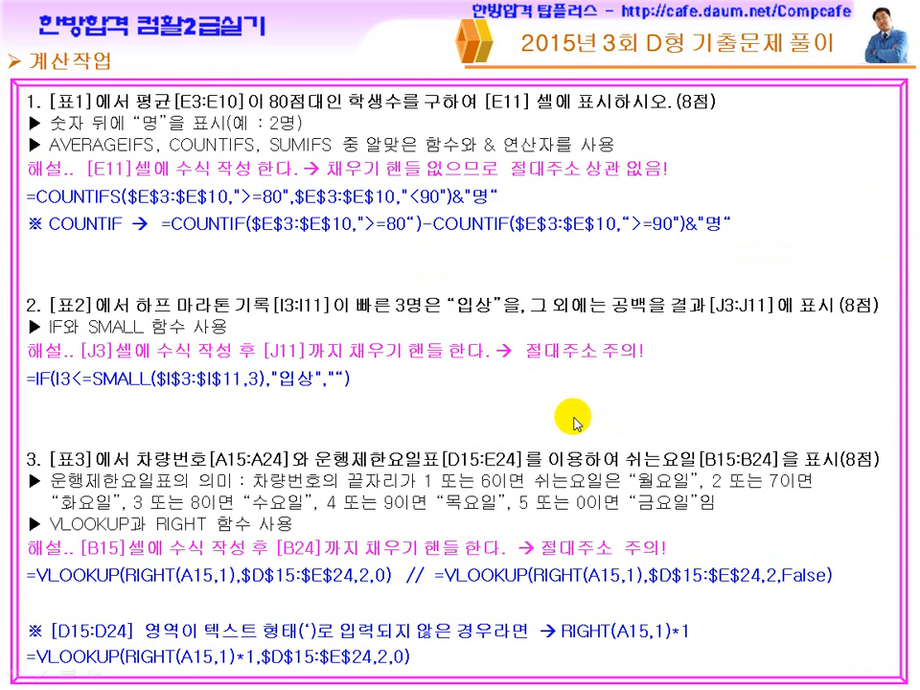
# - Leave the slideshow and bring up the Hangul exam document together with the Excel workbook
pyautogui.press('super')
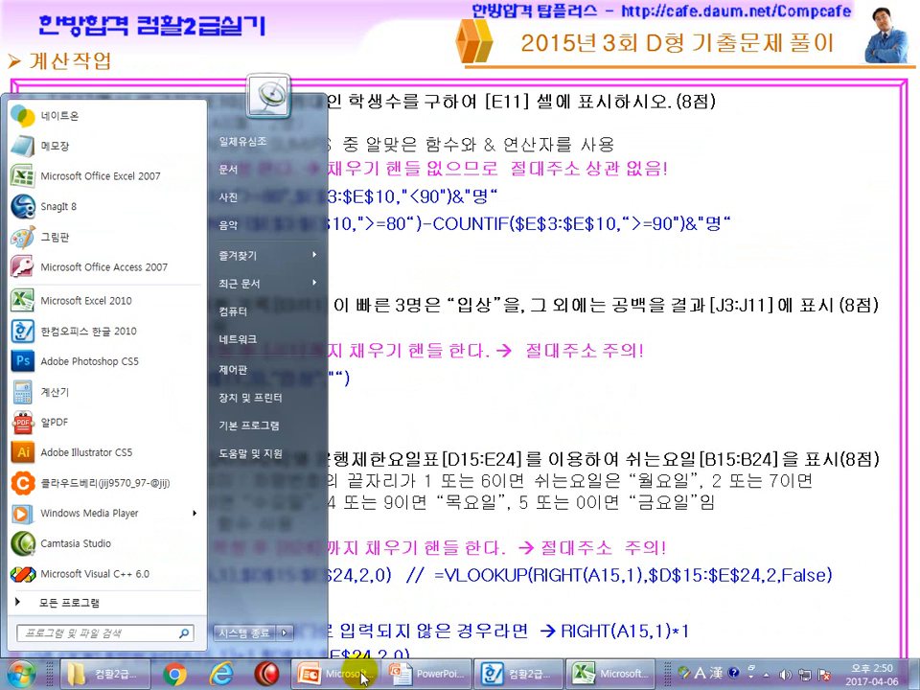
pyautogui.click(514, 675)
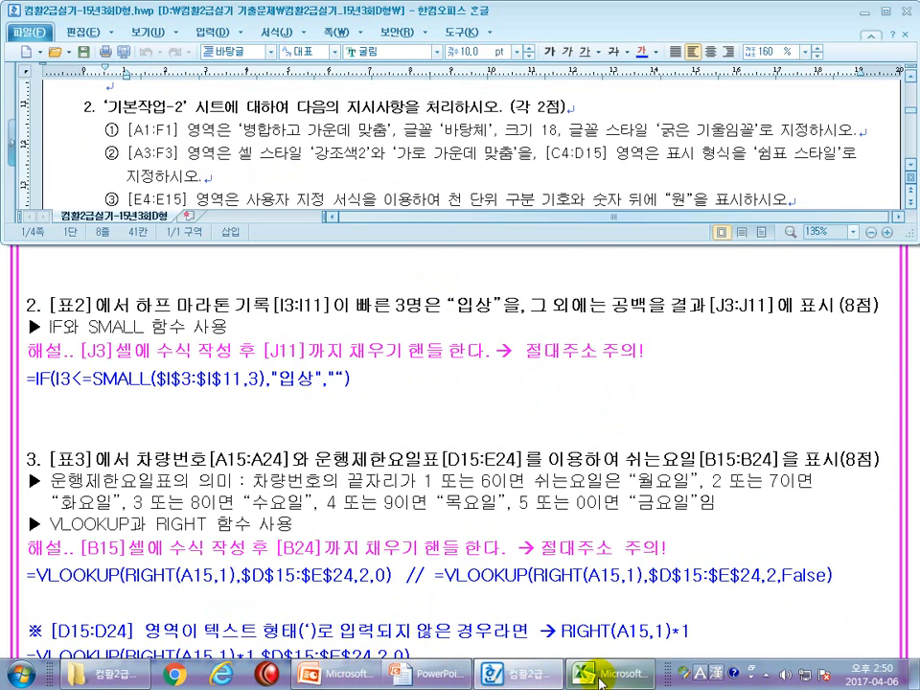
pyautogui.click(609, 674)
pyautogui.click(350, 137)
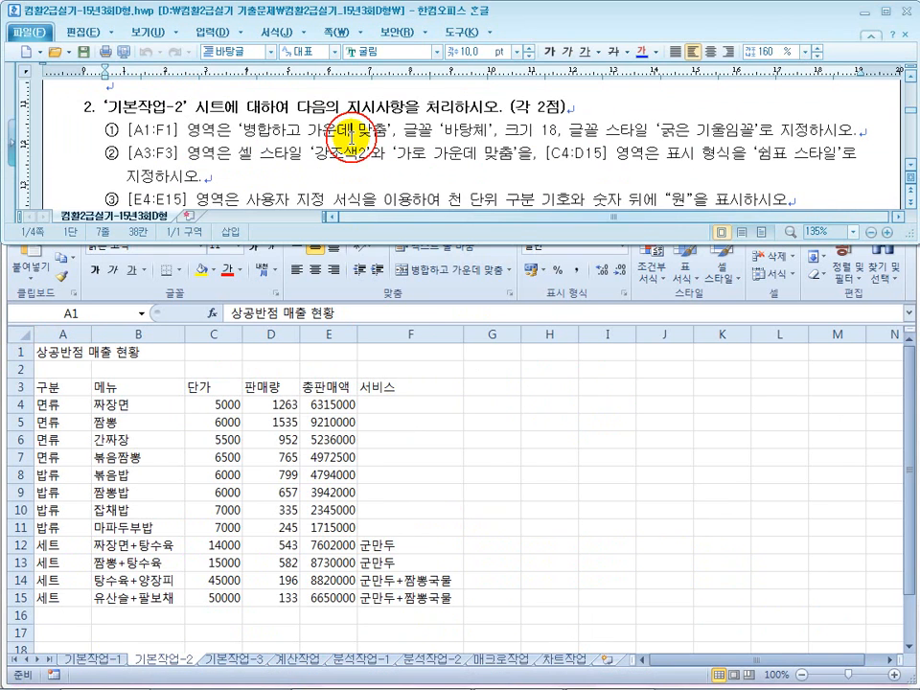
# - Look at the 기본작업-1 sheet and return to the 기본작업-2 sheet
pyautogui.click(92, 655)
pyautogui.click(100, 662)
pyautogui.click(62, 384)
pyautogui.click(184, 389)
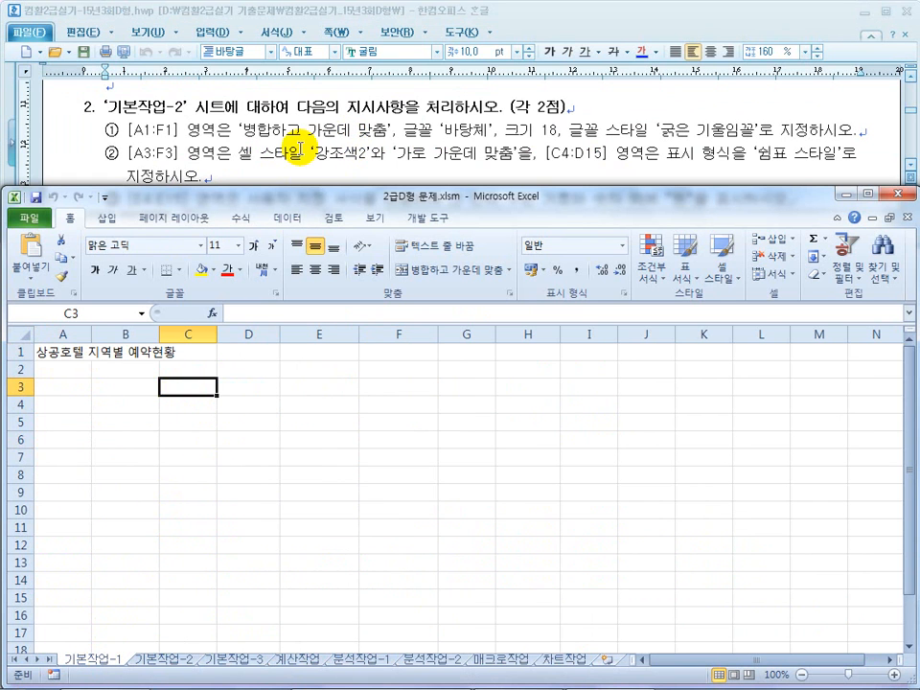
pyautogui.click(305, 148)
pyautogui.click(140, 653)
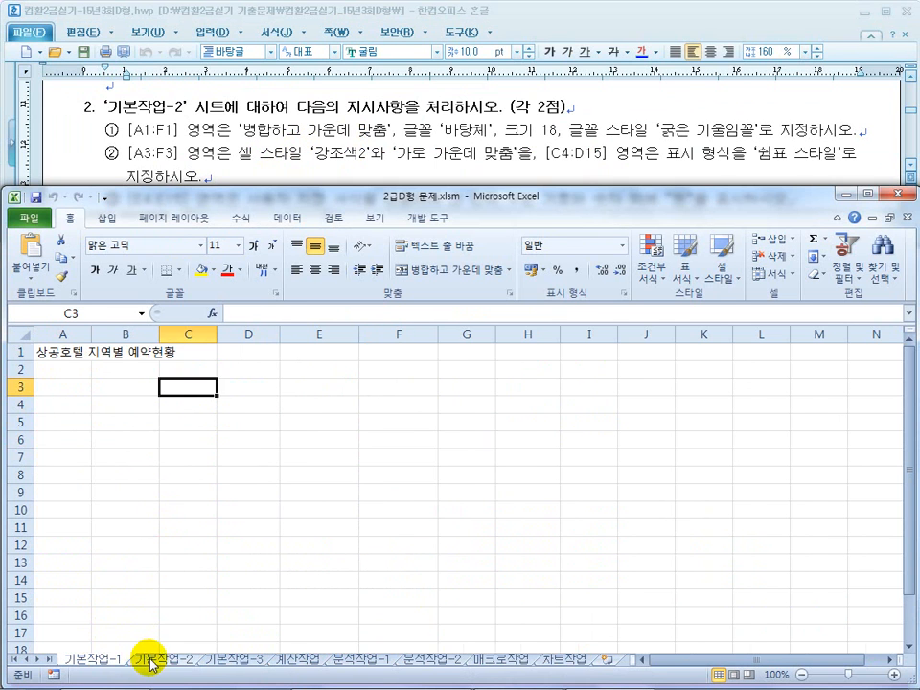
pyautogui.click(150, 660)
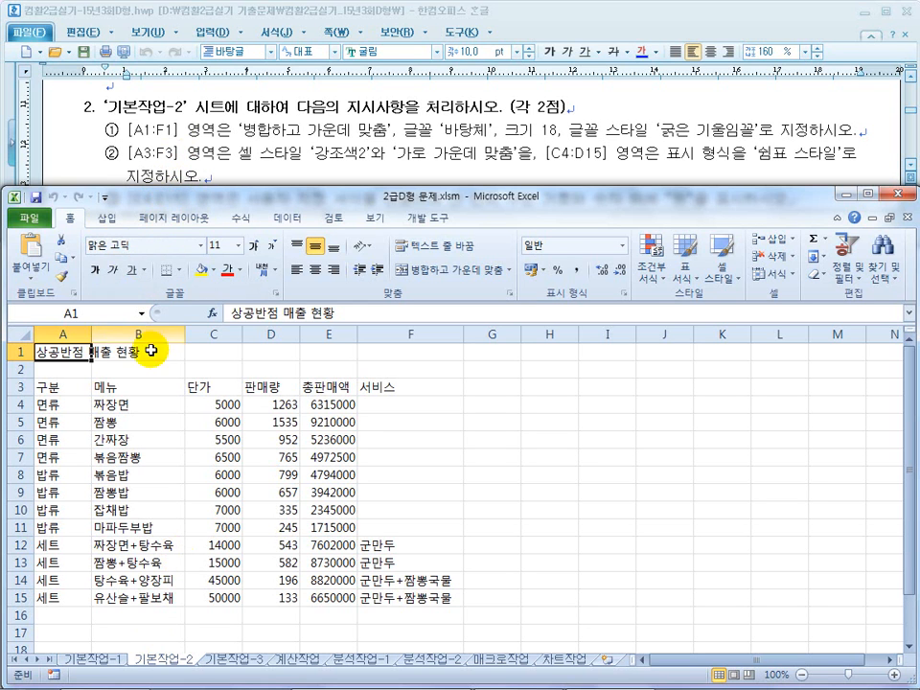
# - Merge and center the title across A1:F1 and set its font to 바탕체
pyautogui.moveTo(43, 351); pyautogui.dragTo(404, 349)
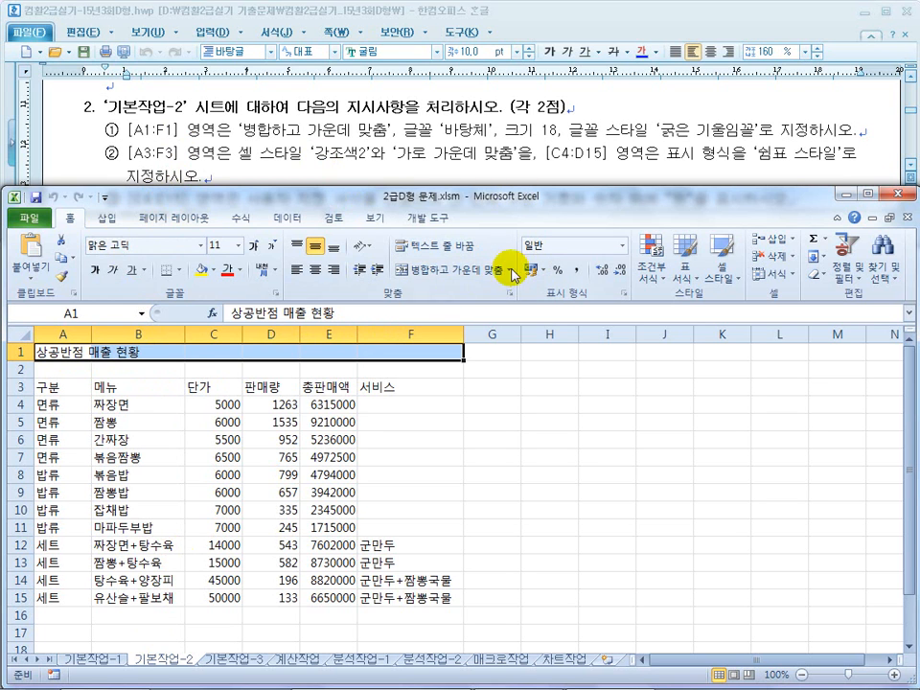
pyautogui.click(439, 272)
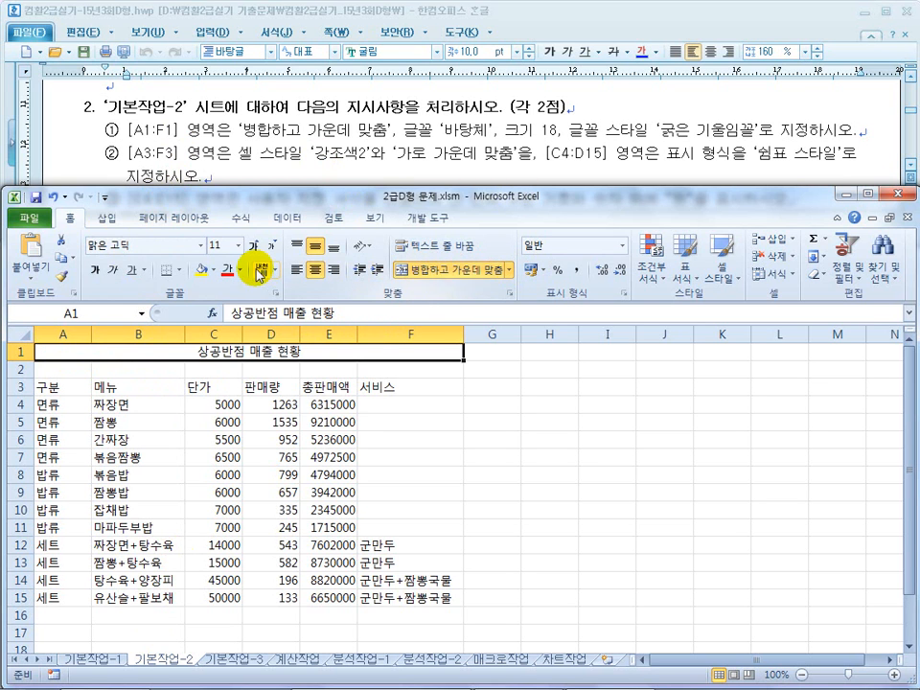
pyautogui.click(143, 245)
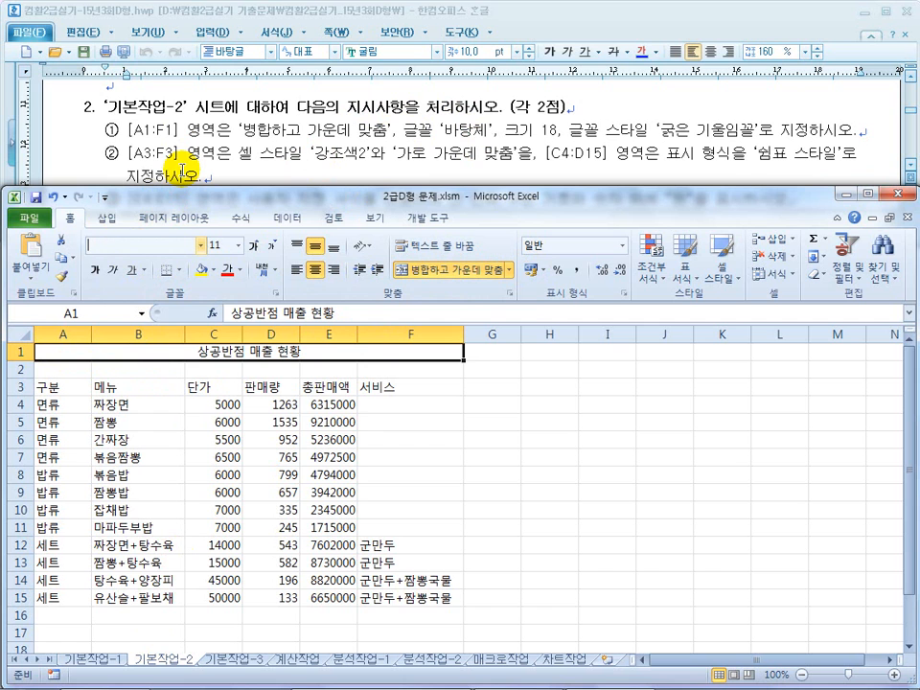
pyautogui.write('바탕체')
pyautogui.press('Return')
pyautogui.press('Right')
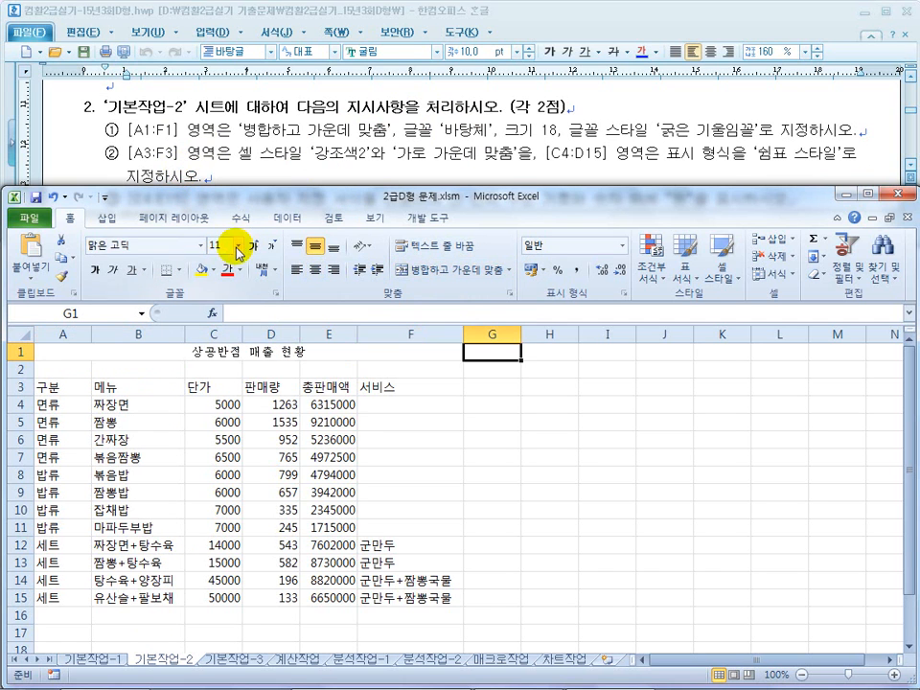
# - Set the merged title's font size to 18 and make it bold and italic
pyautogui.click(209, 247)
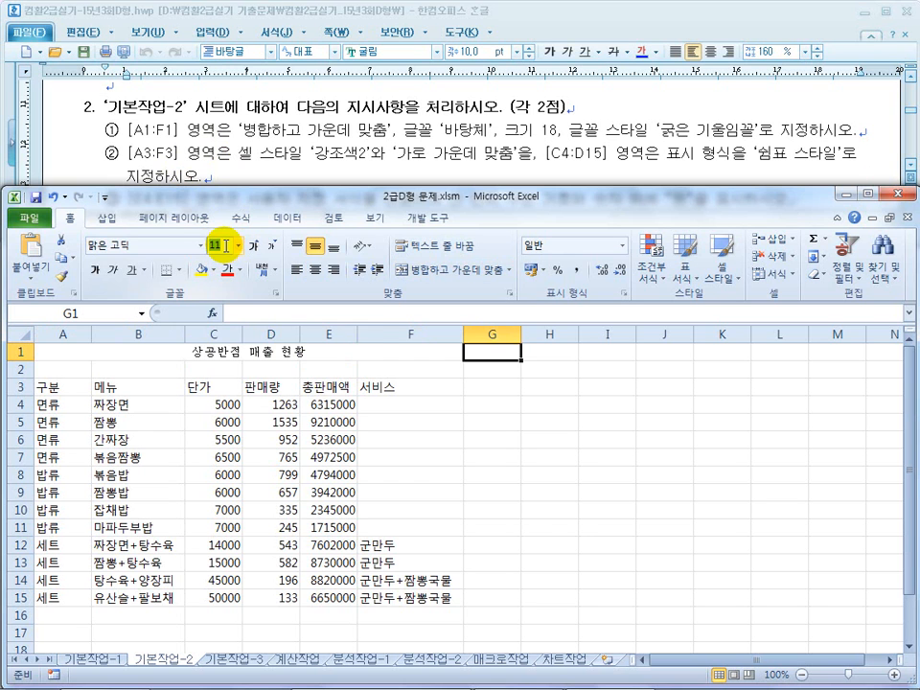
pyautogui.click(218, 350)
pyautogui.click(218, 247)
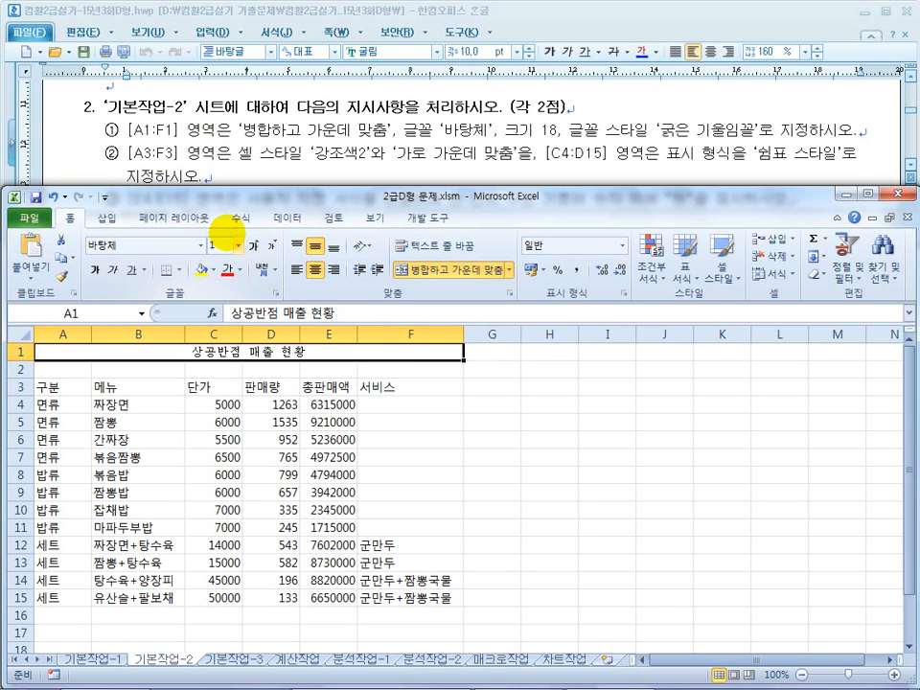
pyautogui.write('18')
pyautogui.press('Return')
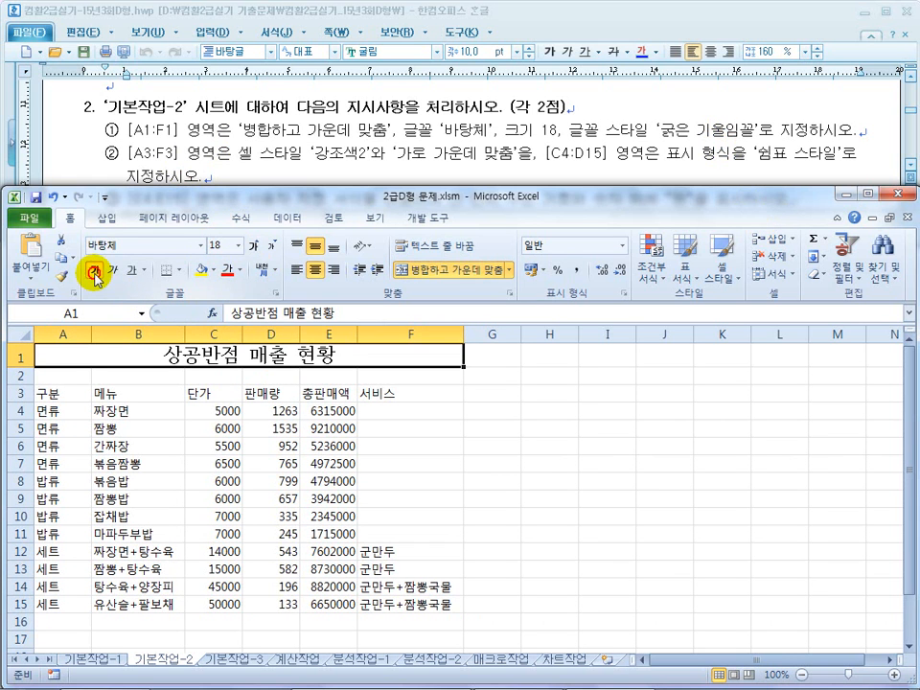
pyautogui.click(95, 272)
pyautogui.click(112, 272)
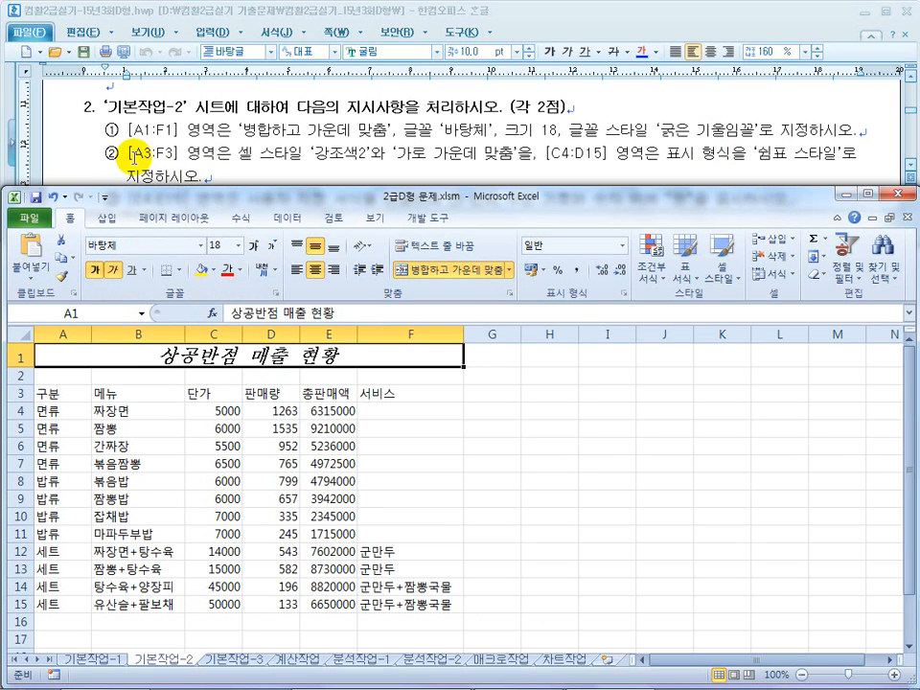
# - Apply the 강조색2 cell style to the header row A3:F3 and center its text horizontally
pyautogui.moveTo(67, 393); pyautogui.dragTo(440, 397)
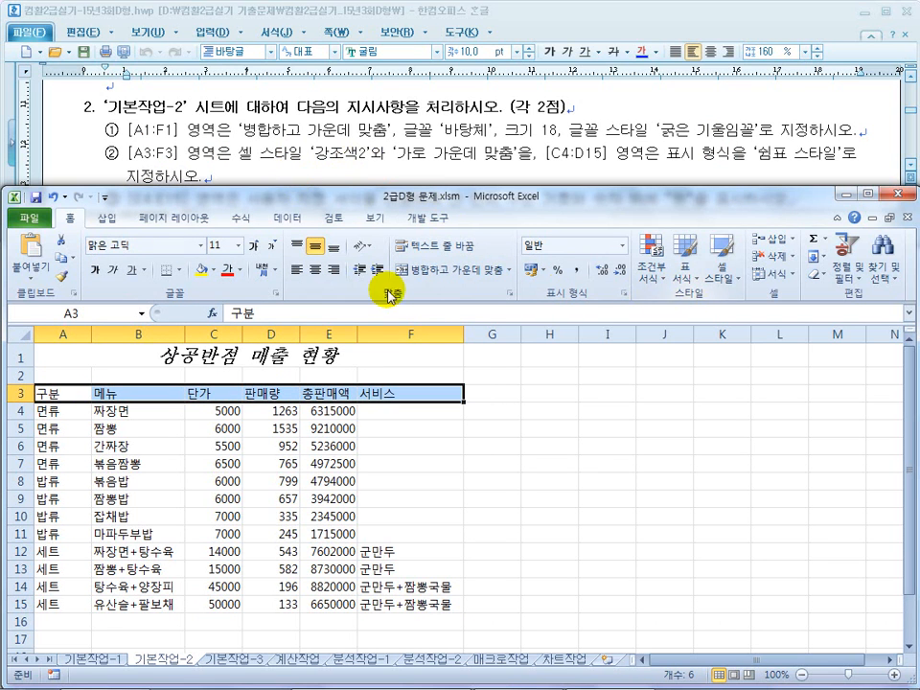
pyautogui.click(729, 278)
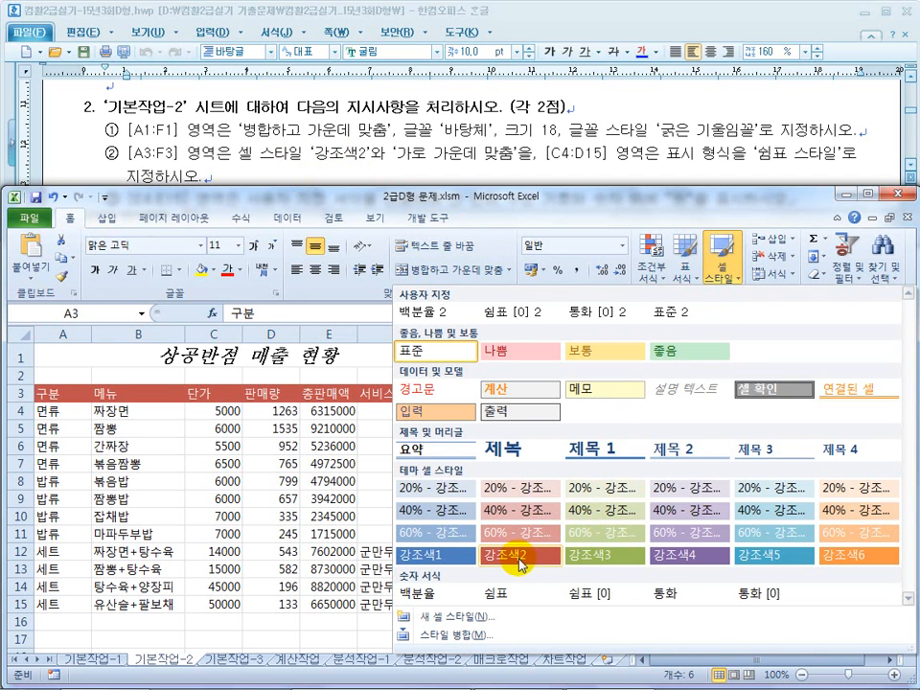
pyautogui.click(521, 564)
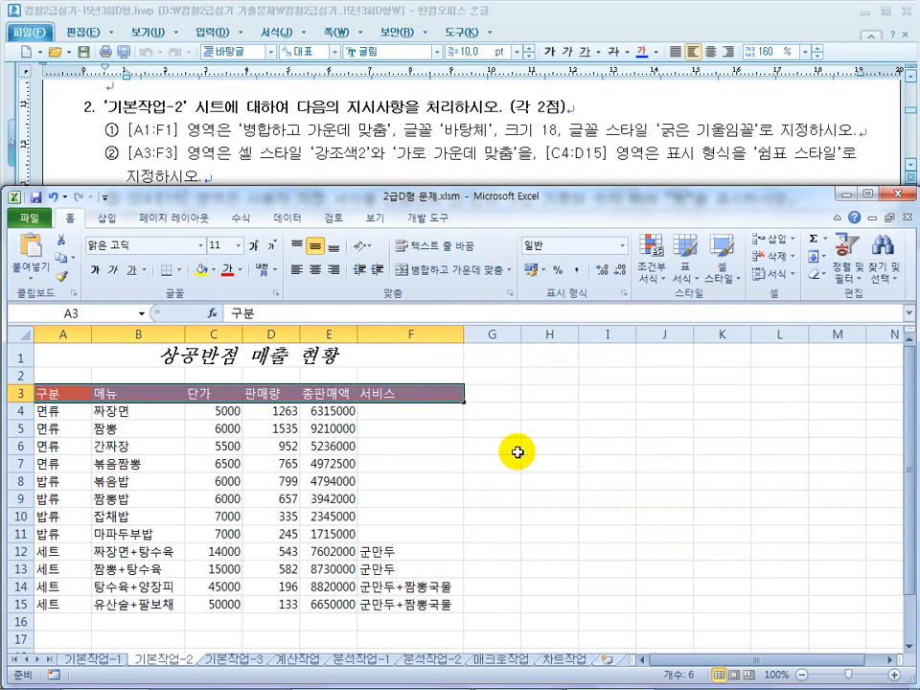
pyautogui.click(316, 273)
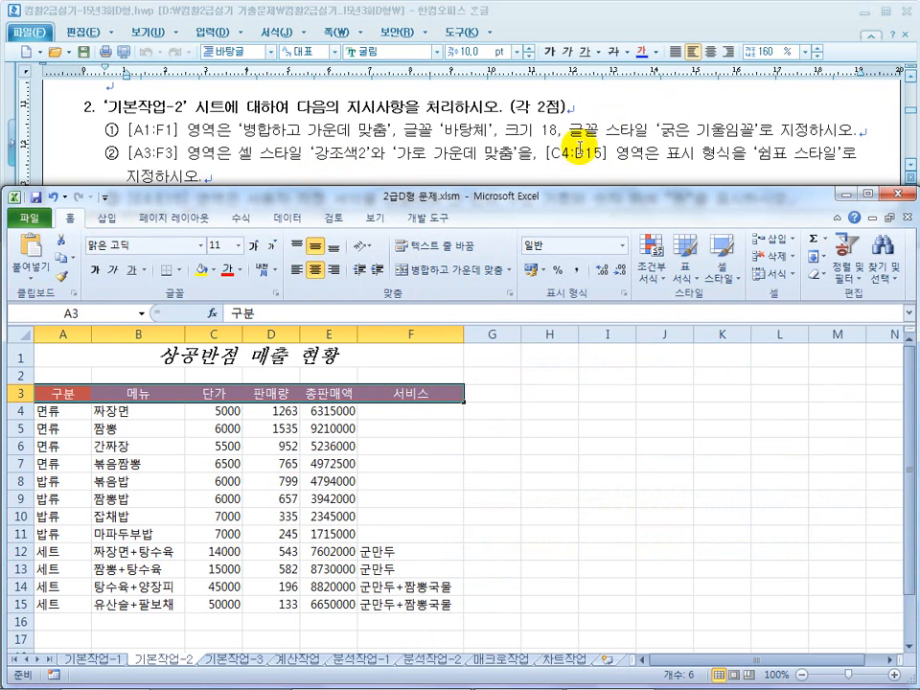
pyautogui.click(538, 462)
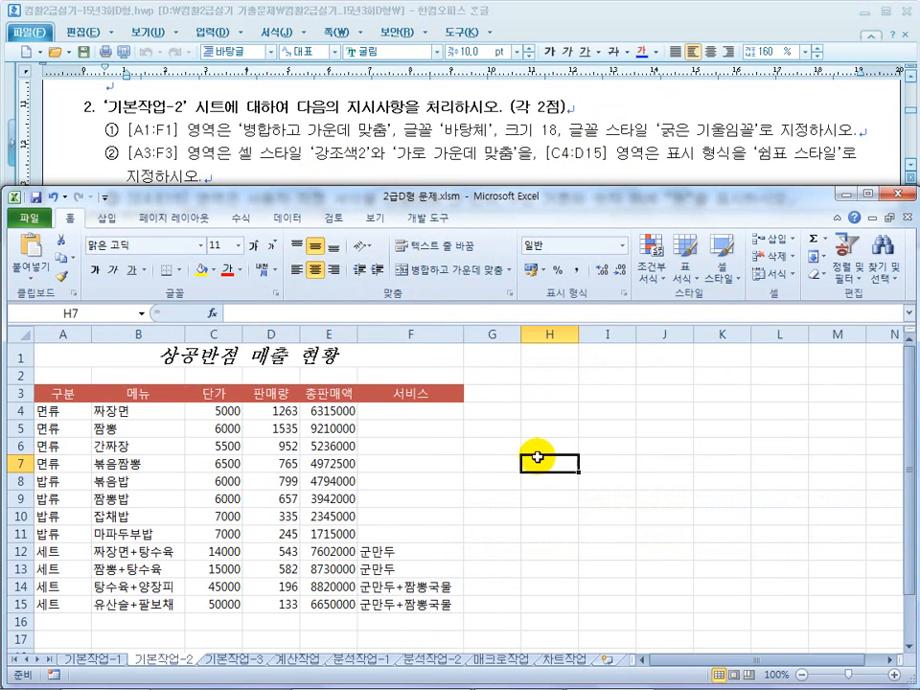
# - Apply the comma style number format to the range C4:D15
pyautogui.click(223, 410)
pyautogui.moveTo(223, 410); pyautogui.dragTo(281, 608)
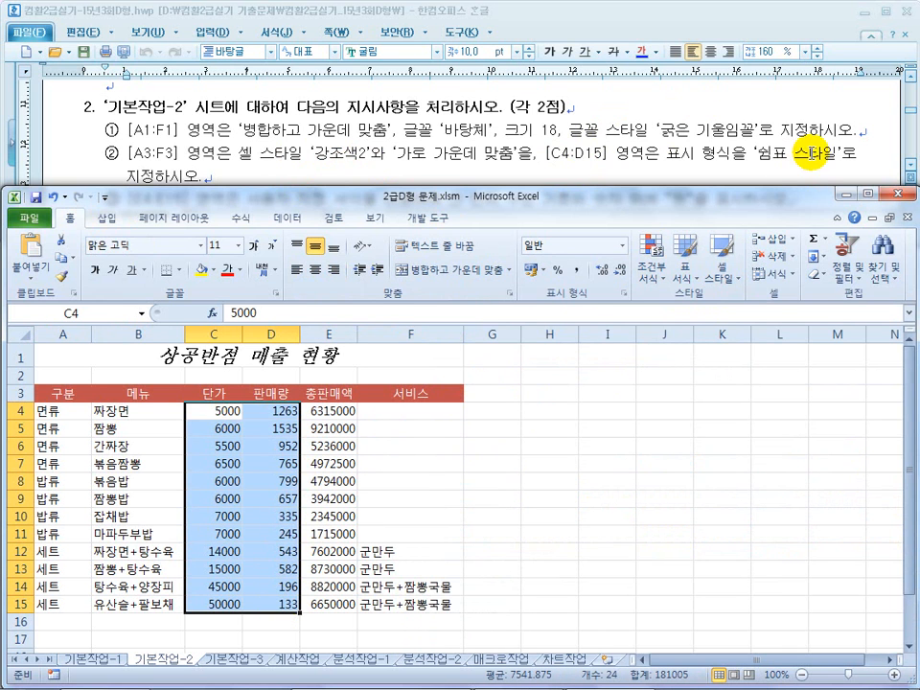
pyautogui.click(576, 271)
# - Give E4:E15 the custom number format #,##0"원" as instruction ③ of the exam document asks
pyautogui.click(303, 170)
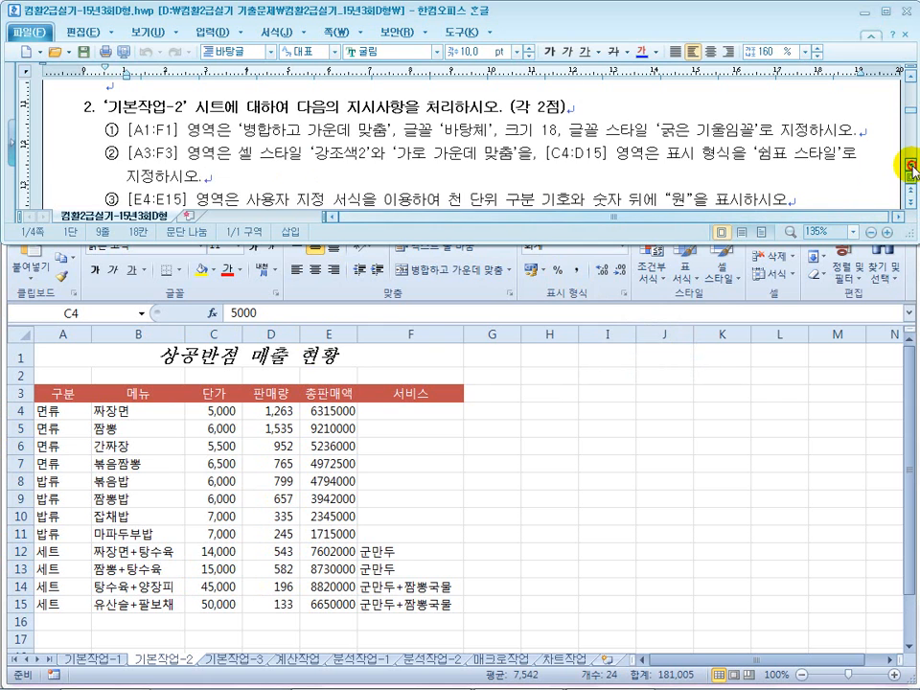
pyautogui.scroll(-3, 911, 170)
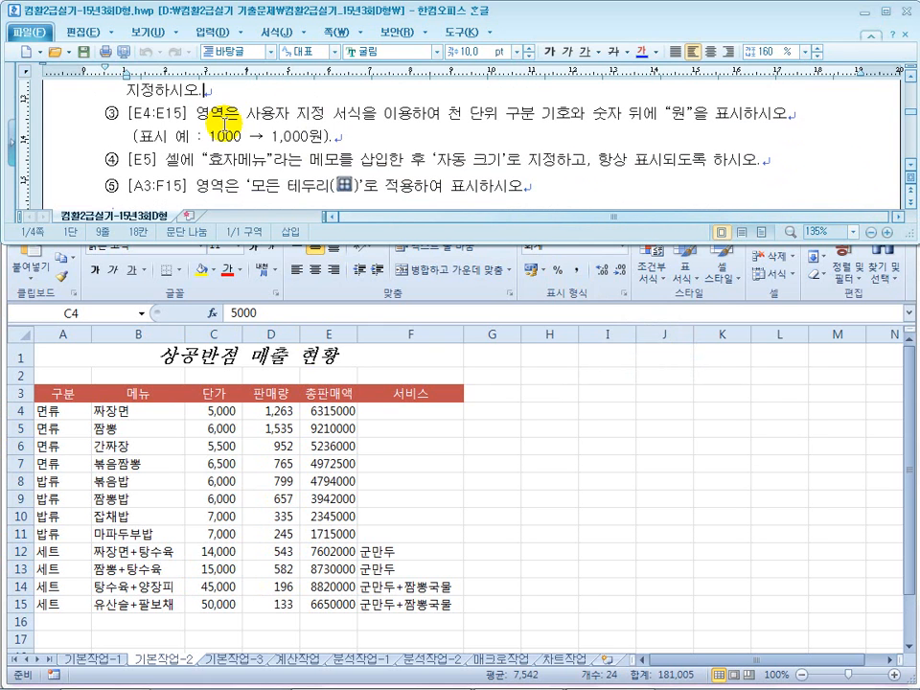
pyautogui.click(312, 448)
pyautogui.moveTo(340, 410); pyautogui.dragTo(339, 602)
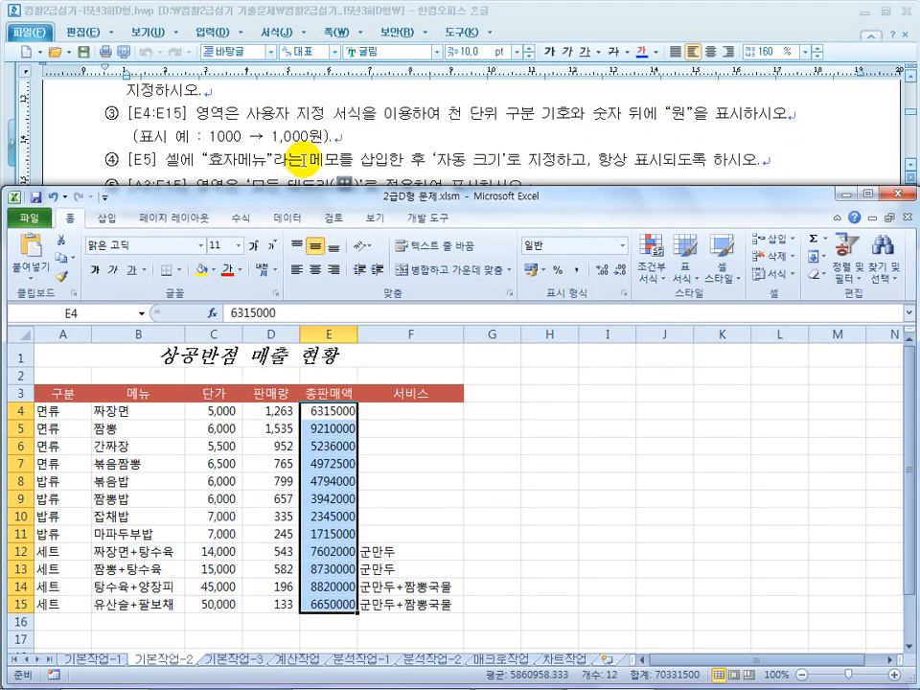
pyautogui.rightClick(329, 459)
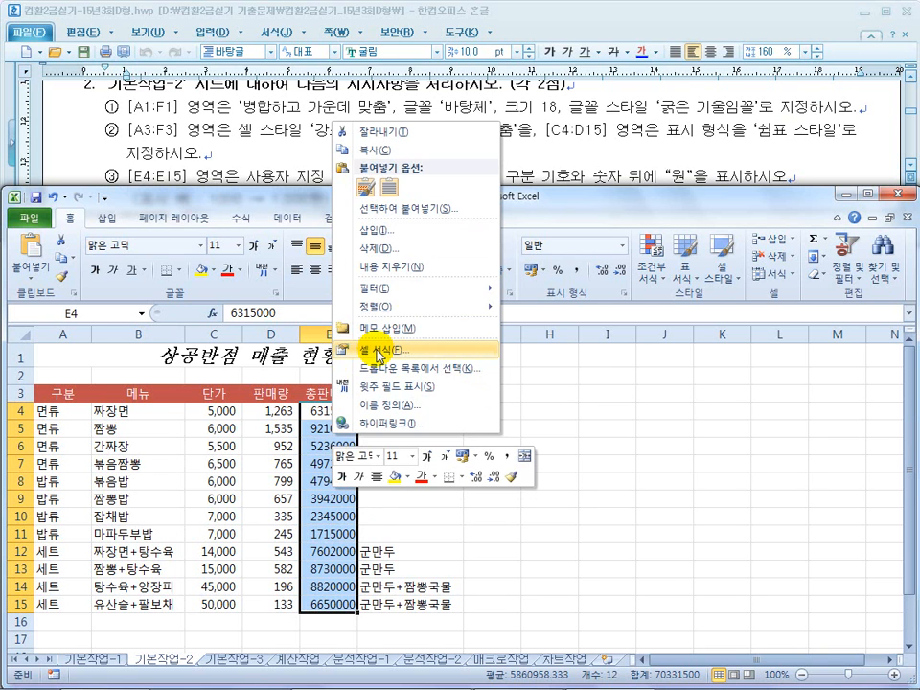
pyautogui.click(376, 348)
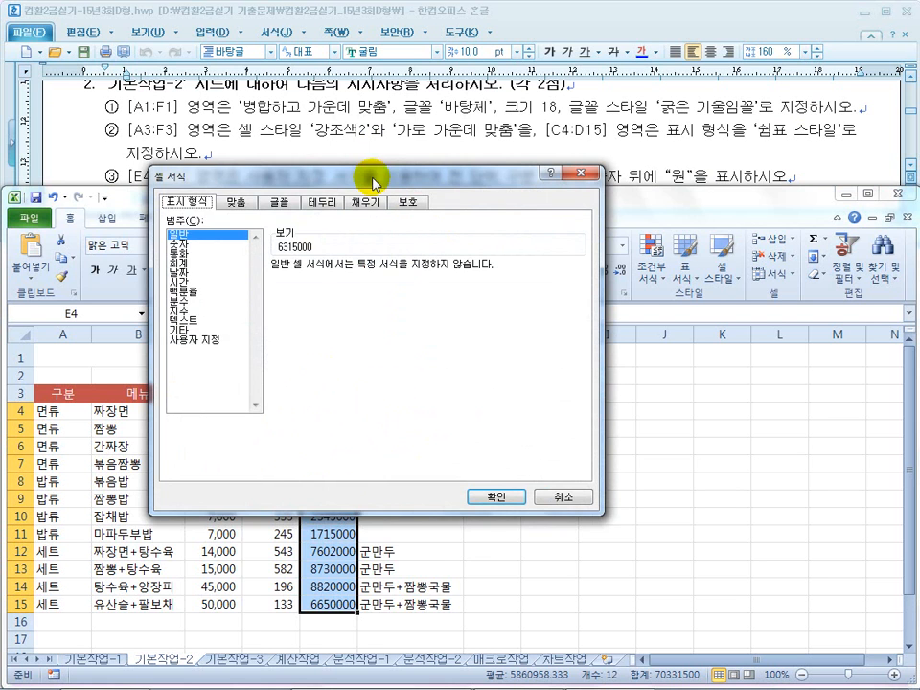
pyautogui.moveTo(376, 228); pyautogui.dragTo(373, 273)
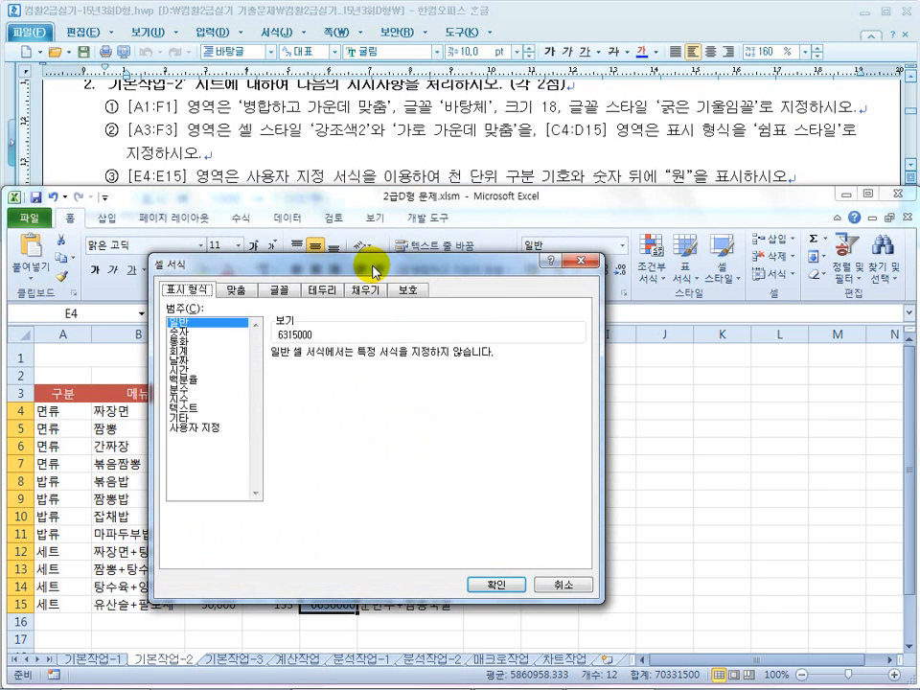
pyautogui.click(505, 176)
pyautogui.scroll(-1, 556, 196)
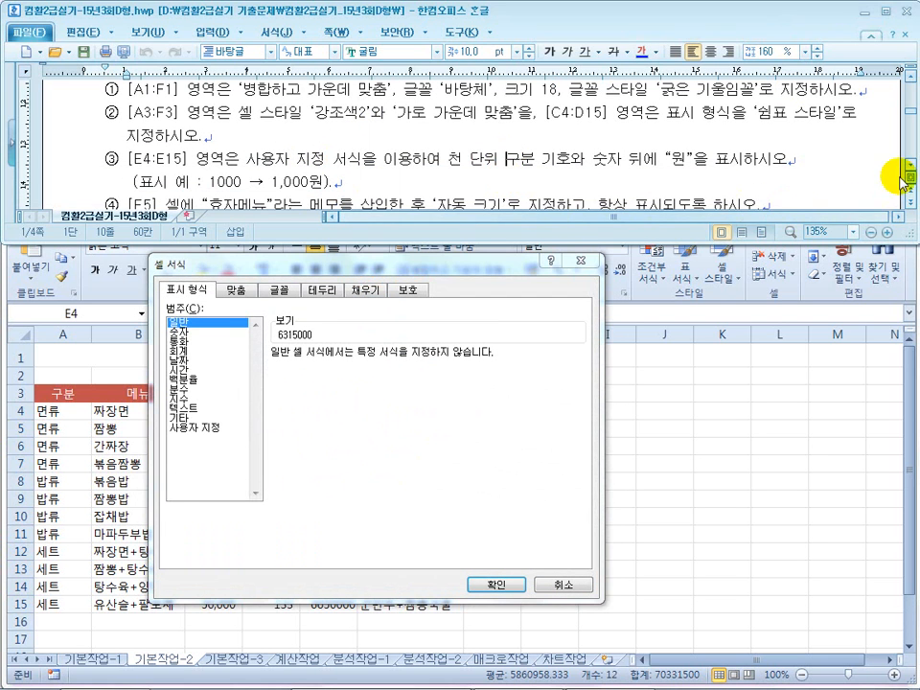
pyautogui.scroll(-3, 911, 173)
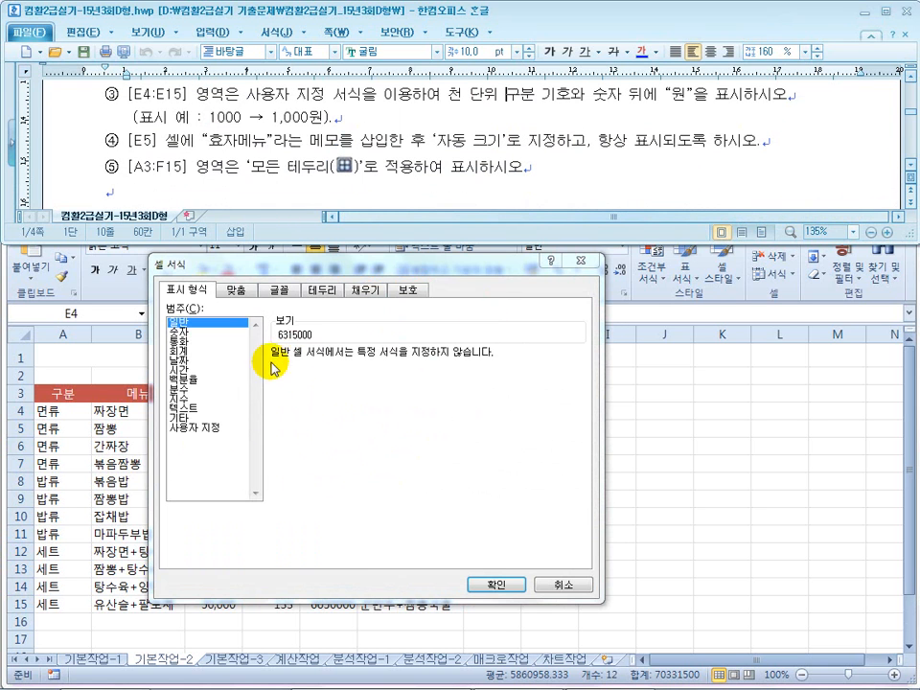
pyautogui.click(192, 433)
pyautogui.click(297, 411)
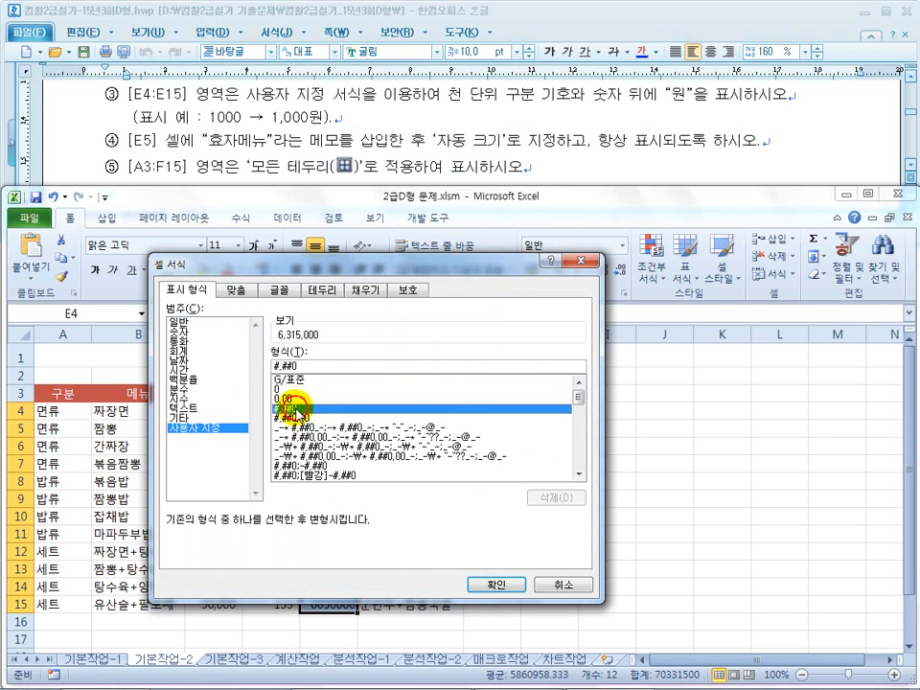
pyautogui.click(319, 363)
pyautogui.write('"d')
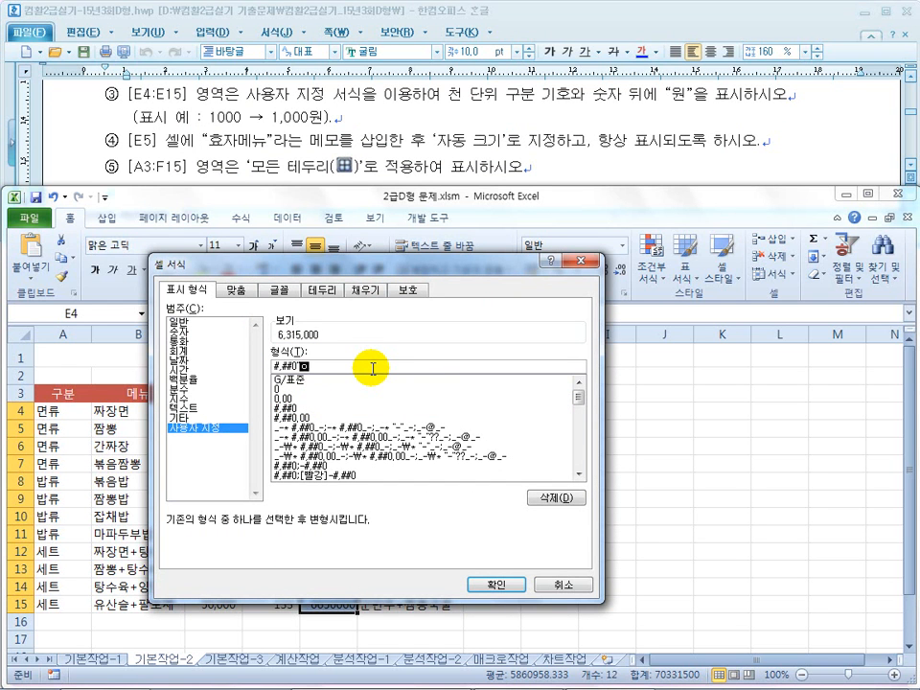
pyautogui.press('Return')
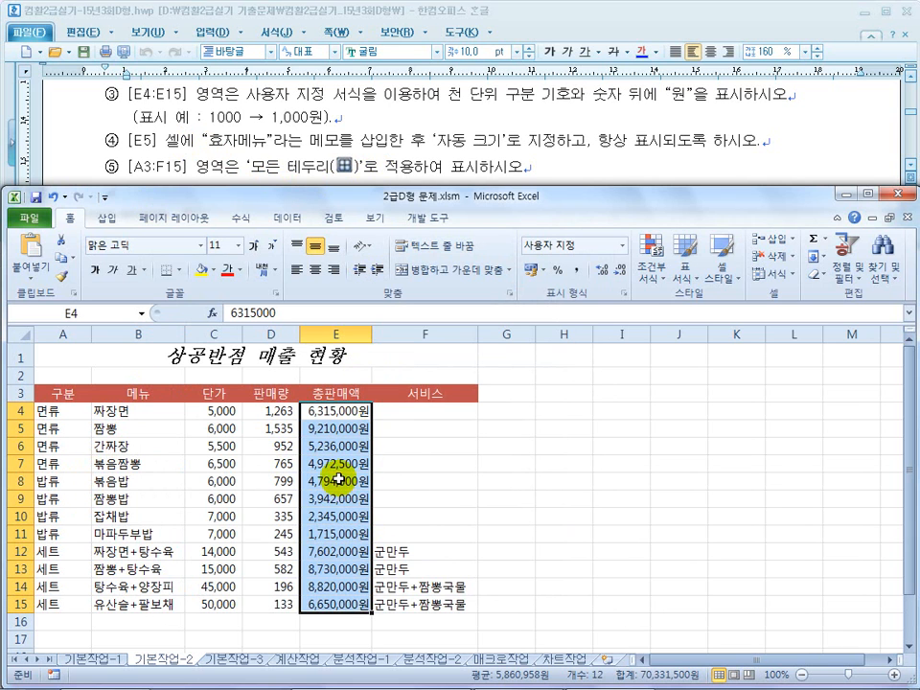
# - Insert a memo reading "효자메뉴" in cell E5, as instruction ④ of the exam document asks
pyautogui.click(346, 432)
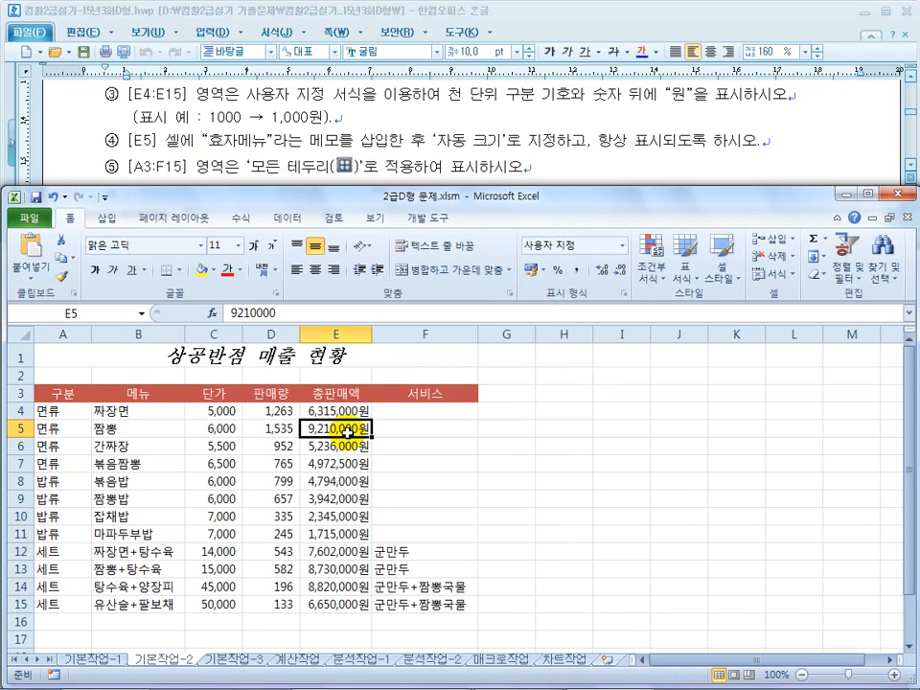
pyautogui.rightClick(346, 431)
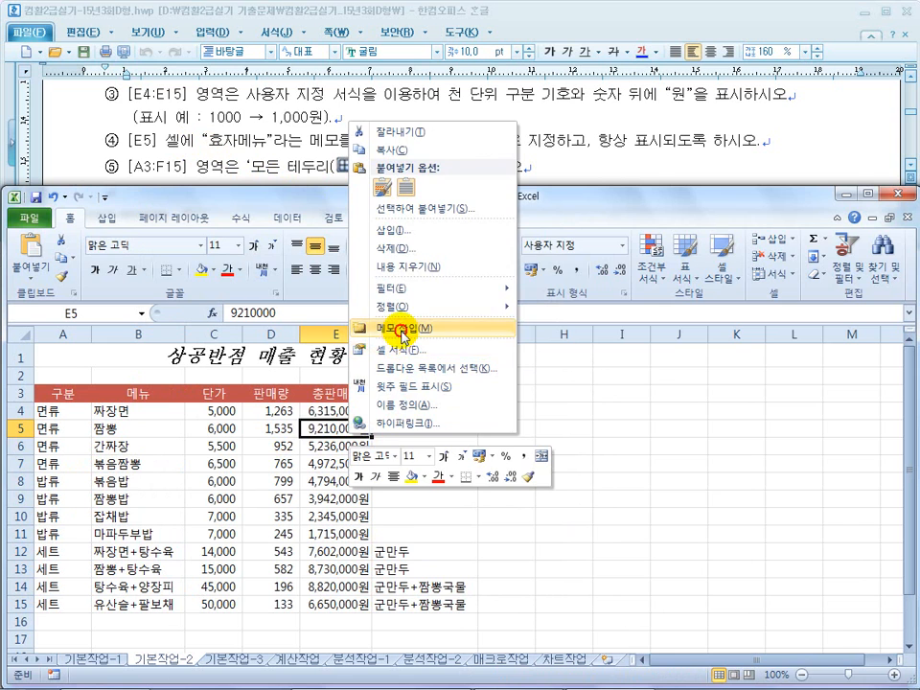
pyautogui.click(349, 329)
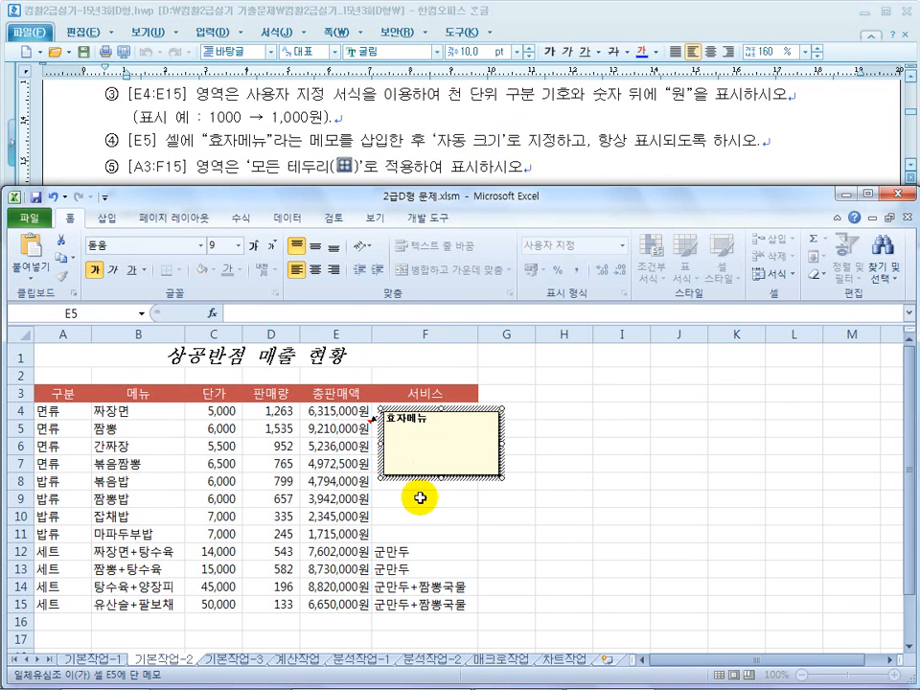
# - Turn on automatic sizing (자동 크기) in the alignment format of the E5 memo
pyautogui.click(434, 432)
pyautogui.rightClick(438, 434)
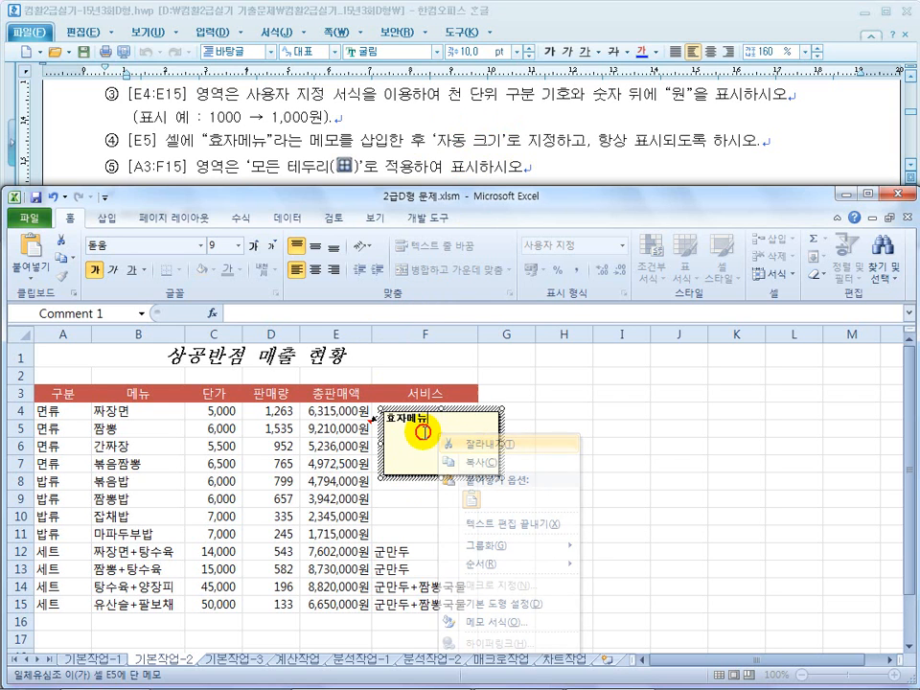
pyautogui.click(477, 411)
pyautogui.rightClick(476, 411)
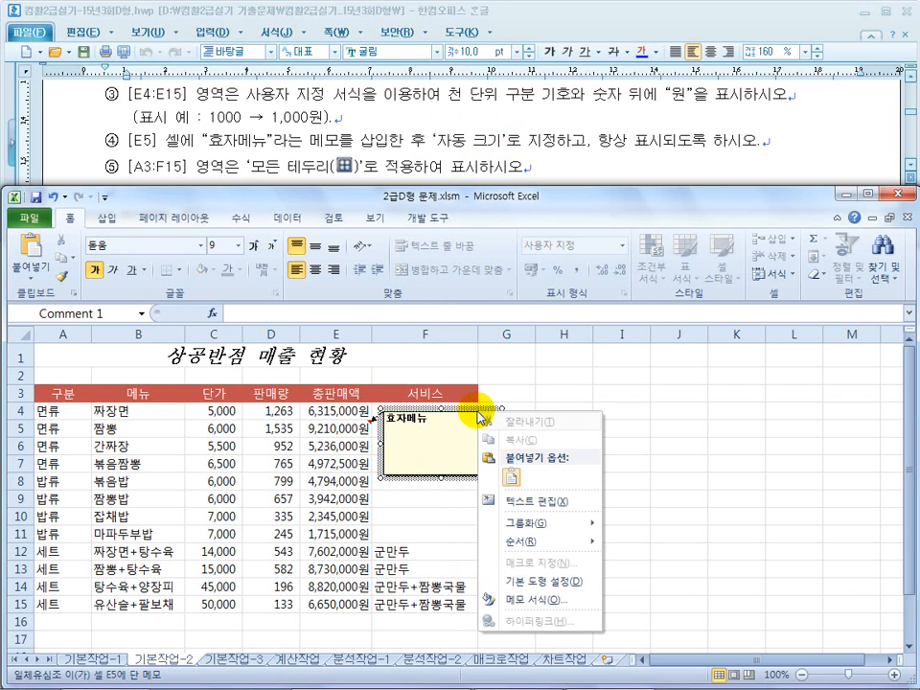
pyautogui.click(499, 629)
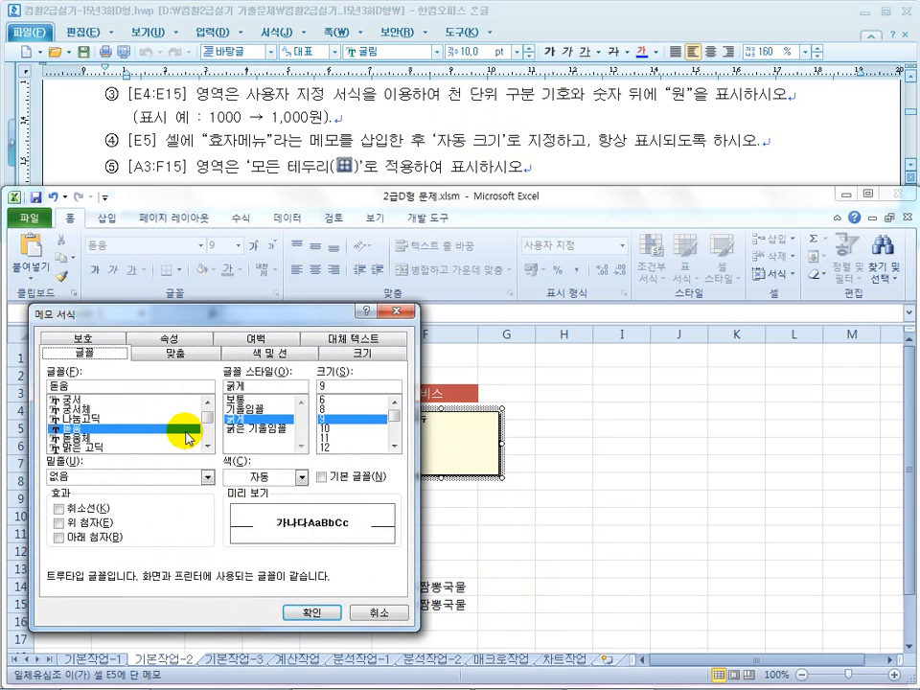
pyautogui.click(187, 360)
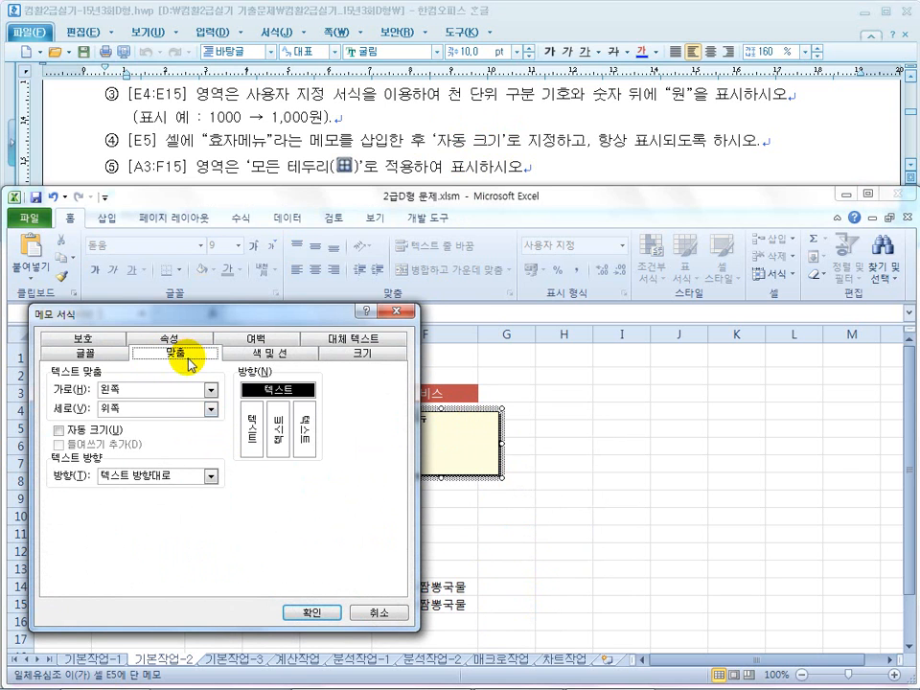
pyautogui.click(90, 431)
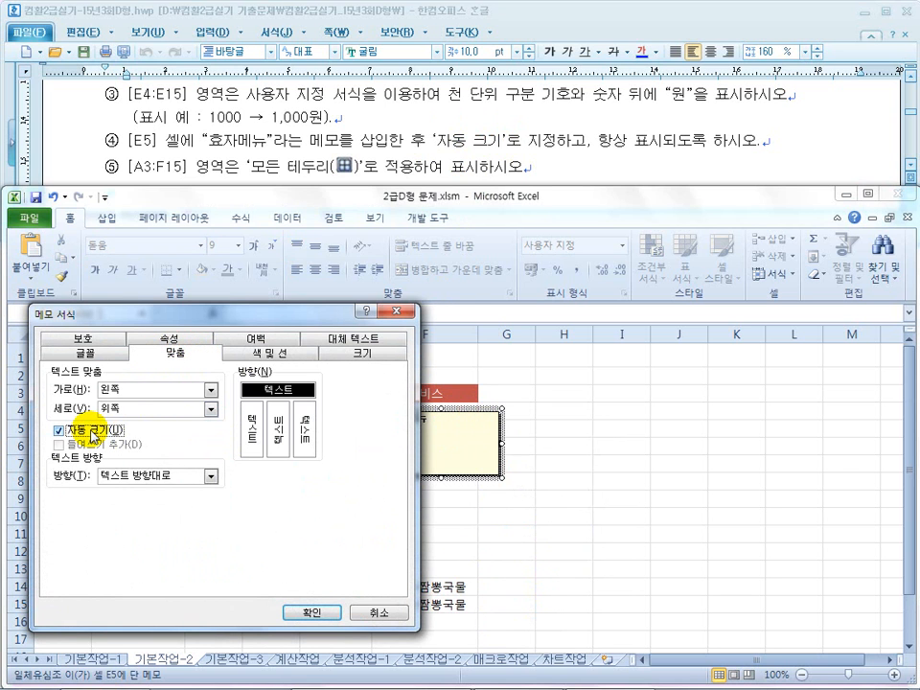
pyautogui.click(307, 611)
# - Set the memo on cell E5 to stay permanently displayed
pyautogui.click(425, 459)
pyautogui.click(278, 464)
pyautogui.click(424, 447)
pyautogui.click(335, 429)
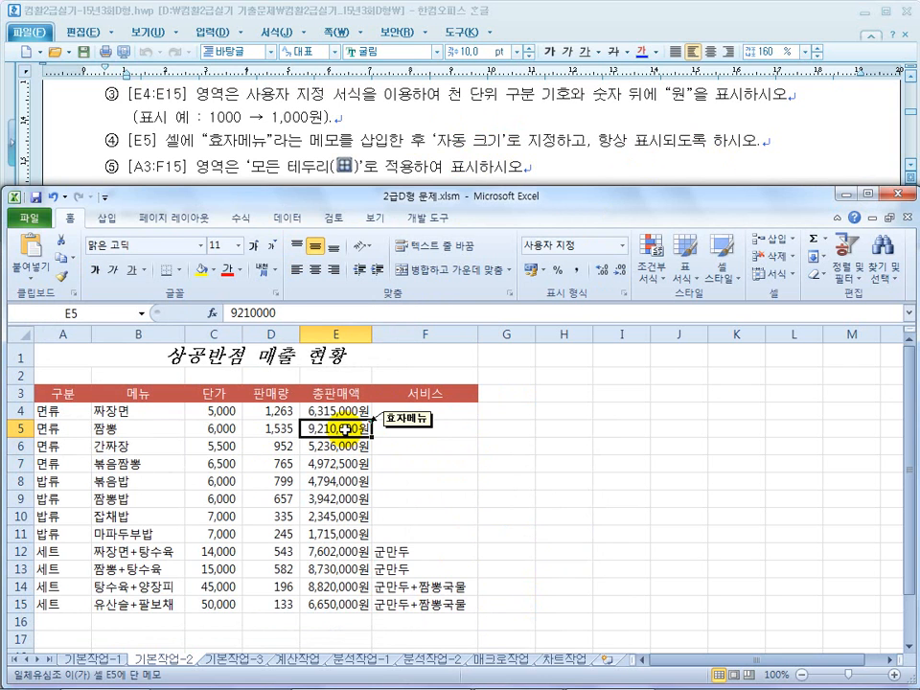
pyautogui.rightClick(343, 429)
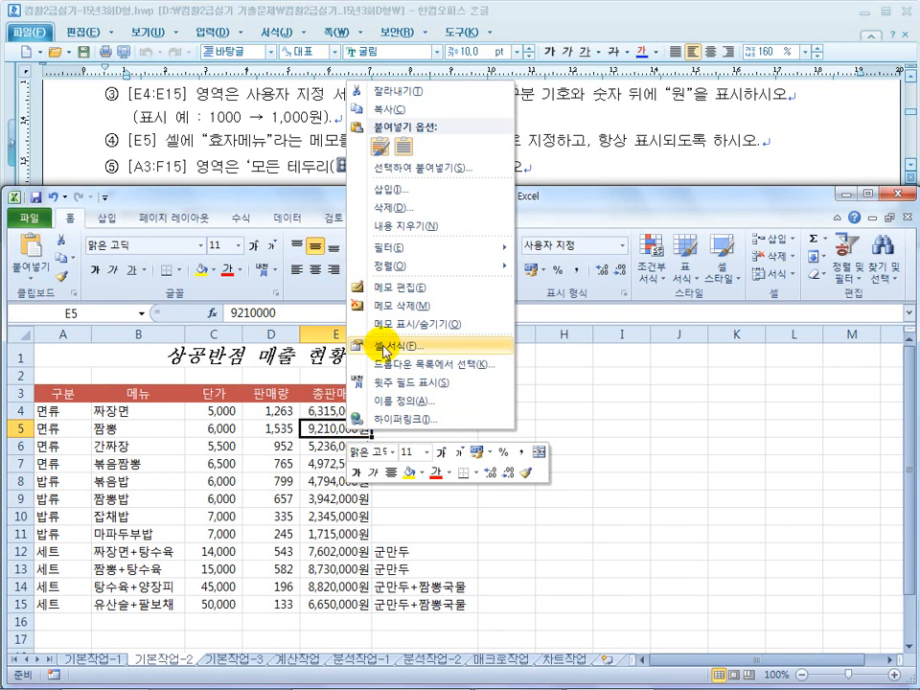
pyautogui.click(362, 322)
pyautogui.click(424, 511)
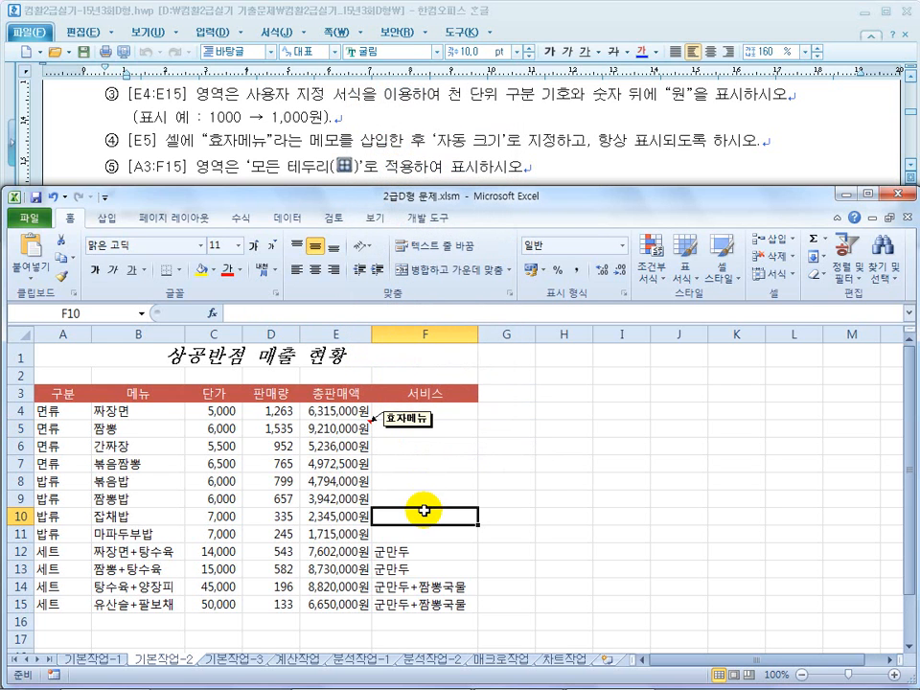
# - Apply all borders (모든 테두리) to the table range A3:F15
pyautogui.click(354, 431)
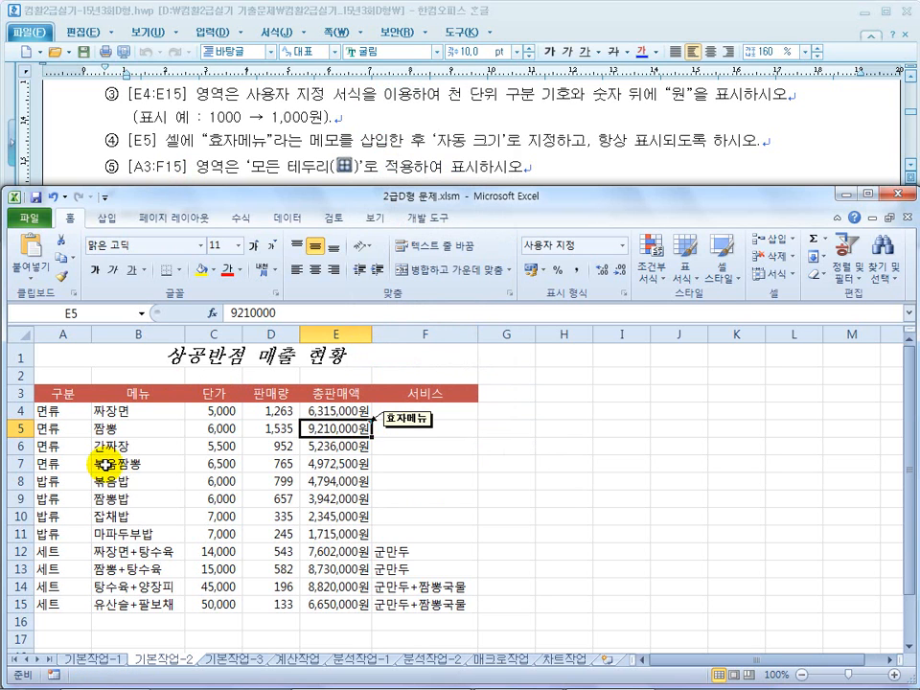
pyautogui.moveTo(61, 395); pyautogui.dragTo(435, 611)
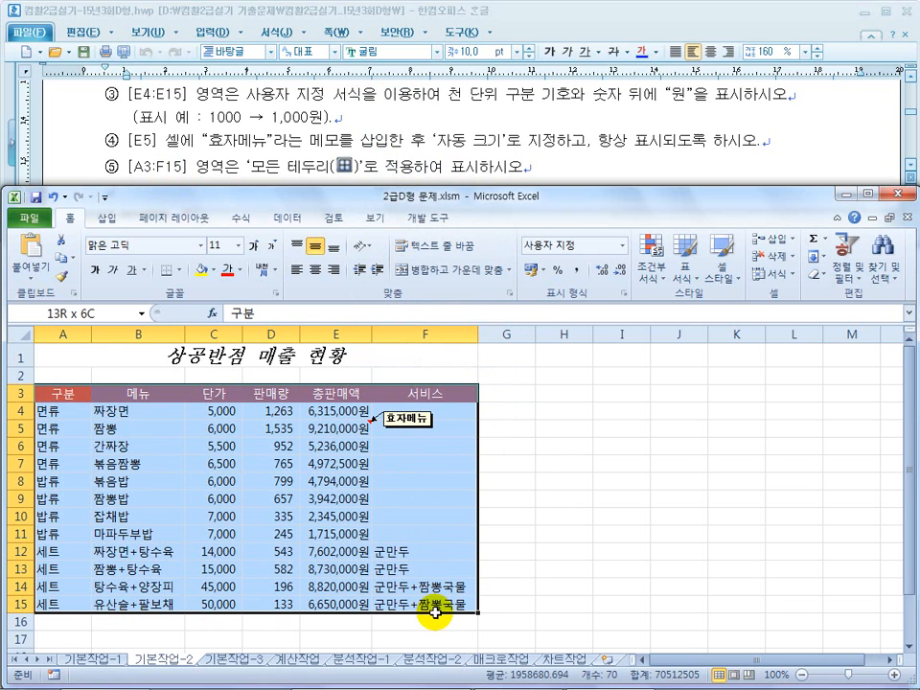
pyautogui.click(181, 272)
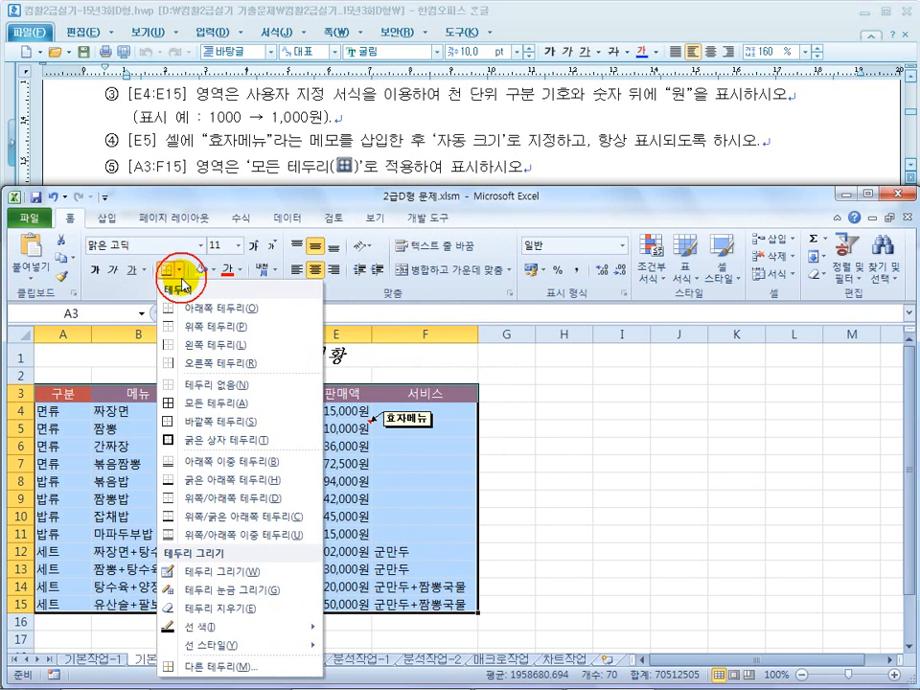
pyautogui.click(211, 404)
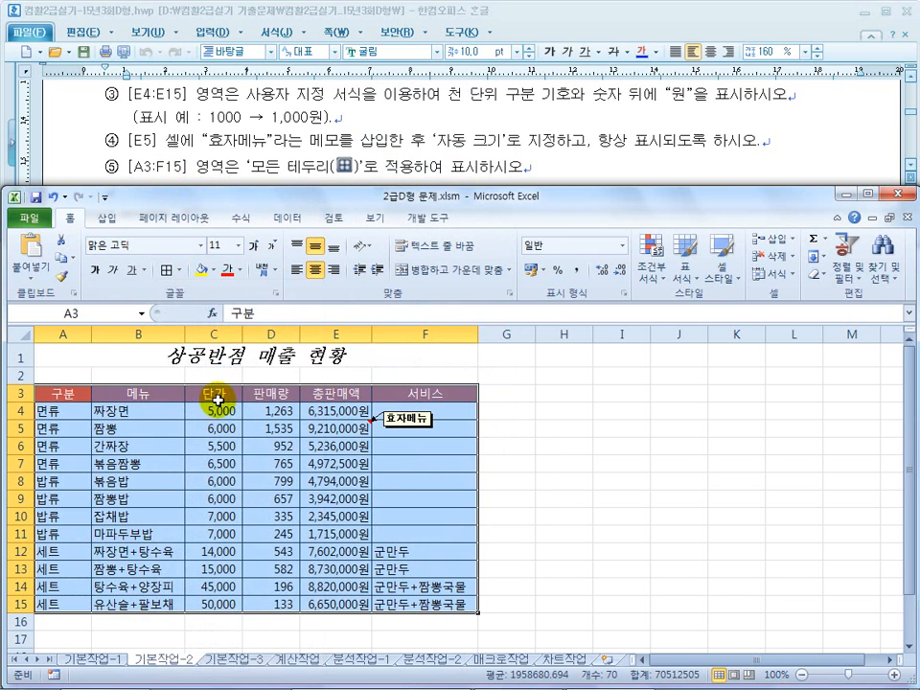
pyautogui.click(505, 414)
# - Find the advanced filter question in the exam document and open the 기본작업-3 worksheet in Excel
pyautogui.click(315, 122)
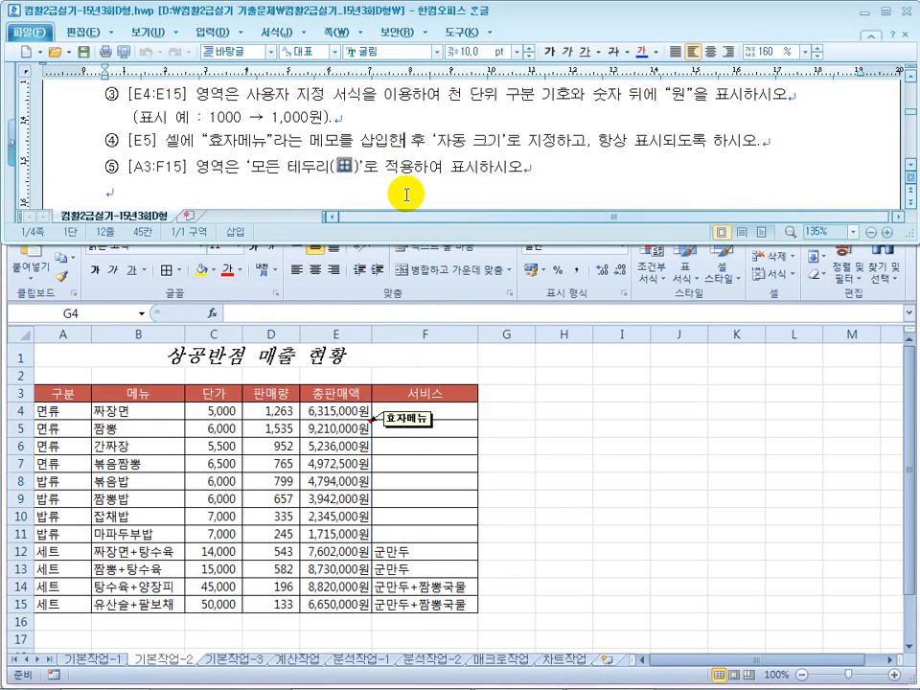
pyautogui.scroll(-5, 407, 195)
pyautogui.scroll(-1, 407, 195)
pyautogui.scroll(1, 406, 195)
pyautogui.scroll(-1, 406, 195)
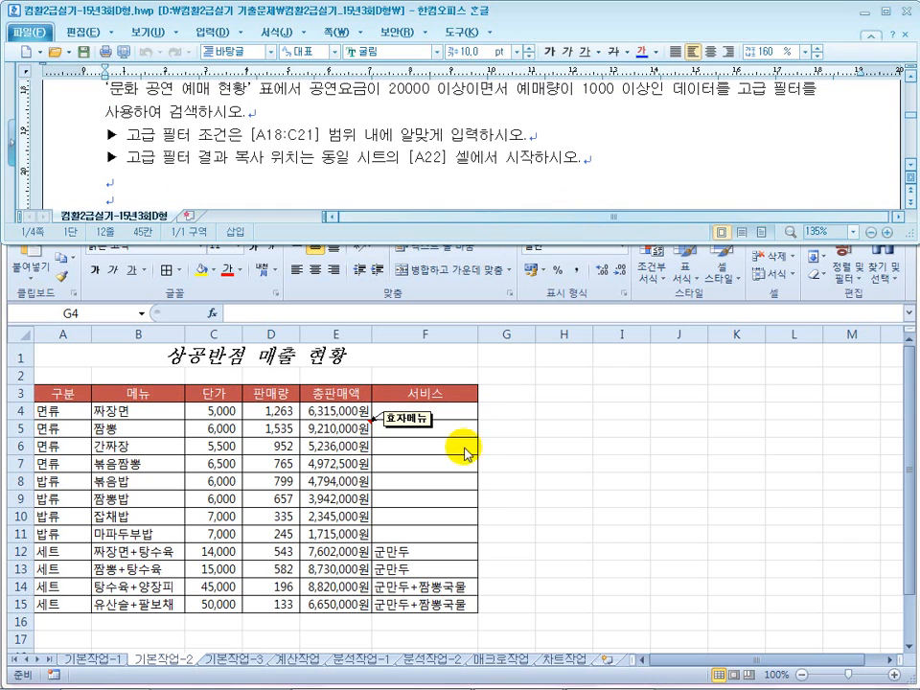
pyautogui.click(236, 662)
pyautogui.click(236, 662)
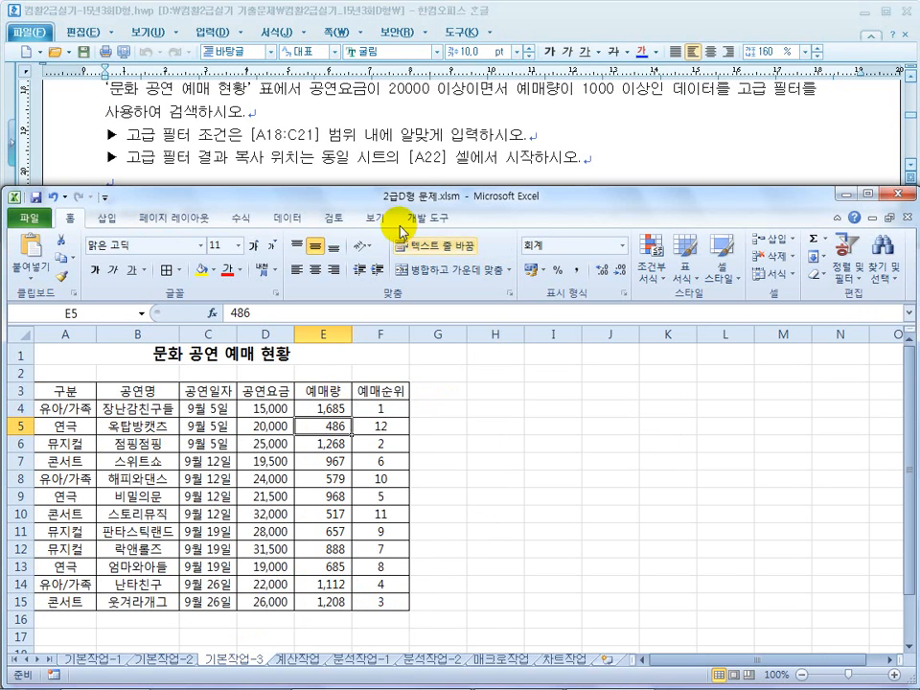
# - Examine the filter conditions and criteria range A18:C21 in the exam document and locate A18 on the 기본작업-3 sheet
pyautogui.moveTo(316, 92); pyautogui.dragTo(479, 93)
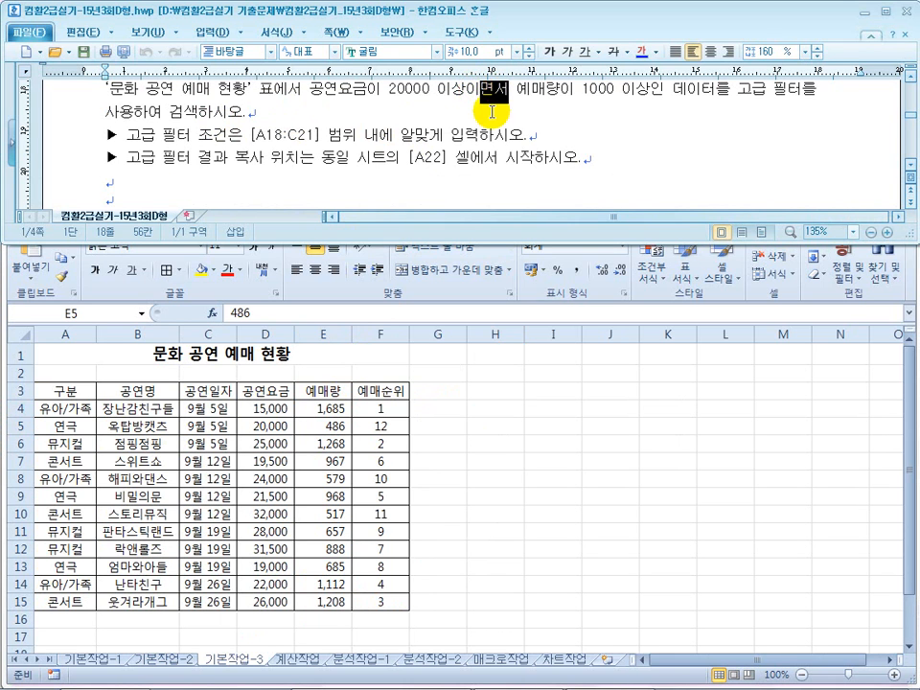
pyautogui.moveTo(532, 92); pyautogui.dragTo(625, 94)
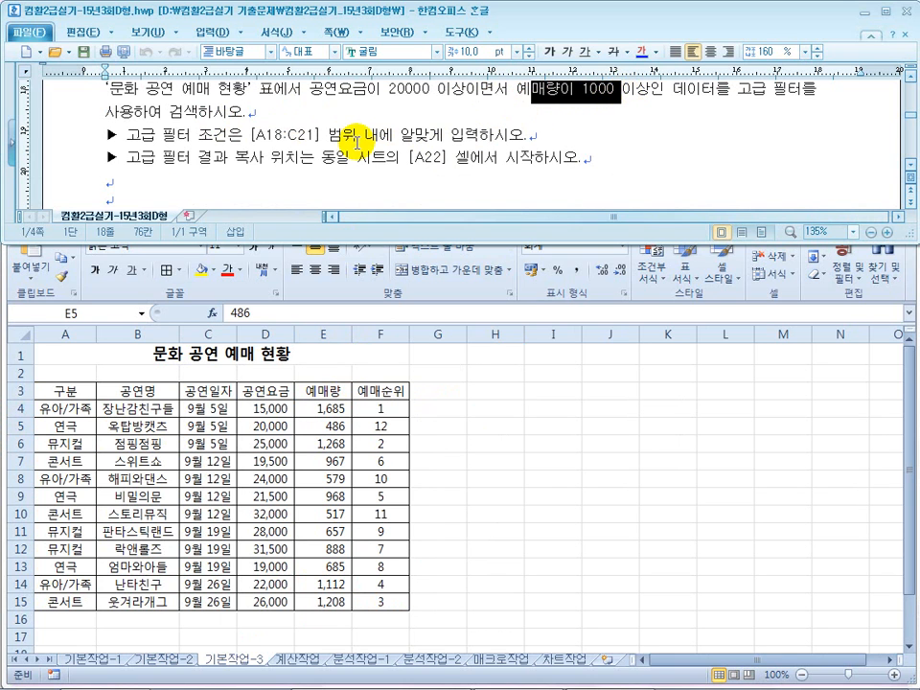
pyautogui.moveTo(320, 135); pyautogui.dragTo(255, 134)
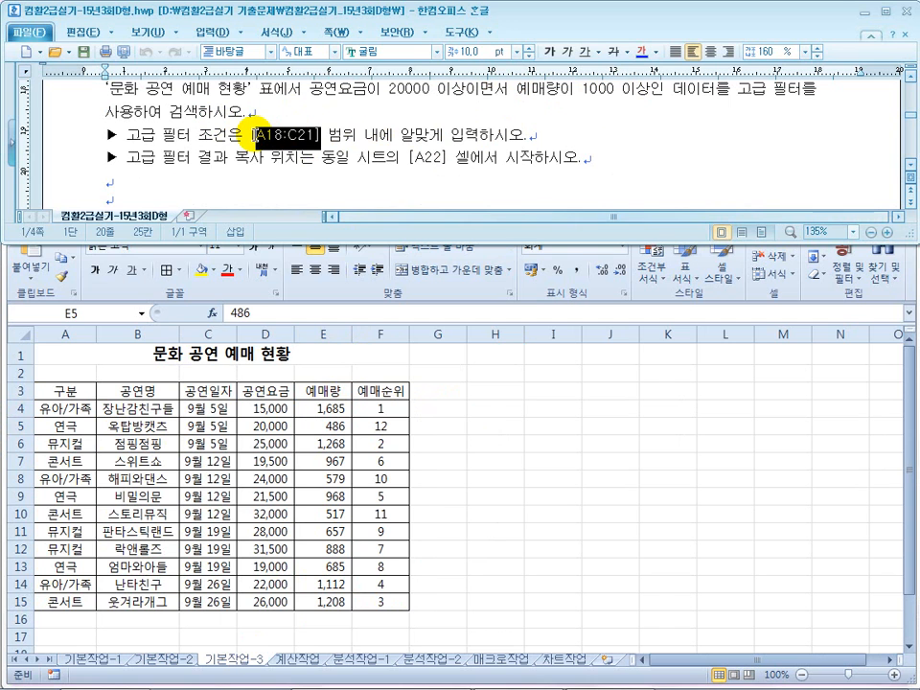
pyautogui.click(448, 456)
pyautogui.scroll(-2, 447, 456)
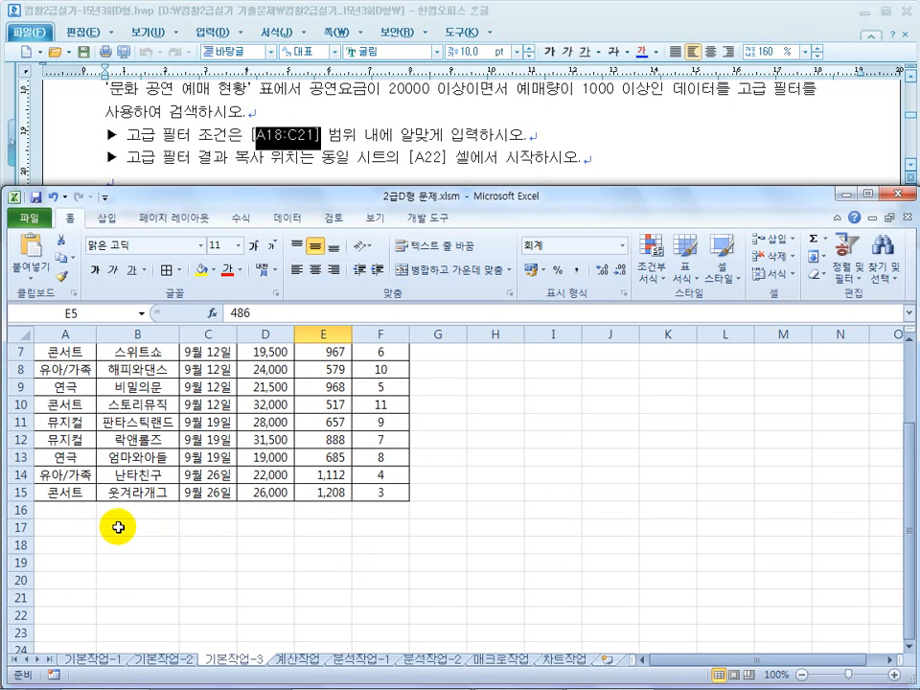
pyautogui.click(61, 547)
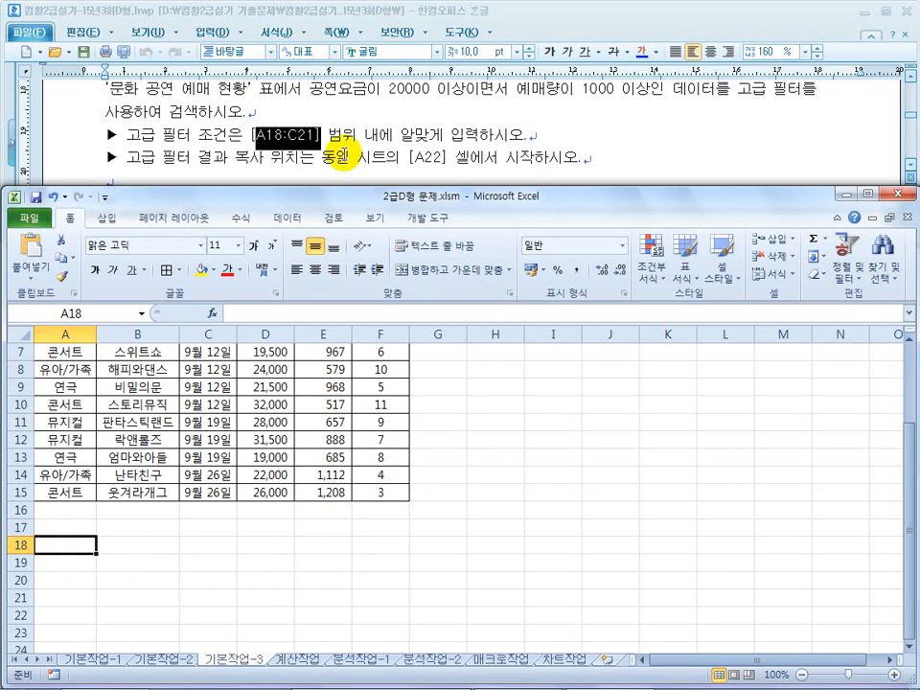
pyautogui.click(104, 370)
pyautogui.scroll(2, 140, 432)
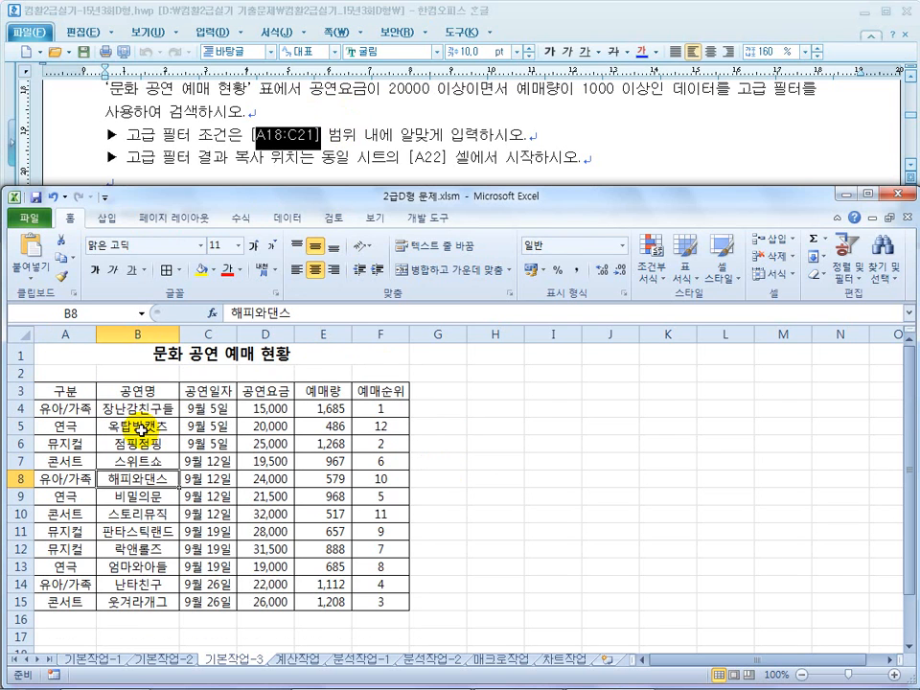
# - Copy the 공연요금 heading text from D3 into A18 as the first filter criteria heading
pyautogui.click(289, 389)
pyautogui.doubleClick(289, 390)
pyautogui.moveTo(292, 390); pyautogui.dragTo(230, 386)
pyautogui.hotkey('ctrl', 'c')
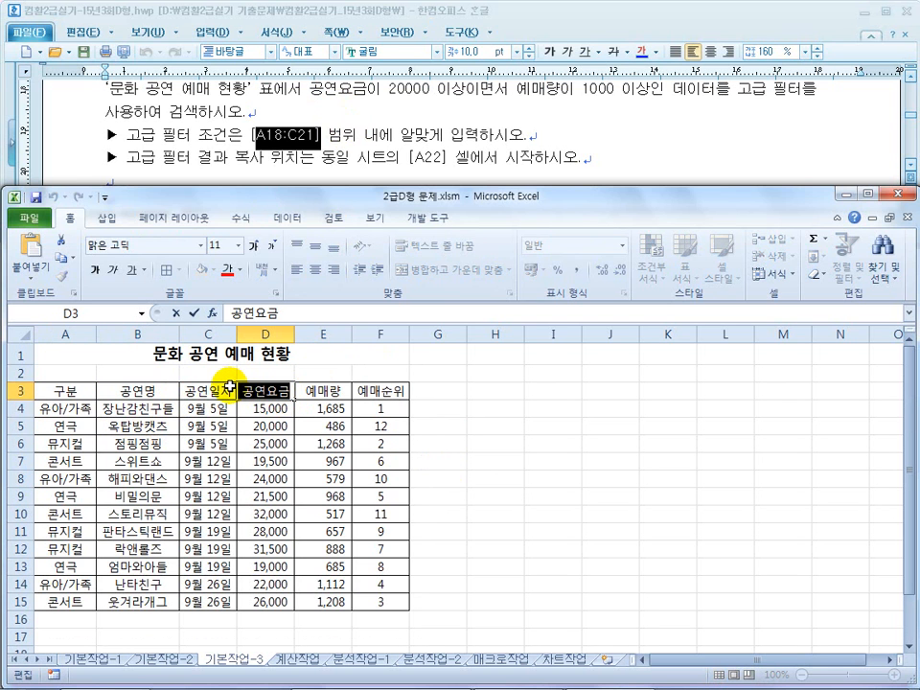
pyautogui.scroll(-2, 164, 489)
pyautogui.click(58, 548)
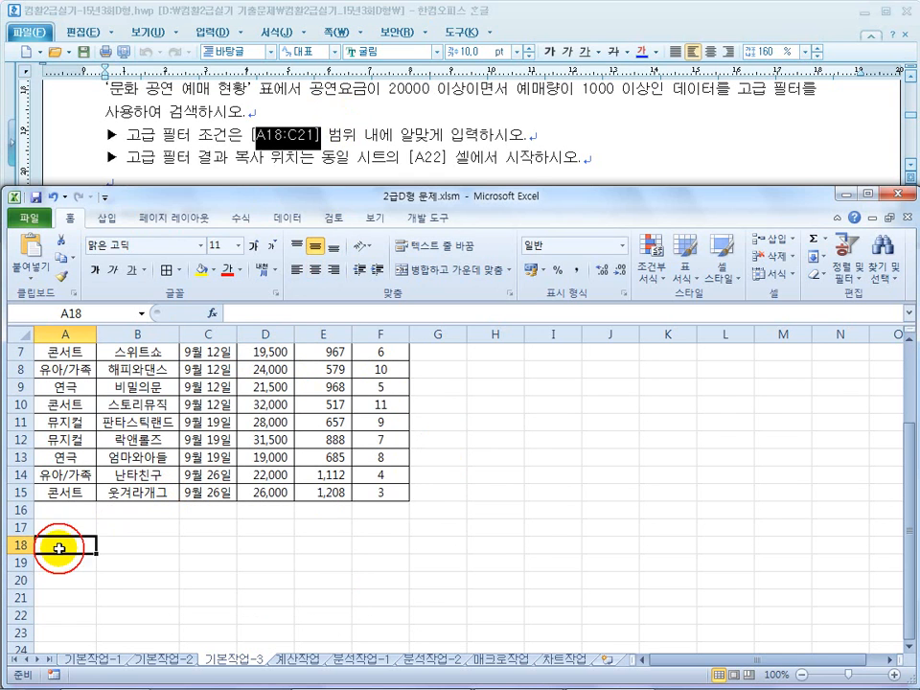
pyautogui.hotkey('ctrl', 'v')
# - Enter the 예매량 heading from E3 in B18 as the second filter criteria heading
pyautogui.click(130, 547)
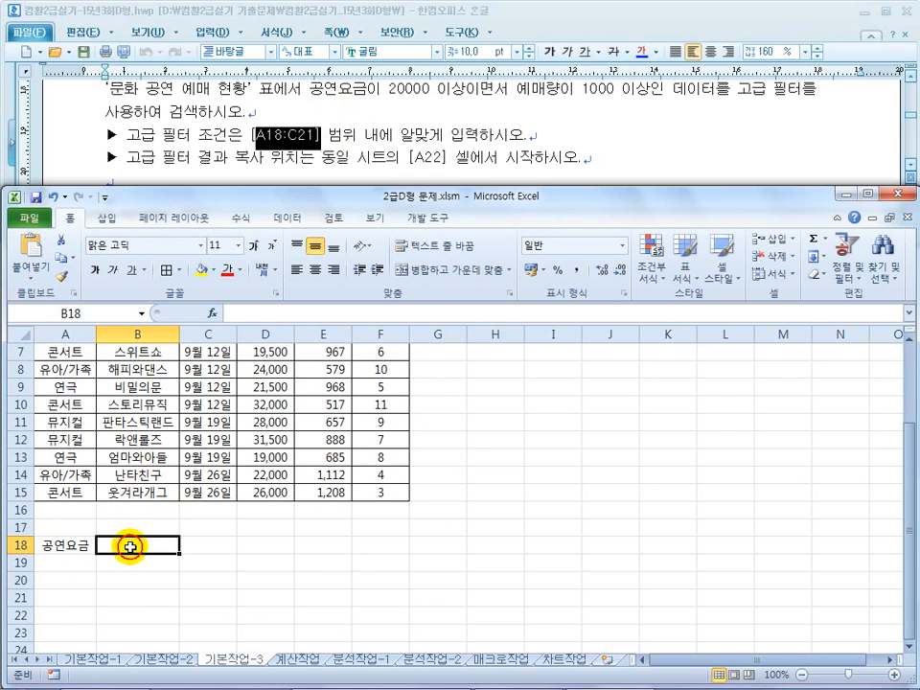
pyautogui.click(323, 436)
pyautogui.scroll(2, 306, 407)
pyautogui.doubleClick(337, 391)
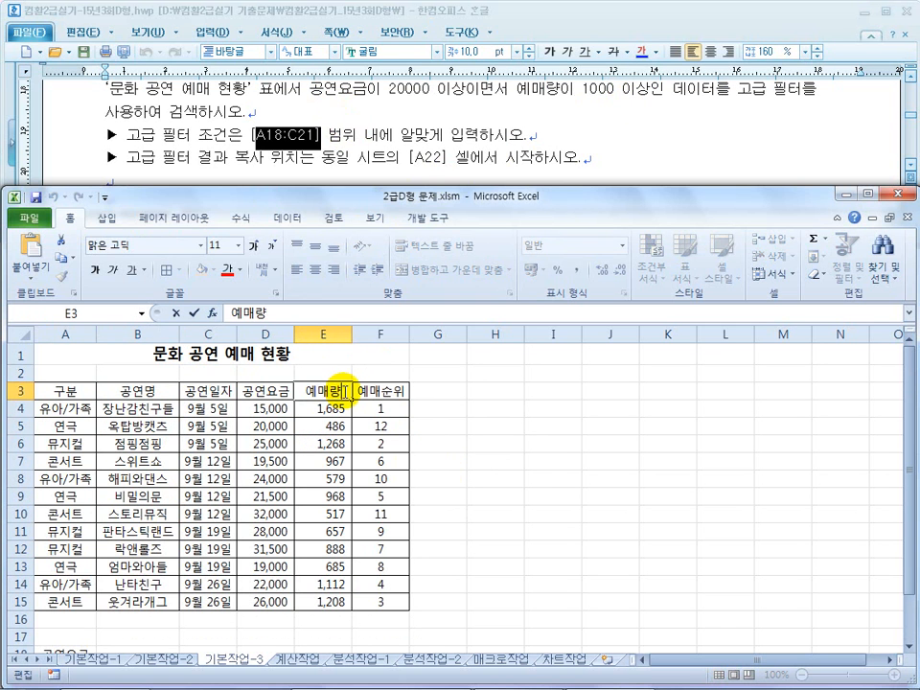
pyautogui.moveTo(343, 393); pyautogui.dragTo(282, 389)
pyautogui.click(225, 460)
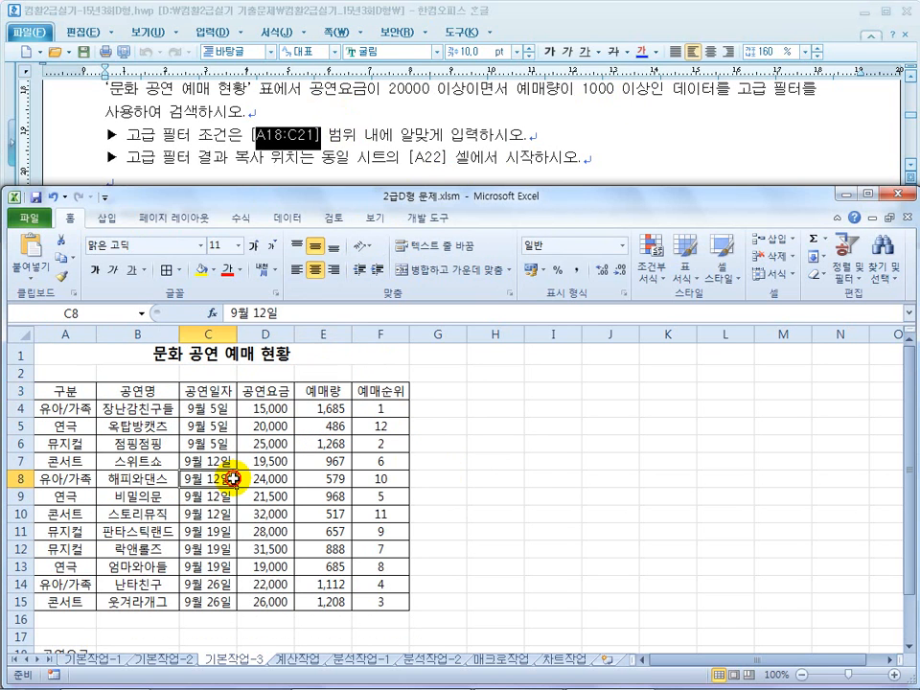
pyautogui.scroll(-3, 201, 484)
pyautogui.click(137, 493)
pyautogui.doubleClick(136, 493)
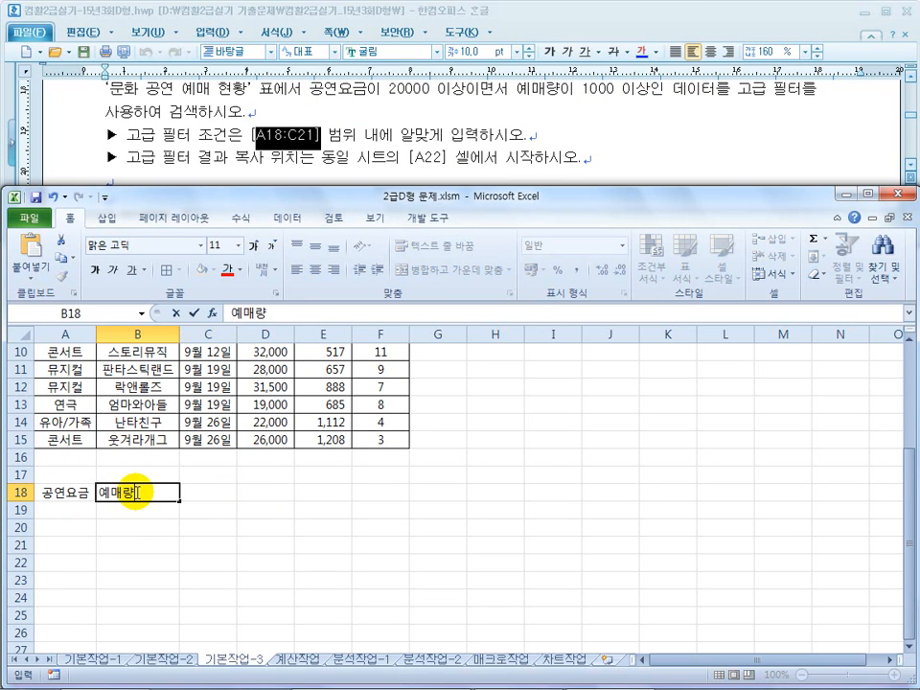
pyautogui.press('Return')
# - Enter the filter criteria >=20000 in A19 under 공연요금 and >=1000 in B19 under 예매량
pyautogui.click(70, 492)
pyautogui.click(70, 509)
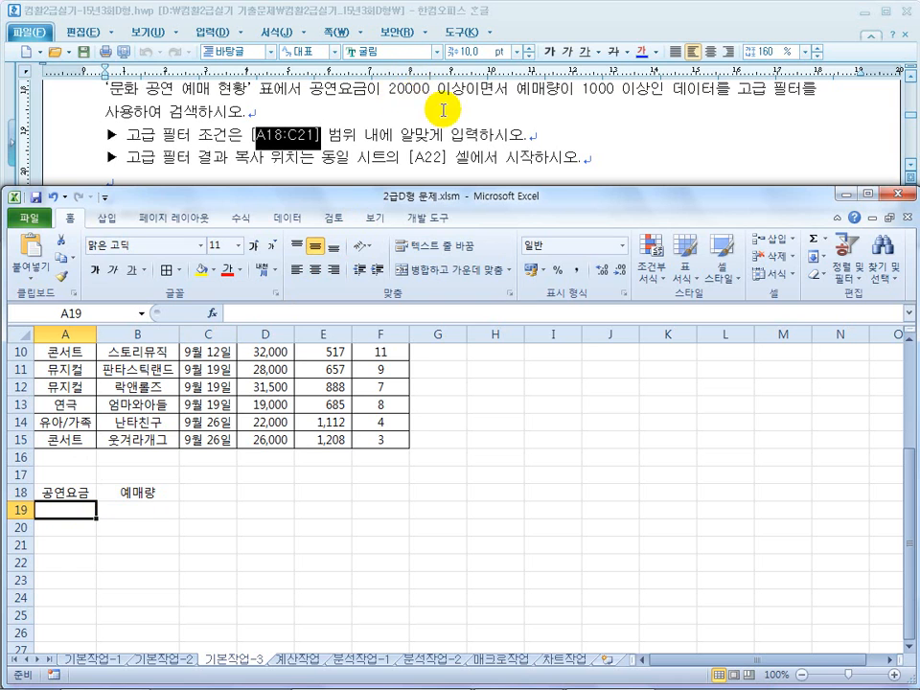
pyautogui.write('>')
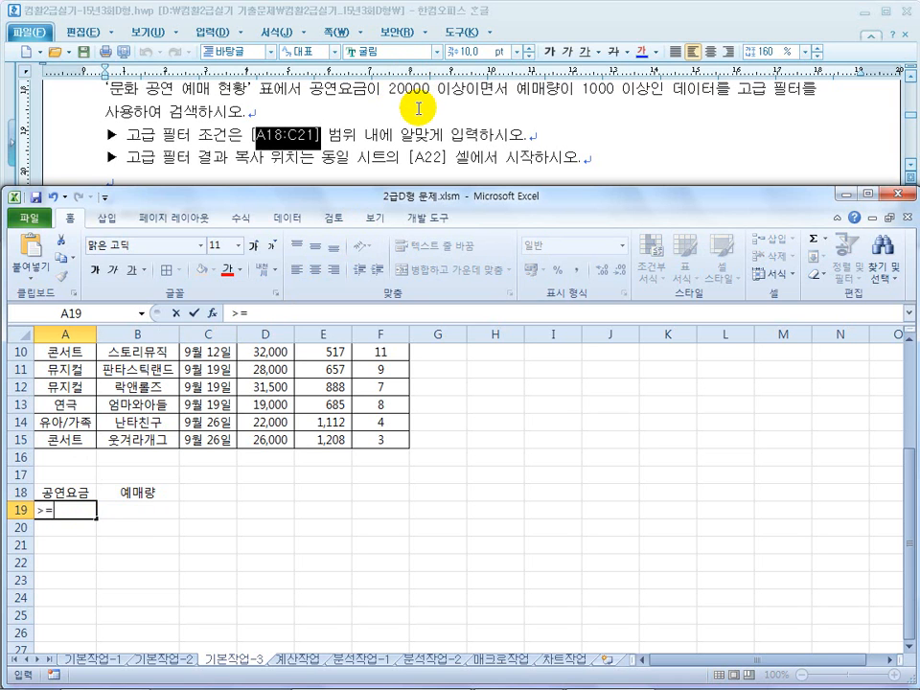
pyautogui.write('=20000')
pyautogui.press('Return')
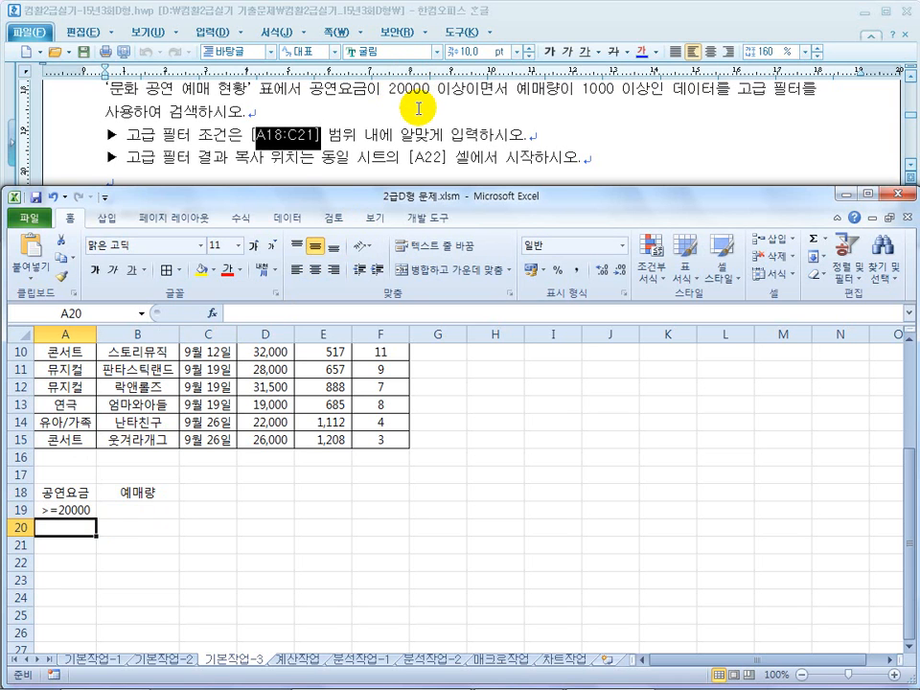
pyautogui.click(142, 508)
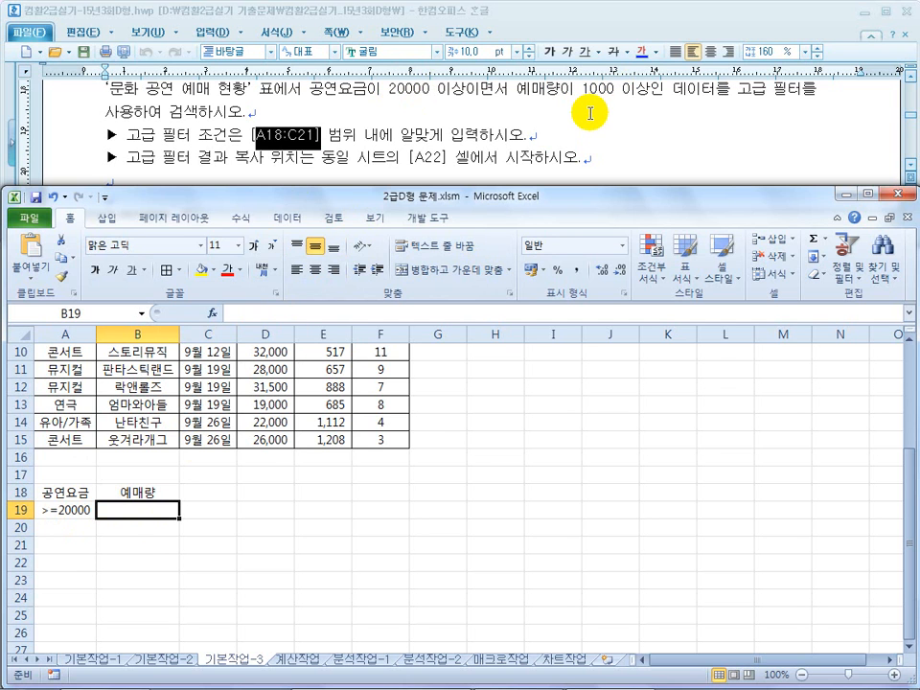
pyautogui.write('>=1000')
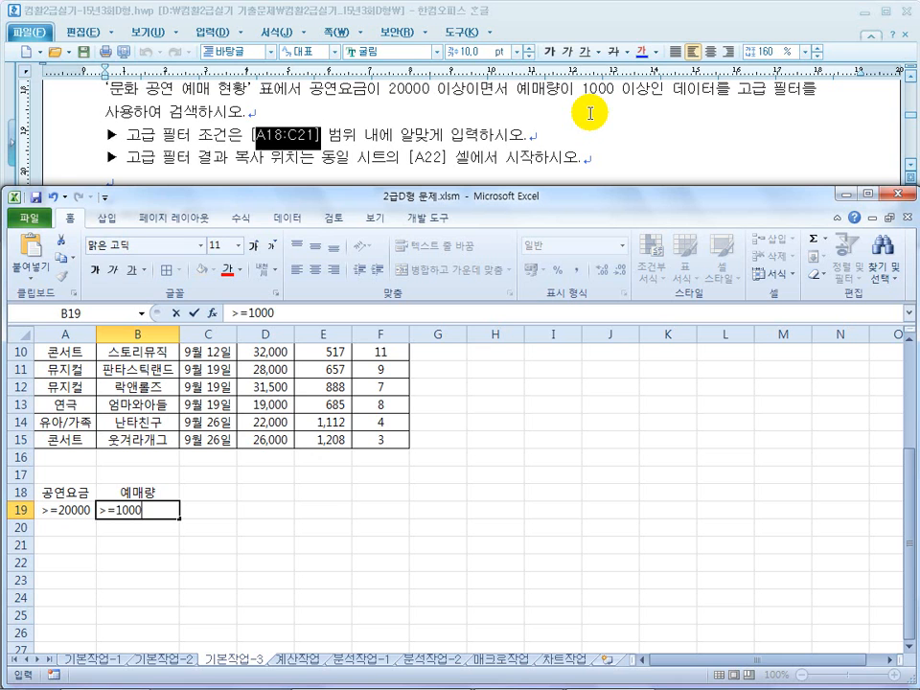
pyautogui.press('Return')
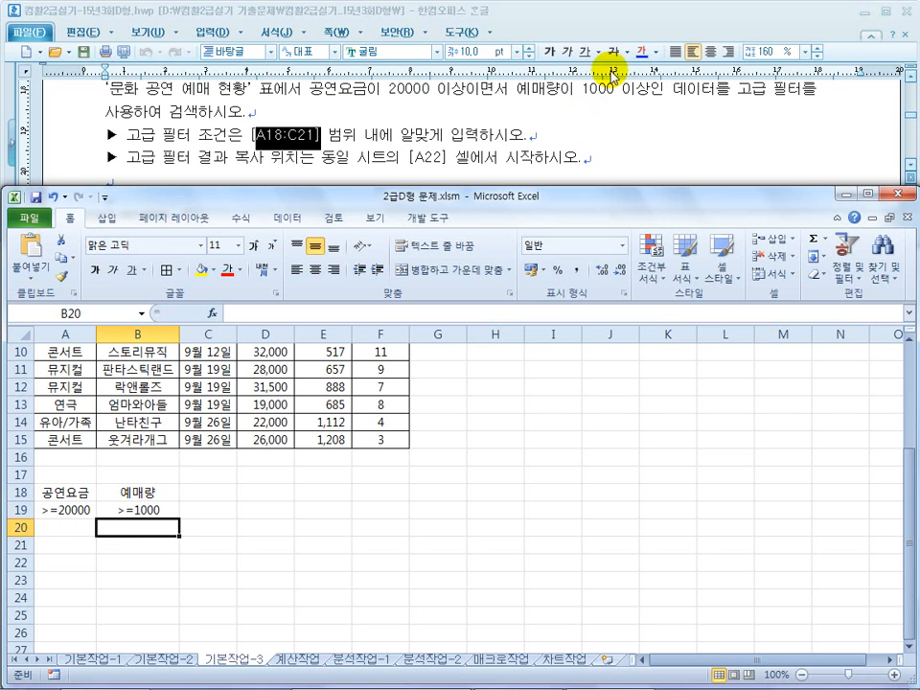
# - Check the AND wording and the result copy location in the exam document, and locate A22 on the 기본작업-3 sheet
pyautogui.moveTo(428, 90); pyautogui.dragTo(501, 92)
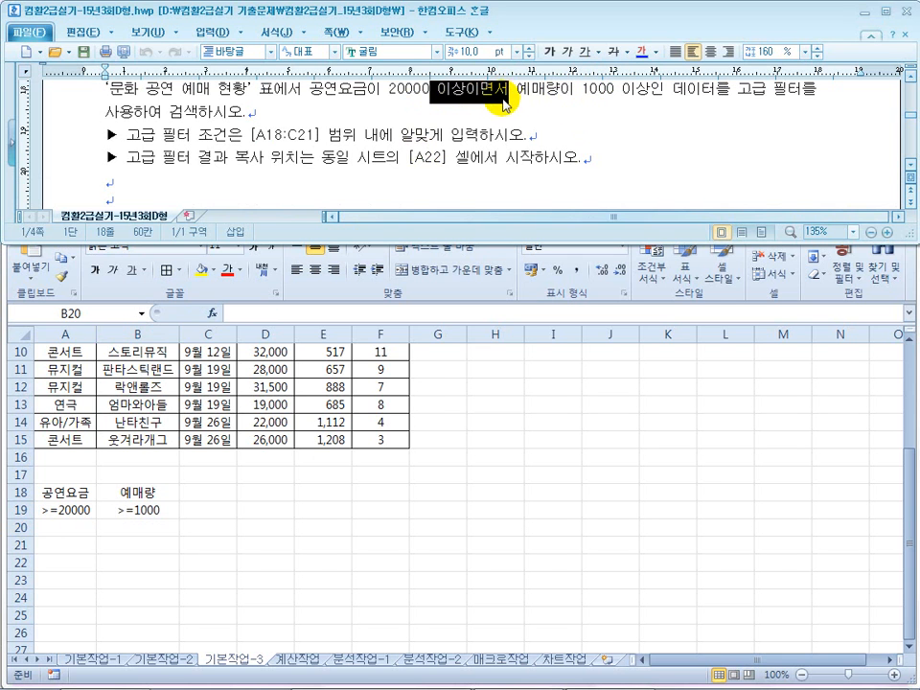
pyautogui.moveTo(249, 156); pyautogui.dragTo(414, 156)
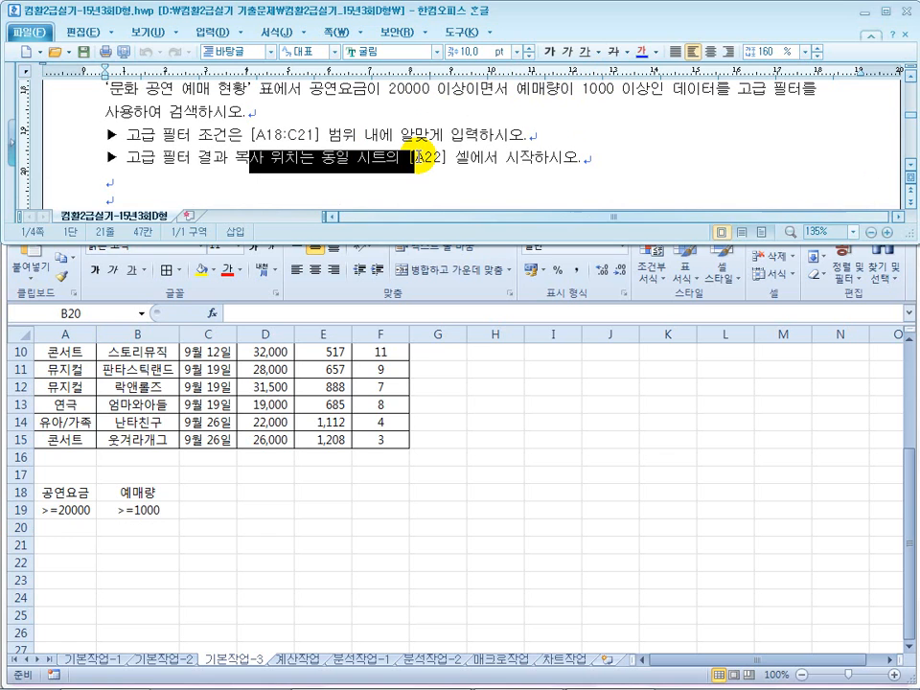
pyautogui.click(462, 404)
pyautogui.scroll(3, 460, 407)
pyautogui.scroll(-3, 460, 407)
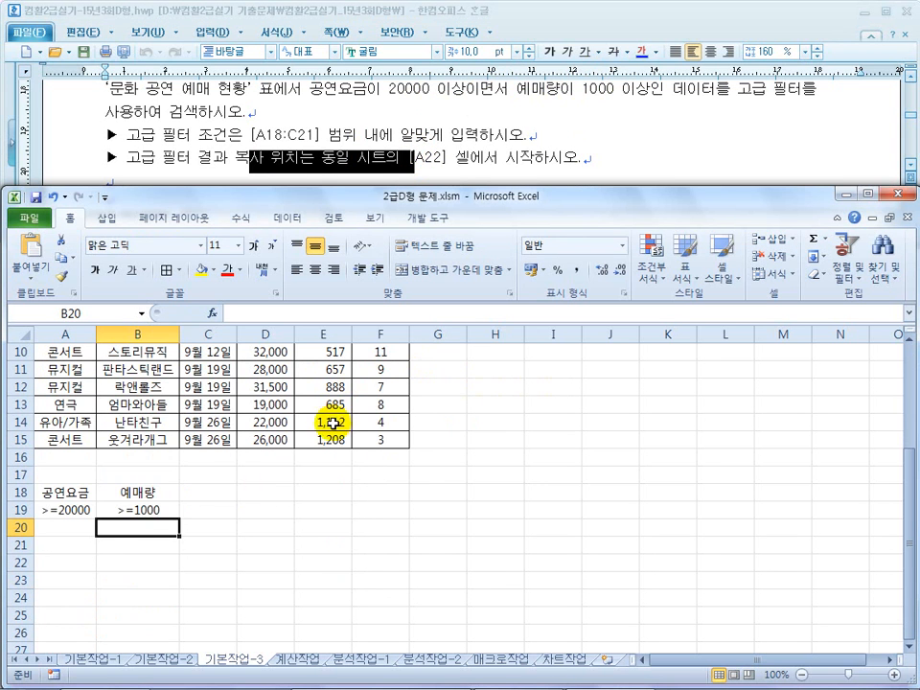
pyautogui.click(65, 561)
pyautogui.scroll(3, 207, 508)
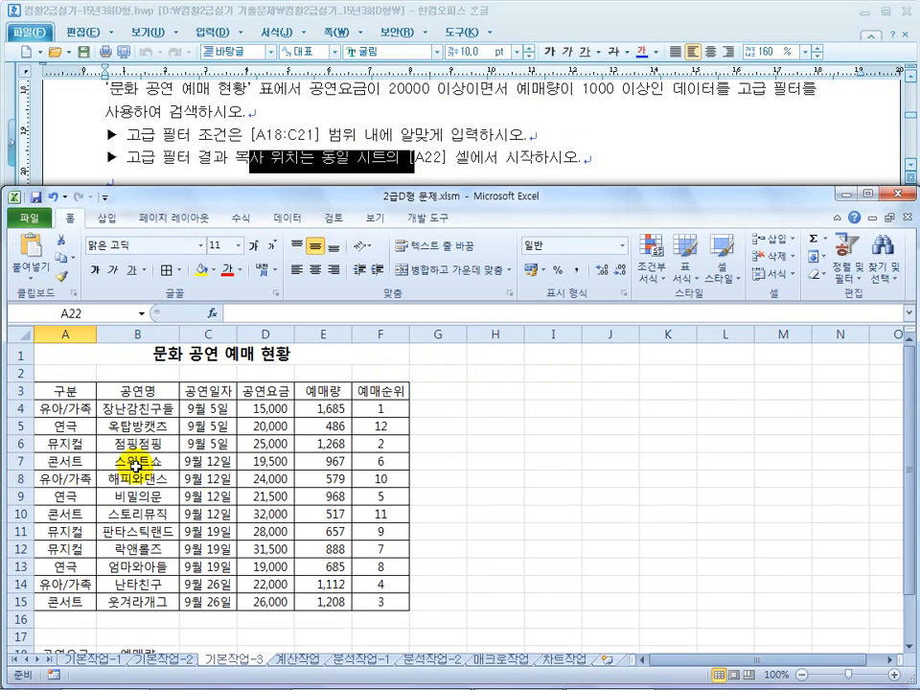
# - Examine the table headings in A3:F3 against the criteria and the output area on the 기본작업-3 sheet
pyautogui.moveTo(68, 390); pyautogui.dragTo(382, 387)
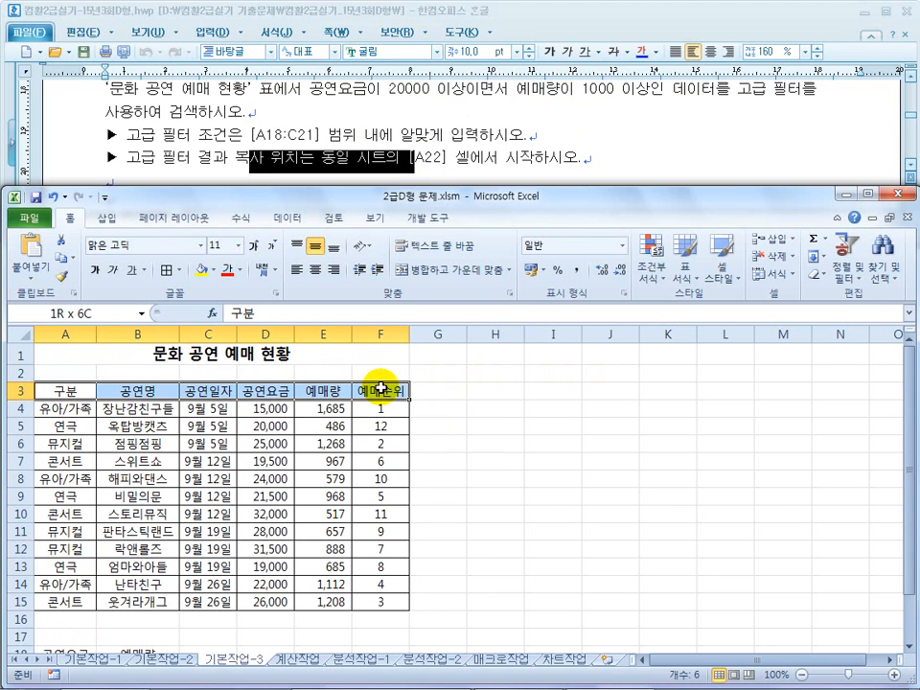
pyautogui.click(64, 390)
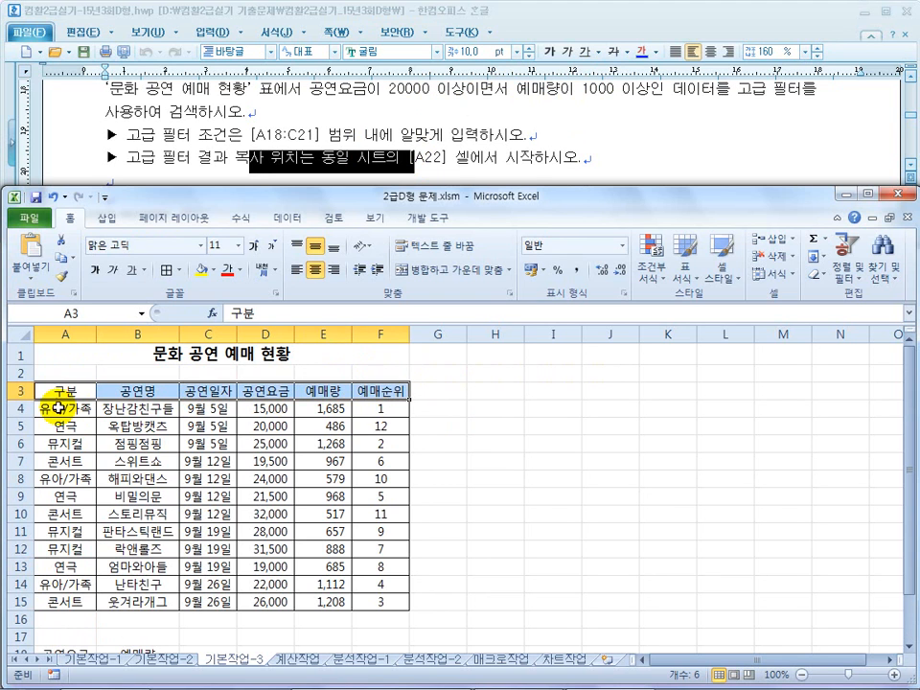
pyautogui.moveTo(63, 389); pyautogui.dragTo(371, 391)
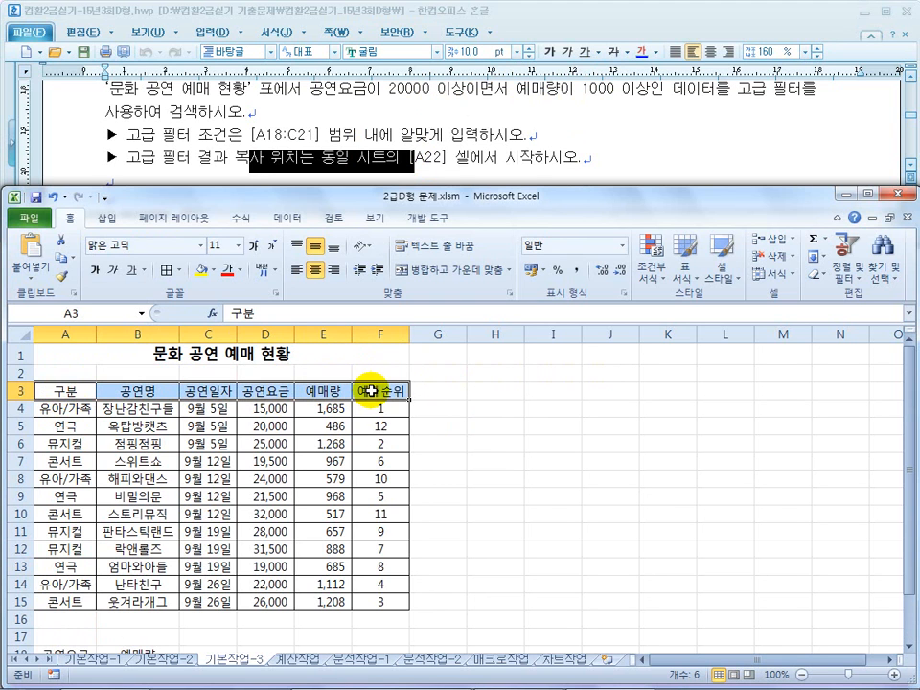
pyautogui.scroll(-2, 321, 475)
pyautogui.scroll(2, 321, 475)
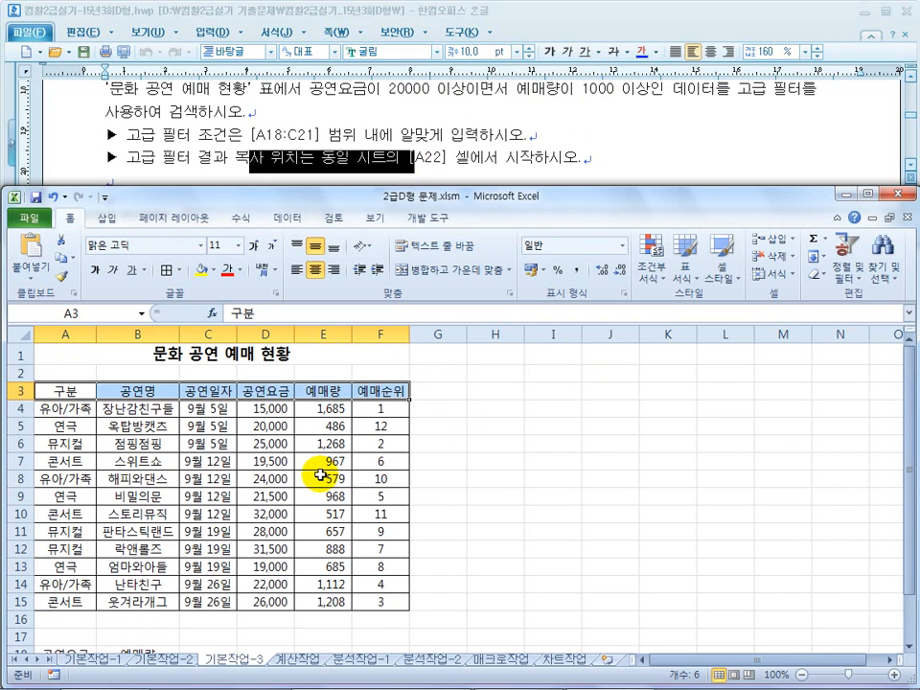
pyautogui.scroll(-3, 282, 475)
pyautogui.scroll(3, 240, 458)
pyautogui.click(155, 390)
pyautogui.click(214, 387)
pyautogui.click(150, 392)
pyautogui.moveTo(150, 392); pyautogui.dragTo(316, 390)
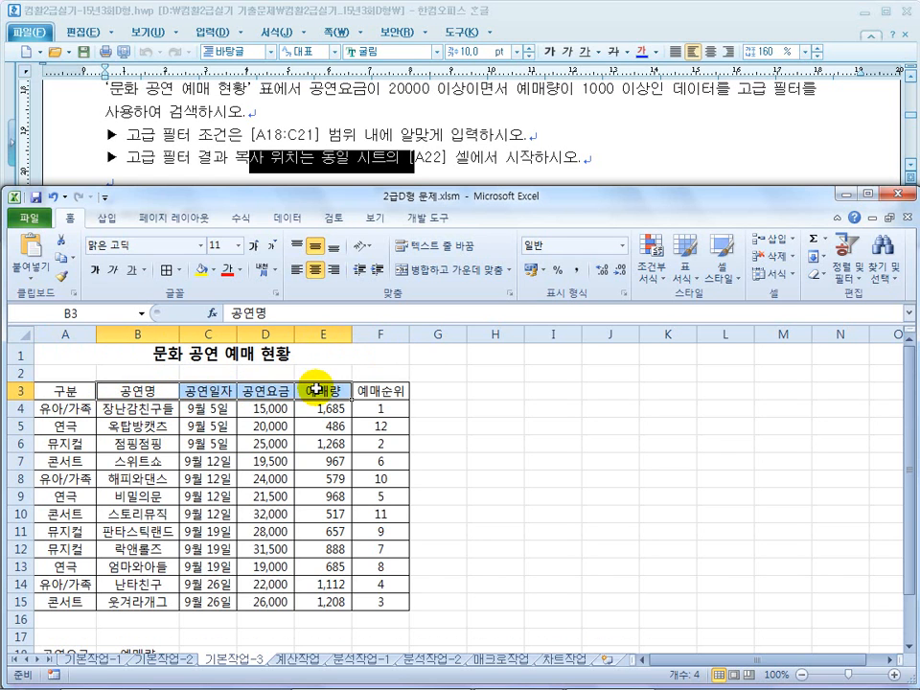
pyautogui.scroll(-3, 220, 431)
pyautogui.click(63, 547)
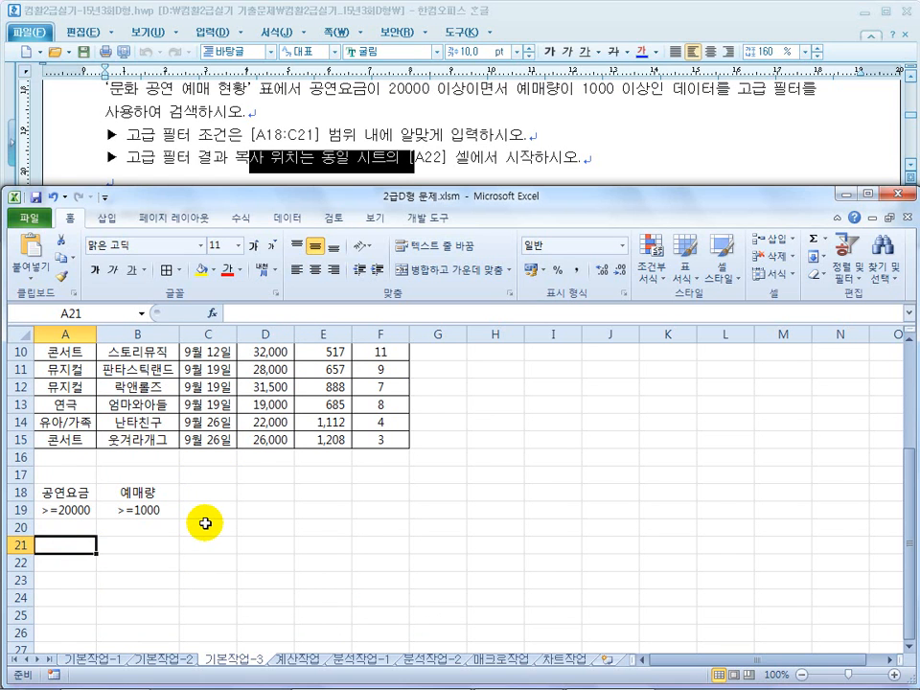
pyautogui.scroll(3, 206, 523)
pyautogui.scroll(-3, 211, 518)
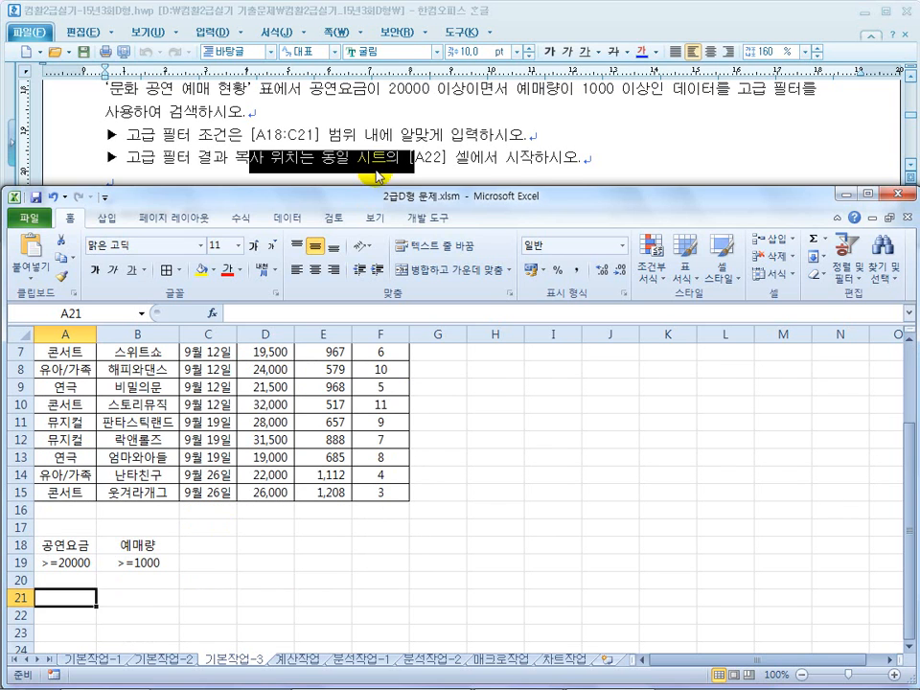
# - Start an advanced filter on the list range A3:F15 with A18:B19 as the criteria range
pyautogui.click(271, 134)
pyautogui.hotkey('alt', 'Tab')
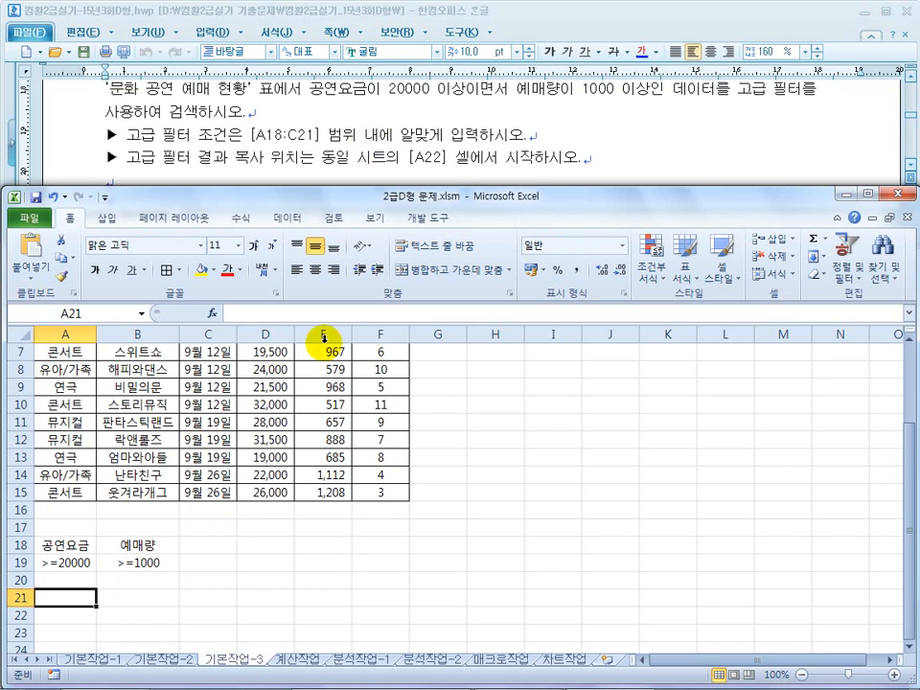
pyautogui.click(290, 219)
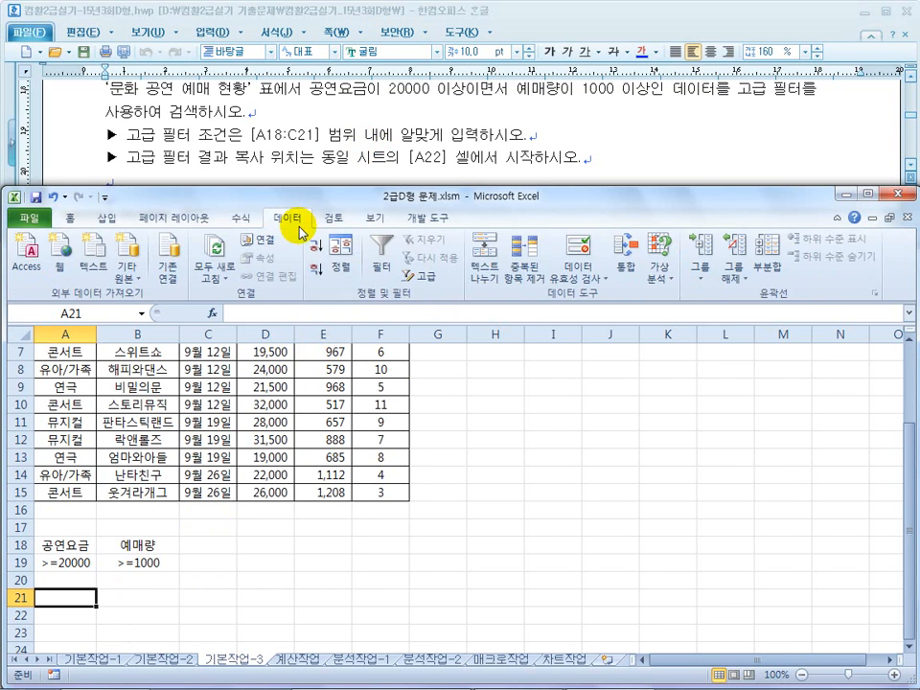
pyautogui.click(414, 278)
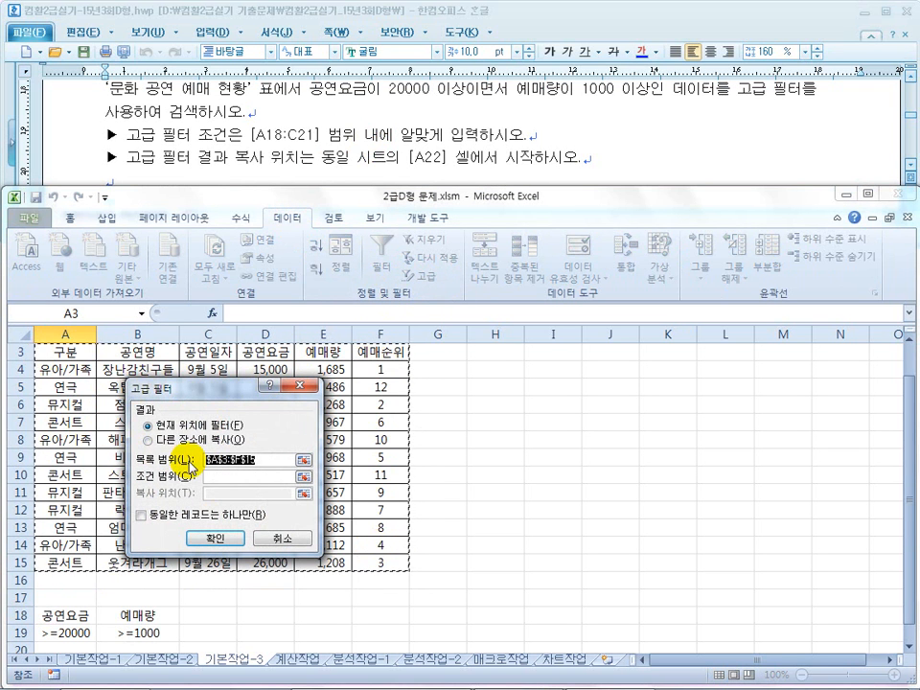
pyautogui.click(222, 477)
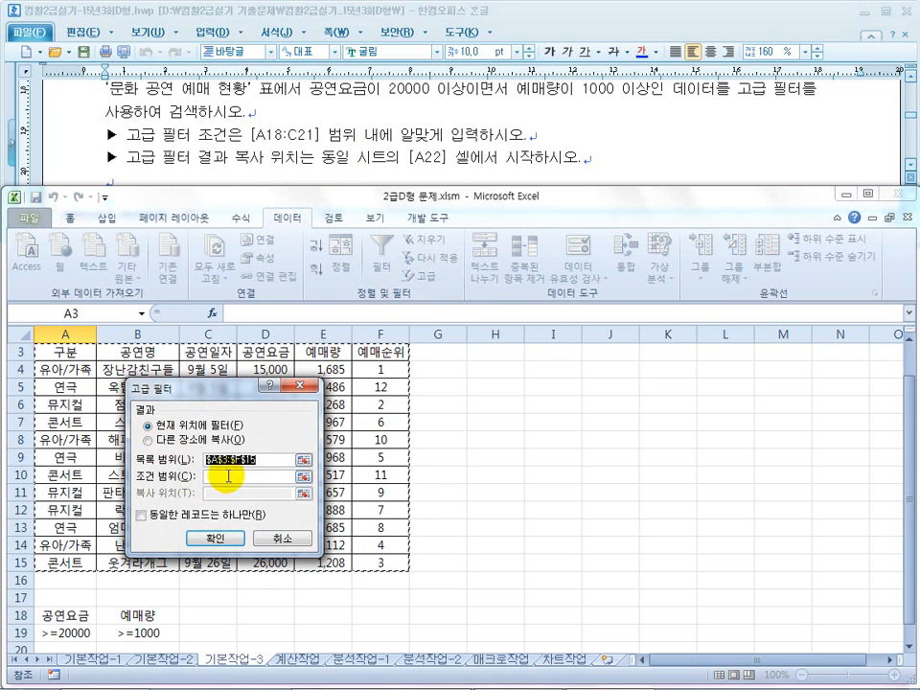
pyautogui.scroll(-3, 72, 524)
pyautogui.click(63, 455)
pyautogui.moveTo(62, 455); pyautogui.dragTo(134, 476)
# - Set the filter to copy its results to another location starting at A22 and run it
pyautogui.click(171, 441)
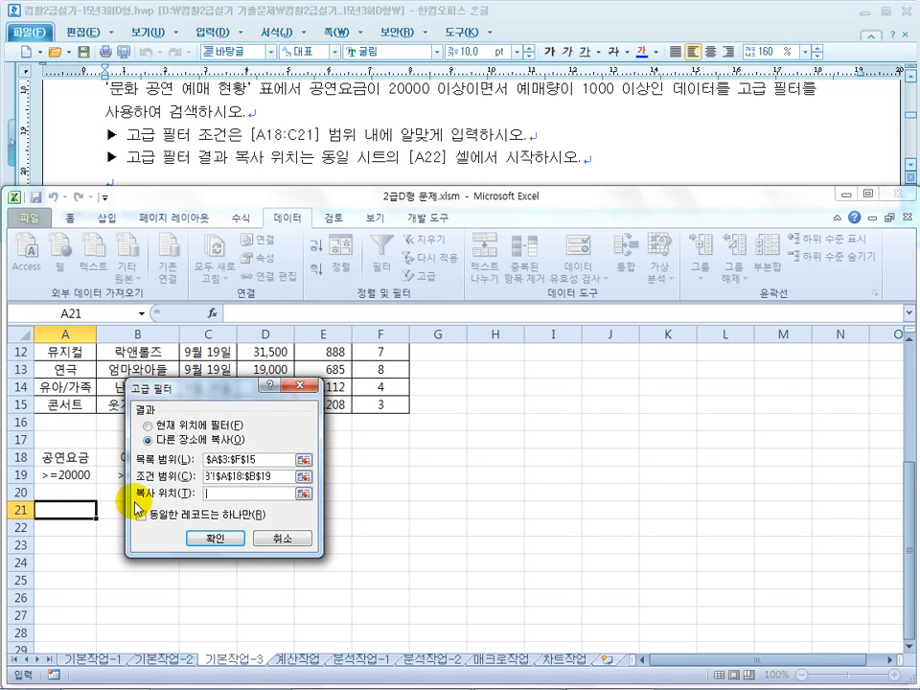
pyautogui.click(65, 528)
pyautogui.click(231, 538)
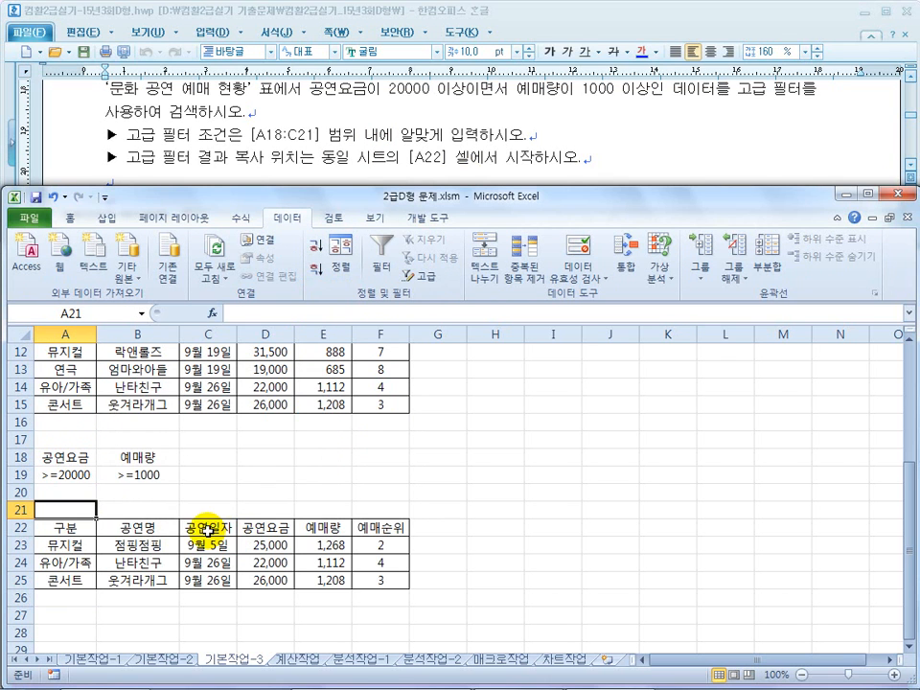
pyautogui.moveTo(216, 544); pyautogui.dragTo(366, 578)
pyautogui.click(358, 460)
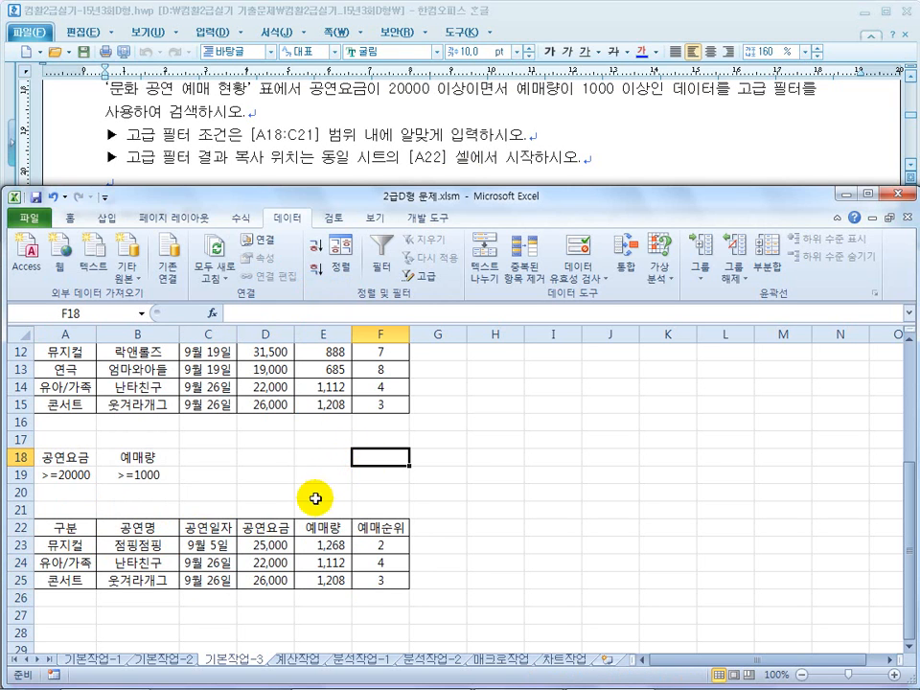
# - Open the 분석작업-1 worksheet and find its scenario question in the exam document
pyautogui.click(298, 662)
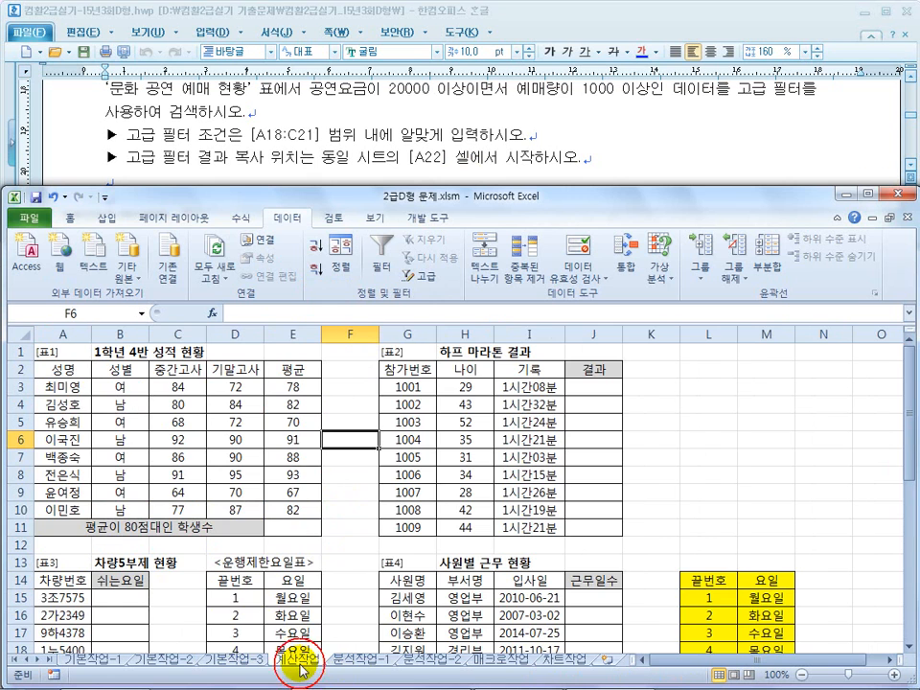
pyautogui.click(353, 661)
pyautogui.click(309, 529)
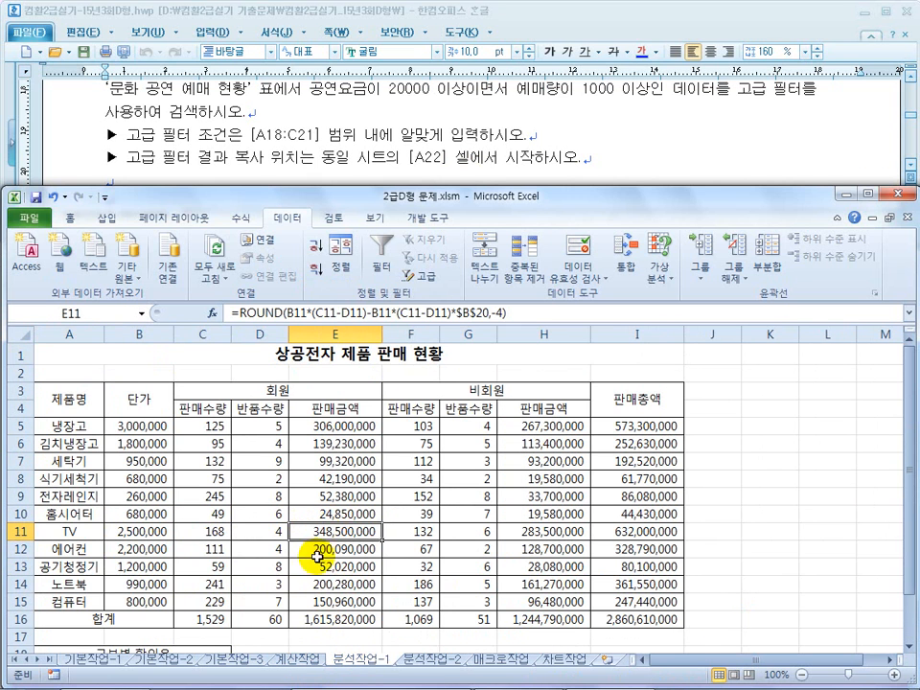
pyautogui.click(344, 135)
pyautogui.scroll(10, 358, 230)
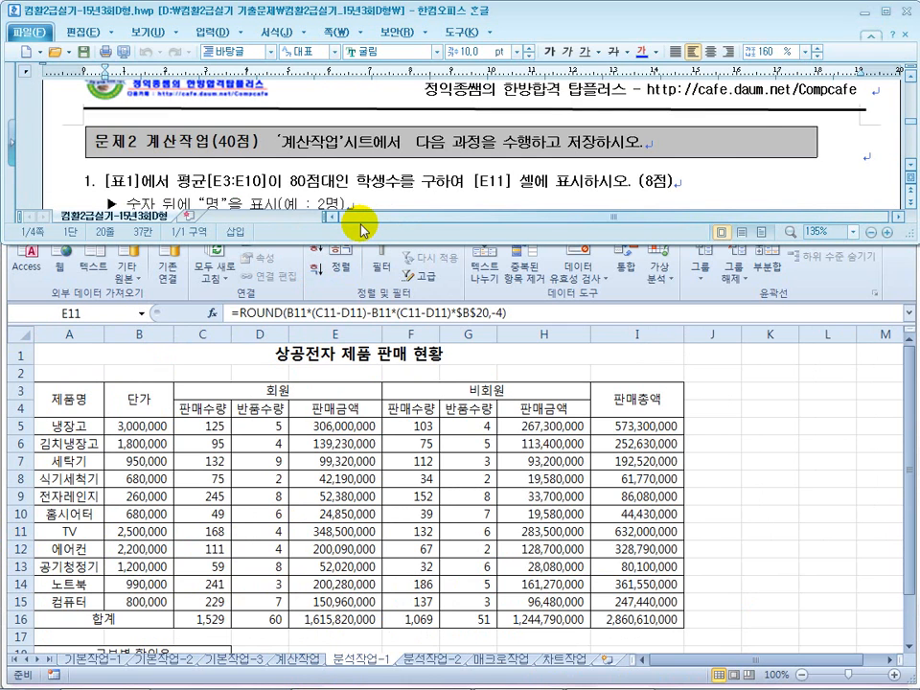
pyautogui.scroll(-10, 362, 229)
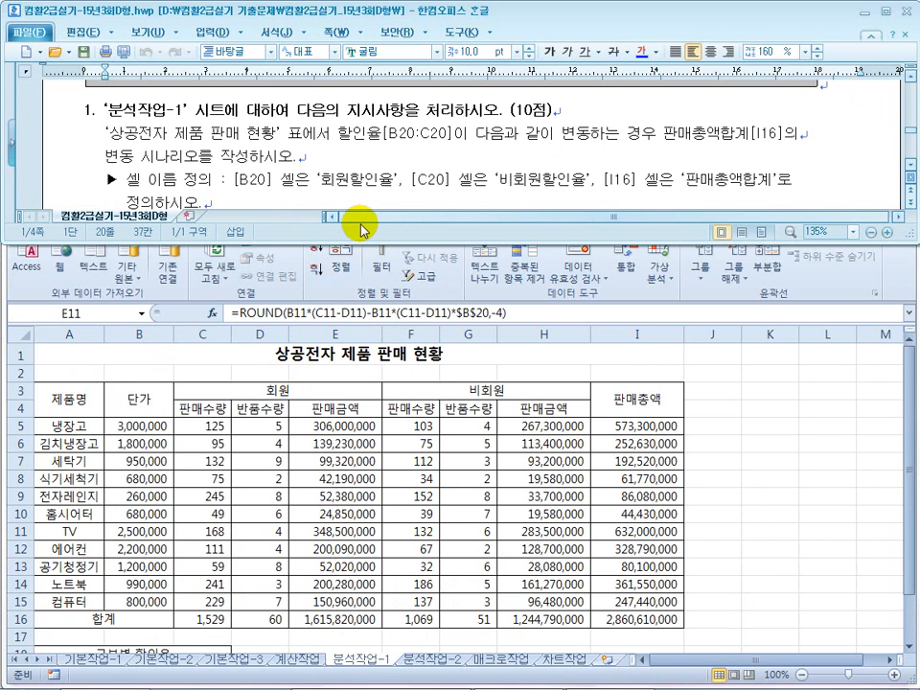
# - Read the cell name definitions required for B20, C20 and I16 in the exam document
pyautogui.click(158, 159)
pyautogui.moveTo(158, 159); pyautogui.dragTo(396, 170)
pyautogui.moveTo(488, 179); pyautogui.dragTo(581, 172)
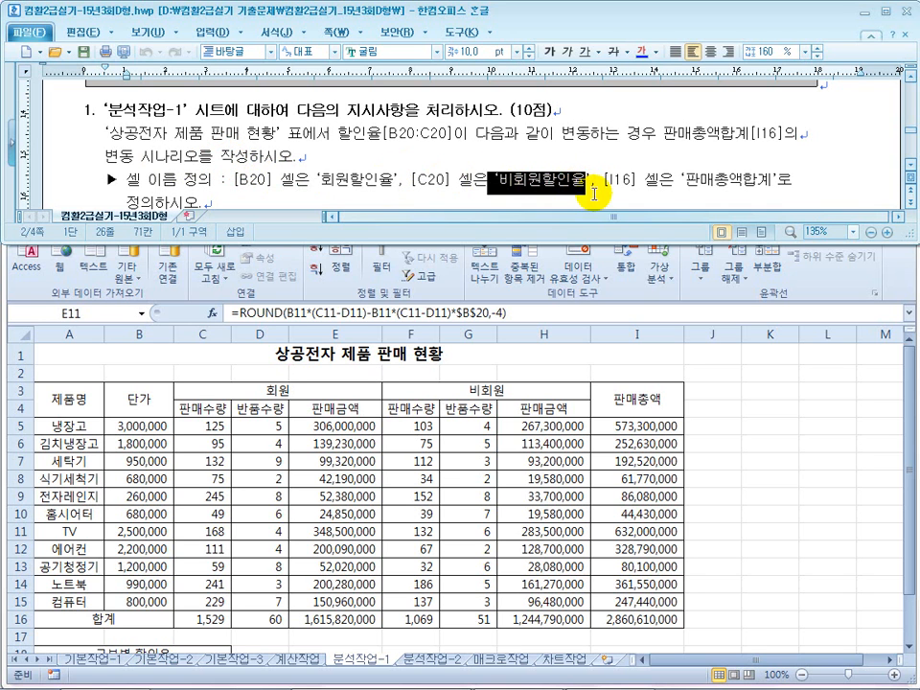
pyautogui.moveTo(744, 180); pyautogui.dragTo(639, 166)
pyautogui.click(408, 180)
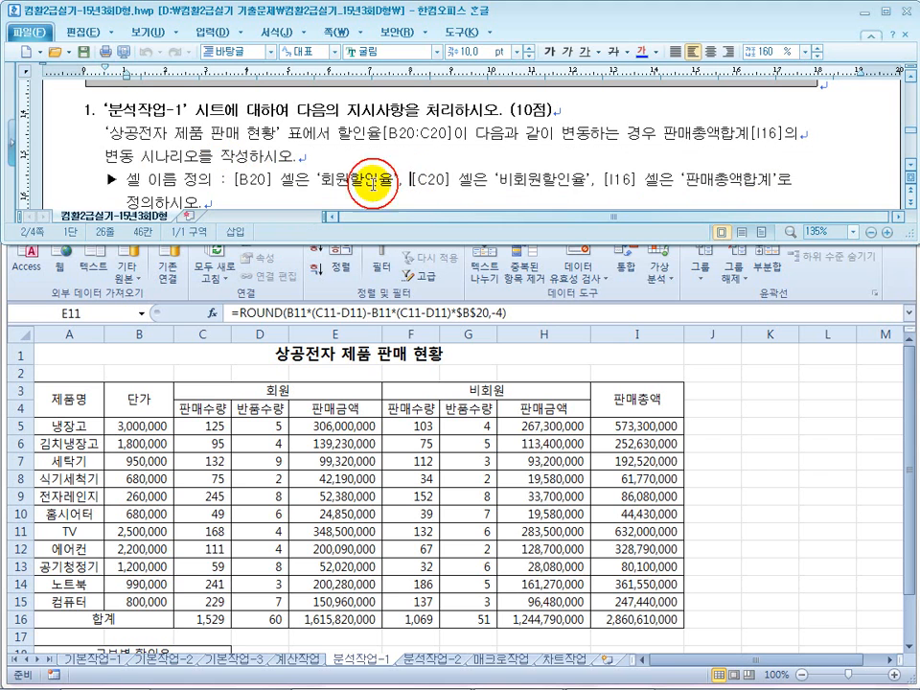
# - Define the name 회원할인율 for cell B20 on the 분석작업-1 sheet, as the exam document requires
pyautogui.click(255, 462)
pyautogui.scroll(-2, 254, 455)
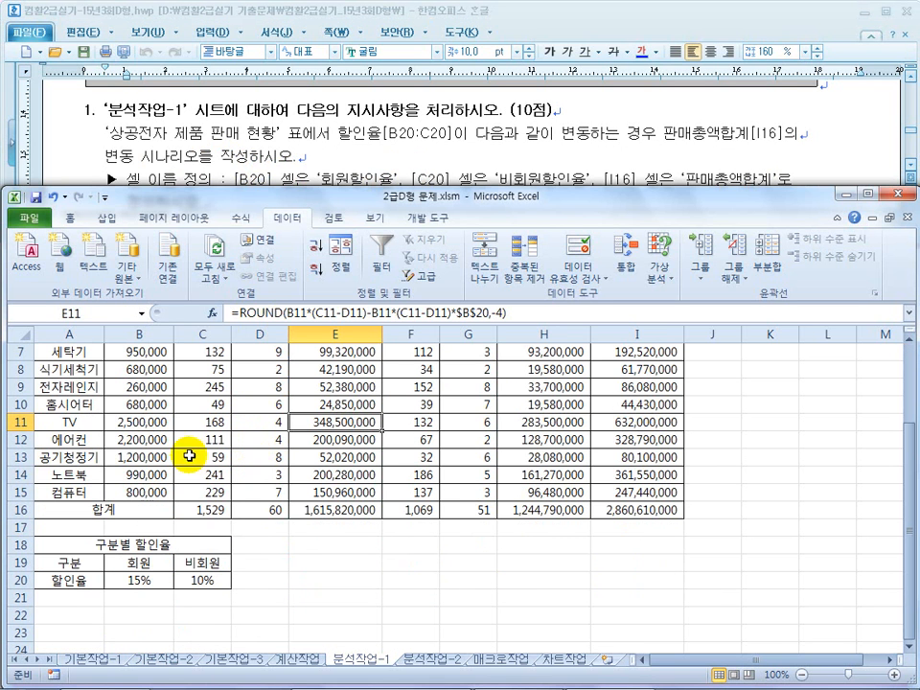
pyautogui.click(135, 580)
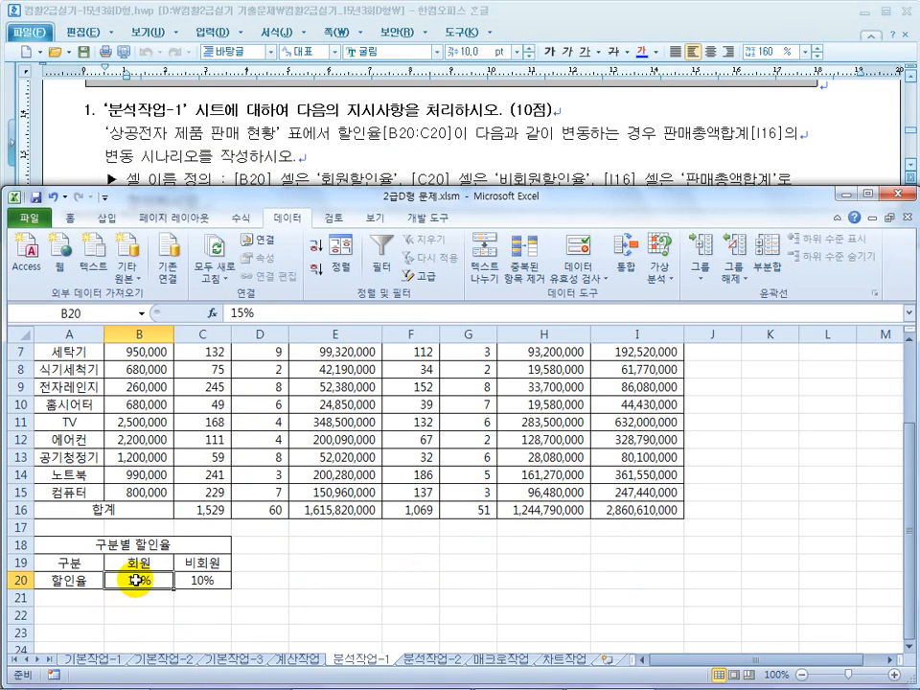
pyautogui.click(76, 313)
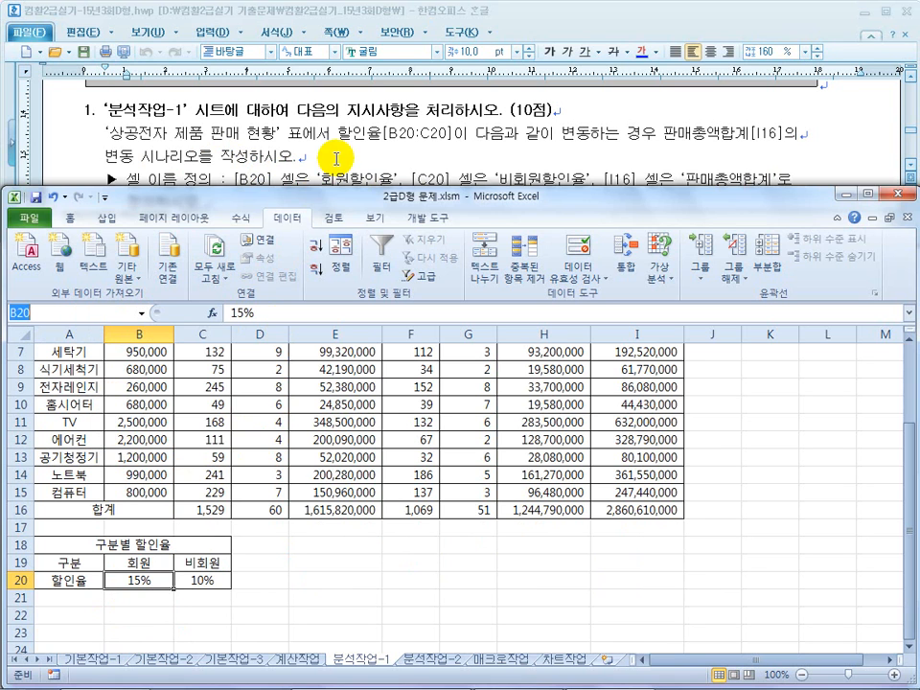
pyautogui.click(337, 158)
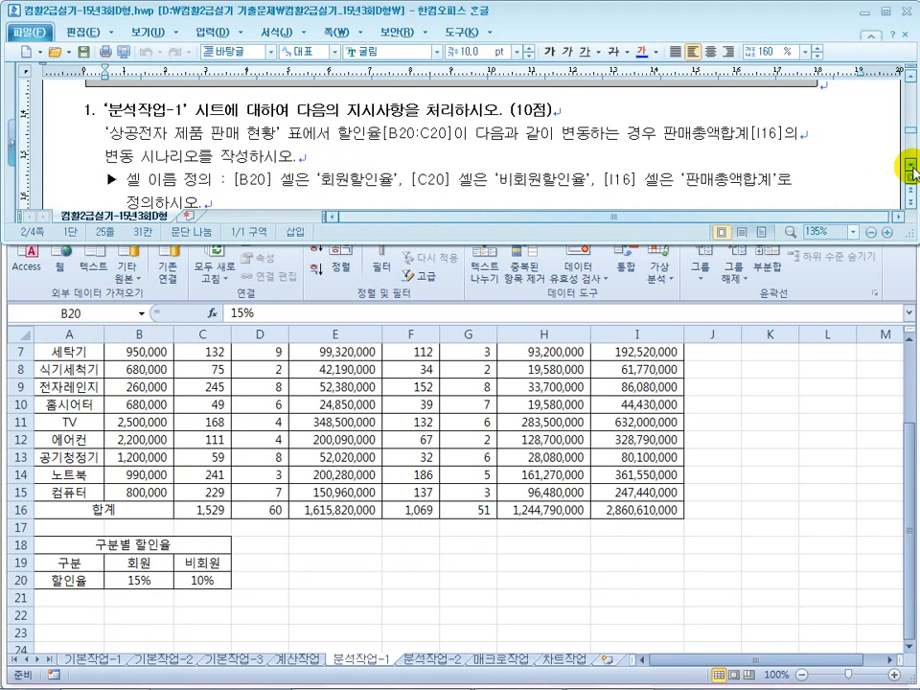
pyautogui.scroll(-2, 909, 168)
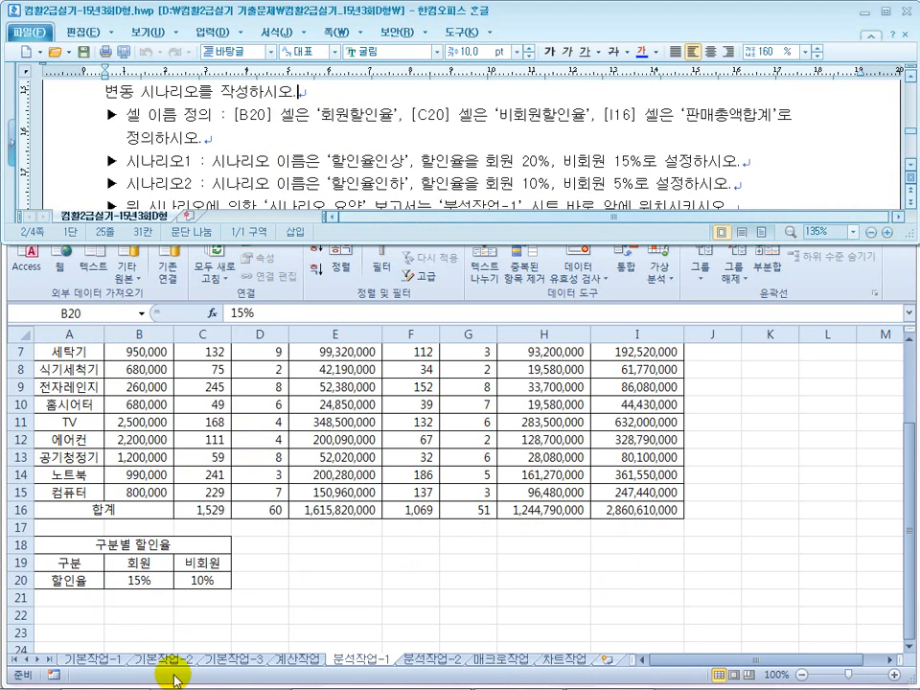
pyautogui.click(141, 582)
pyautogui.click(104, 313)
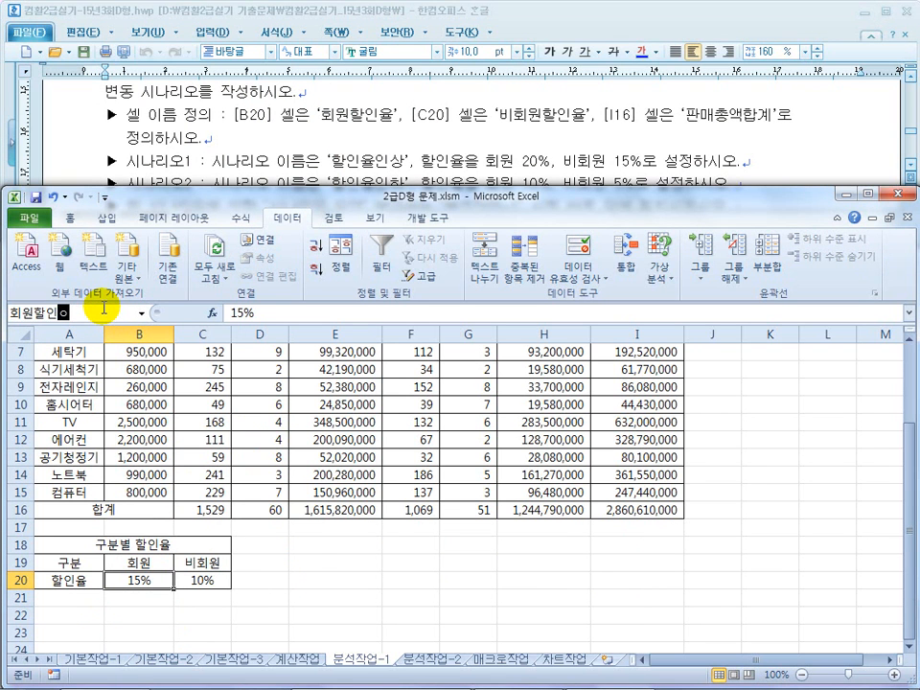
pyautogui.write('회원할인율')
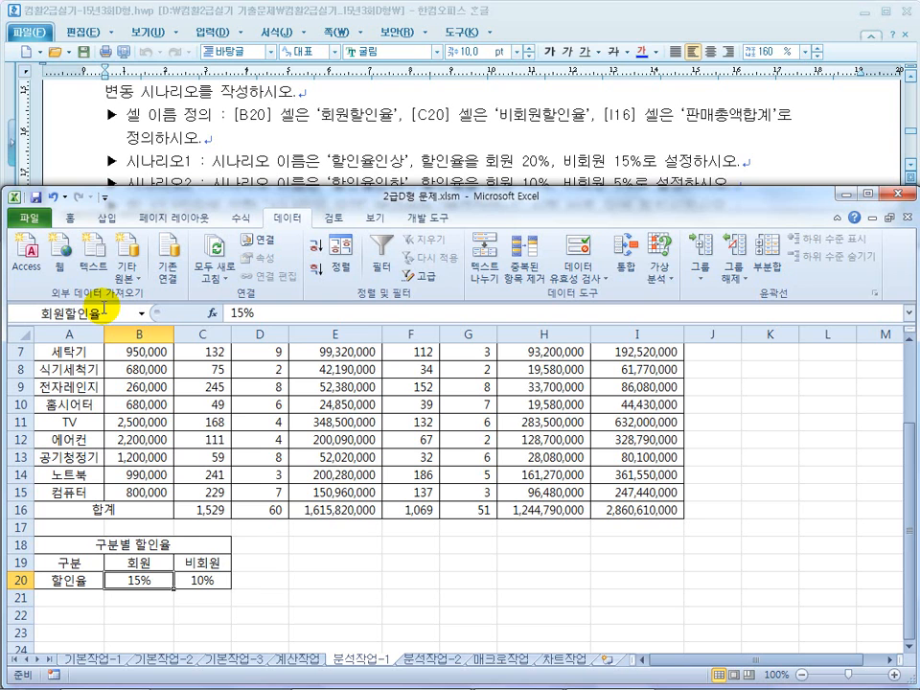
pyautogui.press('Return')
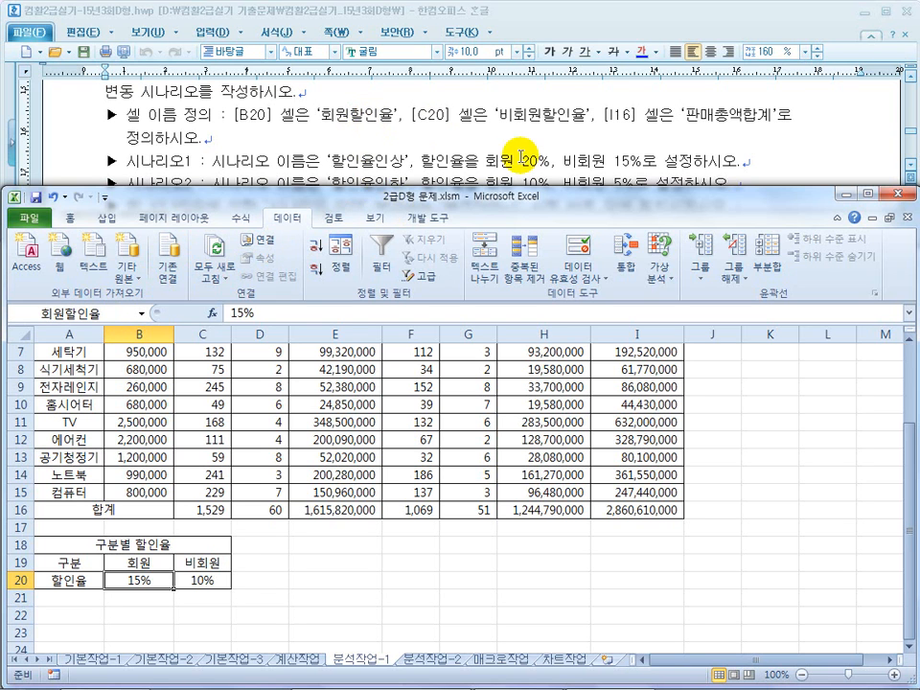
# - Define the name 비회원할인율 for cell C20
pyautogui.click(193, 581)
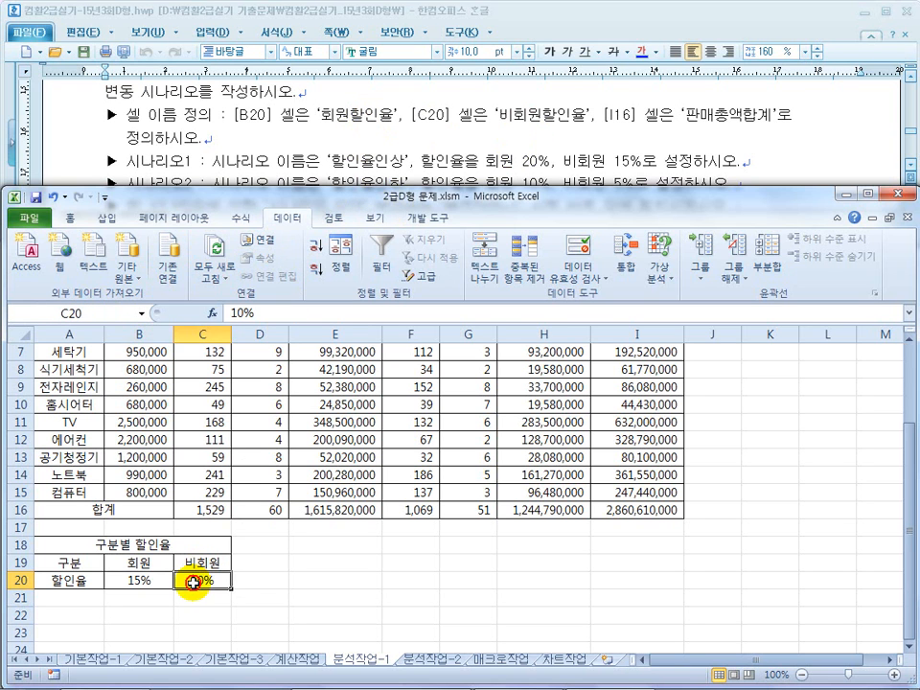
pyautogui.click(92, 312)
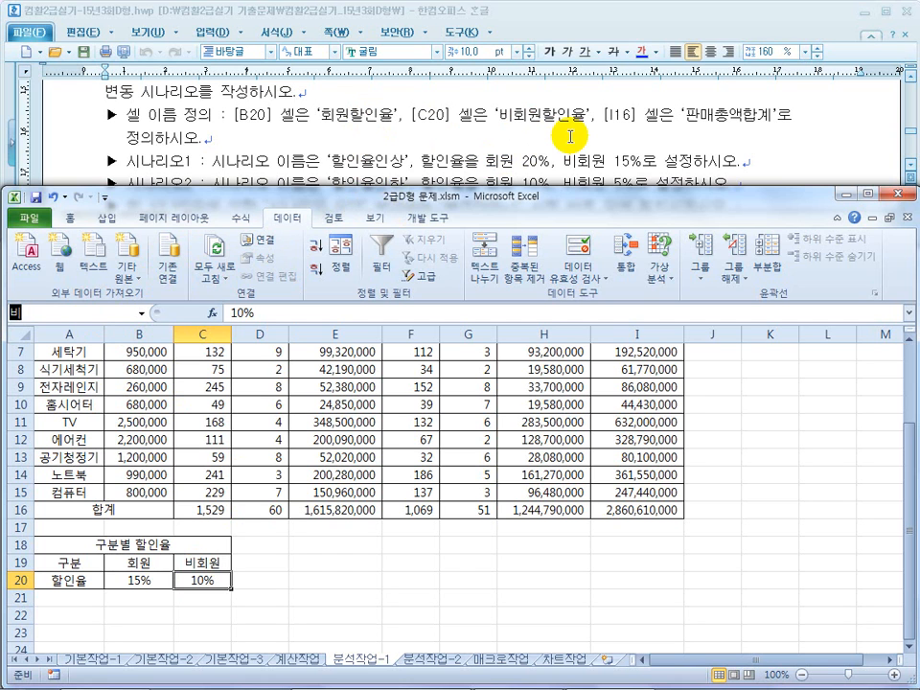
pyautogui.write('비회원할인율')
pyautogui.press('Return')
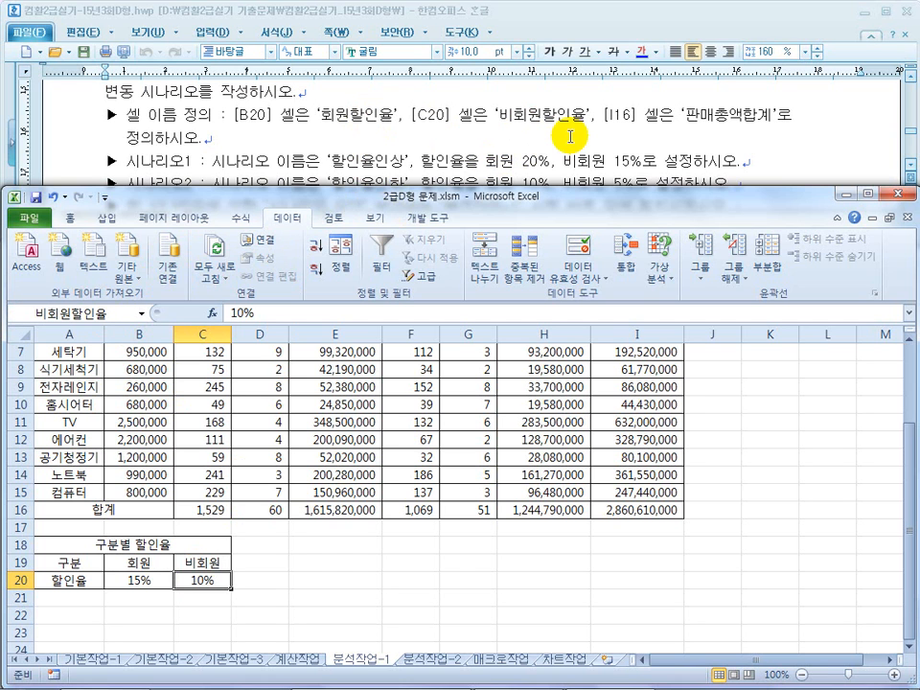
# - Define the name 판매총액합계 for the grand total in cell I16
pyautogui.click(622, 510)
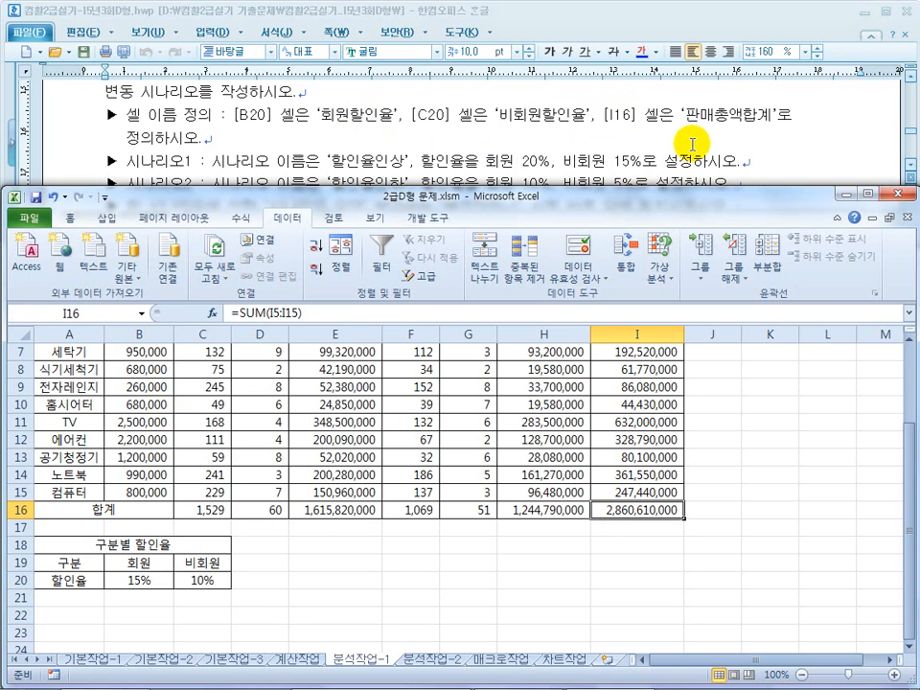
pyautogui.click(113, 309)
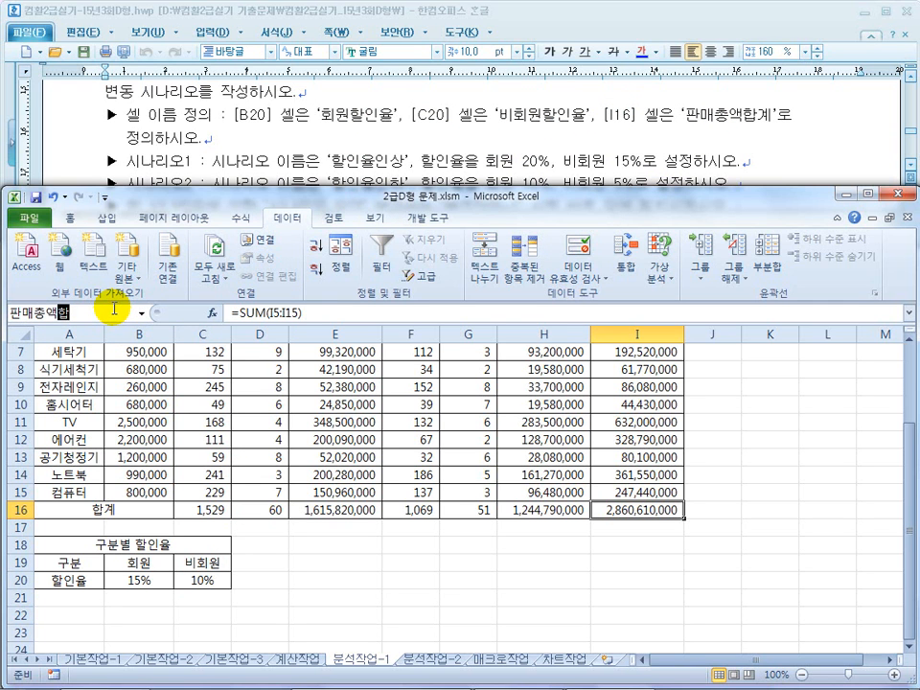
pyautogui.press('Return')
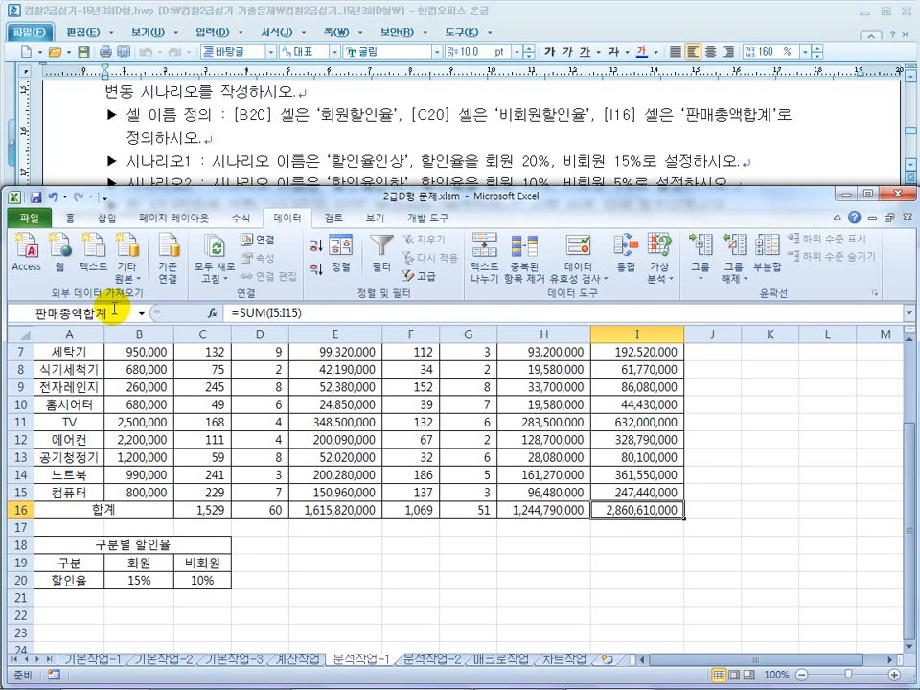
# - Open the Name Manager and delete the broken name 매출이익총액
pyautogui.click(240, 217)
pyautogui.click(432, 274)
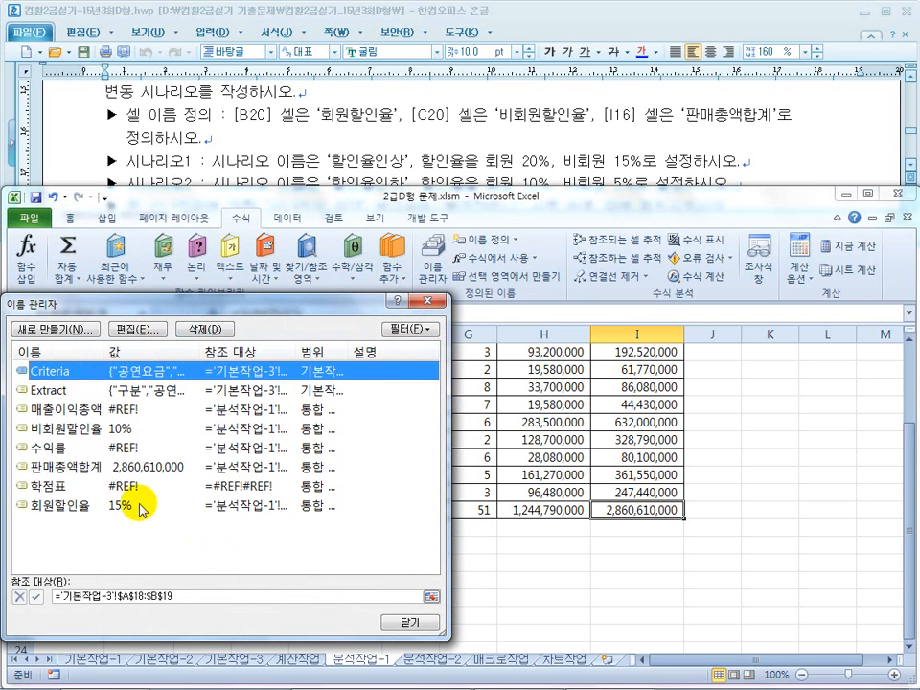
pyautogui.click(56, 489)
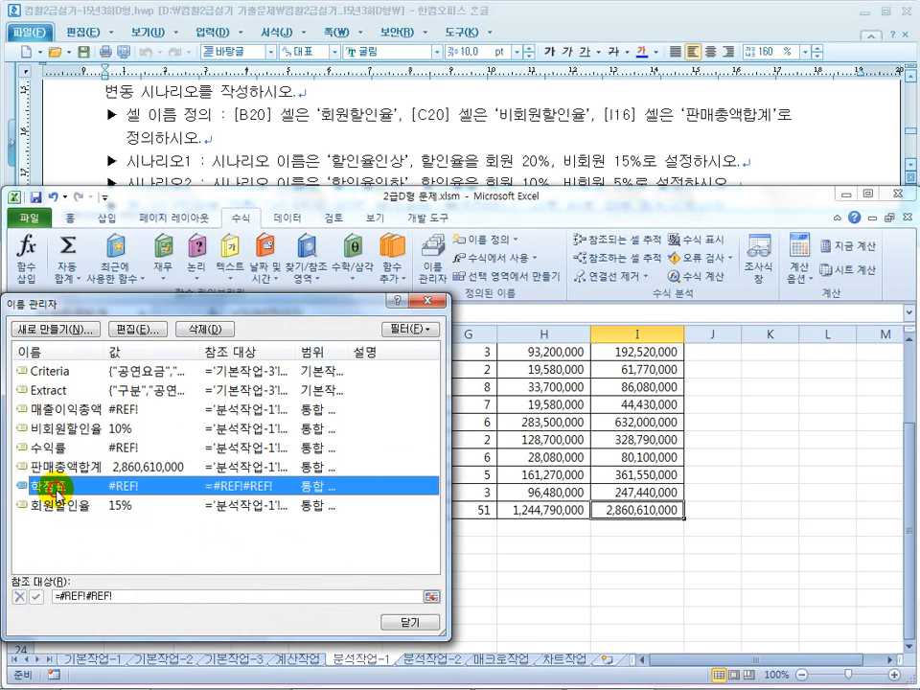
pyautogui.click(60, 411)
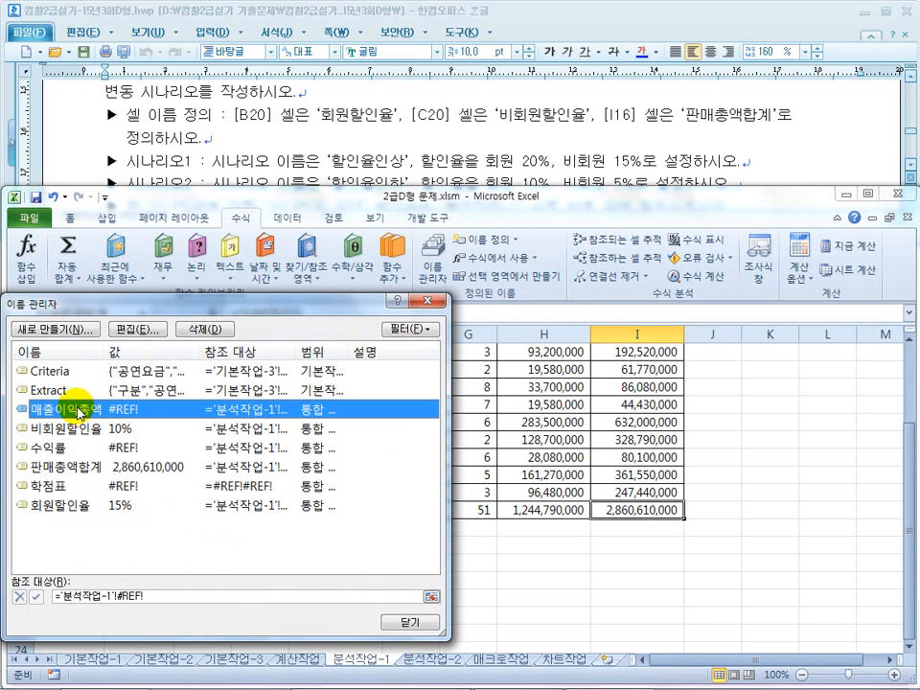
pyautogui.click(209, 333)
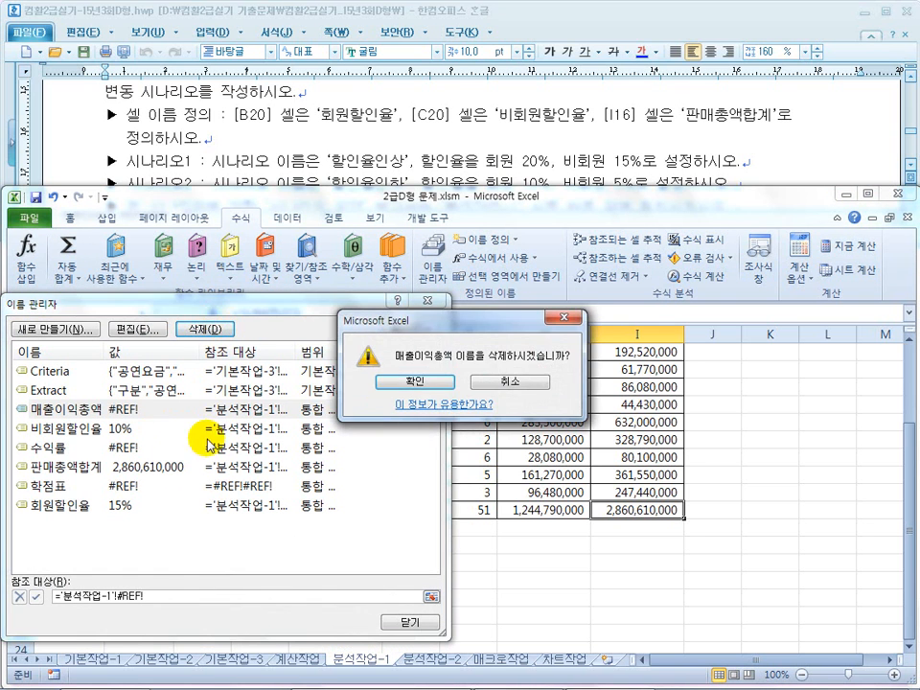
pyautogui.click(437, 381)
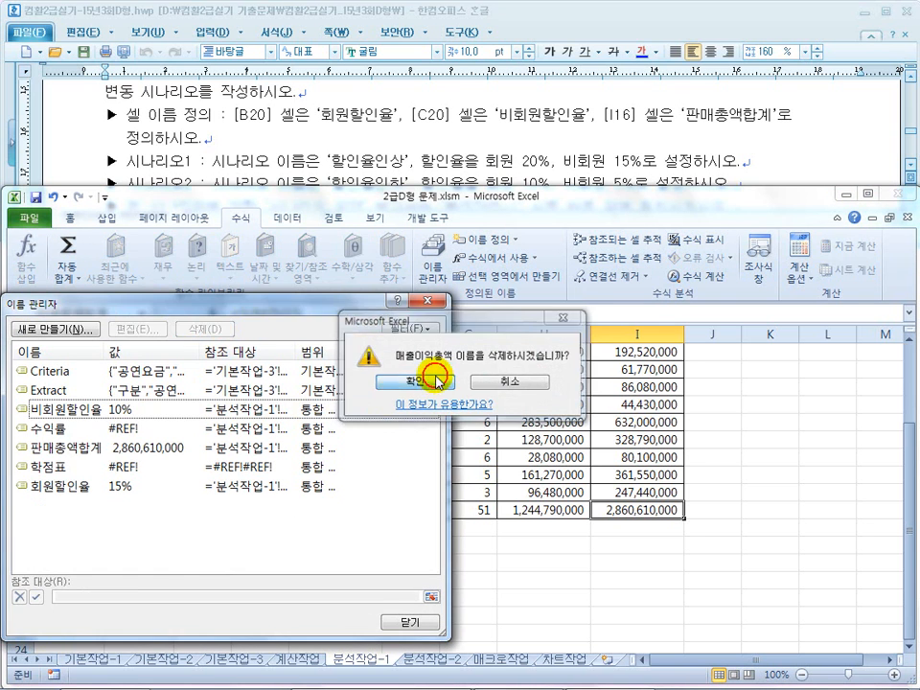
# - Delete the other two broken names, 수익률 and 학점표, from the workbook
pyautogui.click(59, 429)
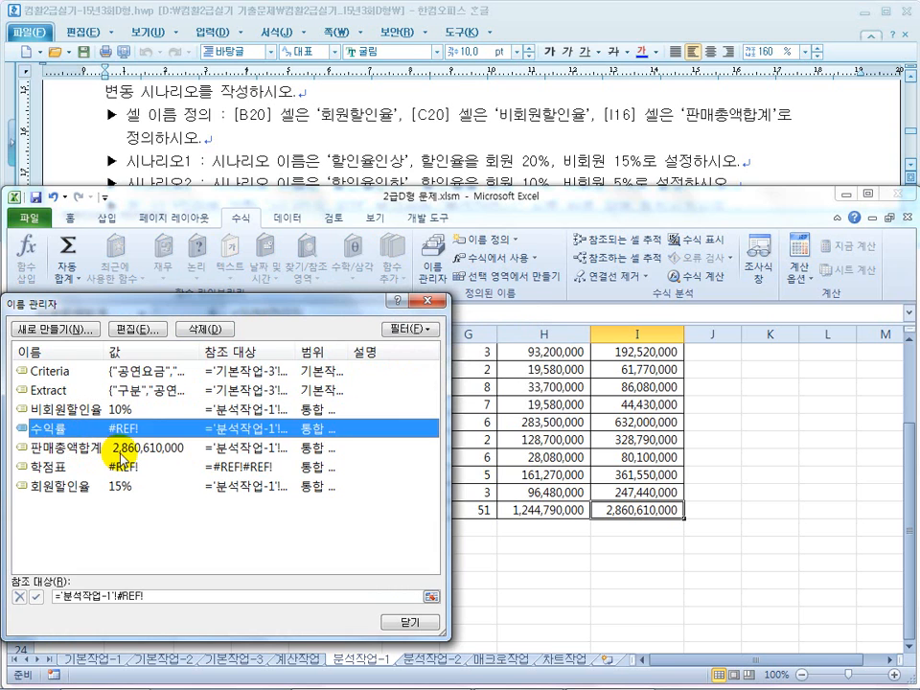
pyautogui.click(213, 329)
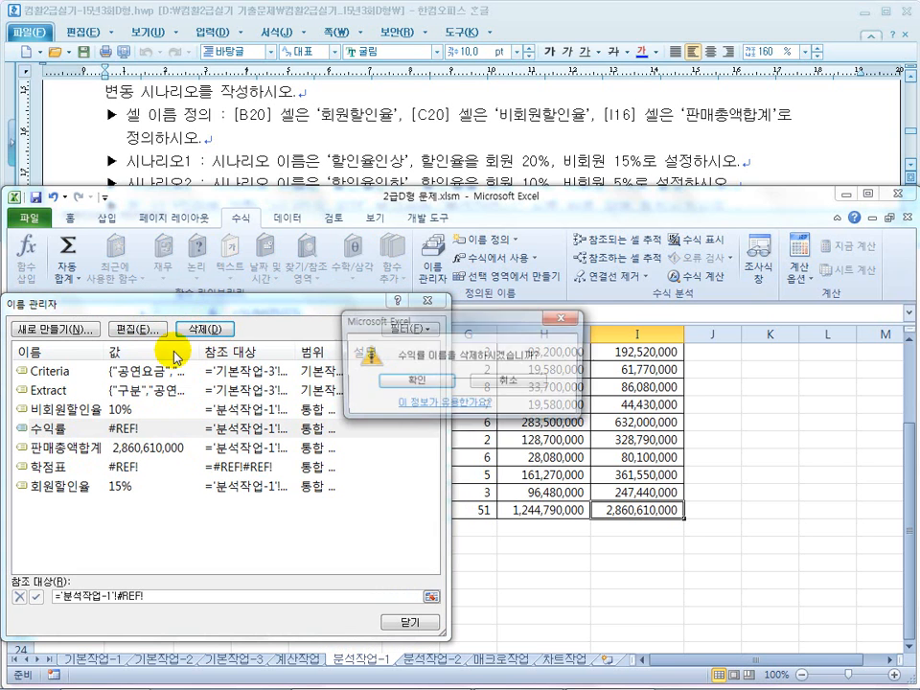
pyautogui.click(425, 384)
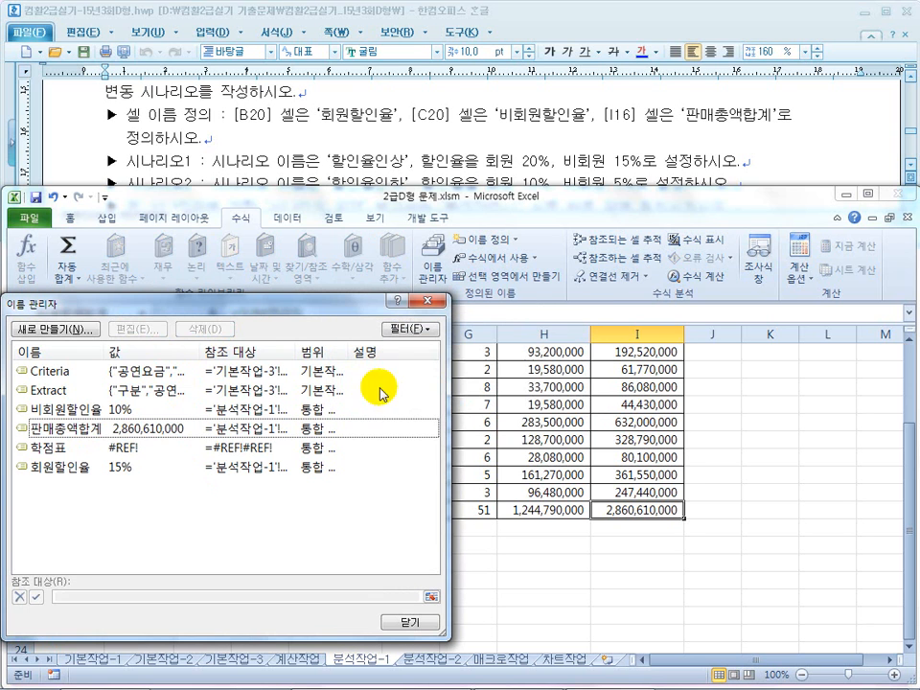
pyautogui.click(123, 448)
pyautogui.click(221, 329)
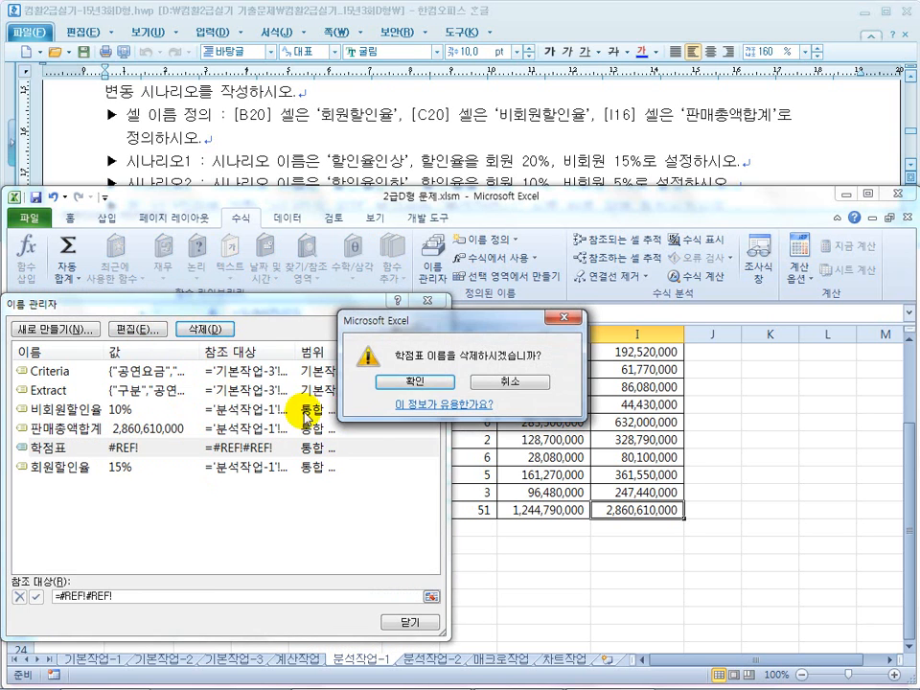
pyautogui.click(427, 383)
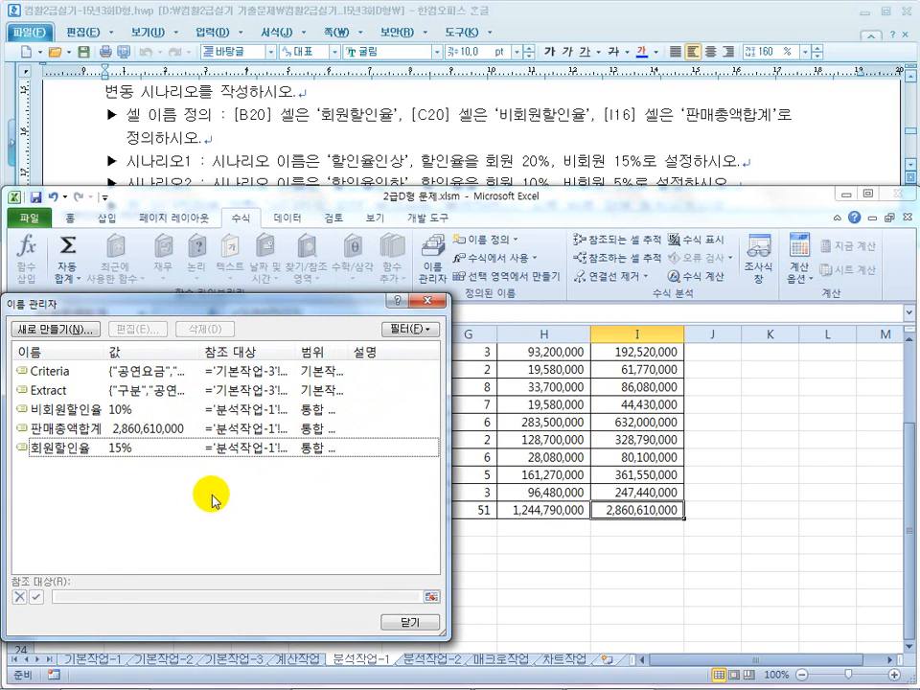
# - Check the cell references of the names 회원할인율, 비회원할인율 and 판매총액합계, and close the Name Manager
pyautogui.moveTo(186, 307); pyautogui.dragTo(565, 307)
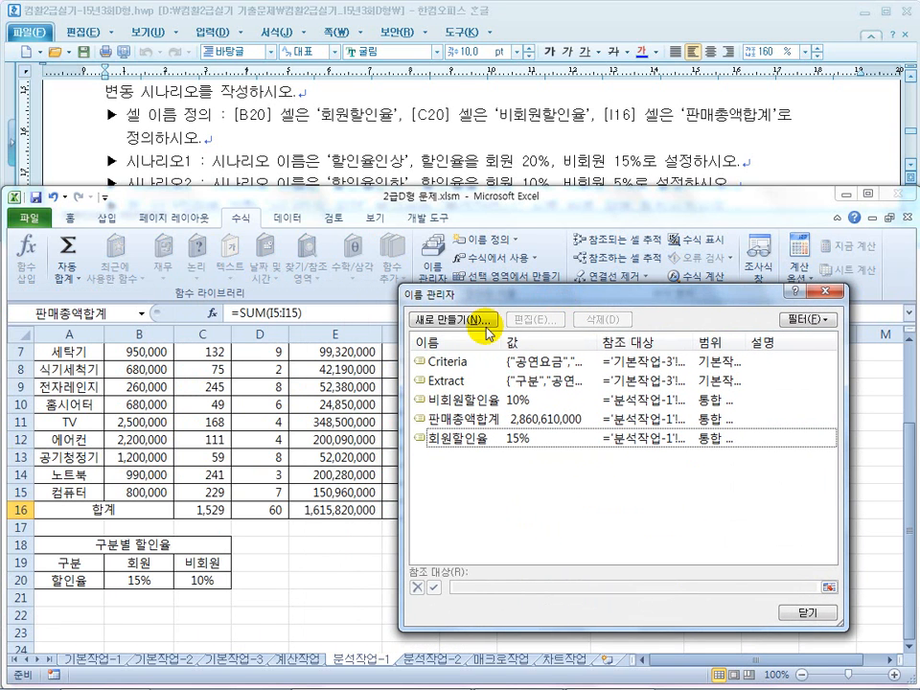
pyautogui.click(439, 438)
pyautogui.click(448, 400)
pyautogui.click(443, 419)
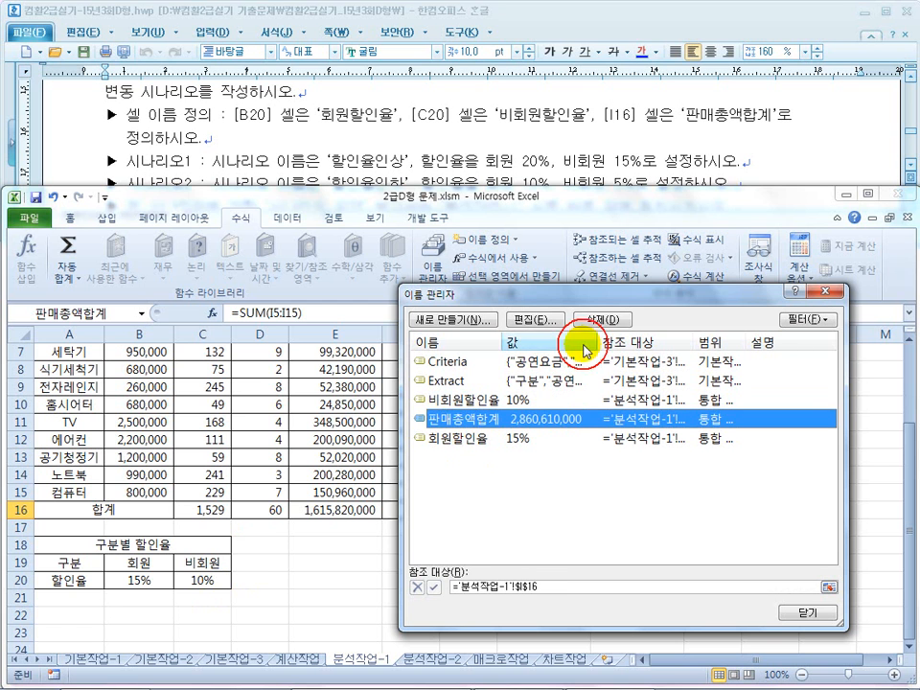
pyautogui.moveTo(585, 291); pyautogui.dragTo(224, 470)
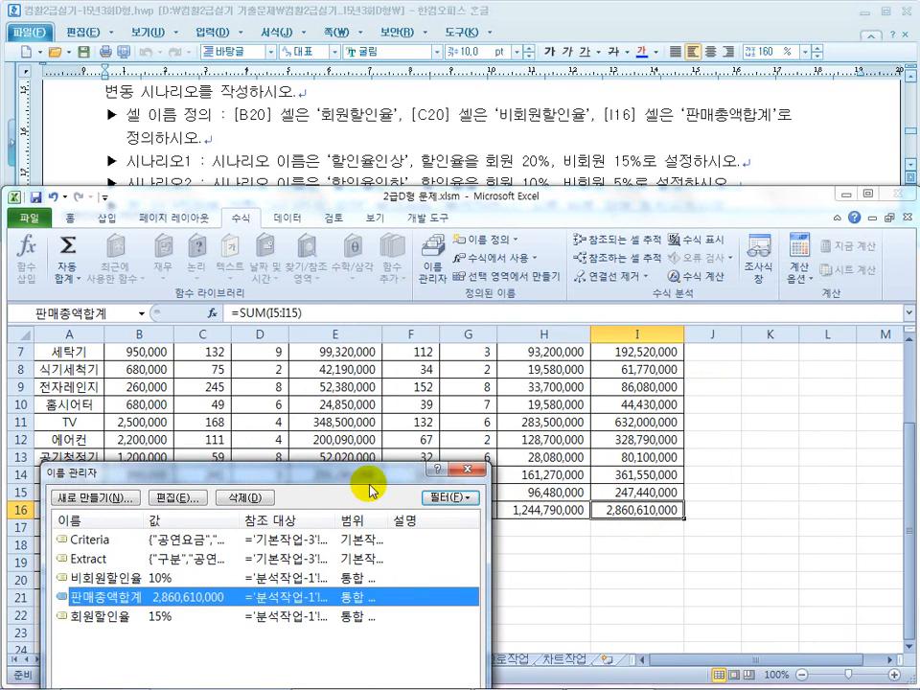
pyautogui.moveTo(329, 475); pyautogui.dragTo(678, 236)
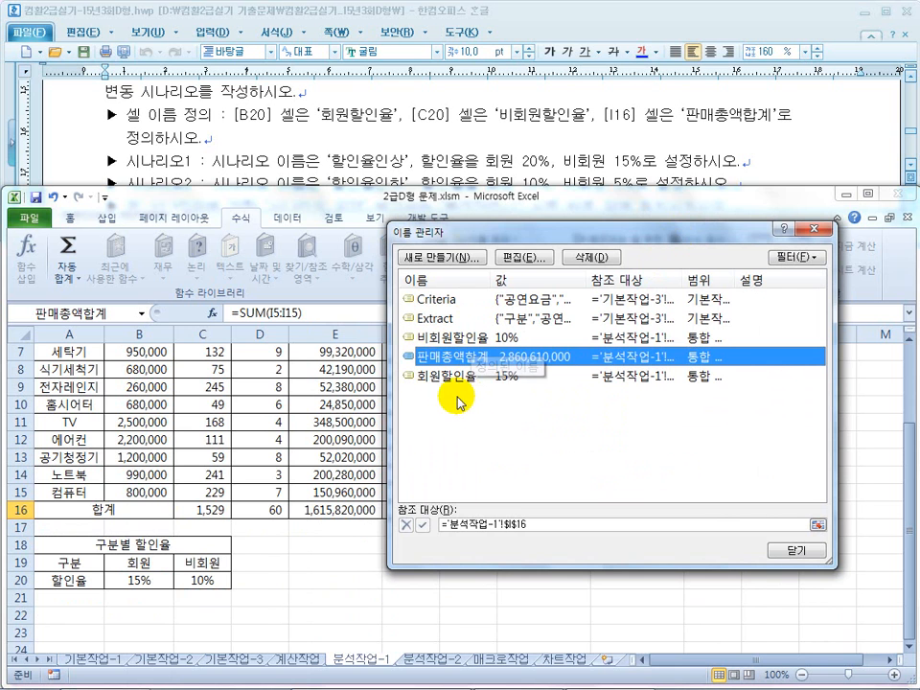
pyautogui.click(795, 551)
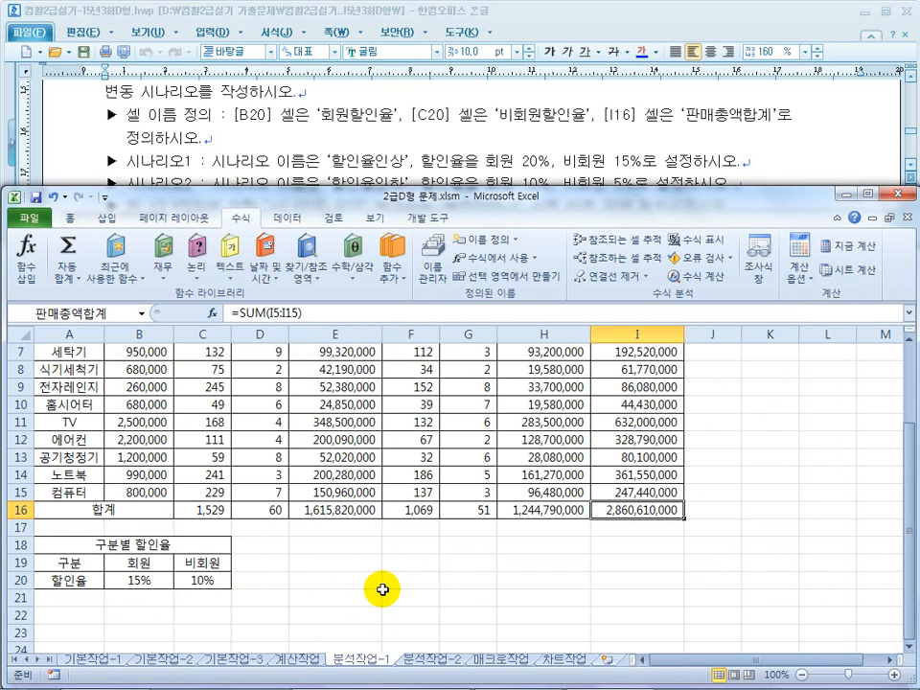
# - Add a new scenario in the Scenario Manager and name it 할인율인상 as the exam instructions require
pyautogui.click(413, 591)
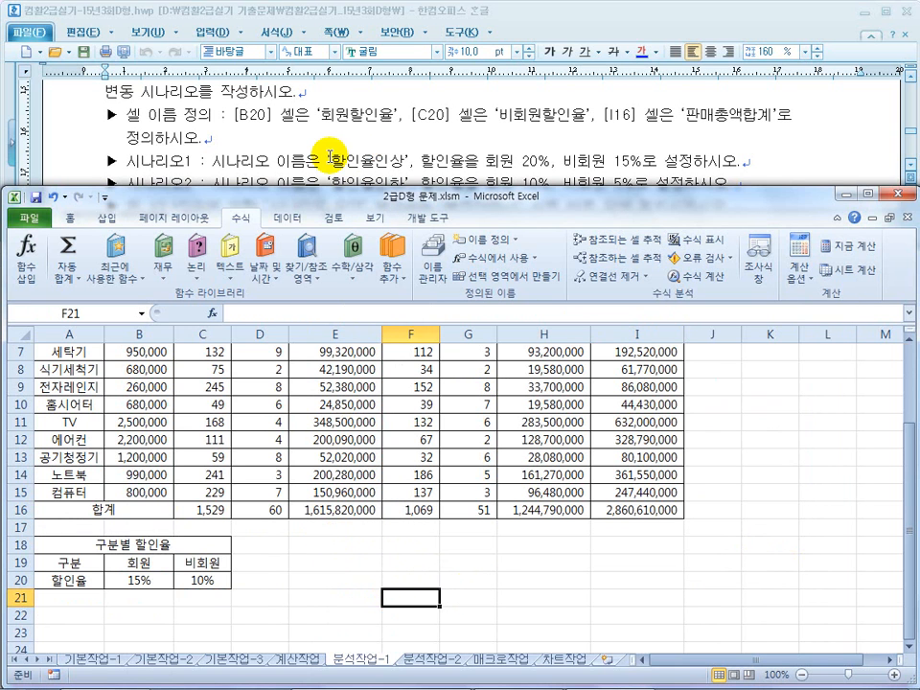
pyautogui.click(293, 218)
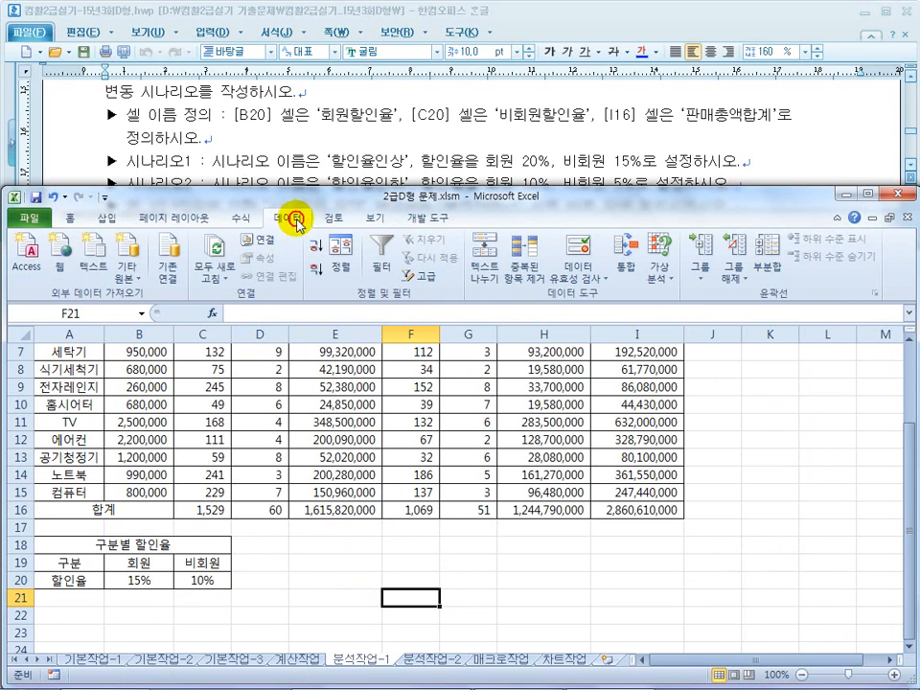
pyautogui.click(666, 279)
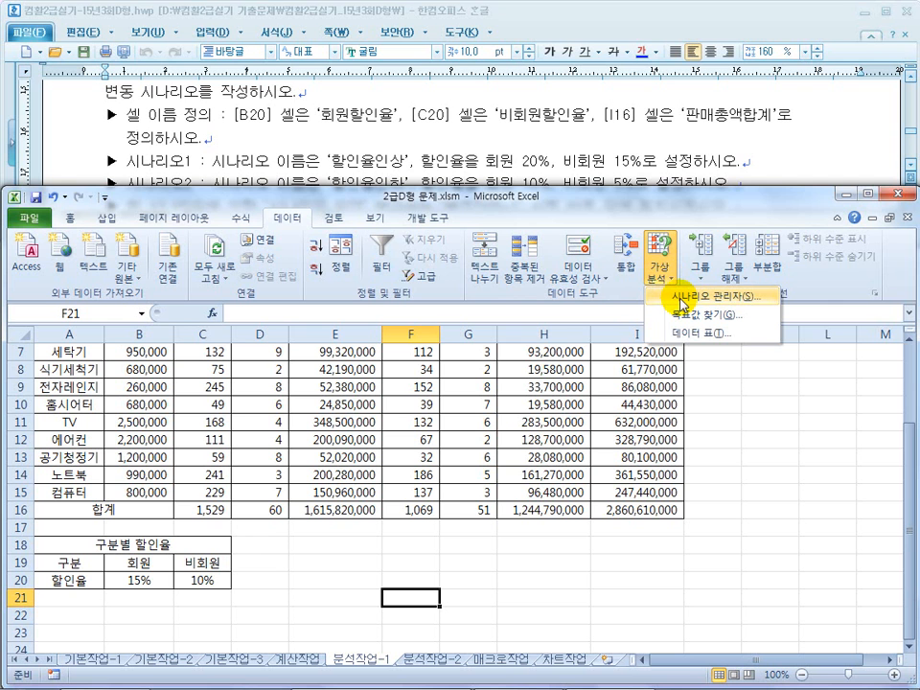
pyautogui.click(680, 298)
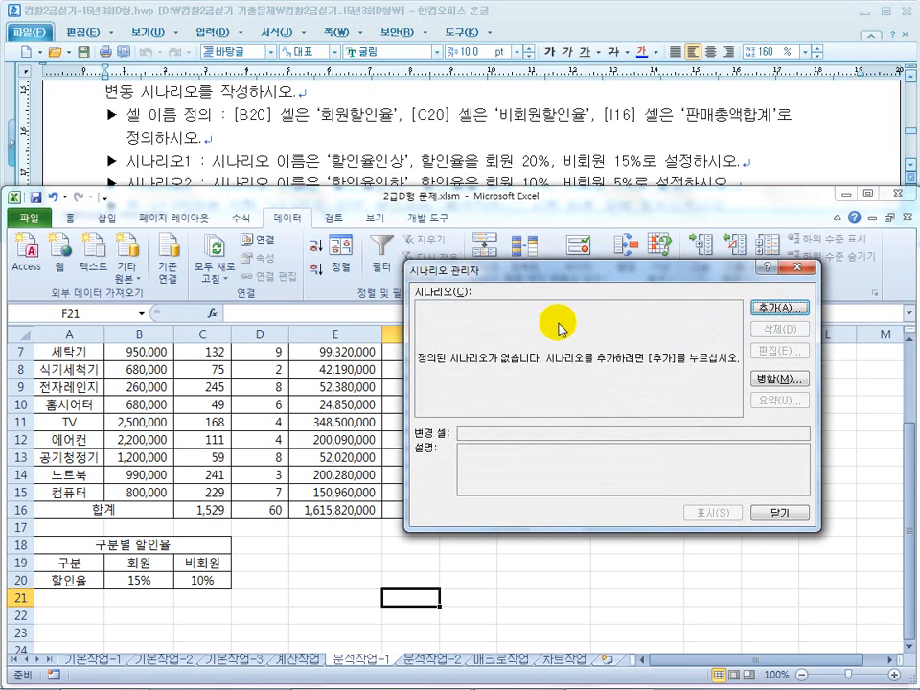
pyautogui.moveTo(523, 299); pyautogui.dragTo(200, 302)
pyautogui.click(455, 334)
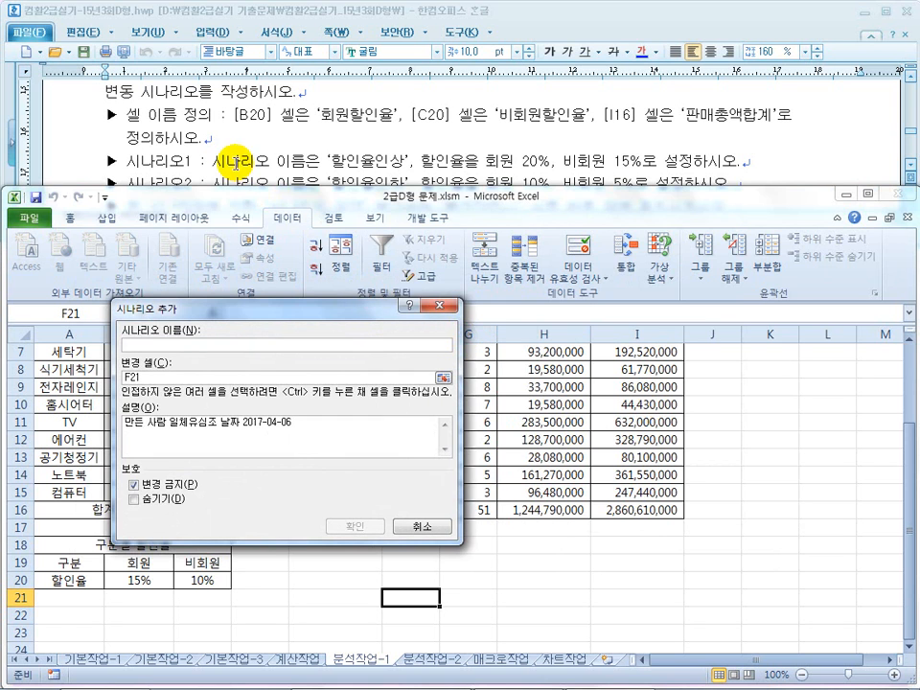
pyautogui.click(276, 159)
pyautogui.scroll(-2, 906, 173)
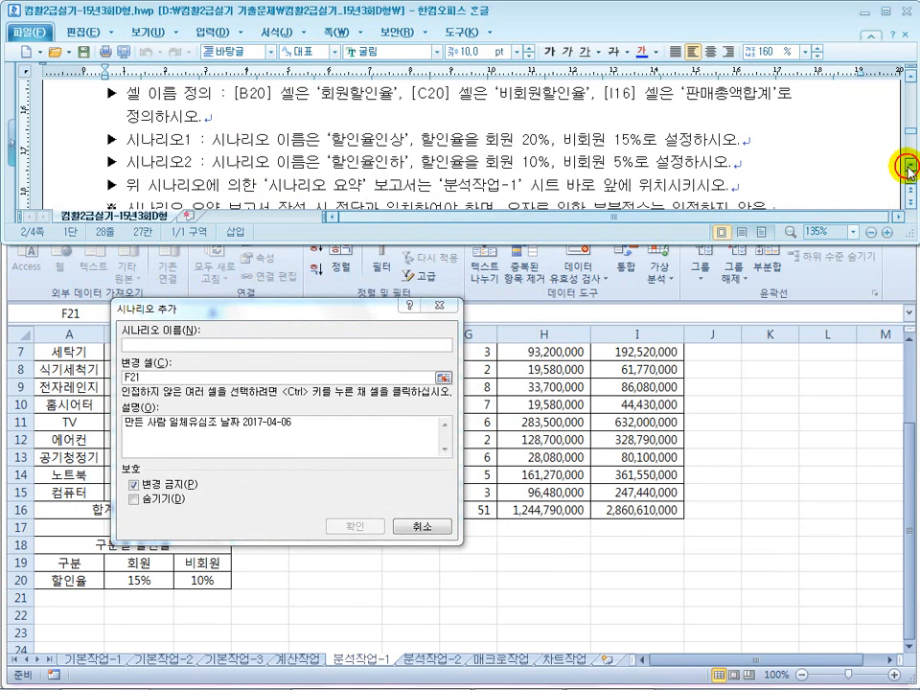
pyautogui.click(196, 346)
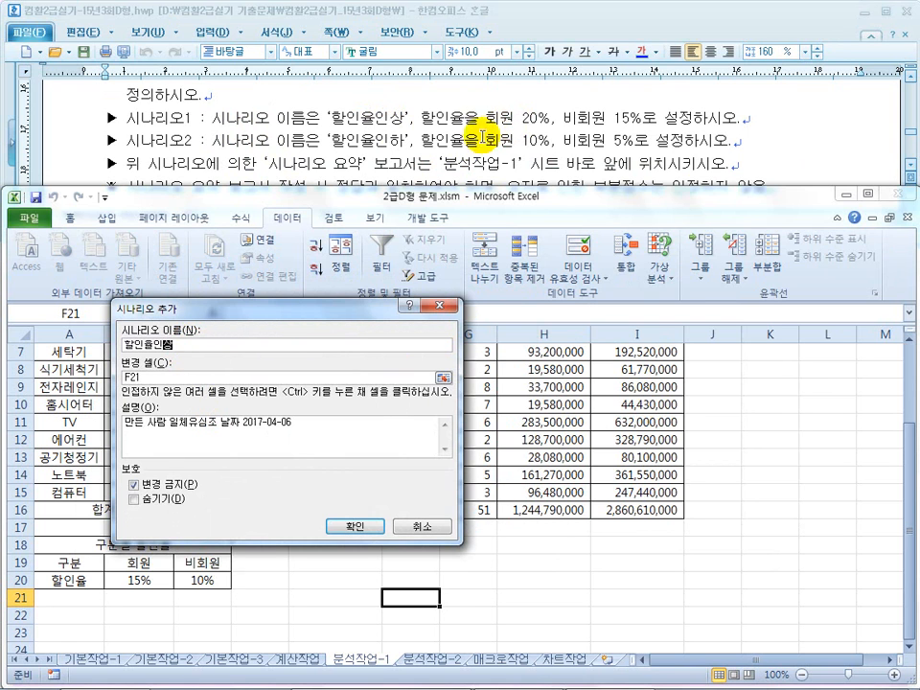
# - Set the scenario's changing cells to B20:C20 and enter 20% for 회원할인율 and 15% for 비회원할인율
pyautogui.moveTo(311, 311); pyautogui.dragTo(472, 302)
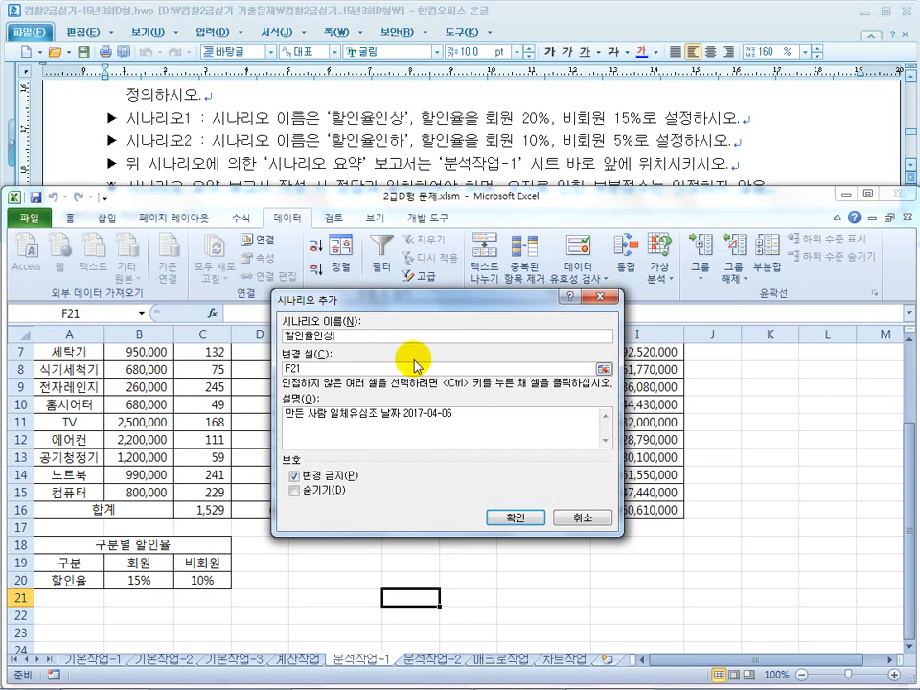
pyautogui.moveTo(319, 371); pyautogui.dragTo(261, 367)
pyautogui.moveTo(142, 580); pyautogui.dragTo(208, 581)
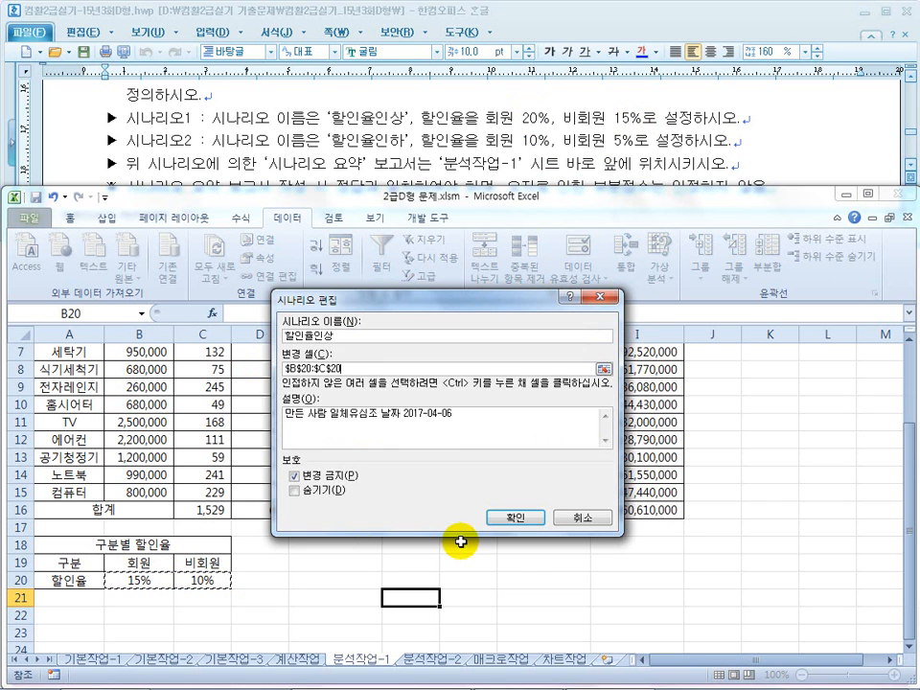
pyautogui.click(519, 519)
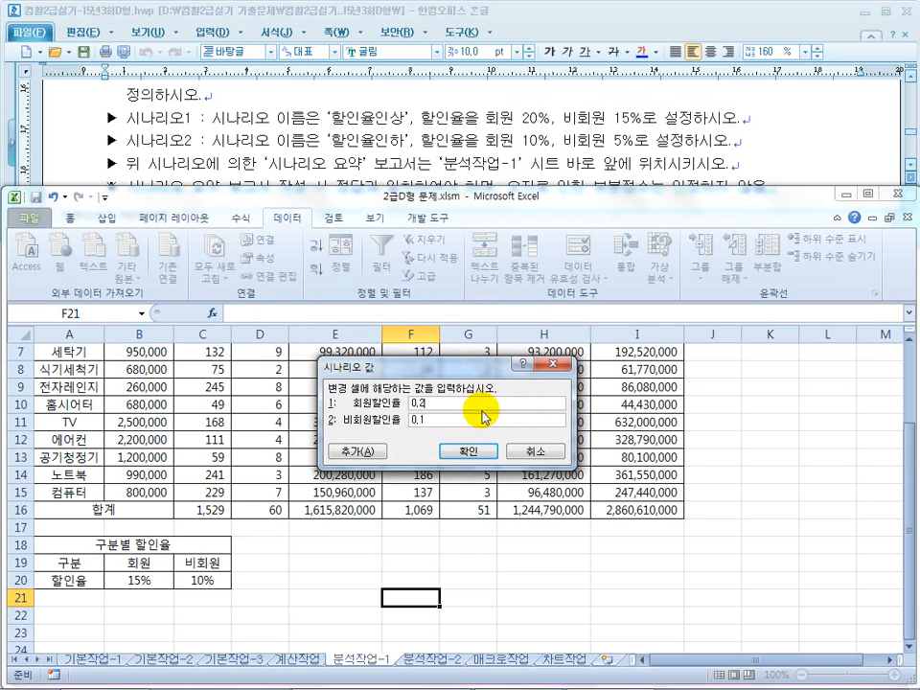
pyautogui.moveTo(433, 404); pyautogui.dragTo(393, 405)
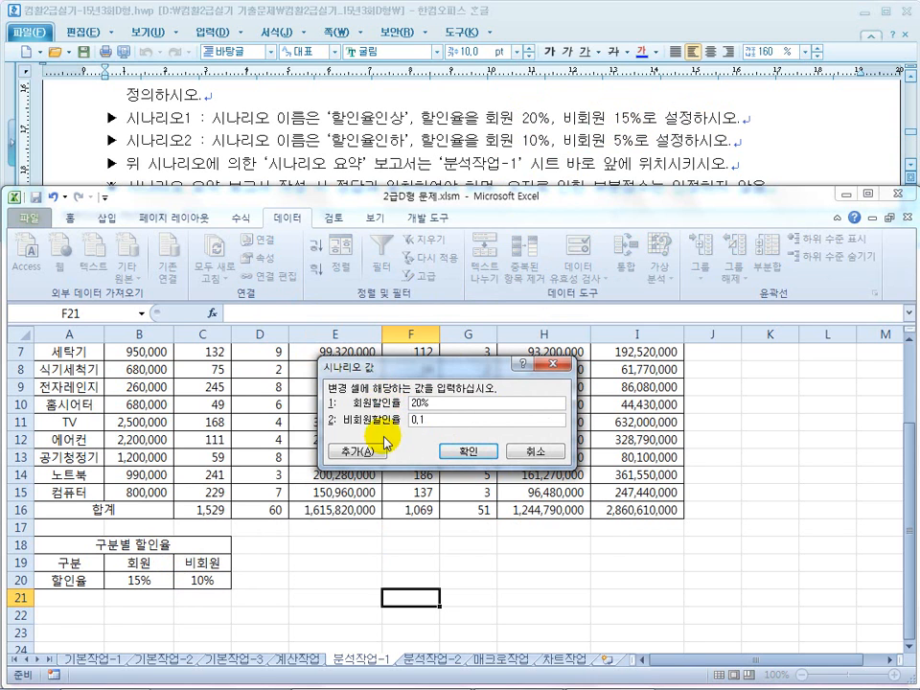
pyautogui.moveTo(437, 422); pyautogui.dragTo(383, 419)
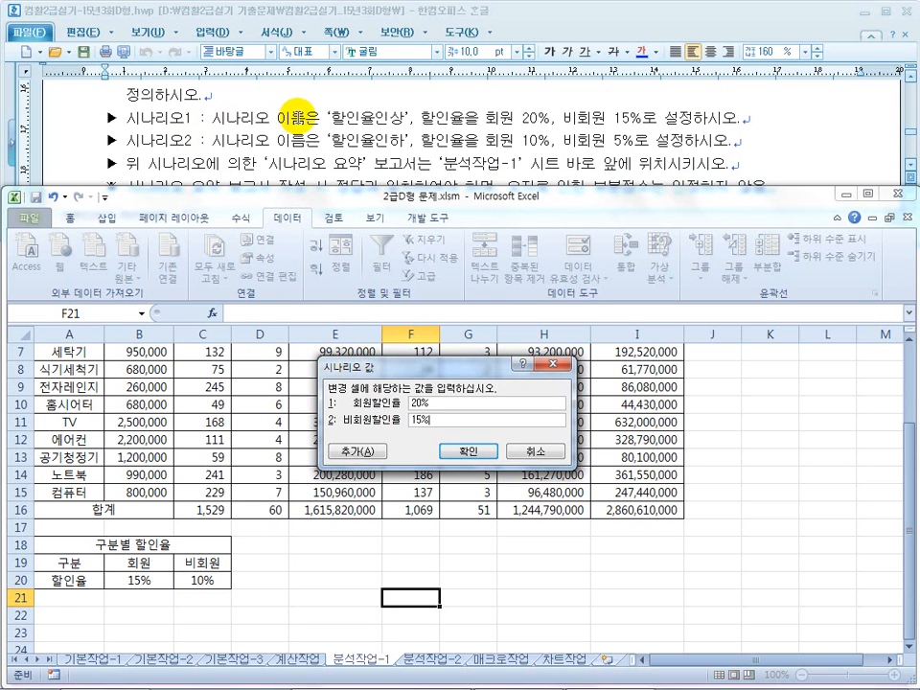
# - Add a second scenario named 할인율인하 for cells B20:C20 with 회원할인율 at 10% and 비회원할인율 at 5%
pyautogui.click(355, 450)
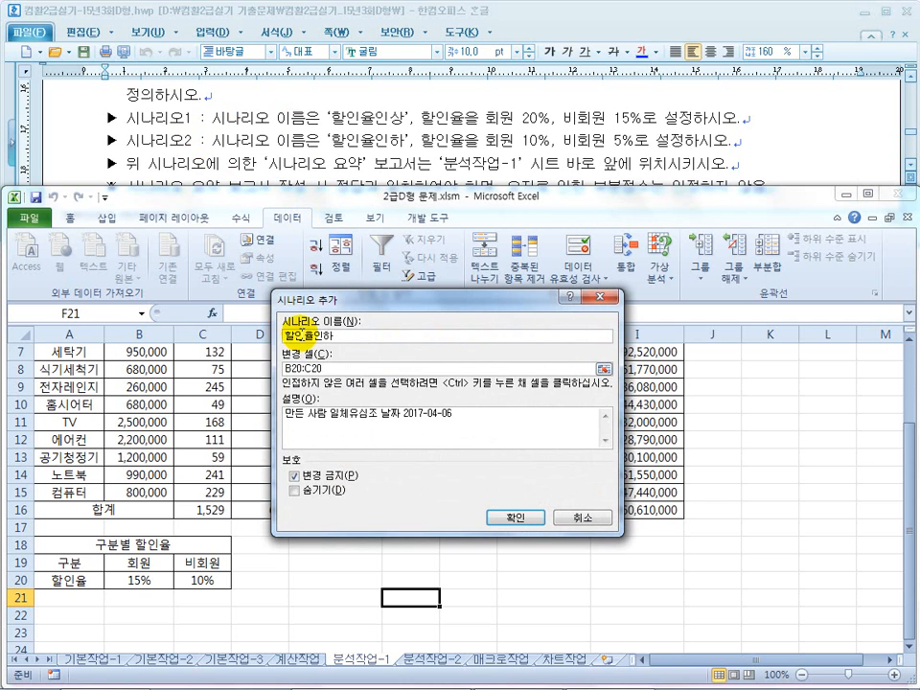
pyautogui.press('Tab')
pyautogui.moveTo(139, 580); pyautogui.dragTo(220, 580)
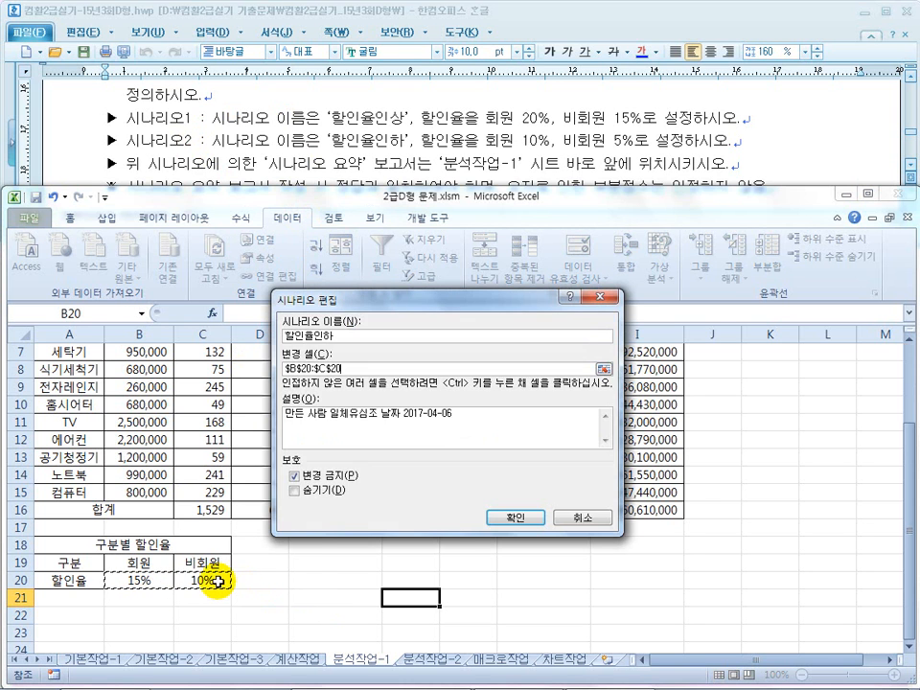
pyautogui.click(517, 518)
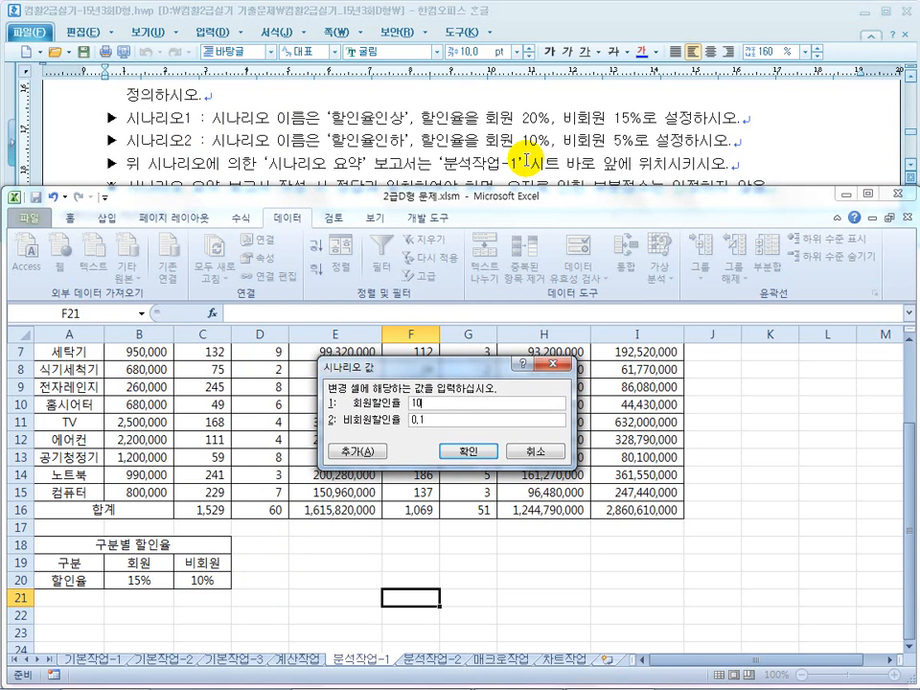
pyautogui.press('Tab')
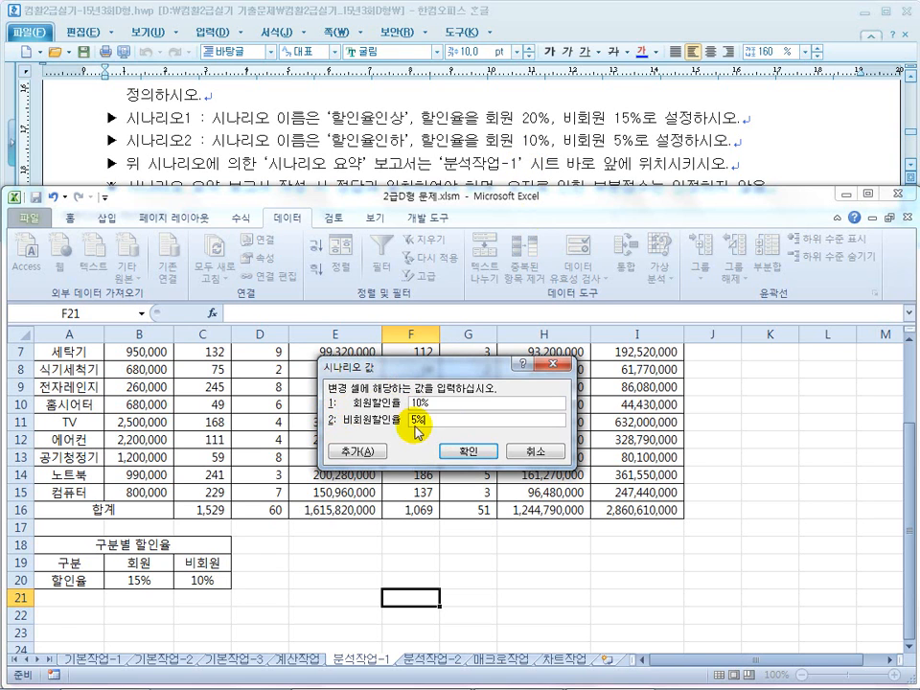
pyautogui.click(464, 454)
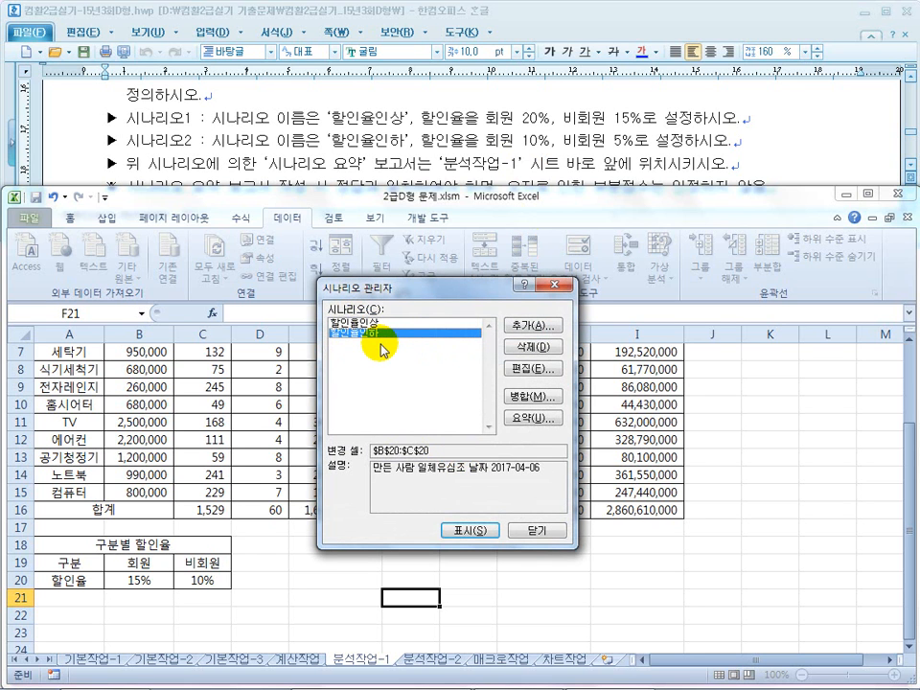
# - Check the exam text for the result cell and create a scenario summary report with I16 as the result cell
pyautogui.click(531, 422)
pyautogui.click(450, 142)
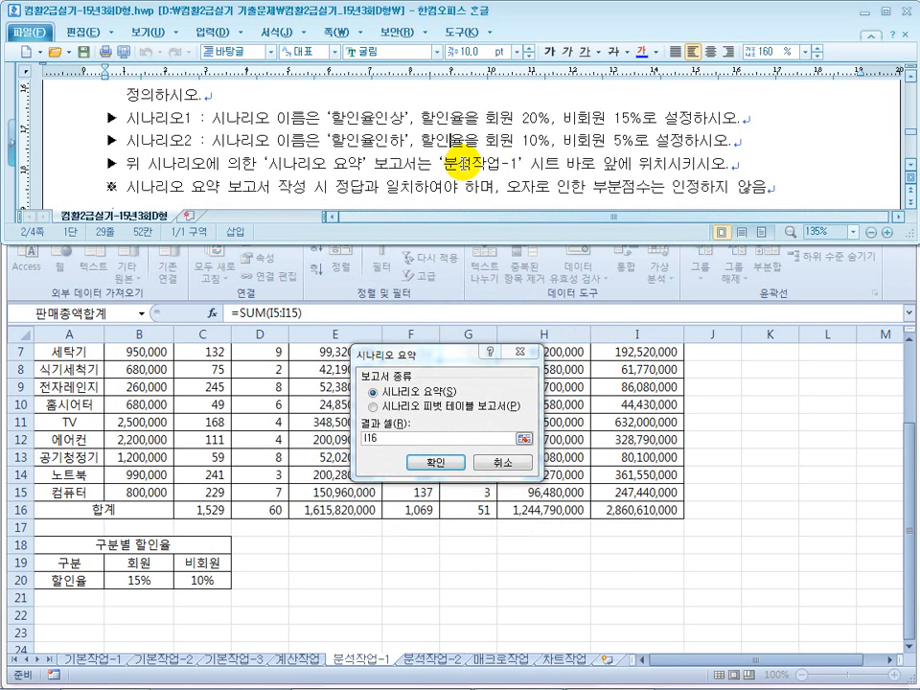
pyautogui.scroll(3, 463, 163)
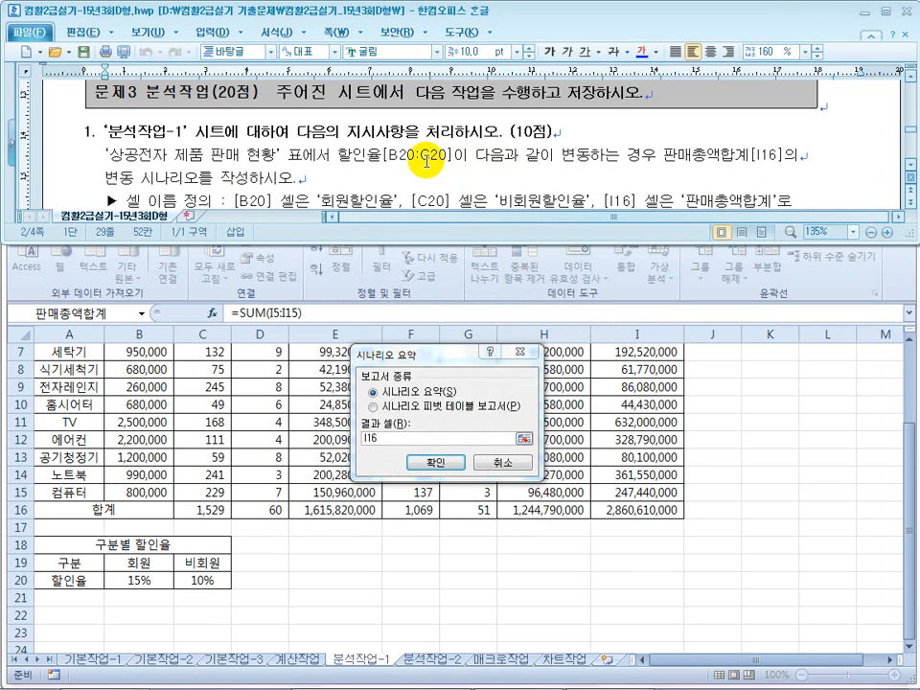
pyautogui.moveTo(303, 156); pyautogui.dragTo(447, 157)
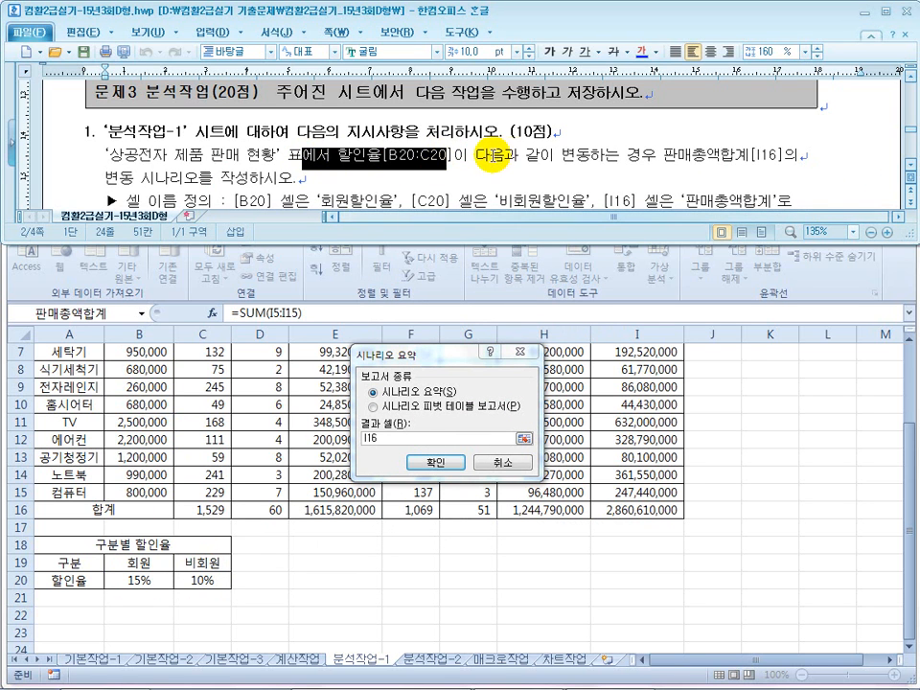
pyautogui.moveTo(490, 157); pyautogui.dragTo(599, 156)
pyautogui.moveTo(749, 157); pyautogui.dragTo(666, 156)
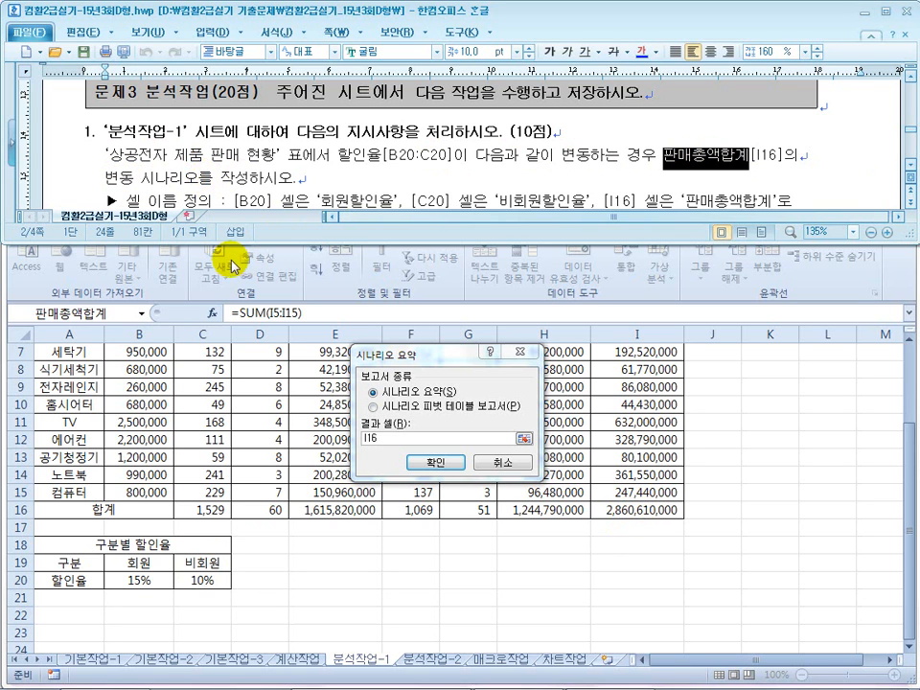
pyautogui.click(385, 438)
pyautogui.click(638, 515)
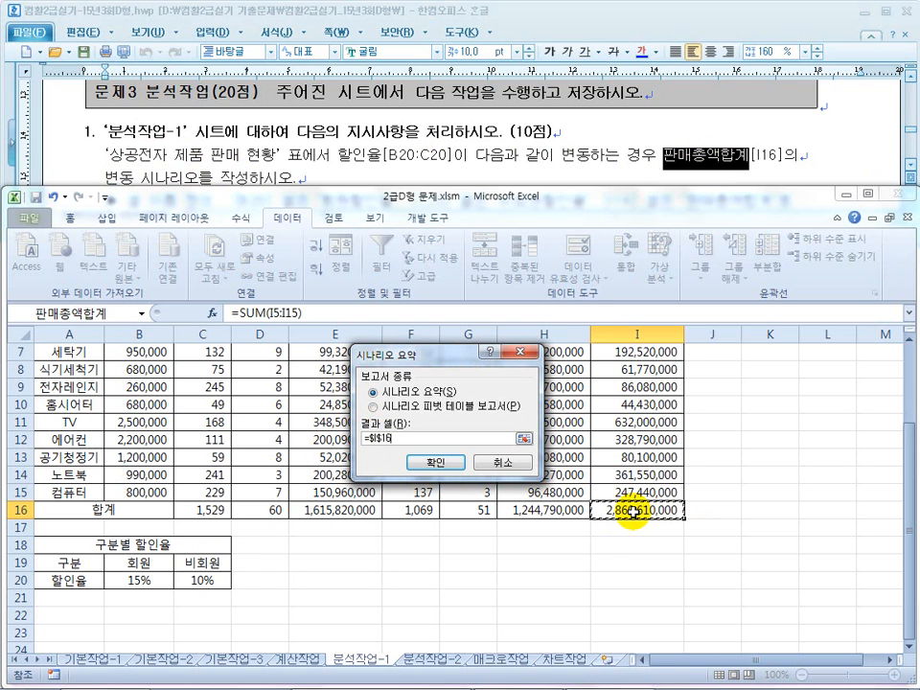
pyautogui.click(436, 462)
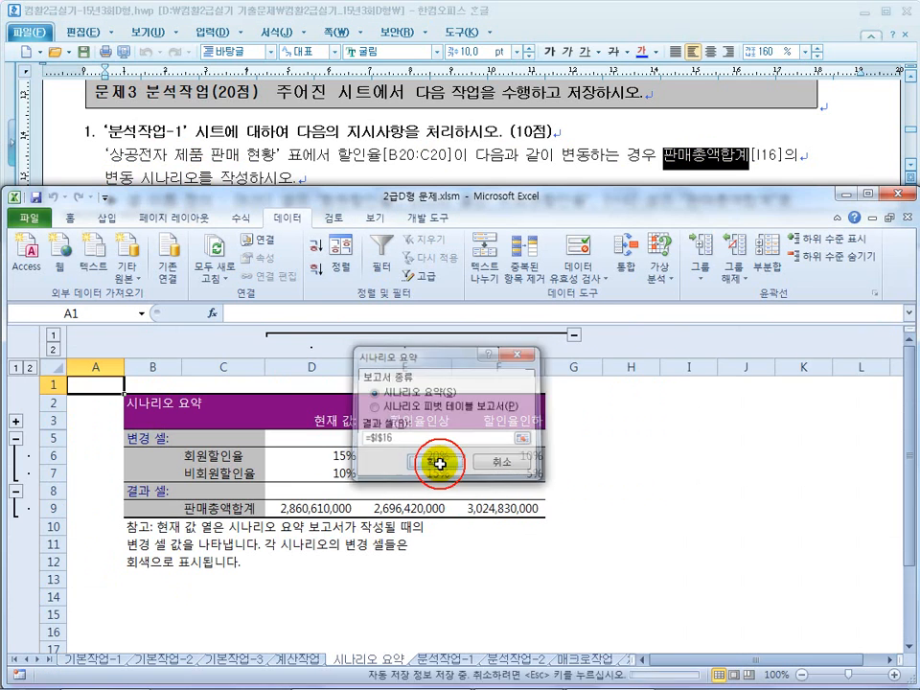
# - Examine the scenario summary report, comparing the current, 할인율인상 and 할인율인하 columns and the named row labels
pyautogui.moveTo(342, 457); pyautogui.dragTo(340, 501)
pyautogui.moveTo(410, 458); pyautogui.dragTo(418, 509)
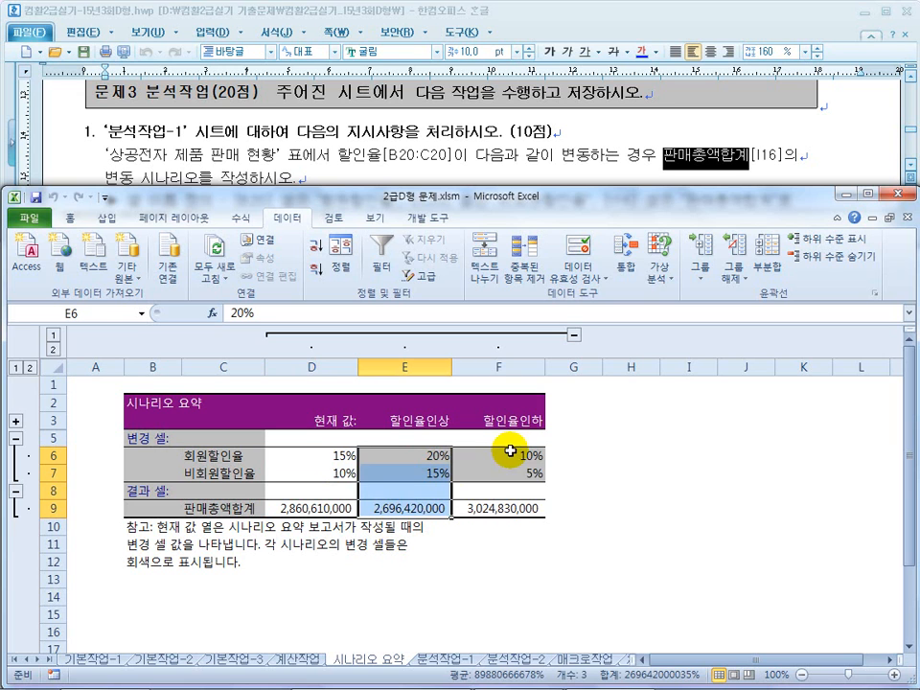
pyautogui.moveTo(510, 449); pyautogui.dragTo(504, 509)
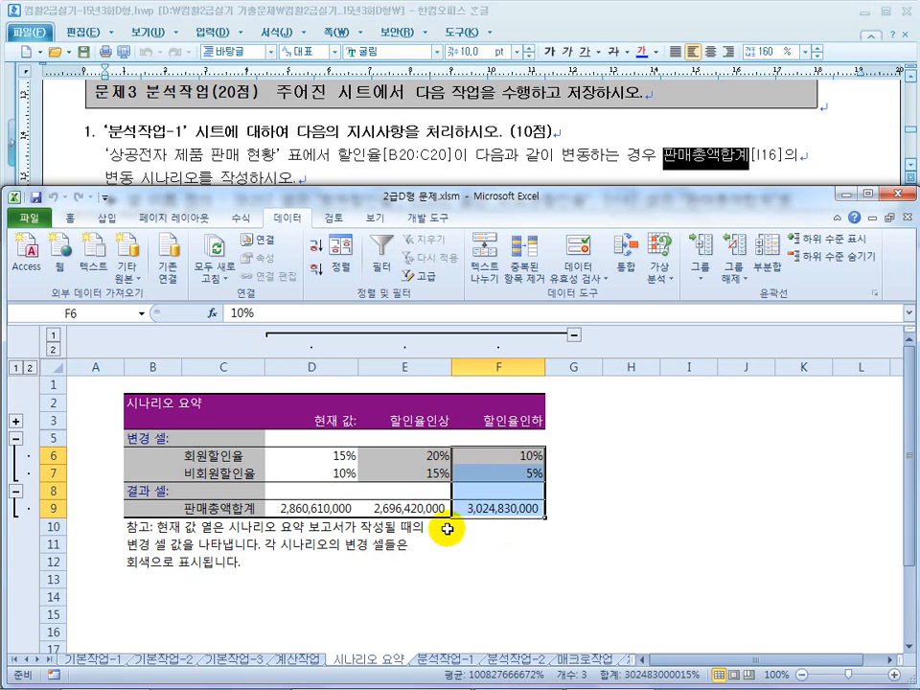
pyautogui.moveTo(408, 420); pyautogui.dragTo(434, 494)
pyautogui.click(518, 420)
pyautogui.moveTo(518, 422); pyautogui.dragTo(511, 498)
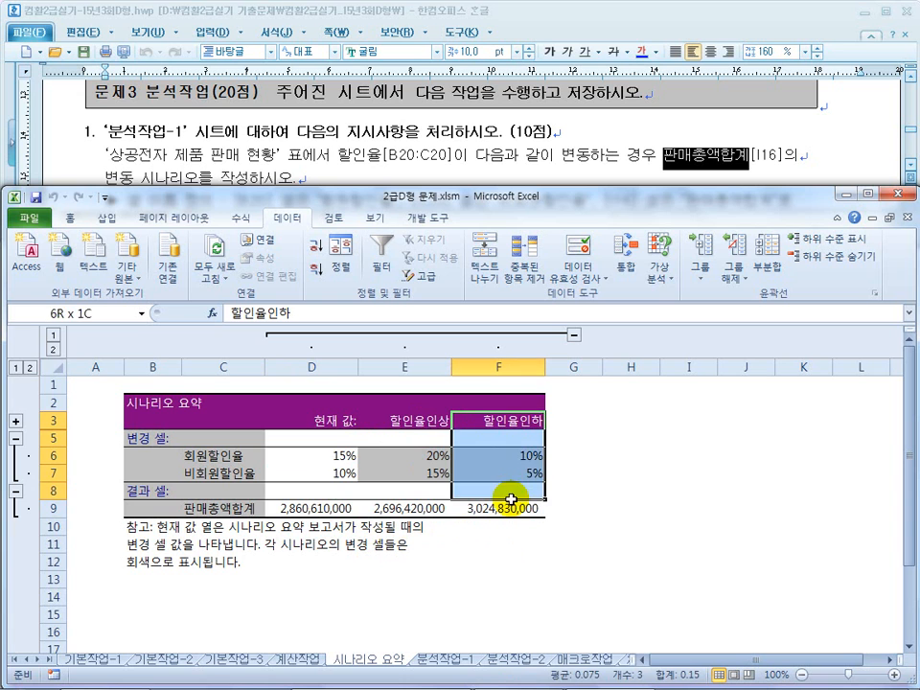
pyautogui.moveTo(342, 427); pyautogui.dragTo(349, 500)
pyautogui.moveTo(428, 423); pyautogui.dragTo(424, 510)
pyautogui.moveTo(509, 422); pyautogui.dragTo(495, 508)
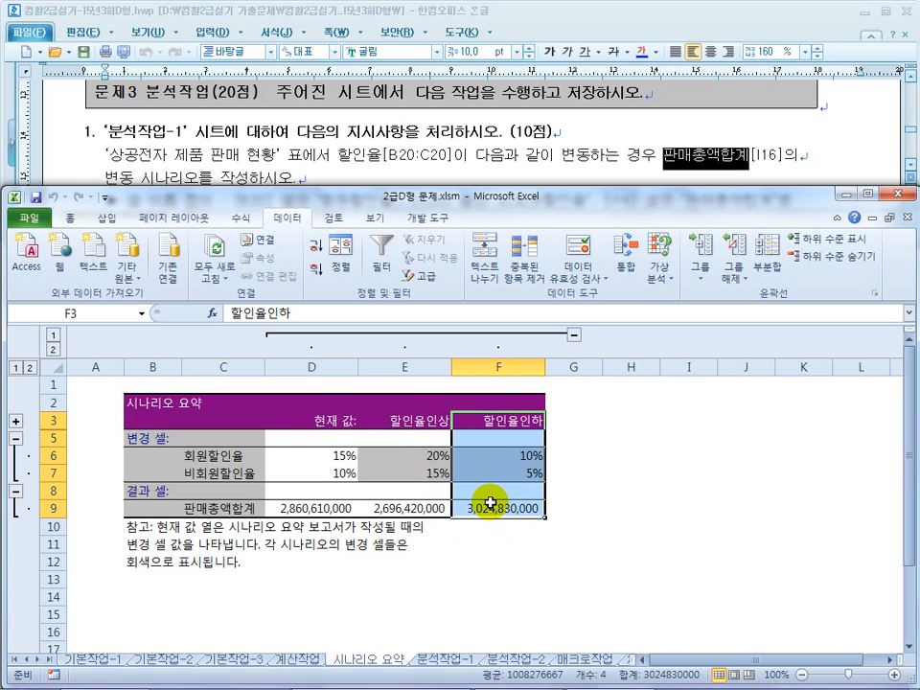
pyautogui.click(225, 456)
pyautogui.click(230, 476)
pyautogui.click(230, 511)
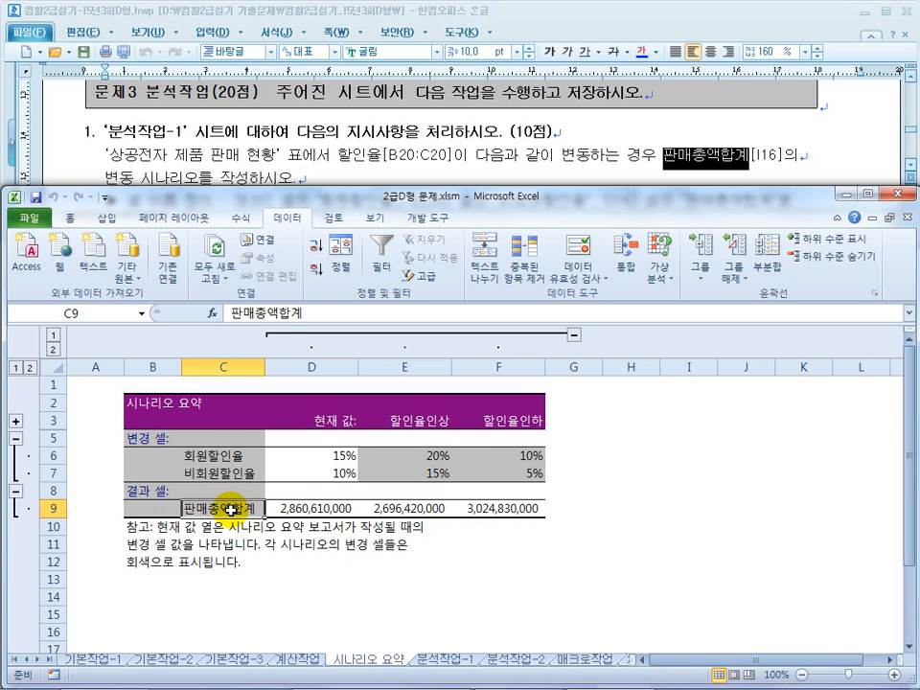
# - Open the 분석작업-2 sheet and read the exam's pivot table instructions for it
pyautogui.click(459, 659)
pyautogui.click(515, 662)
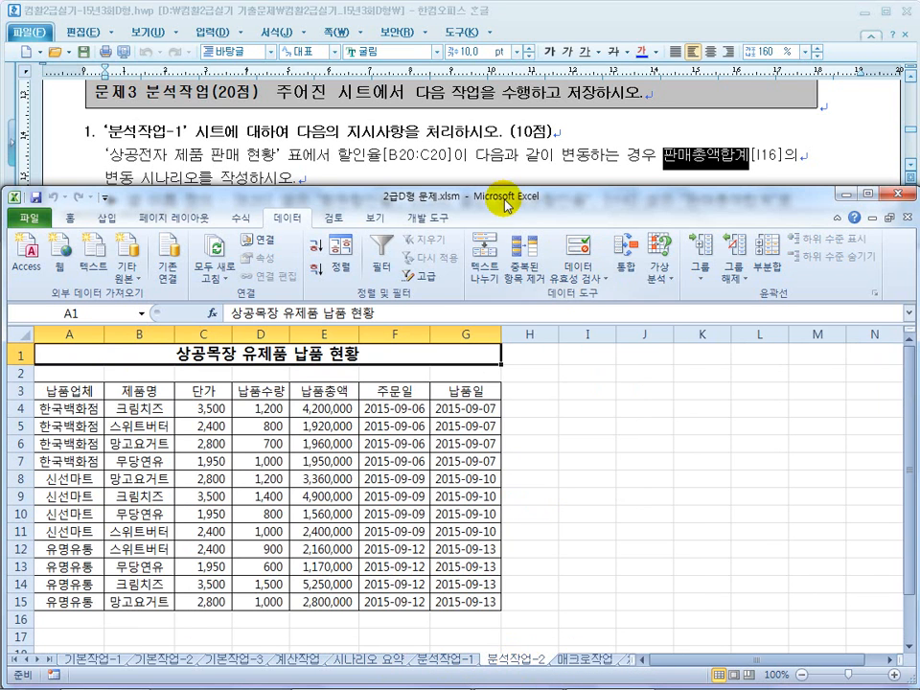
pyautogui.click(361, 118)
pyautogui.scroll(-3, 432, 172)
pyautogui.scroll(-5, 480, 221)
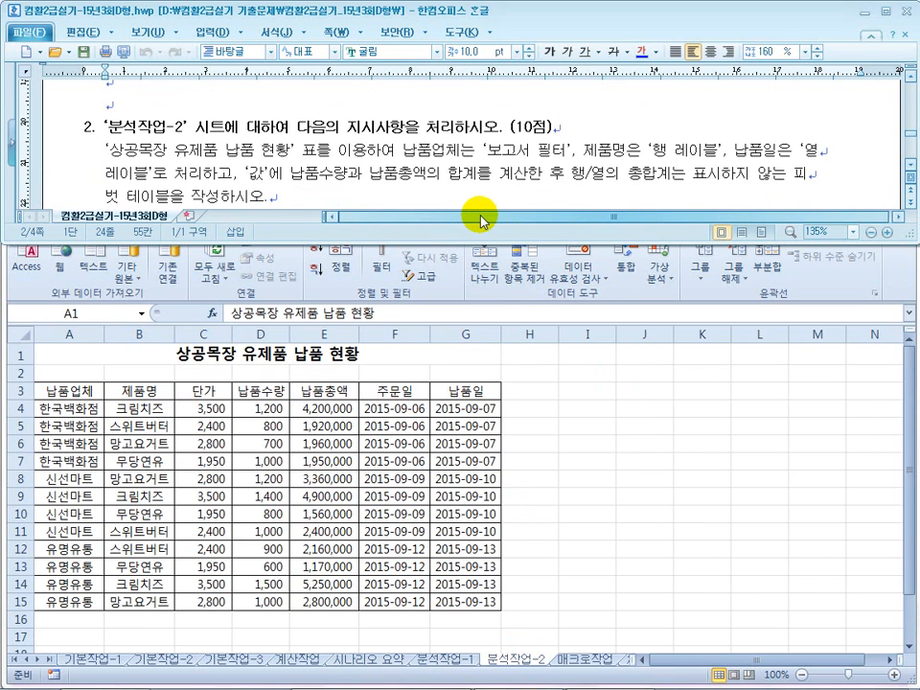
pyautogui.scroll(1, 480, 221)
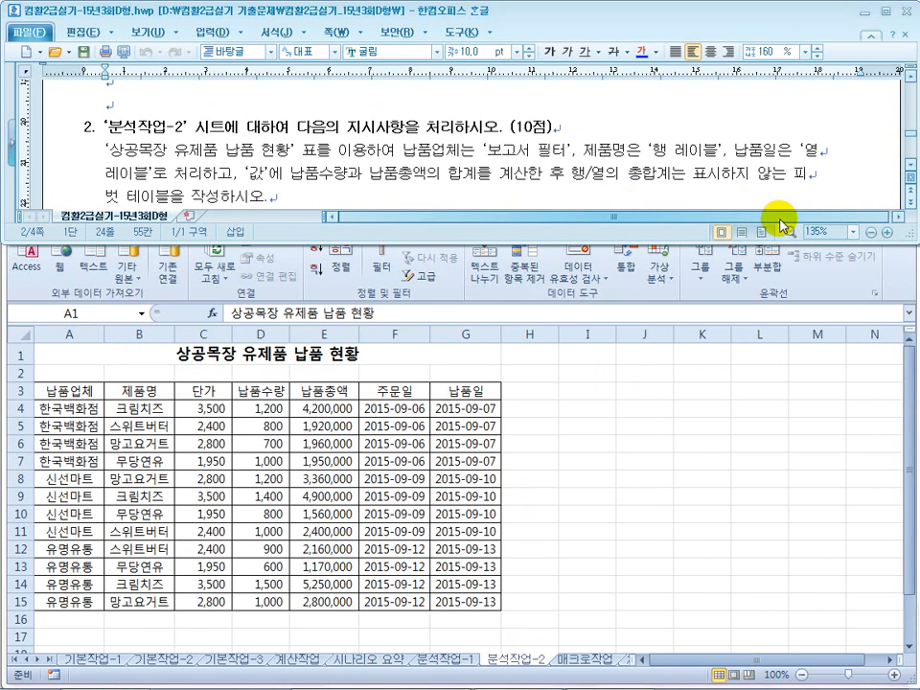
pyautogui.click(911, 172)
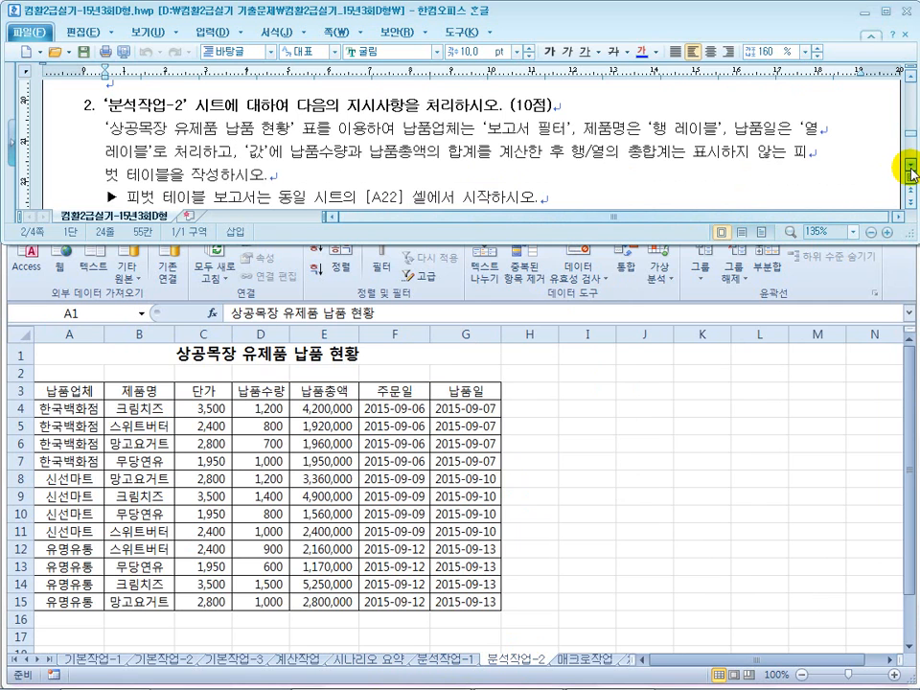
# - Insert a pivot table from range A3:G15, placed in the existing worksheet at cell A22 as the exam instructs
pyautogui.click(598, 329)
pyautogui.moveTo(59, 390); pyautogui.dragTo(472, 602)
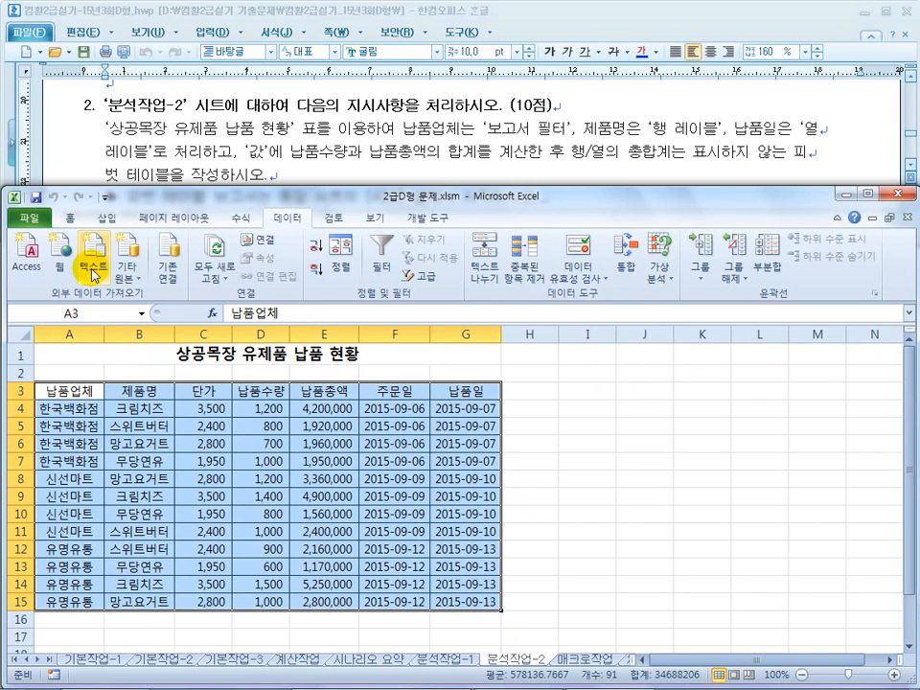
pyautogui.click(107, 218)
pyautogui.click(27, 272)
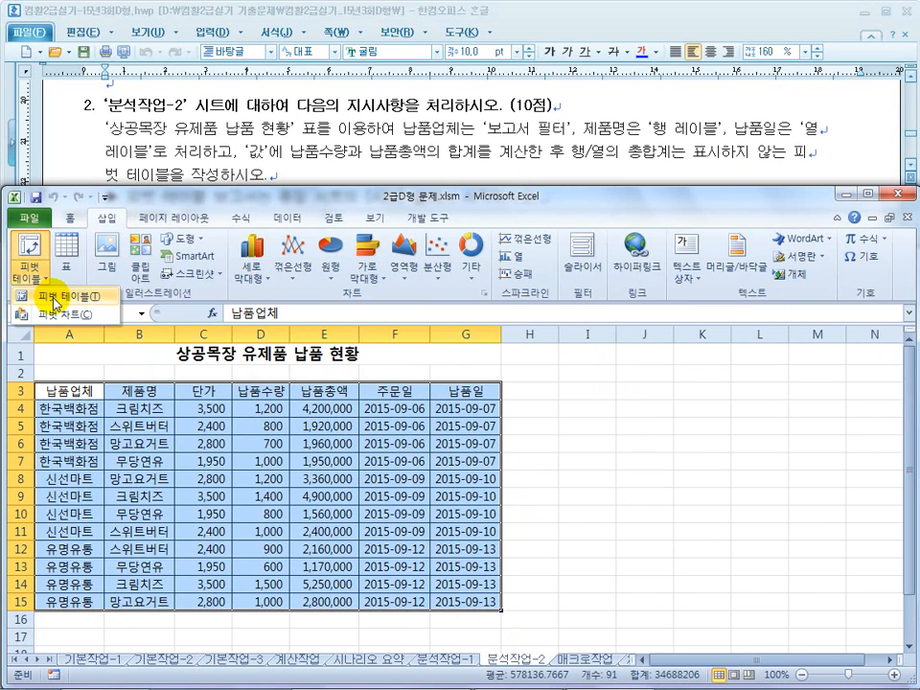
pyautogui.click(53, 297)
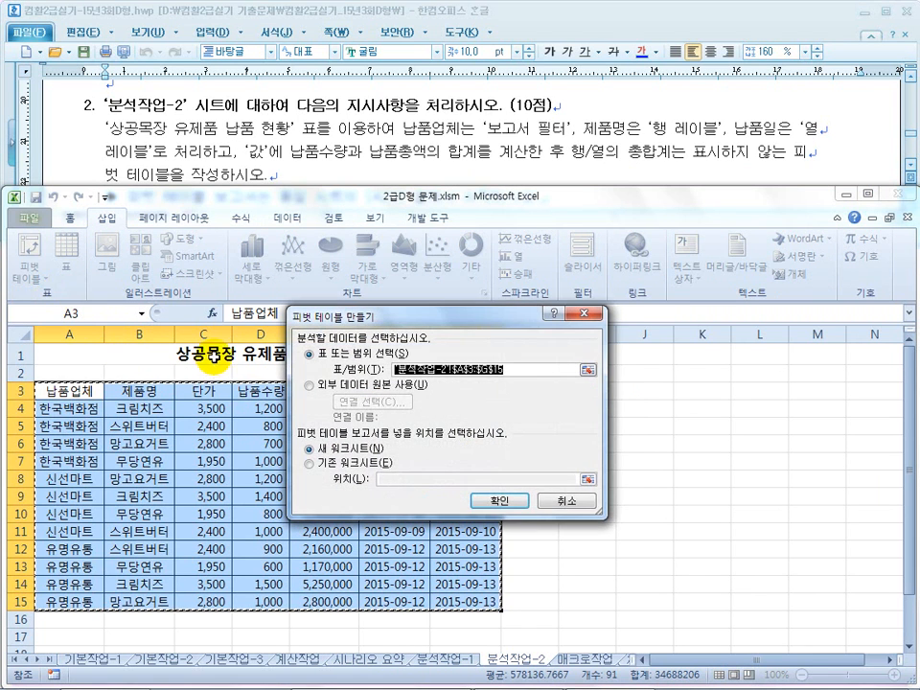
pyautogui.click(386, 156)
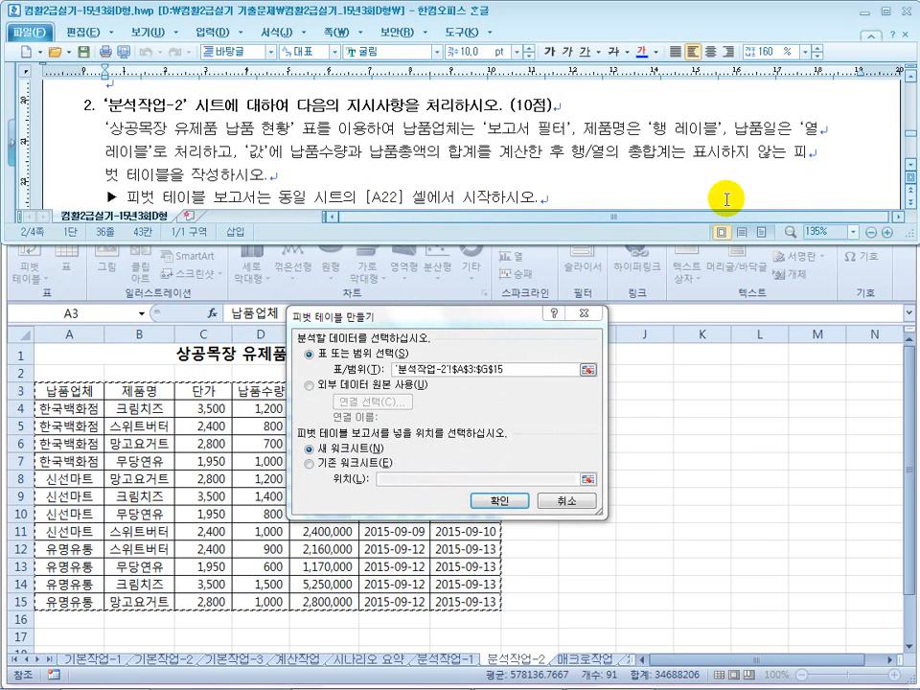
pyautogui.click(911, 166)
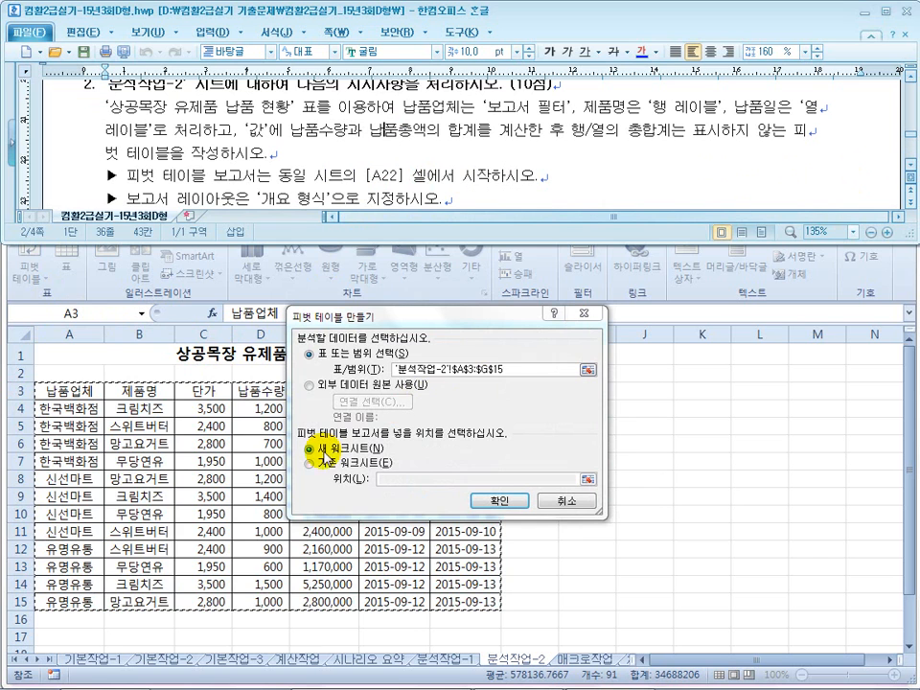
pyautogui.click(312, 465)
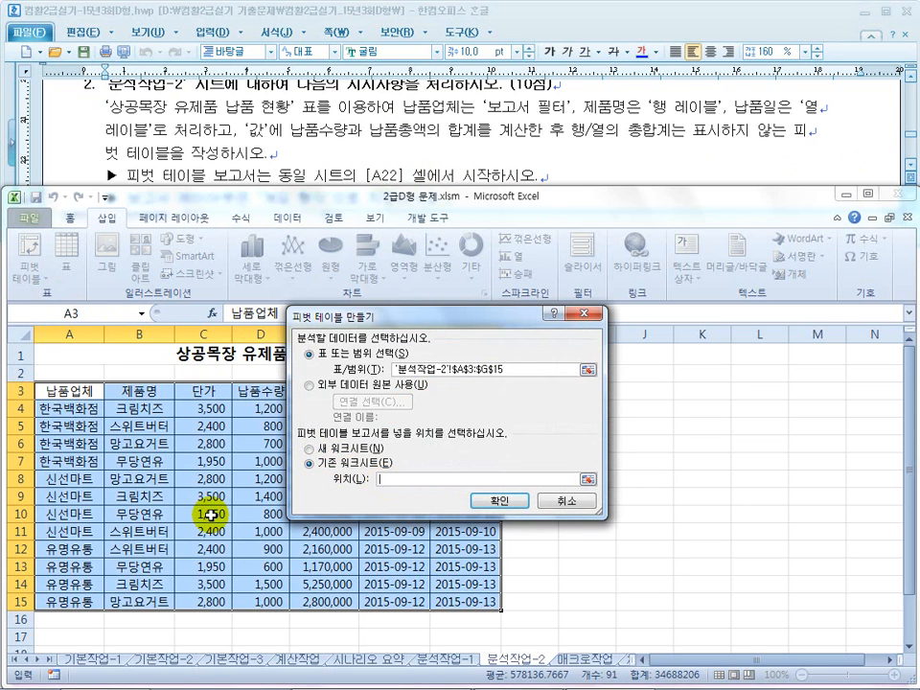
pyautogui.scroll(-3, 154, 522)
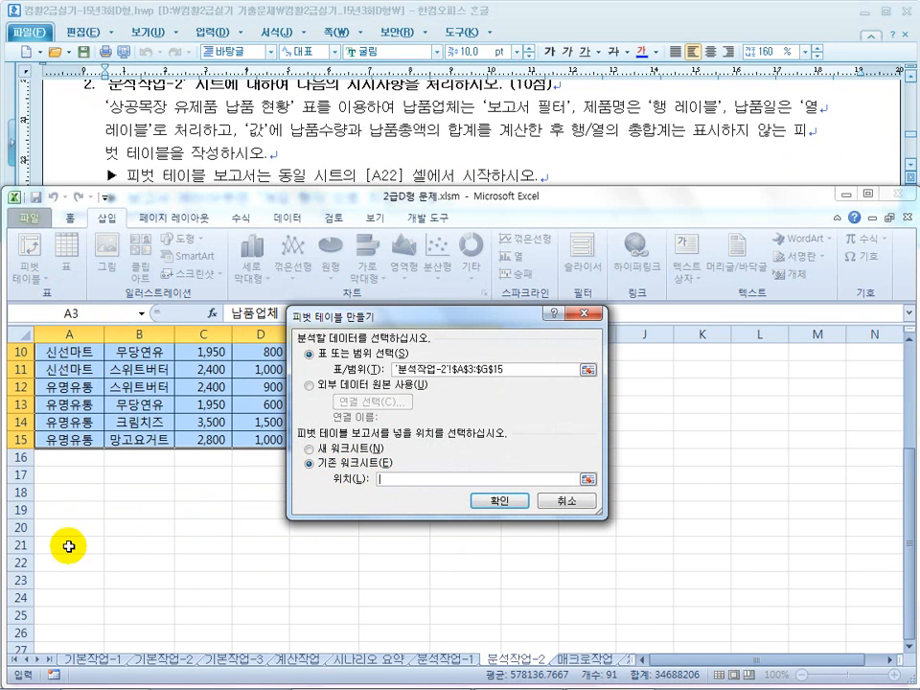
pyautogui.click(69, 562)
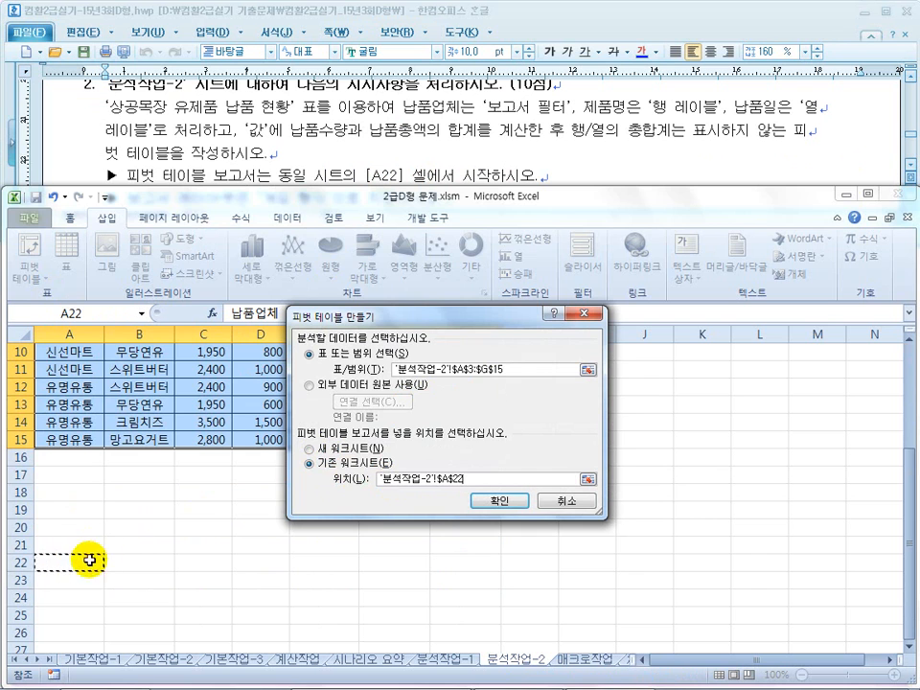
pyautogui.click(496, 500)
# - Assign 납품업체 to the report filter, 제품명 to the row labels and 납품일 to the column labels
pyautogui.moveTo(530, 215); pyautogui.dragTo(520, 333)
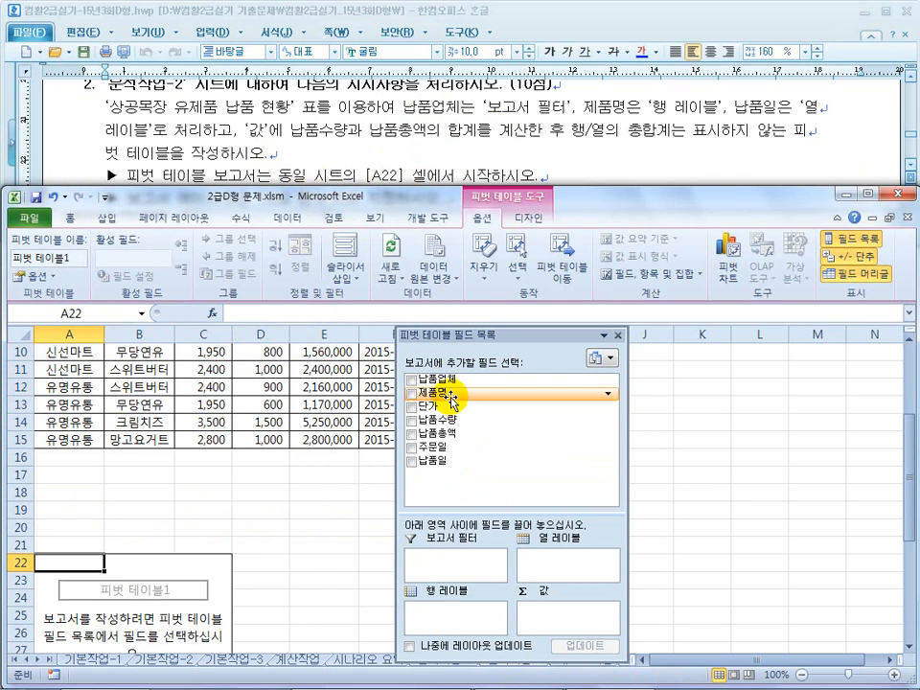
pyautogui.moveTo(447, 379); pyautogui.dragTo(447, 554)
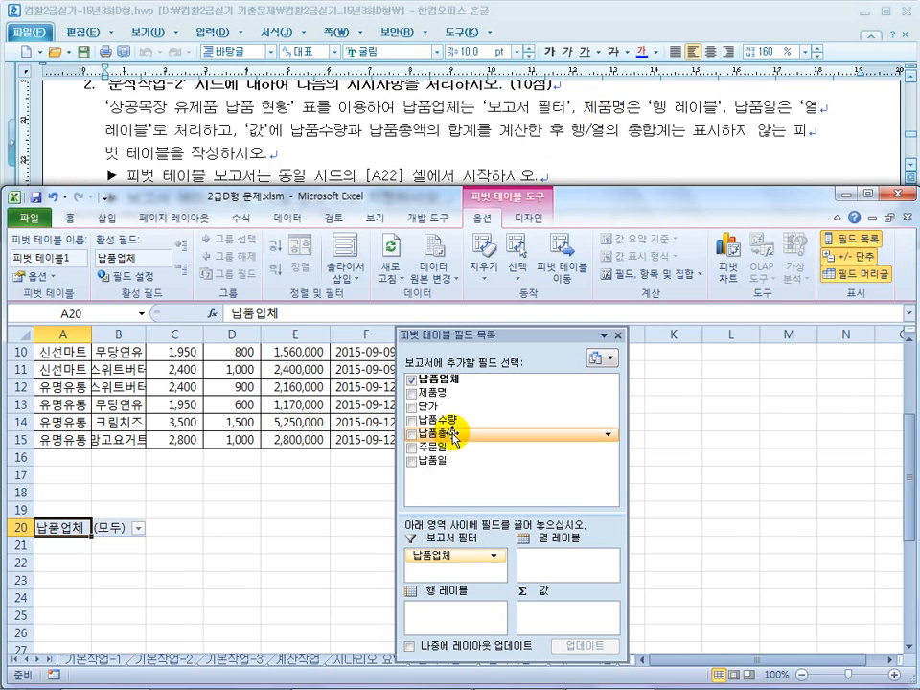
pyautogui.moveTo(455, 394); pyautogui.dragTo(438, 622)
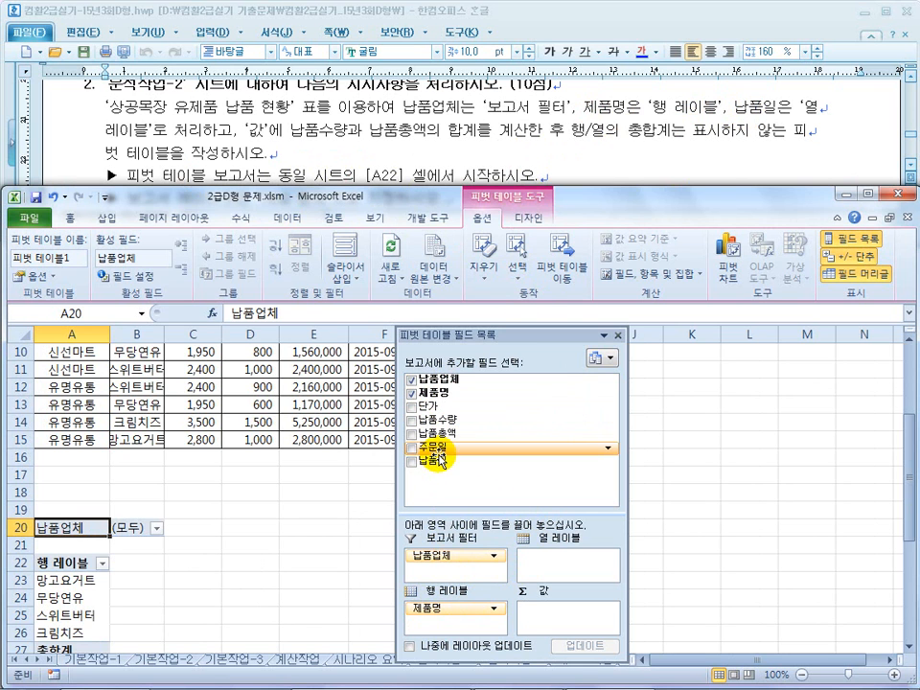
pyautogui.moveTo(442, 460); pyautogui.dragTo(574, 563)
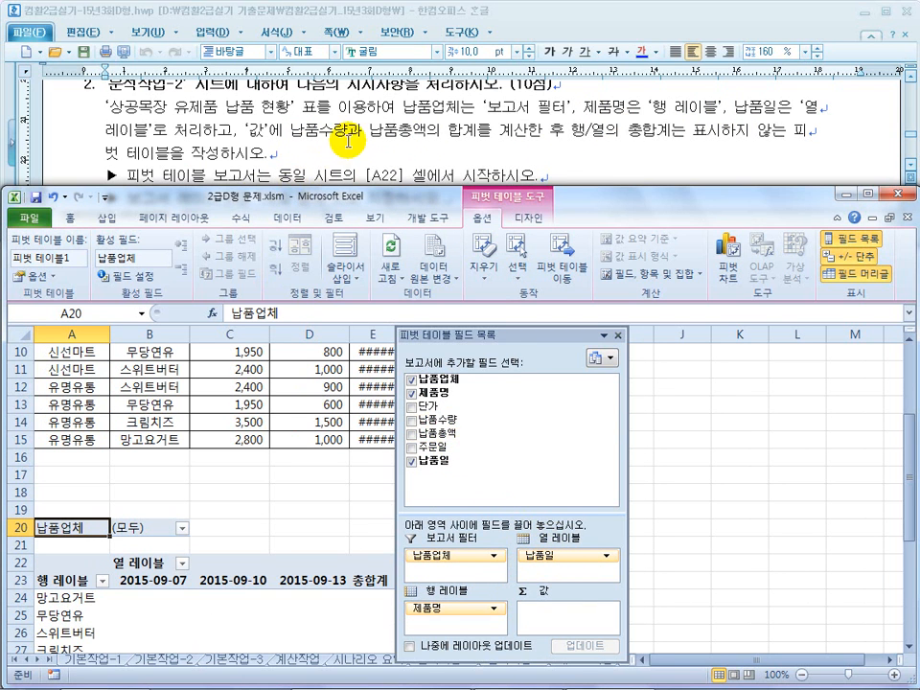
# - Add 납품수량 and 납품총액 as summed values and enlarge the field list's area section
pyautogui.moveTo(433, 419); pyautogui.dragTo(542, 621)
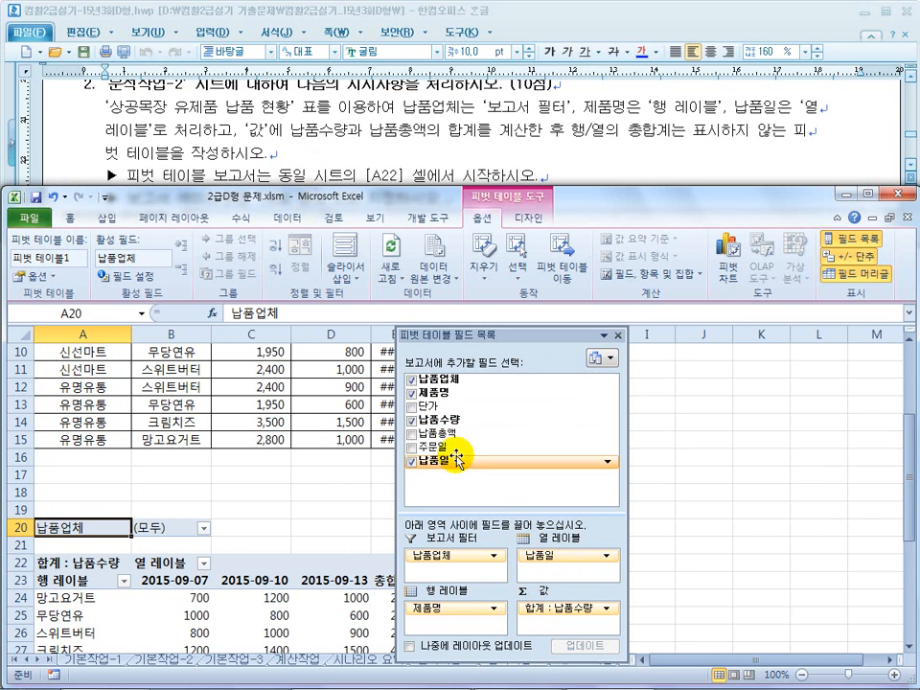
pyautogui.moveTo(451, 437); pyautogui.dragTo(550, 626)
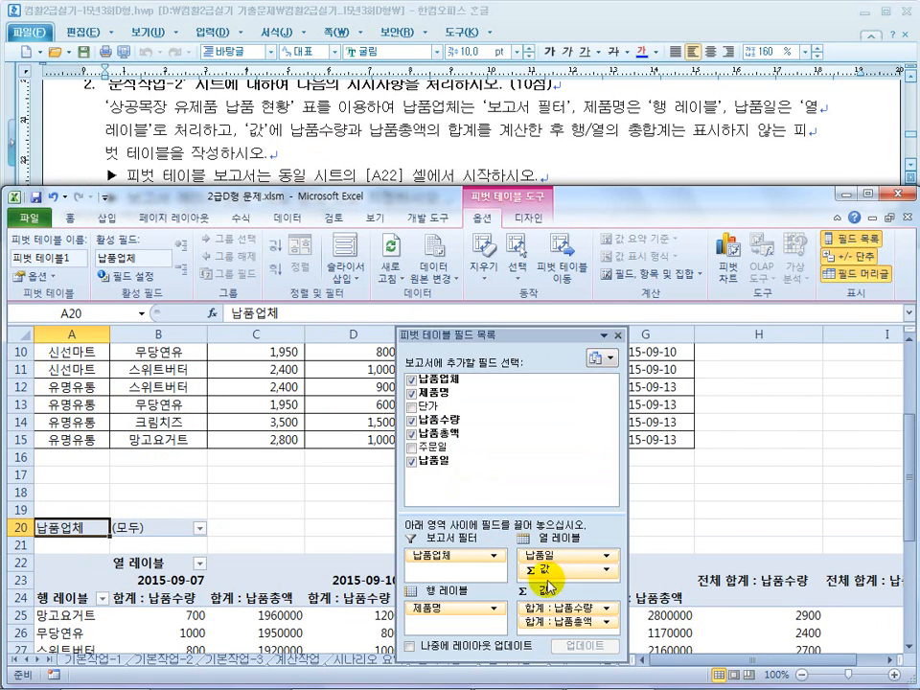
pyautogui.moveTo(493, 512); pyautogui.dragTo(498, 479)
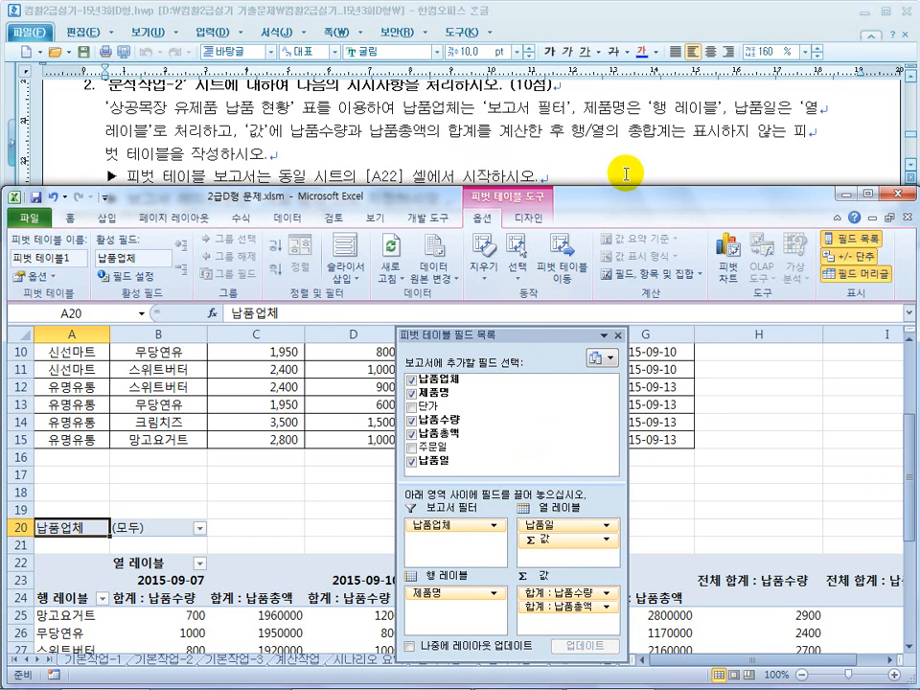
# - Check the exam's wording on 행/열의 총합계 and turn off the pivot table's row and column grand totals
pyautogui.click(340, 149)
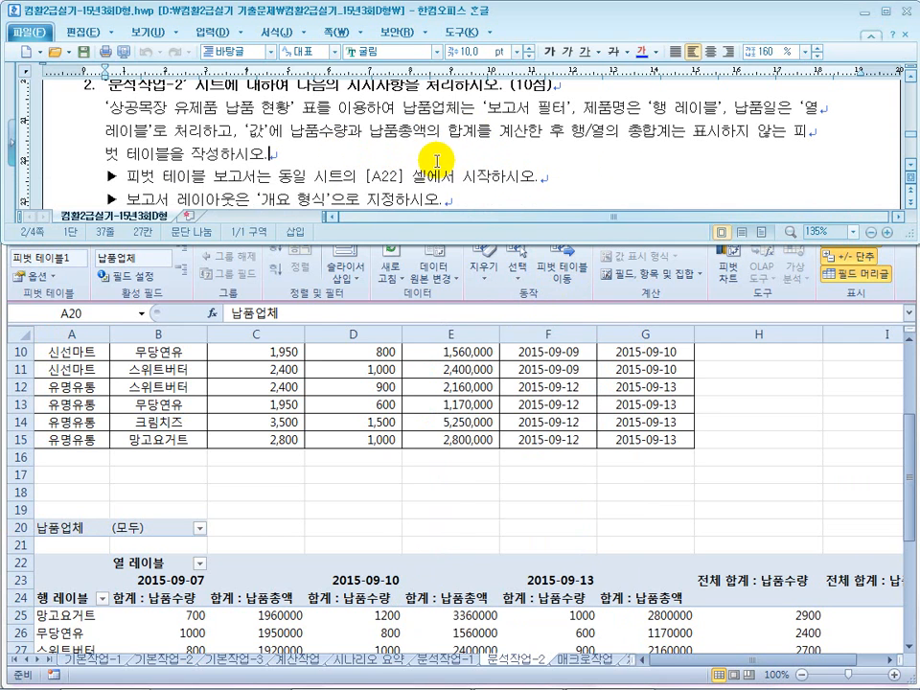
pyautogui.click(582, 134)
pyautogui.moveTo(571, 136); pyautogui.dragTo(683, 137)
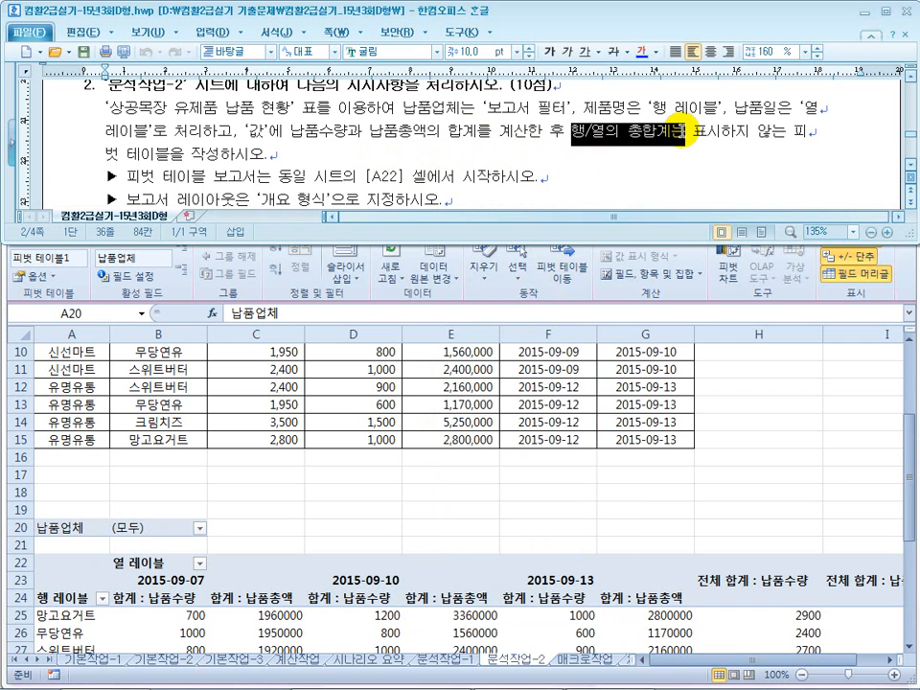
pyautogui.click(486, 491)
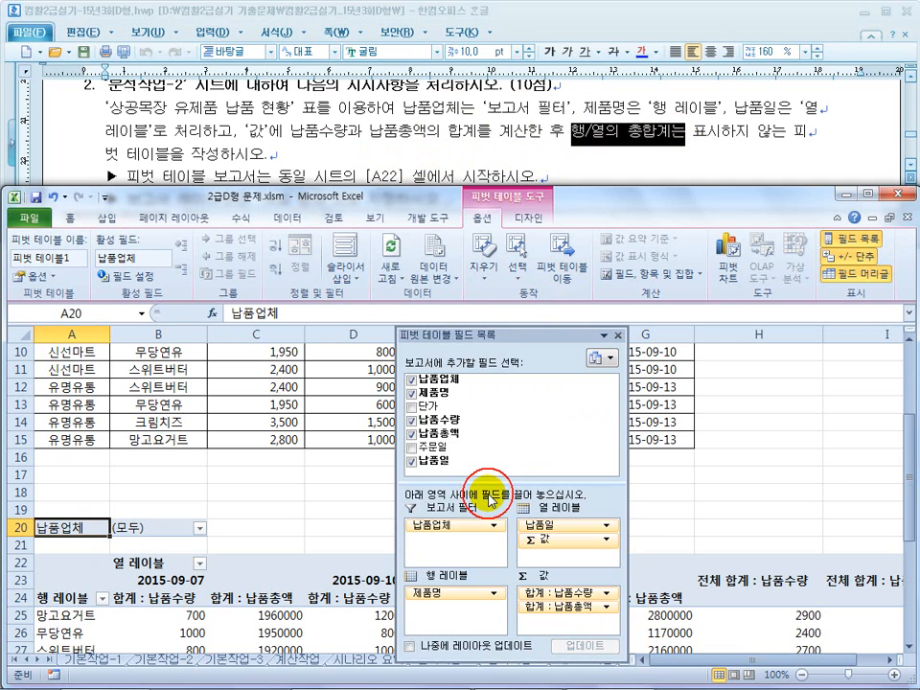
pyautogui.click(350, 588)
pyautogui.scroll(-2, 299, 503)
pyautogui.click(269, 545)
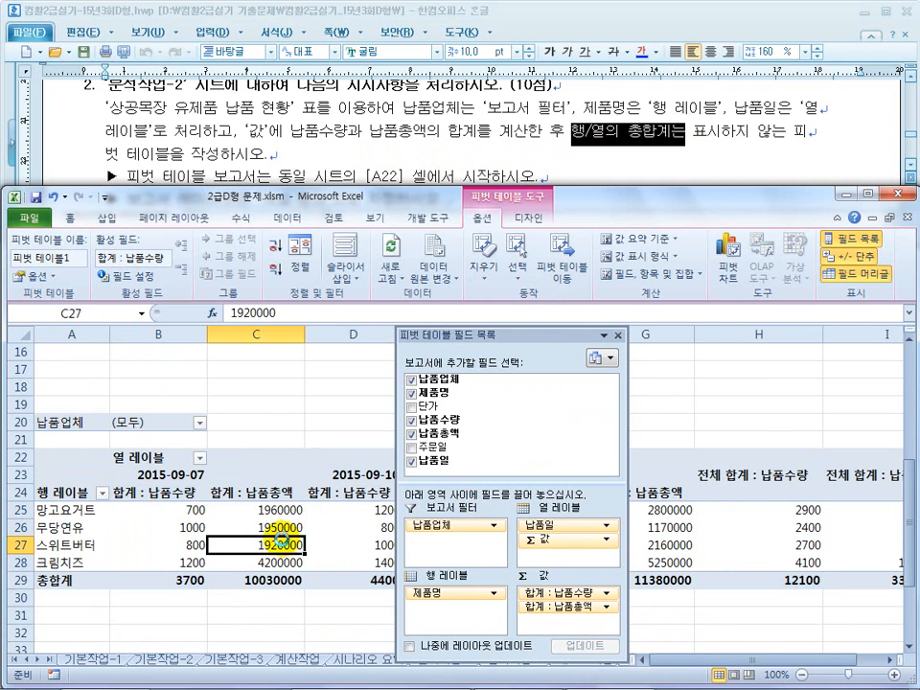
pyautogui.click(518, 221)
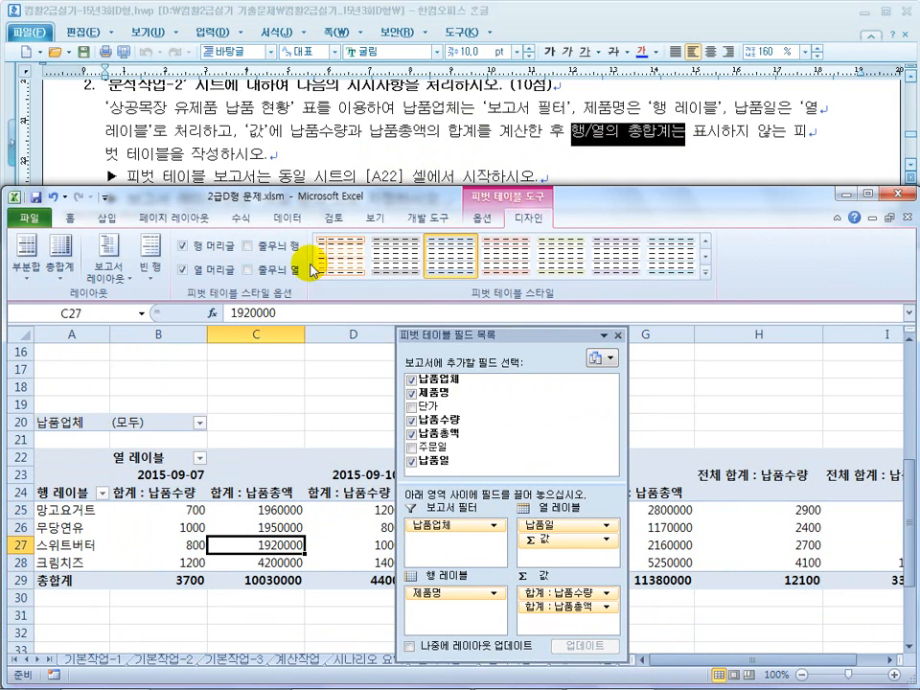
pyautogui.click(59, 273)
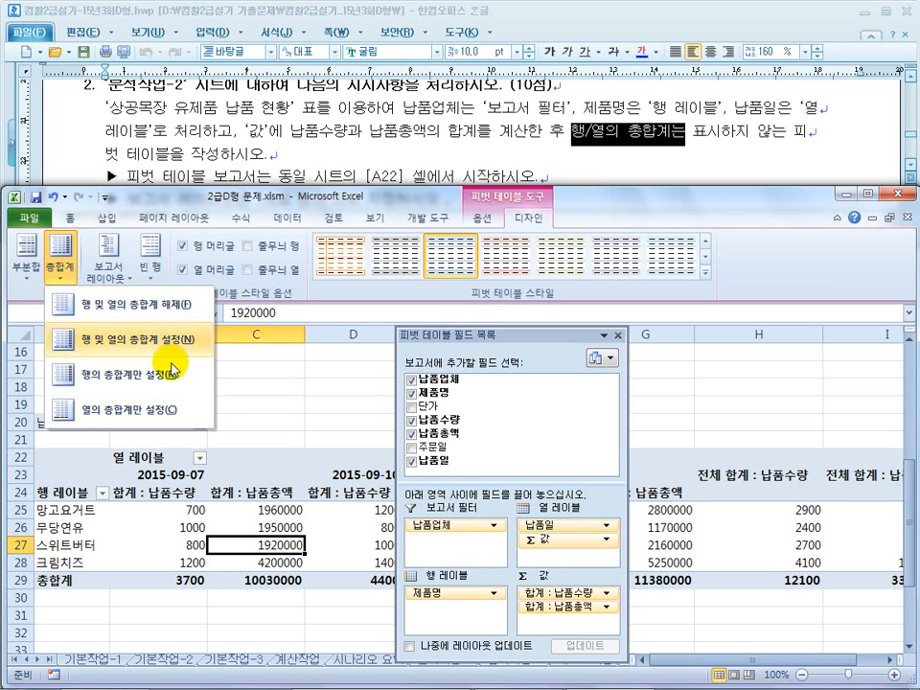
pyautogui.click(277, 549)
pyautogui.rightClick(276, 548)
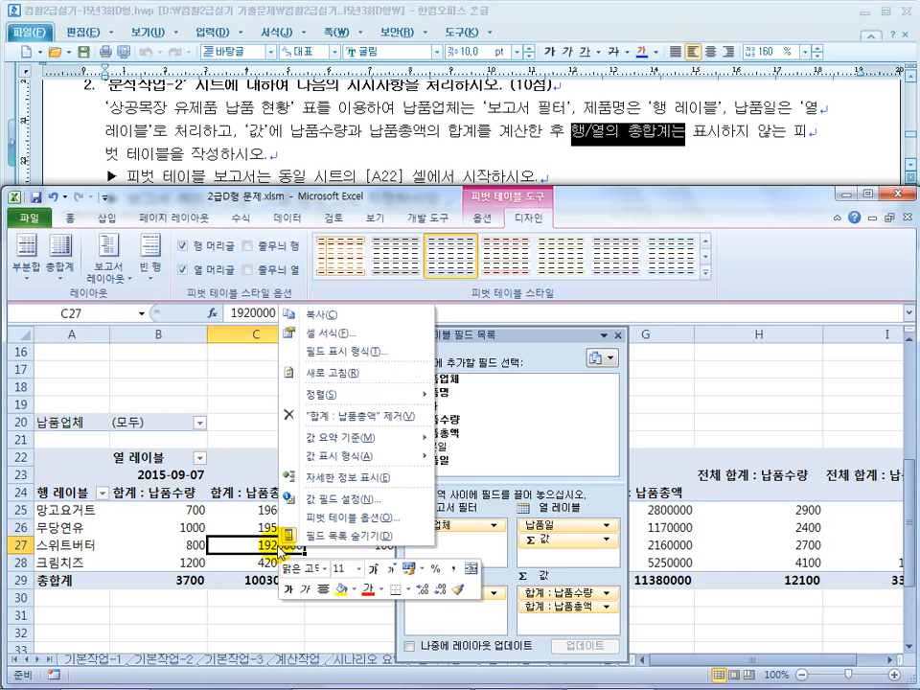
pyautogui.click(336, 518)
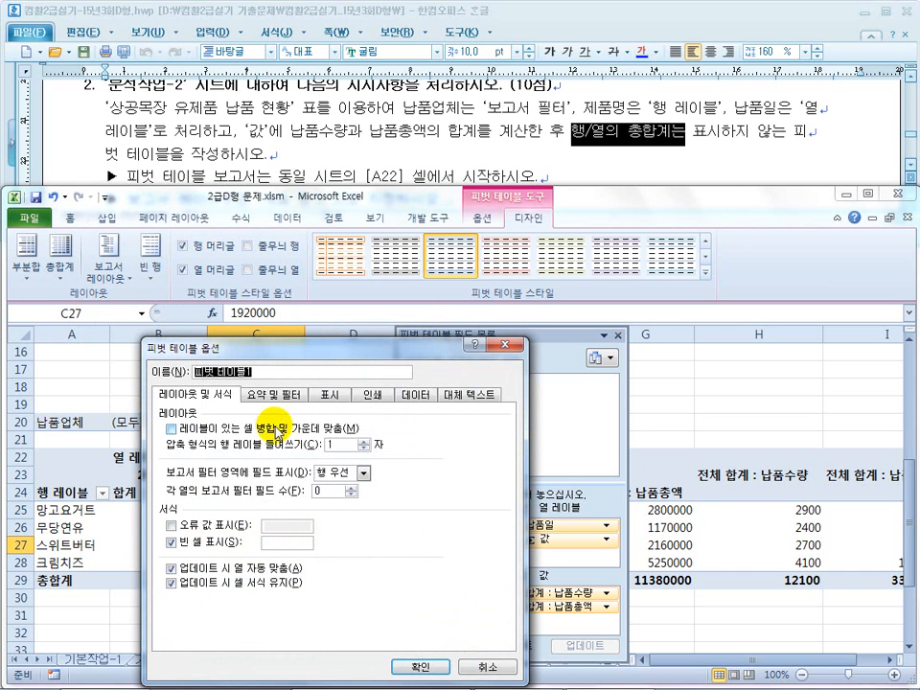
pyautogui.click(273, 394)
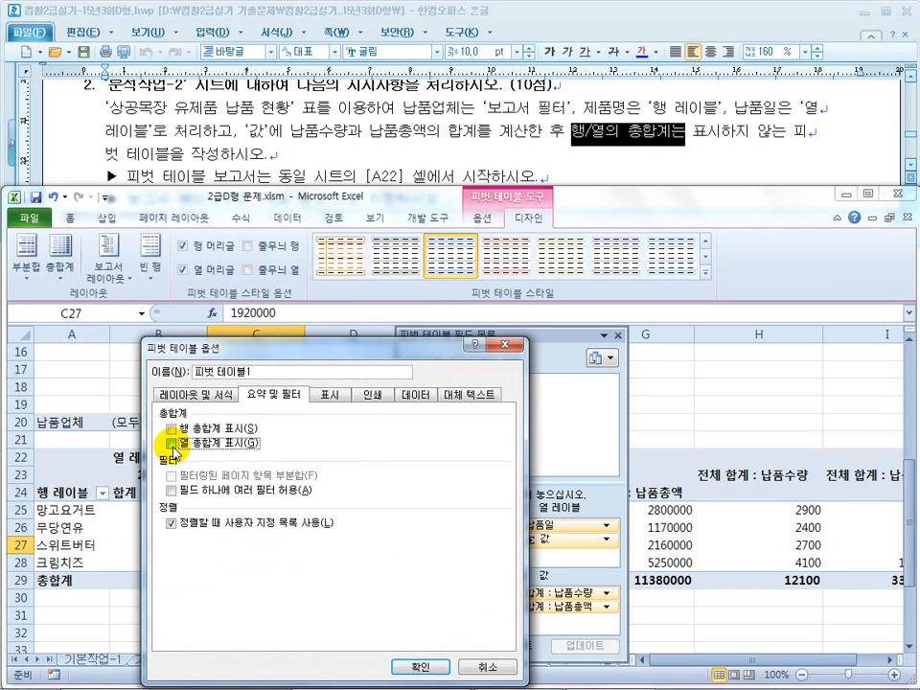
pyautogui.click(409, 664)
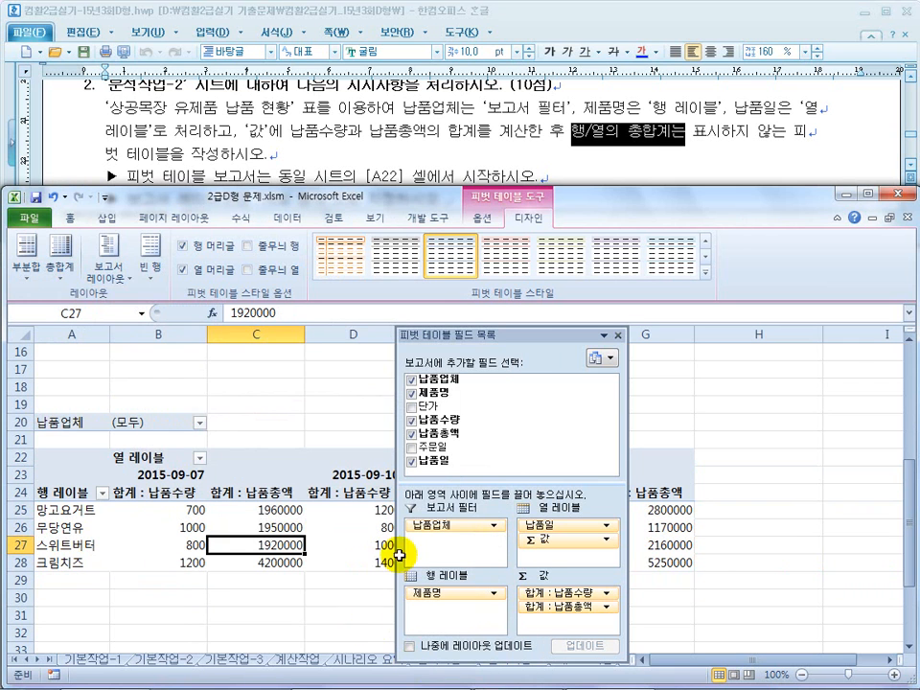
pyautogui.click(61, 268)
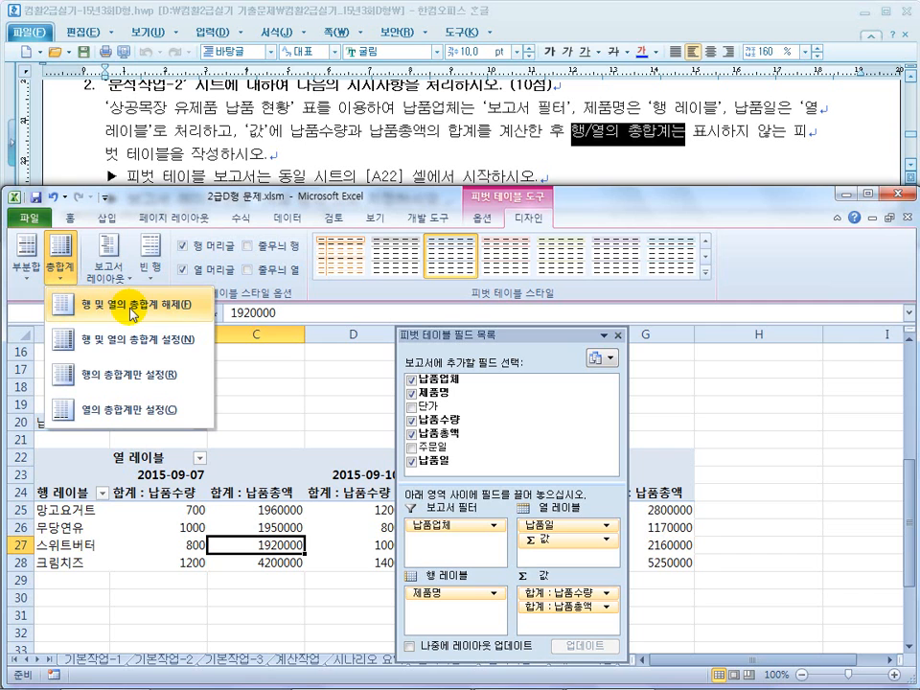
# - Read the exam's remaining pivot table requirements on start cell, report layout and number format
pyautogui.click(390, 156)
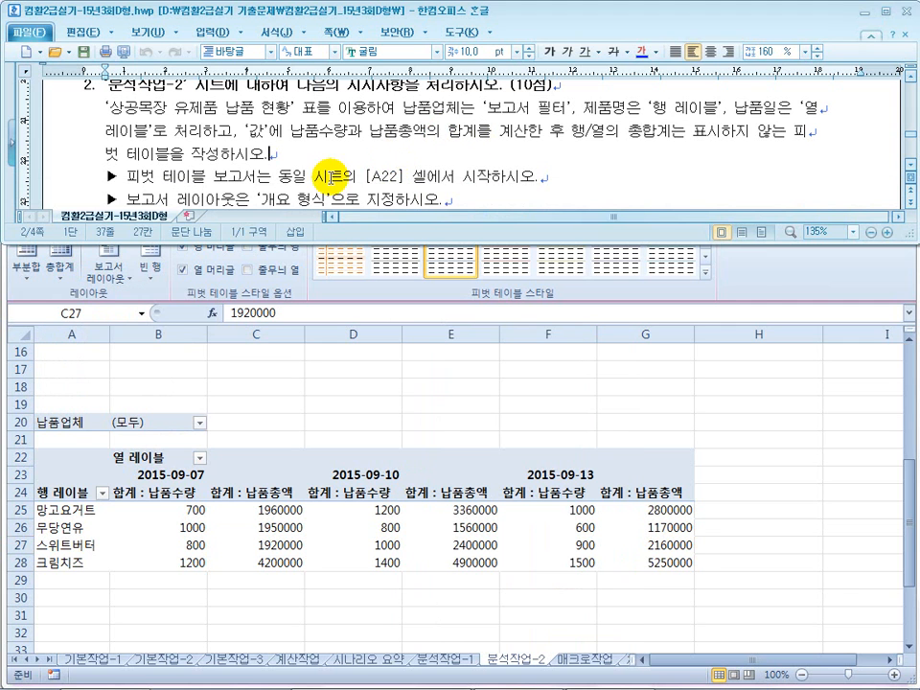
pyautogui.moveTo(331, 177); pyautogui.dragTo(468, 178)
pyautogui.moveTo(276, 199); pyautogui.dragTo(344, 200)
pyautogui.click(345, 544)
pyautogui.click(368, 159)
pyautogui.click(912, 174)
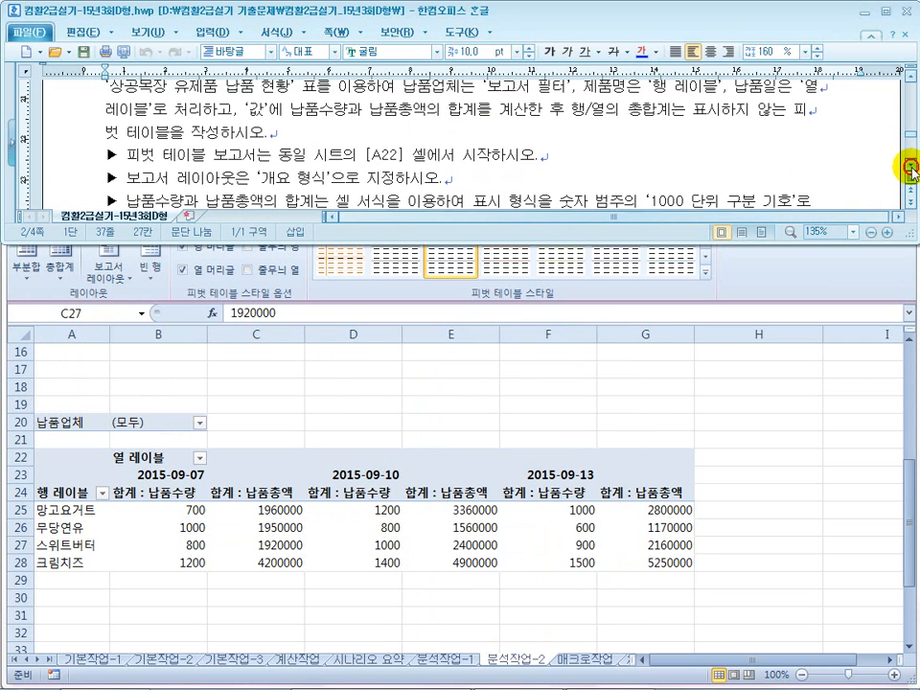
pyautogui.click(912, 174)
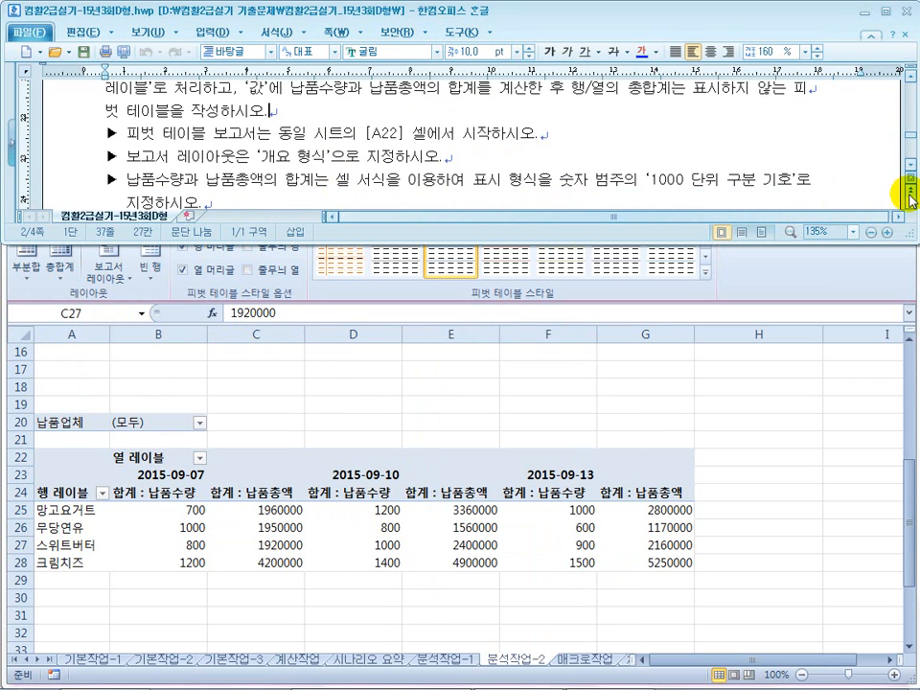
pyautogui.click(911, 173)
# - Try showing the pivot table in the 개요 형식 report layout, and undo the layout change
pyautogui.click(364, 515)
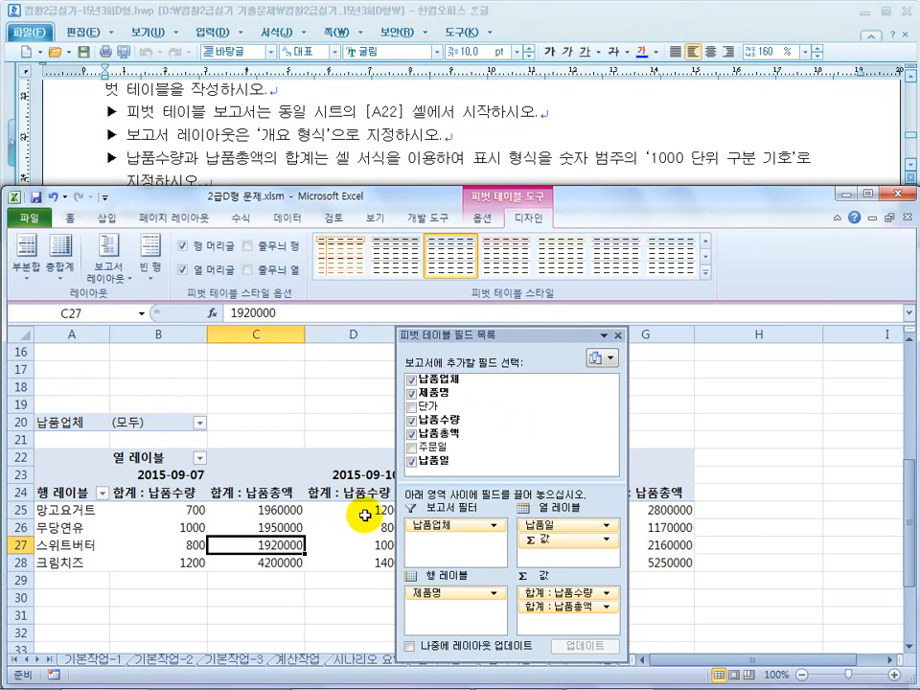
pyautogui.click(110, 257)
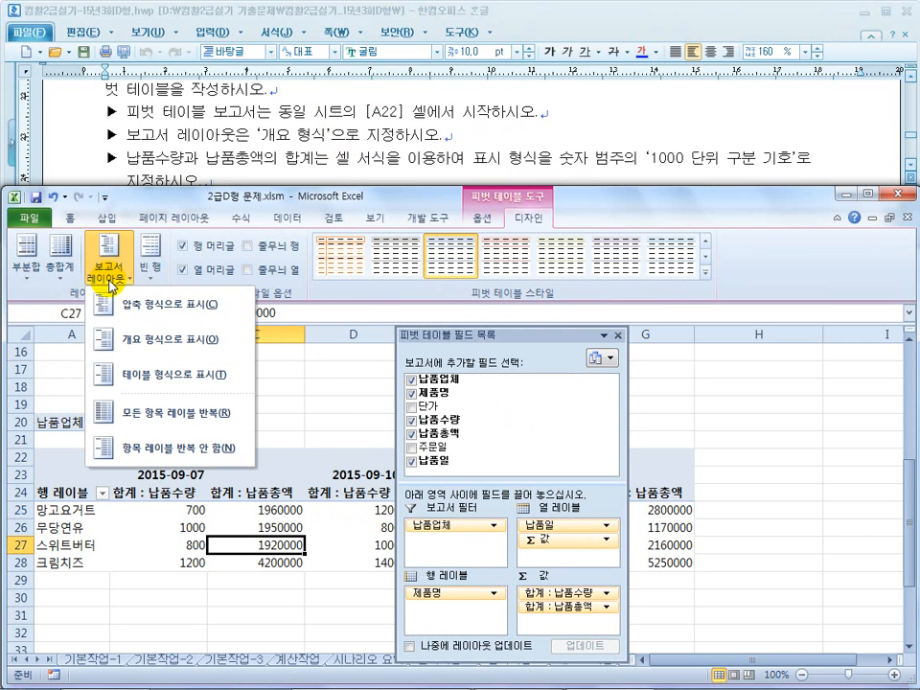
pyautogui.click(133, 347)
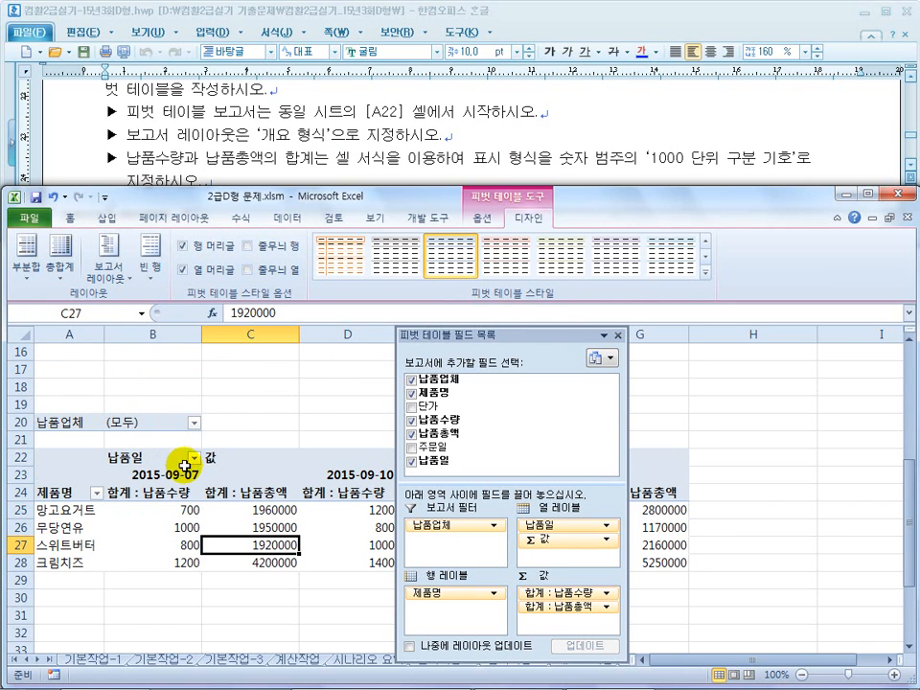
pyautogui.hotkey('ctrl', 'z')
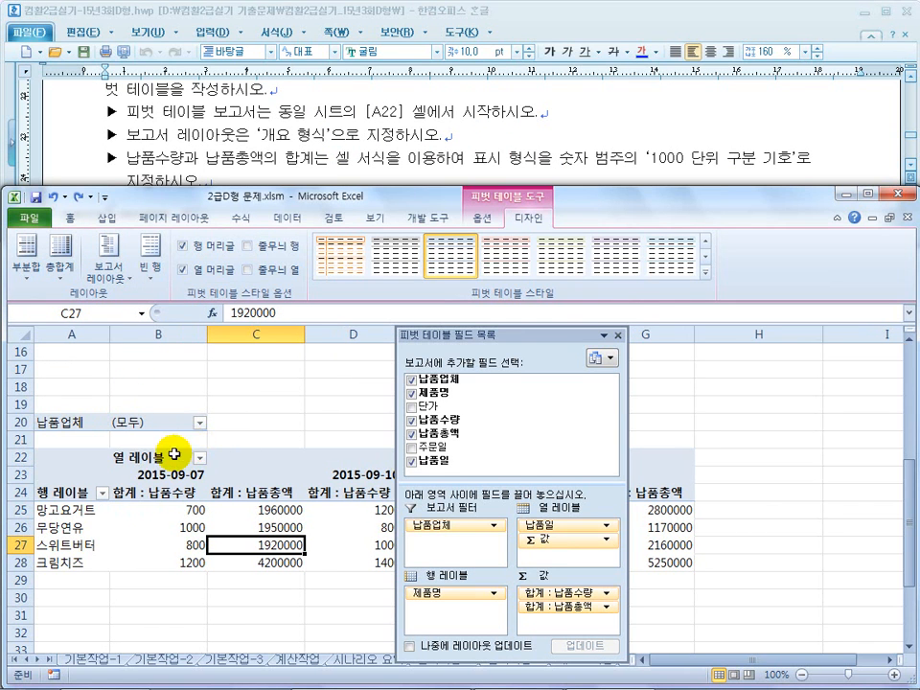
# - Examine the 열 레이블 and 행 레이블 header cells in the pivot table's compact layout
pyautogui.click(146, 457)
pyautogui.click(71, 492)
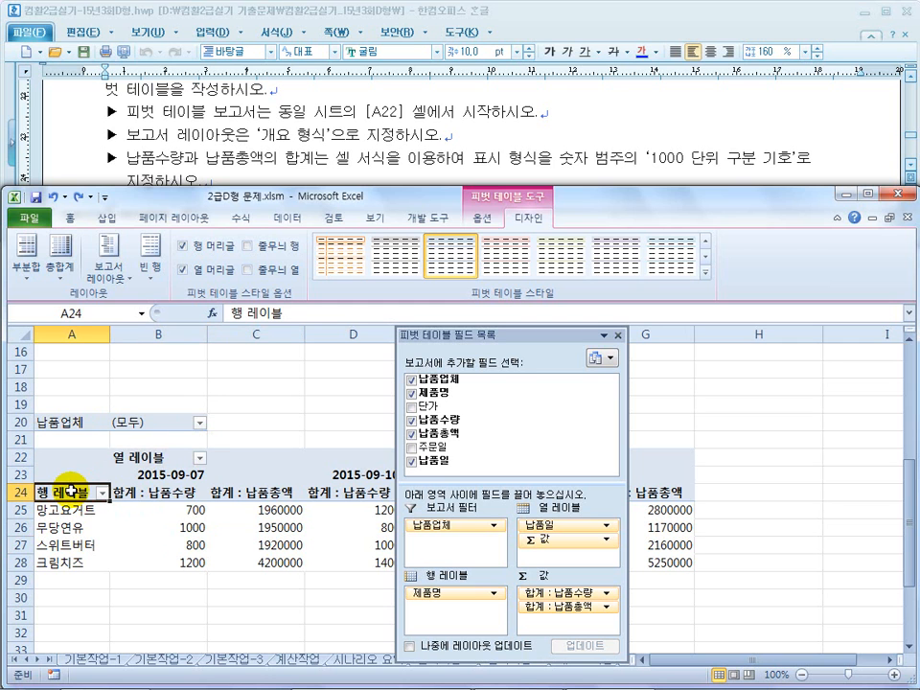
pyautogui.click(163, 457)
pyautogui.click(72, 492)
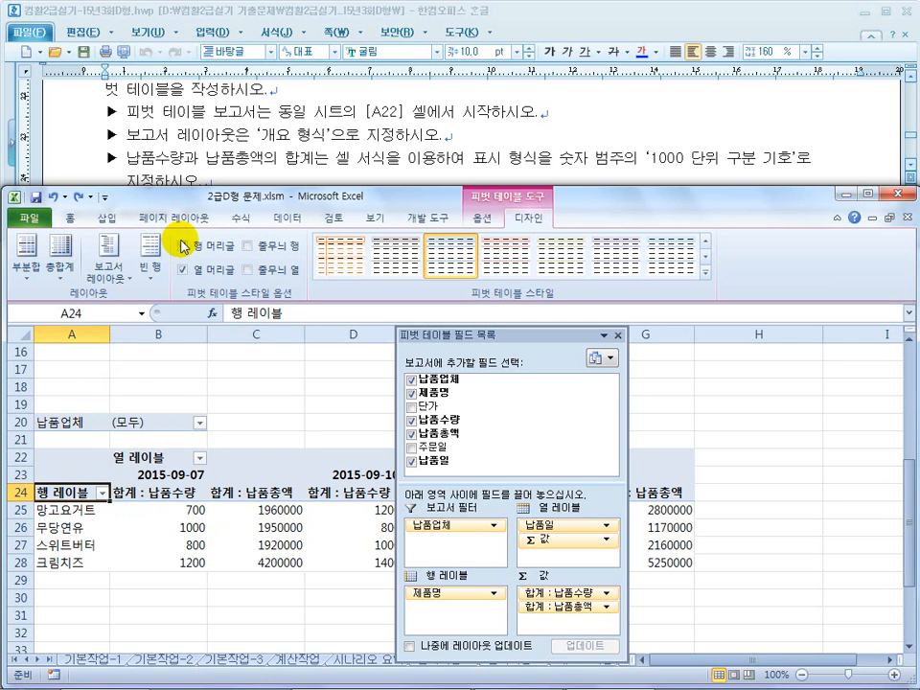
# - Show the pivot table in the 개요 형식 report layout and check its 납품일 and 제품명 header cells
pyautogui.click(112, 287)
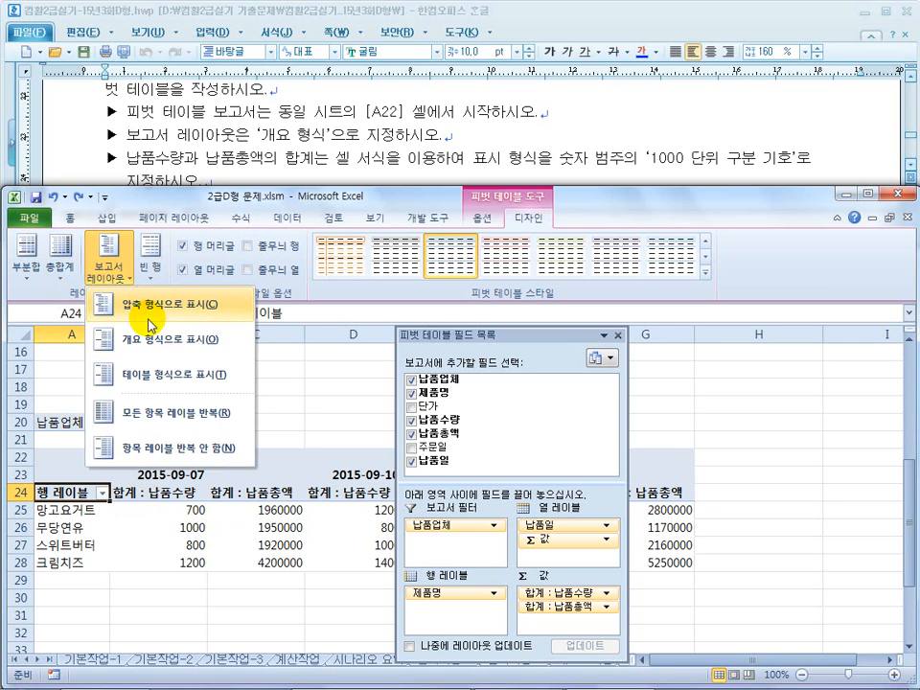
pyautogui.click(155, 351)
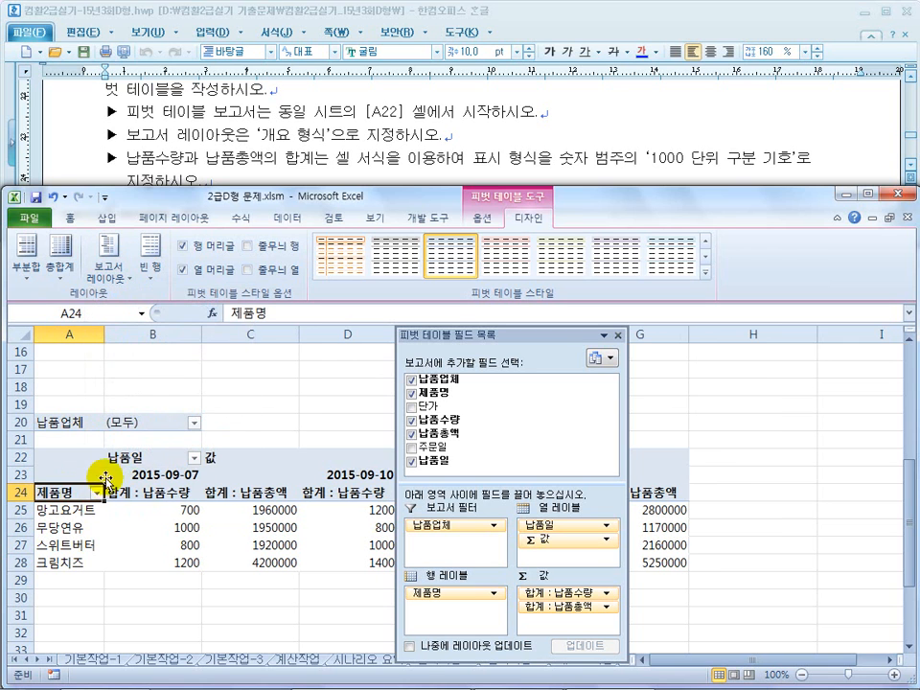
pyautogui.click(128, 450)
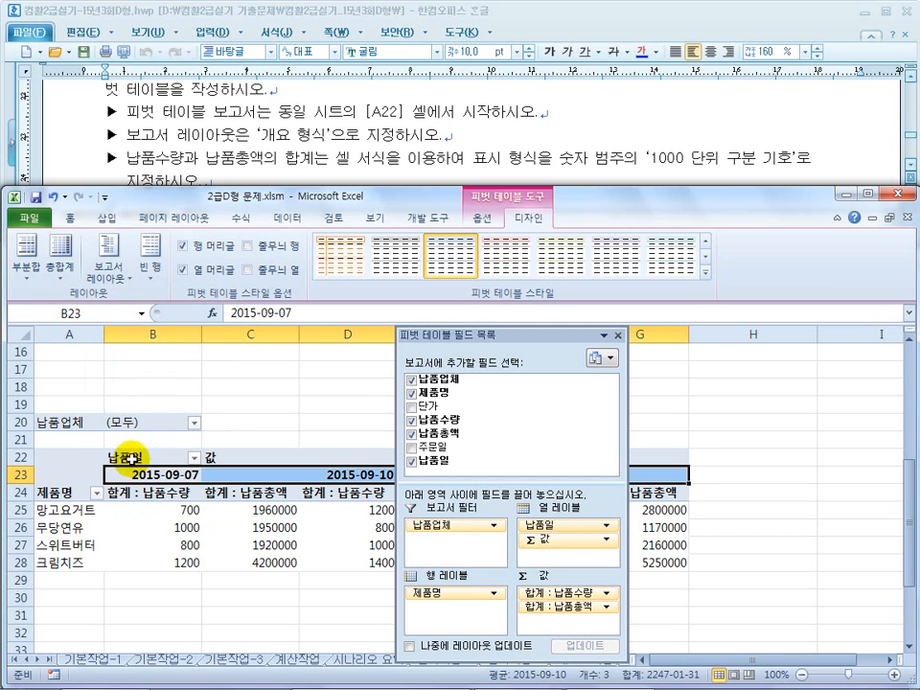
pyautogui.click(128, 458)
pyautogui.click(46, 493)
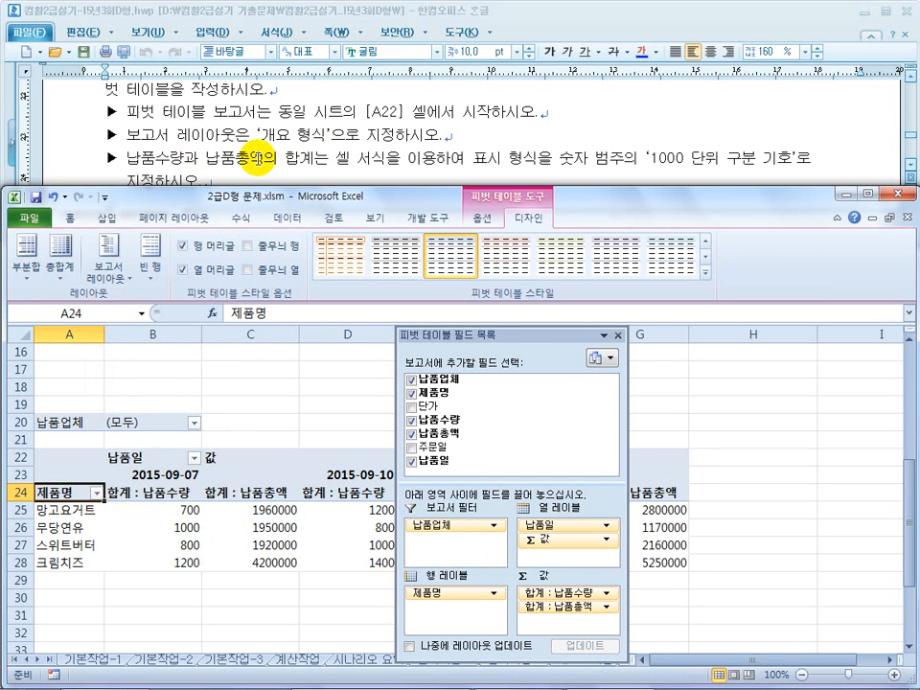
# - Check the exam's 셀 서식 wording, select the pivot table values B25:G28 and hide the pivot table field list
pyautogui.click(419, 160)
pyautogui.moveTo(419, 160); pyautogui.dragTo(335, 160)
pyautogui.click(281, 463)
pyautogui.moveTo(185, 522); pyautogui.dragTo(649, 559)
pyautogui.moveTo(561, 333); pyautogui.dragTo(707, 338)
pyautogui.click(772, 341)
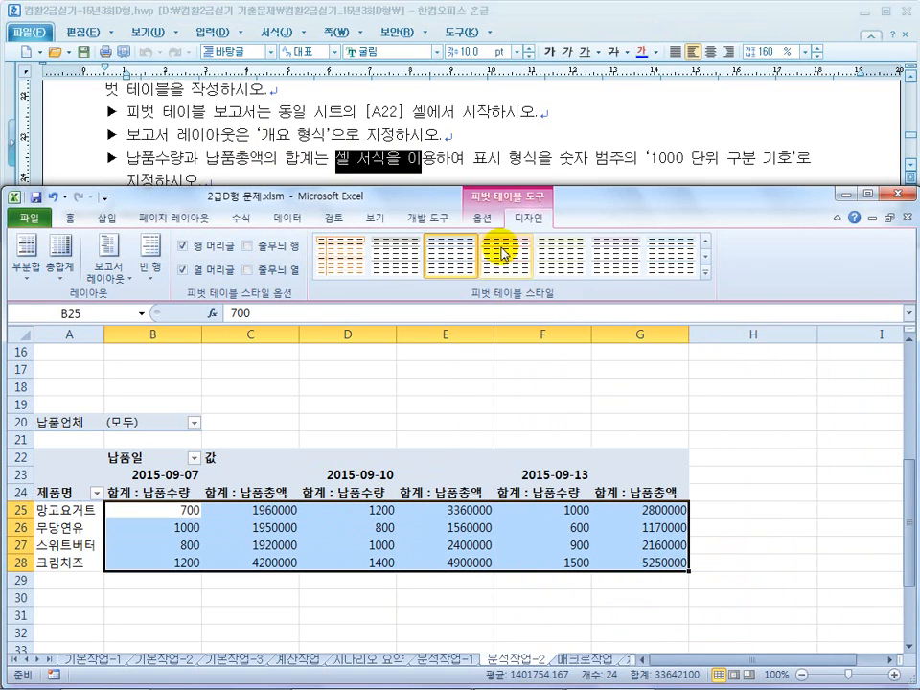
pyautogui.click(477, 220)
pyautogui.click(839, 240)
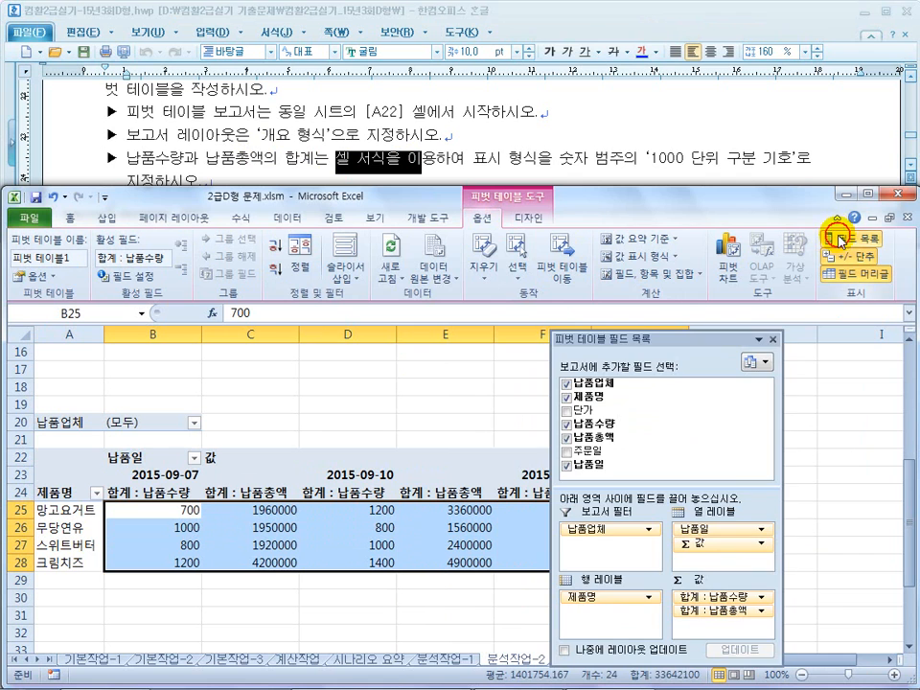
pyautogui.click(771, 340)
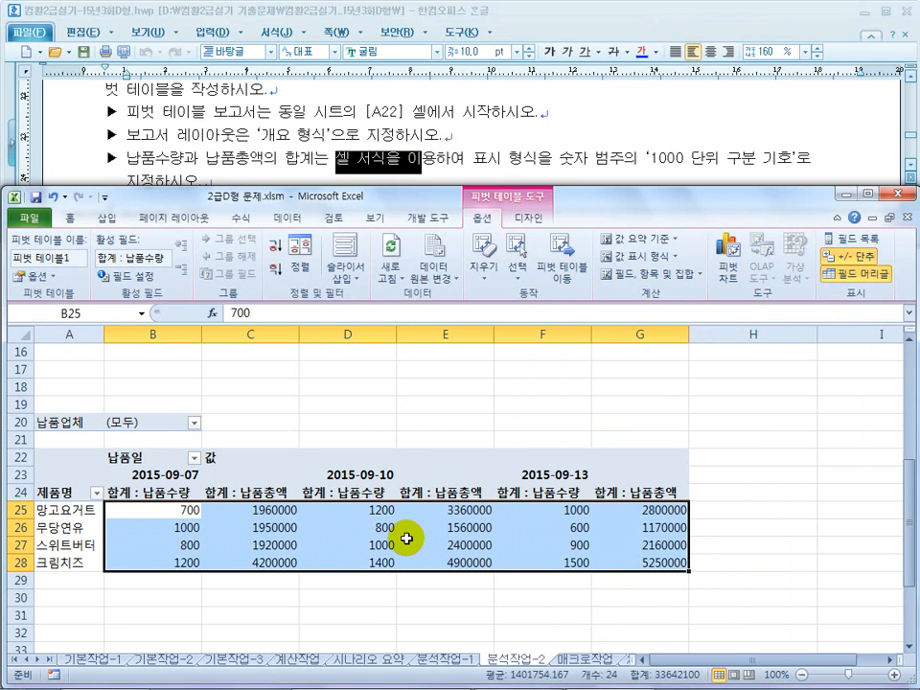
# - Format the selected 납품수량 and 납품총액 sums with the 숫자 category and the 1000 단위 구분 기호
pyautogui.click(69, 218)
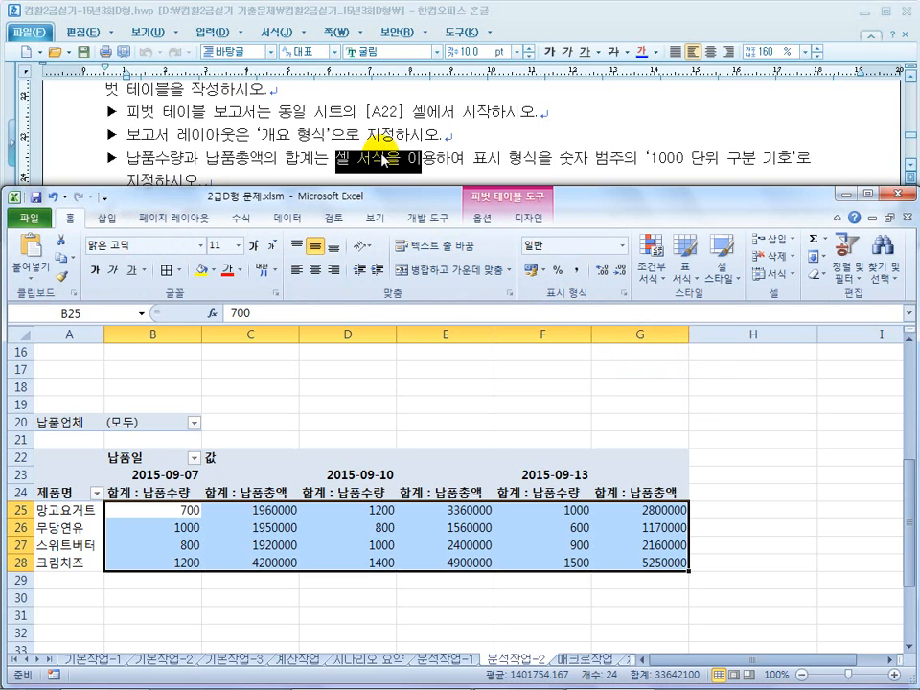
pyautogui.rightClick(422, 548)
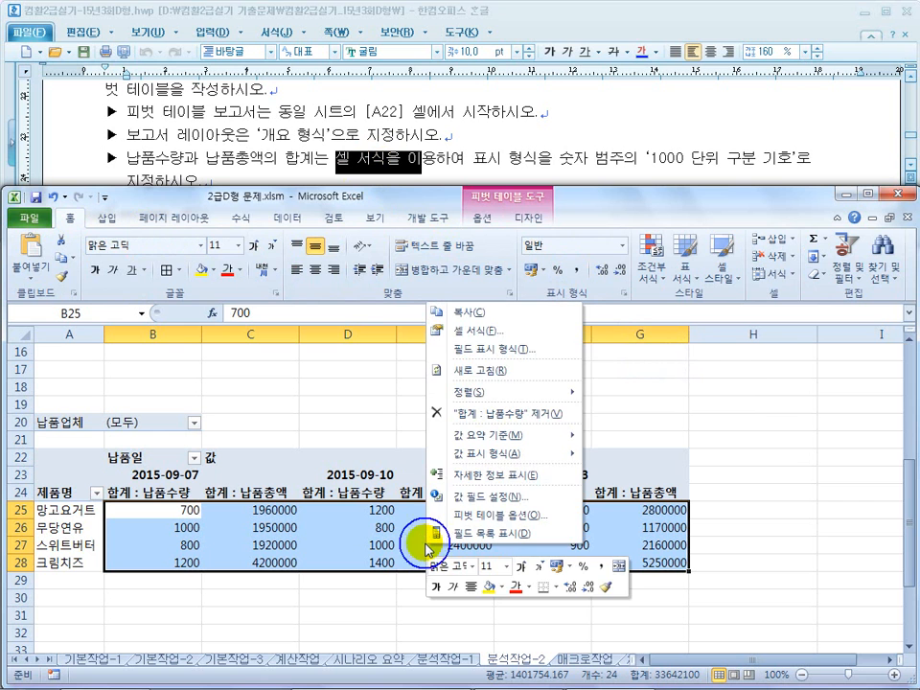
pyautogui.click(489, 338)
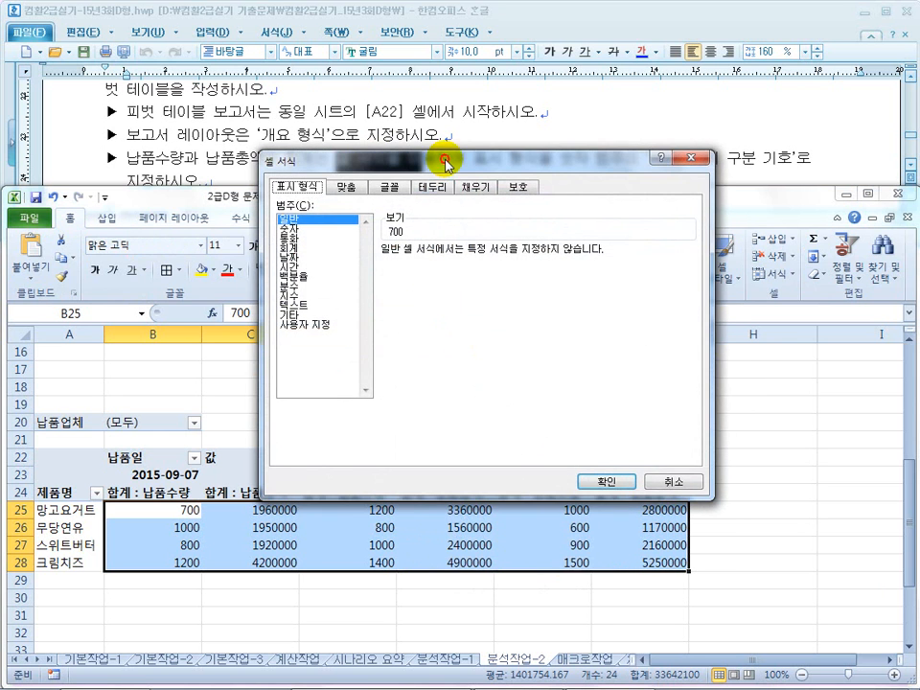
pyautogui.moveTo(442, 158); pyautogui.dragTo(446, 252)
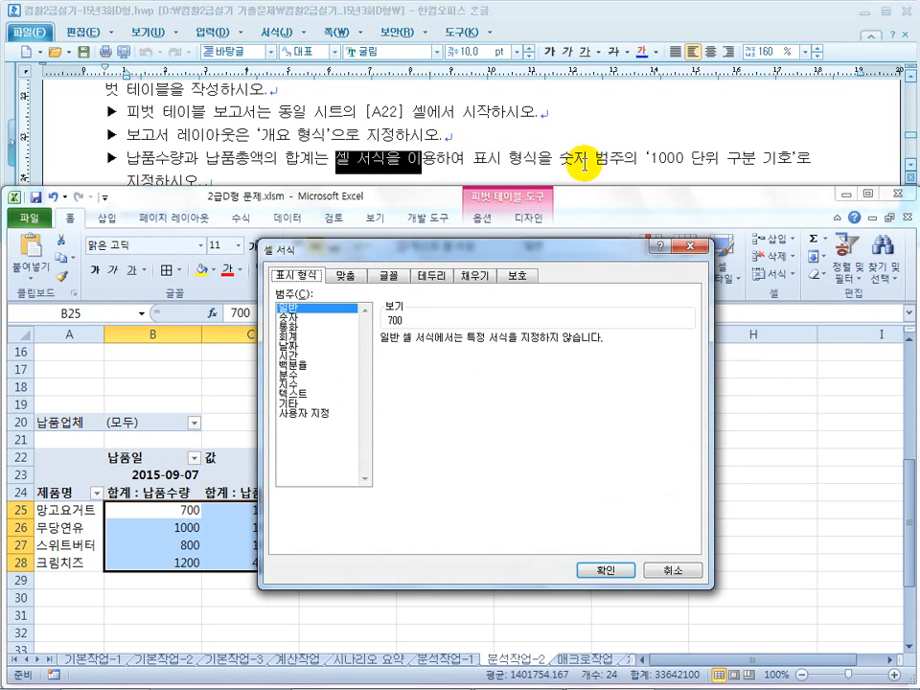
pyautogui.click(288, 317)
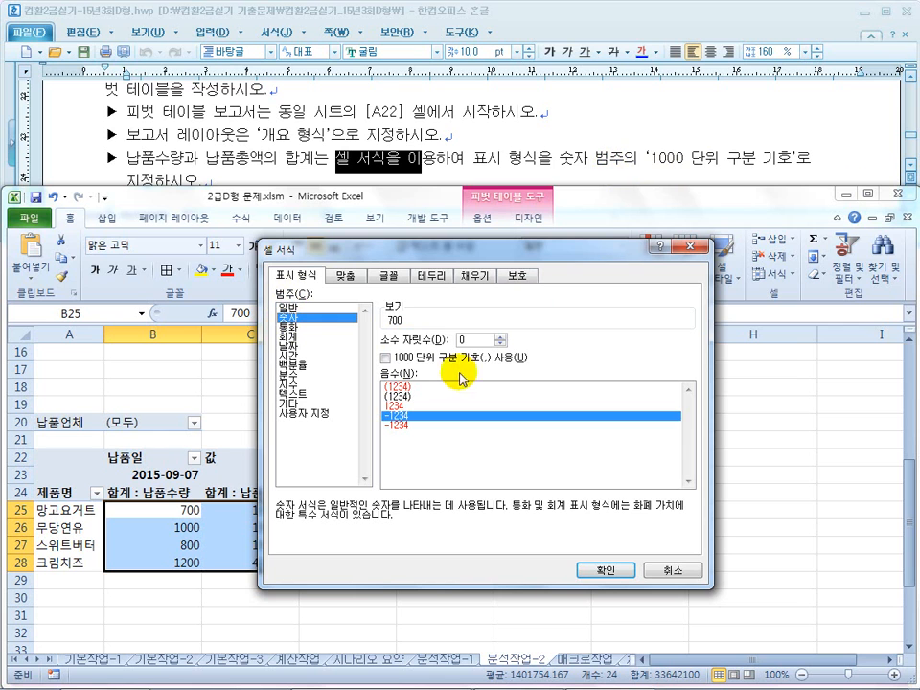
pyautogui.click(414, 362)
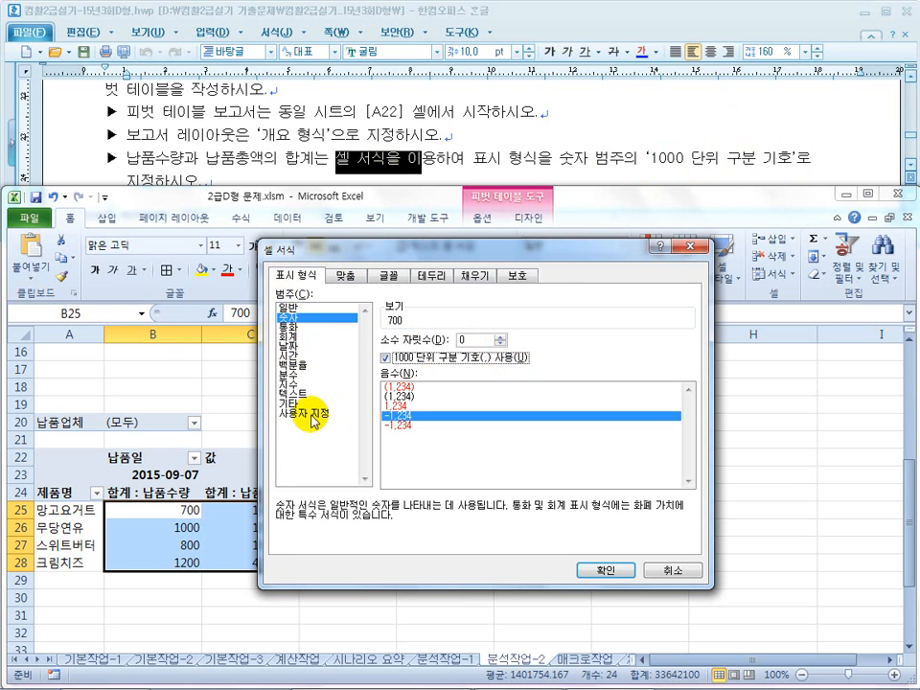
pyautogui.moveTo(439, 251); pyautogui.dragTo(409, 345)
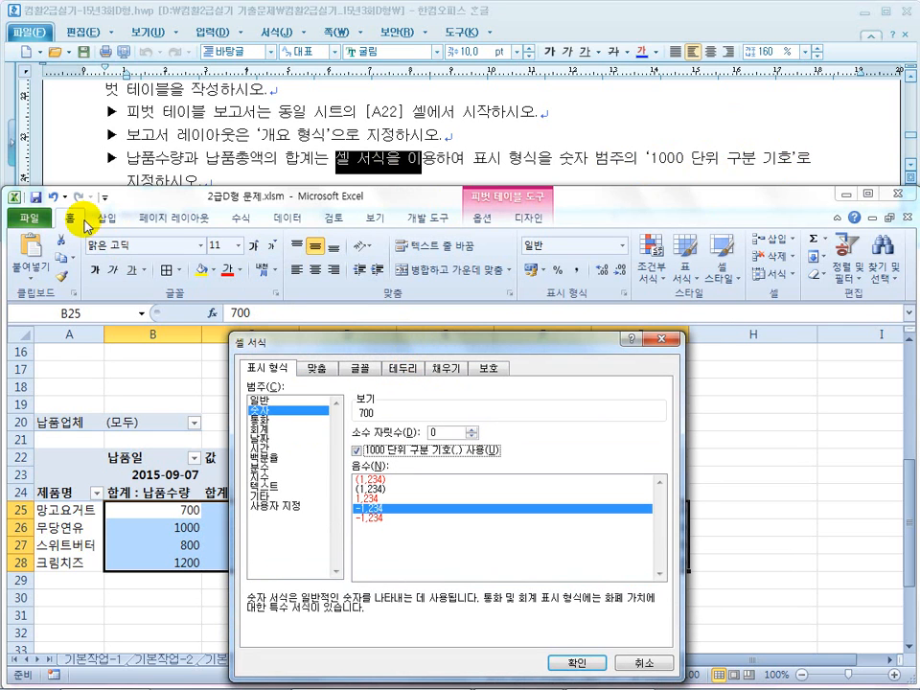
pyautogui.moveTo(566, 350); pyautogui.dragTo(561, 261)
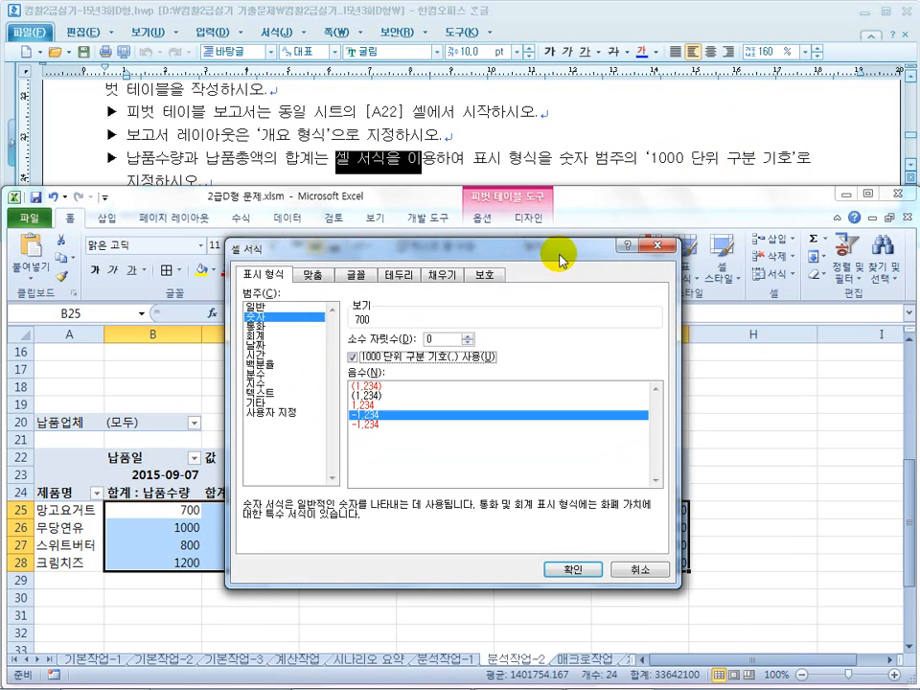
pyautogui.click(574, 570)
pyautogui.click(499, 511)
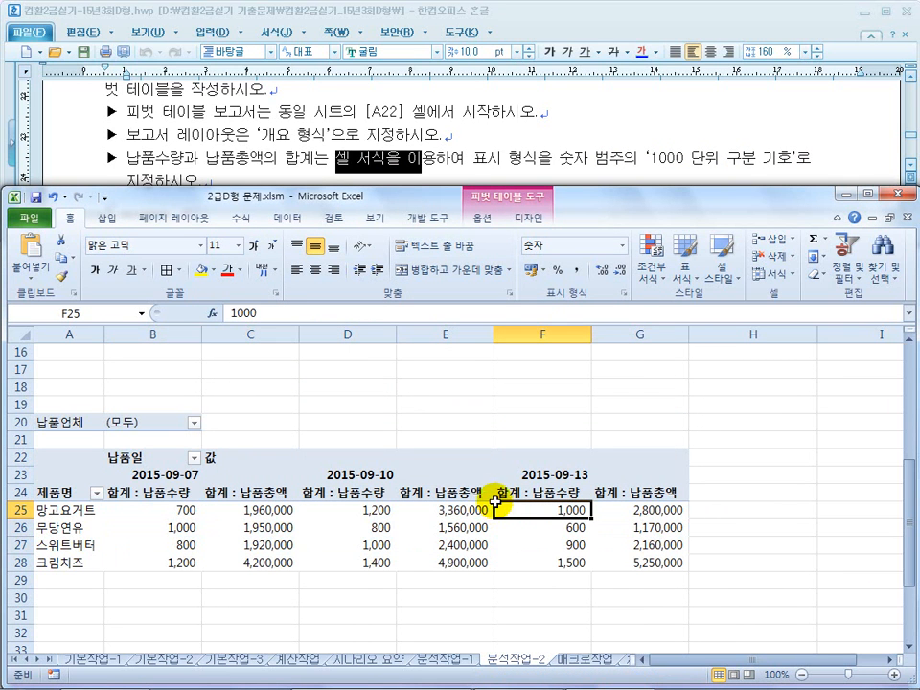
# - Review the exam's 분석작업-2 instructions against the pivot table
pyautogui.click(474, 154)
pyautogui.scroll(2, 487, 197)
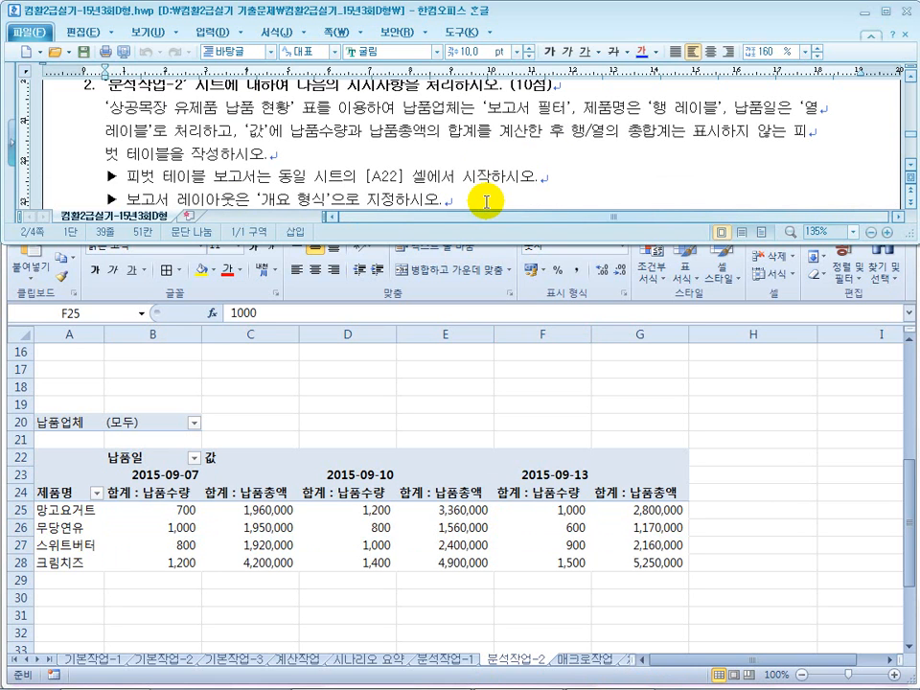
pyautogui.click(487, 201)
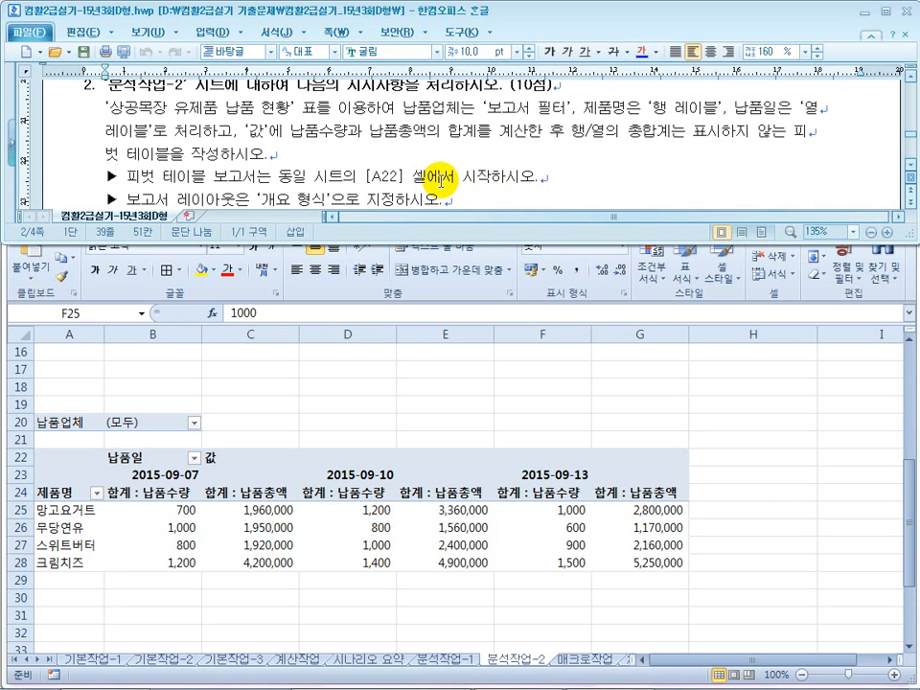
pyautogui.scroll(-2, 440, 182)
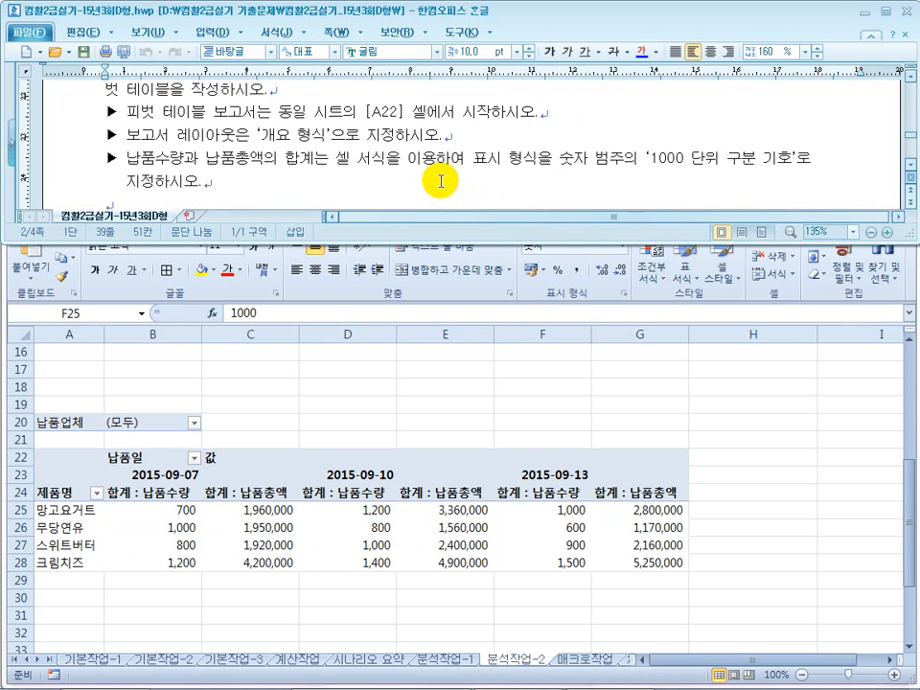
pyautogui.click(327, 429)
# - Go to 문제4 기타작업 in the exam document and open the 매크로작업 sheet in Excel
pyautogui.click(470, 124)
pyautogui.scroll(-3, 461, 165)
pyautogui.scroll(-2, 457, 177)
pyautogui.scroll(-1, 457, 176)
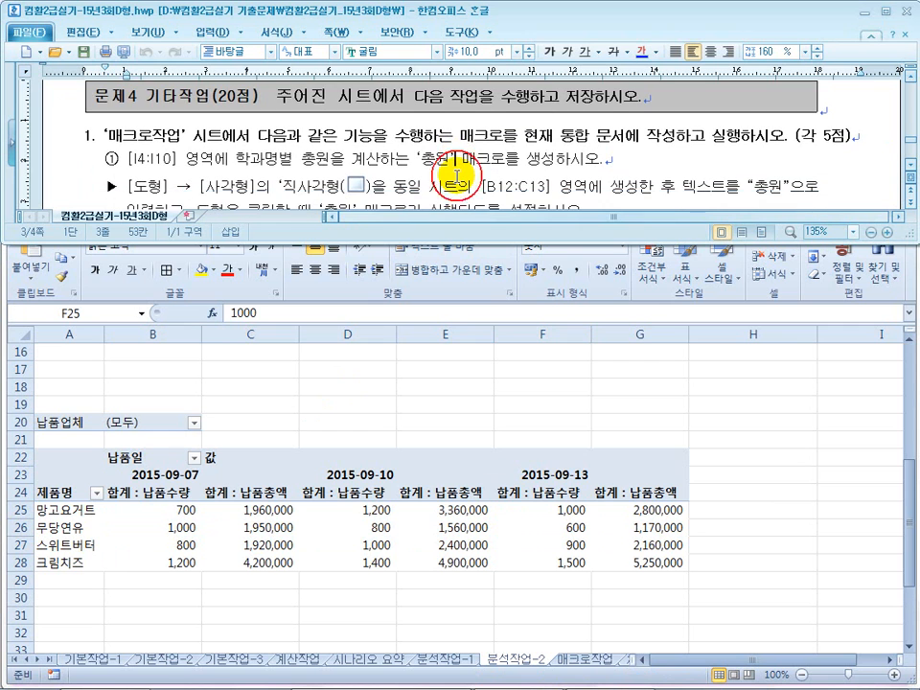
pyautogui.scroll(-1, 457, 176)
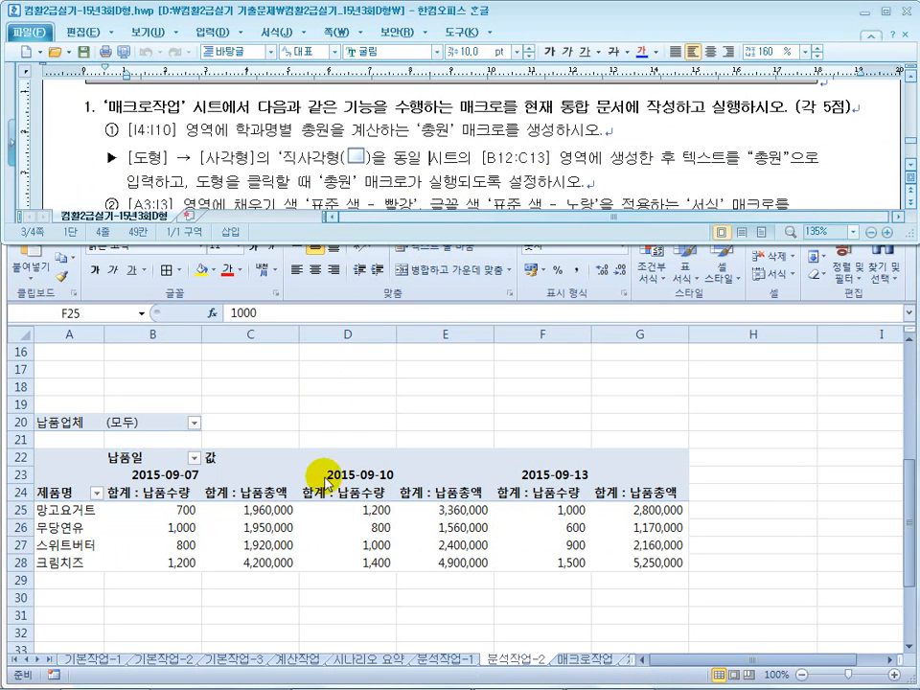
pyautogui.click(578, 668)
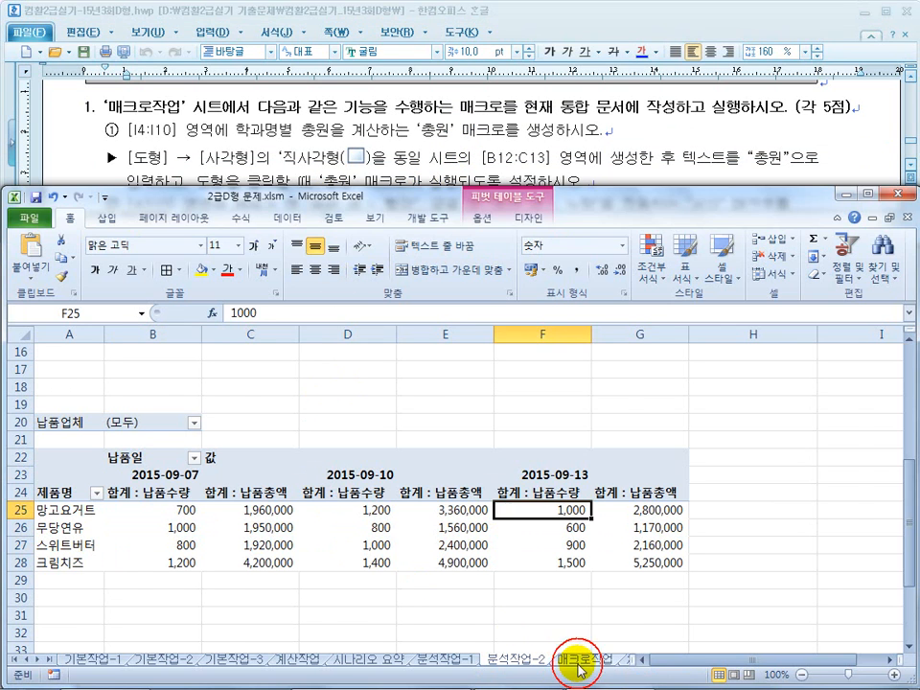
pyautogui.click(580, 664)
# - Read the exam's 총원 macro task for I4:I10 and examine the matching table on the 매크로작업 sheet
pyautogui.click(234, 129)
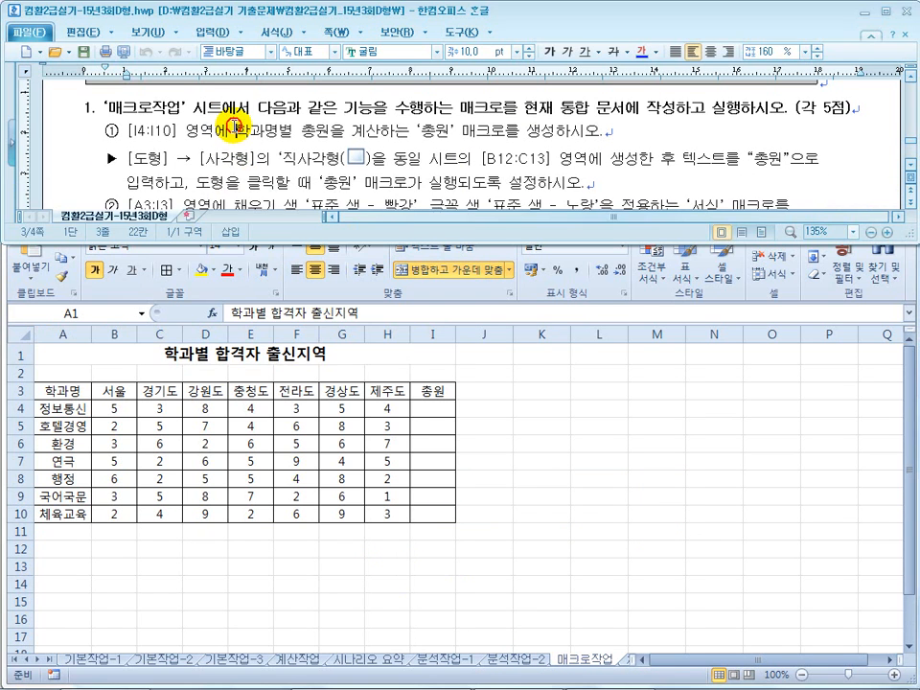
pyautogui.click(326, 420)
pyautogui.click(482, 428)
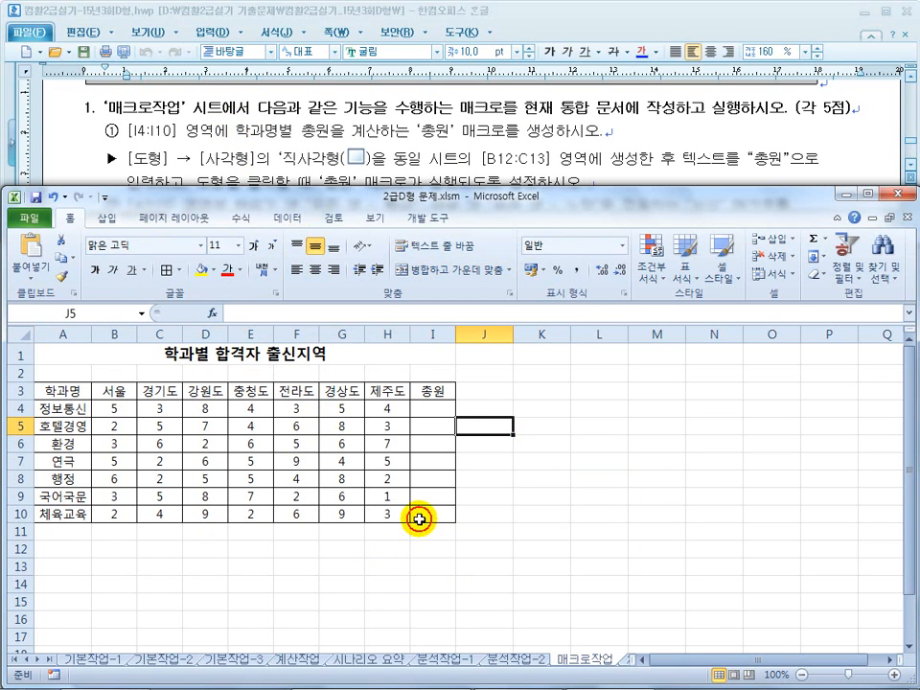
pyautogui.click(297, 584)
pyautogui.click(485, 461)
pyautogui.click(272, 565)
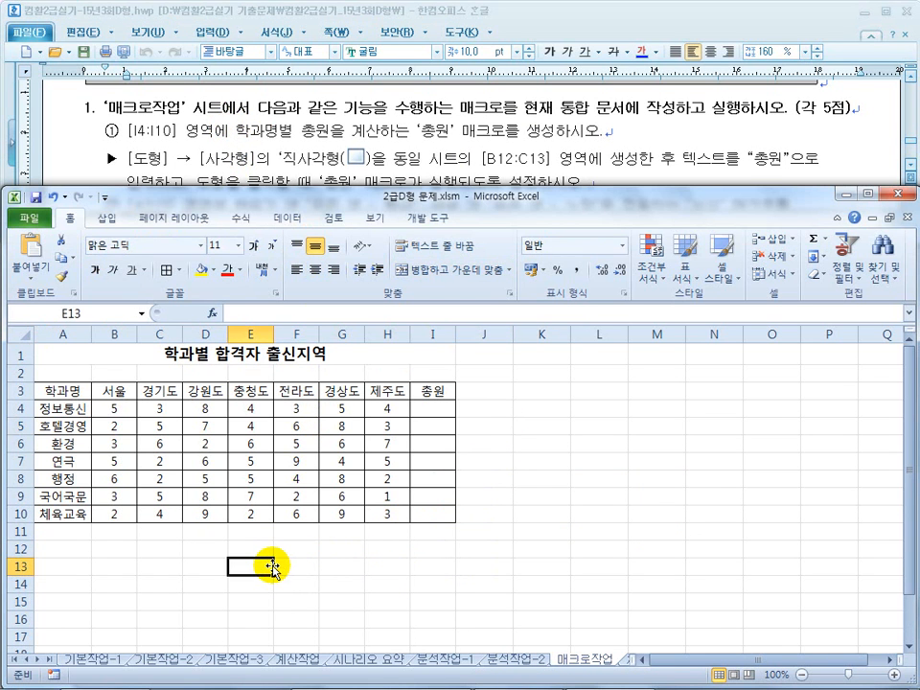
# - Read the exam's note that macros must run regardless of the cell pointer position, and try different cell positions on the sheet
pyautogui.click(345, 171)
pyautogui.scroll(-3, 459, 148)
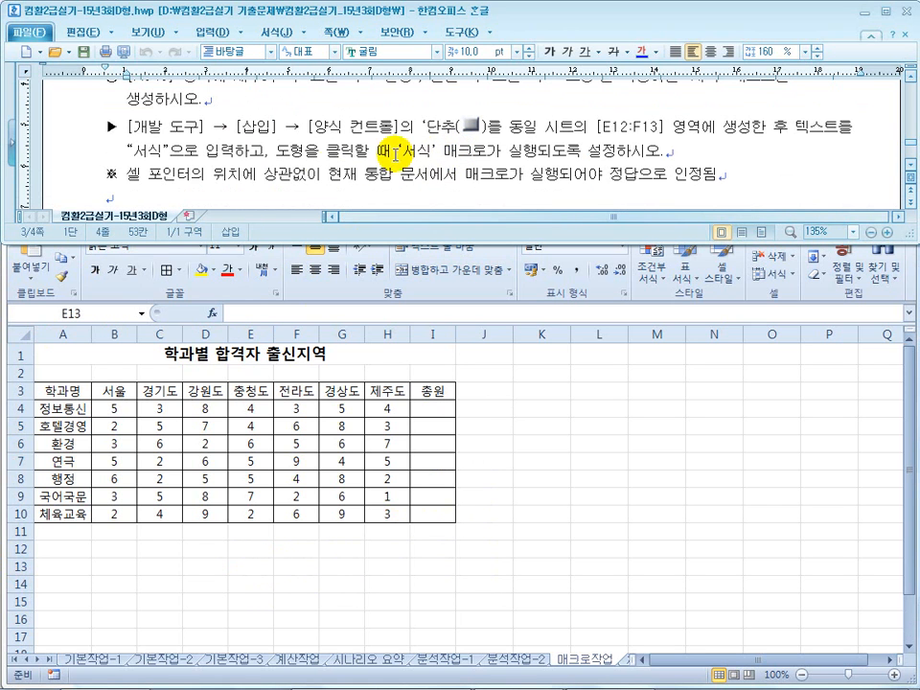
pyautogui.moveTo(294, 177); pyautogui.dragTo(511, 171)
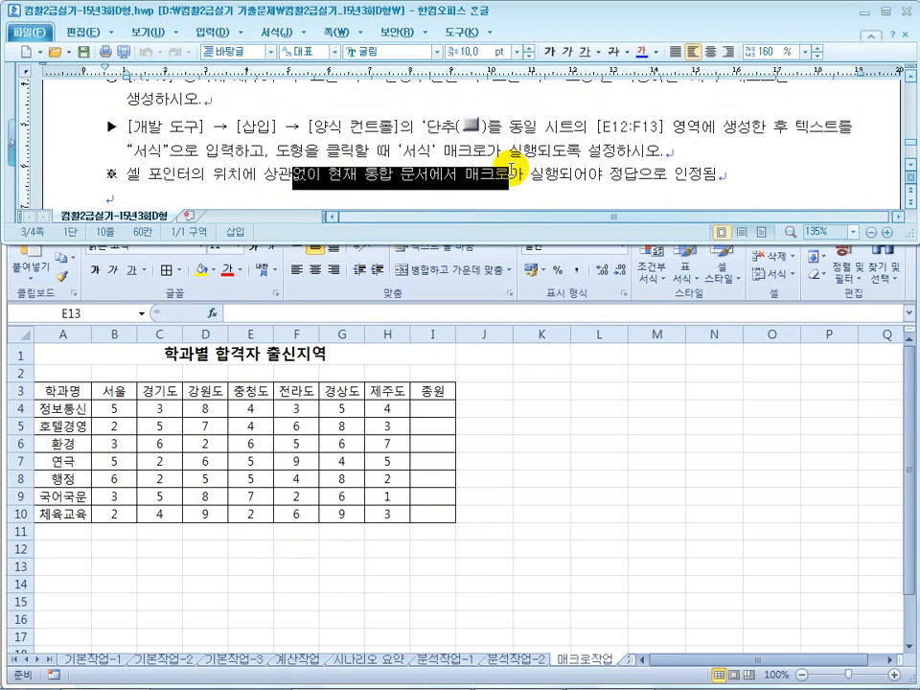
pyautogui.moveTo(689, 174); pyautogui.dragTo(595, 179)
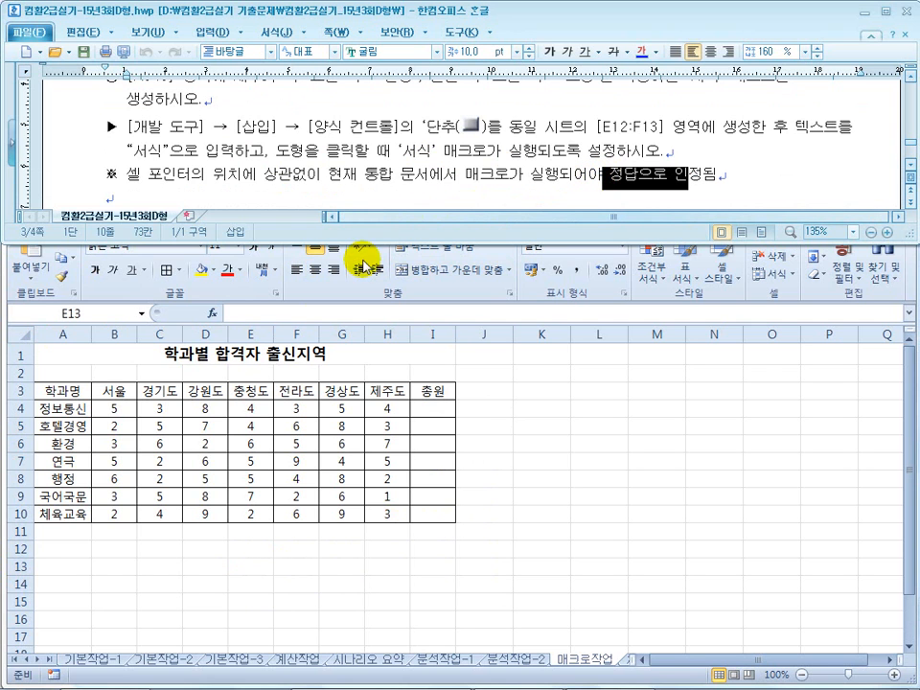
pyautogui.click(480, 449)
pyautogui.click(480, 449)
pyautogui.click(245, 547)
pyautogui.click(503, 428)
pyautogui.click(222, 562)
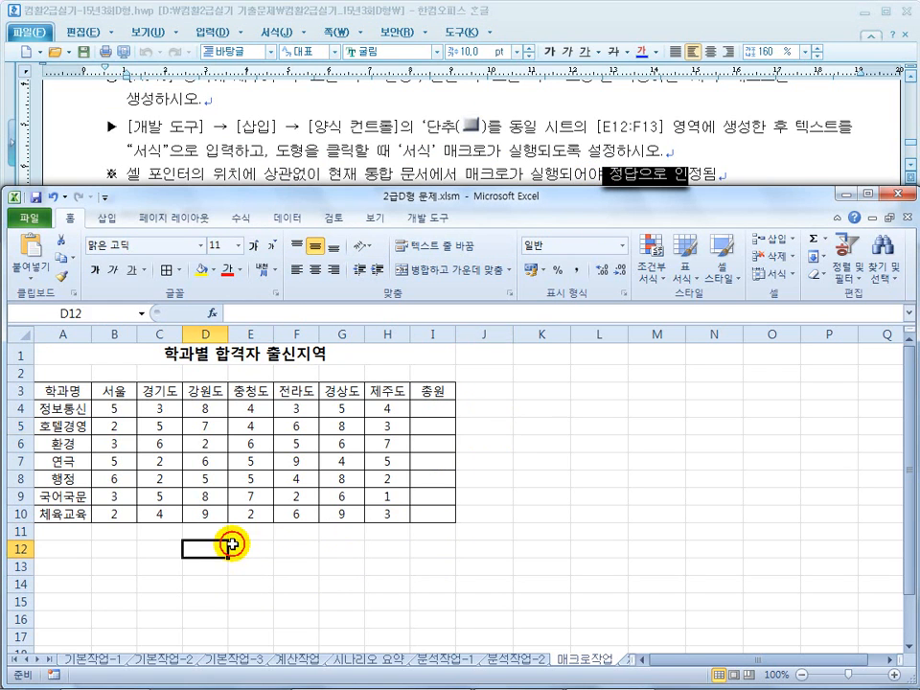
# - Reread the 총원 macro task and examine the source values B4:H4 and the total cell I4
pyautogui.click(321, 165)
pyautogui.scroll(2, 321, 165)
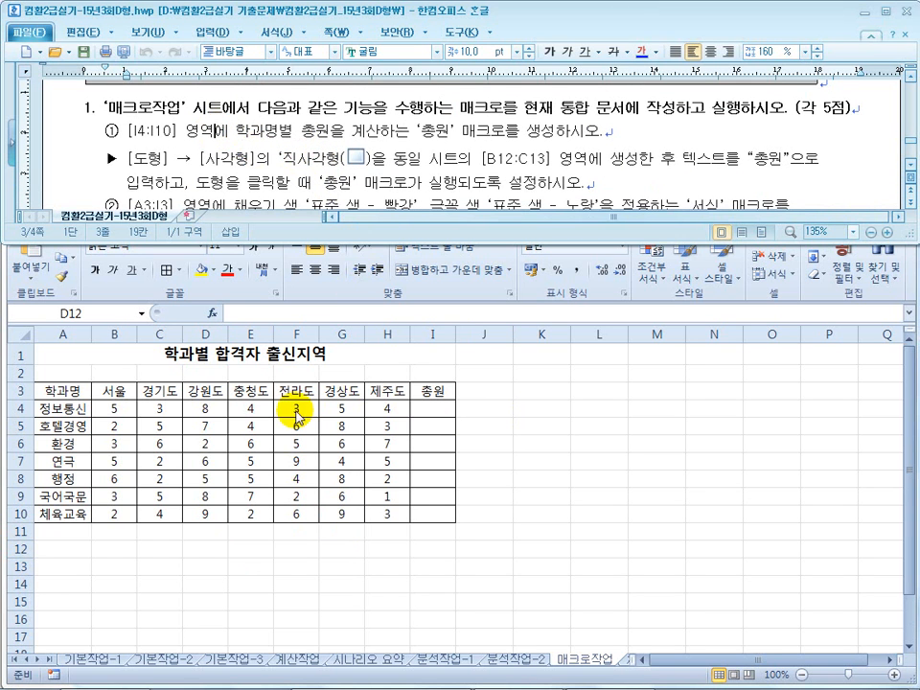
pyautogui.click(167, 409)
pyautogui.moveTo(119, 408); pyautogui.dragTo(395, 414)
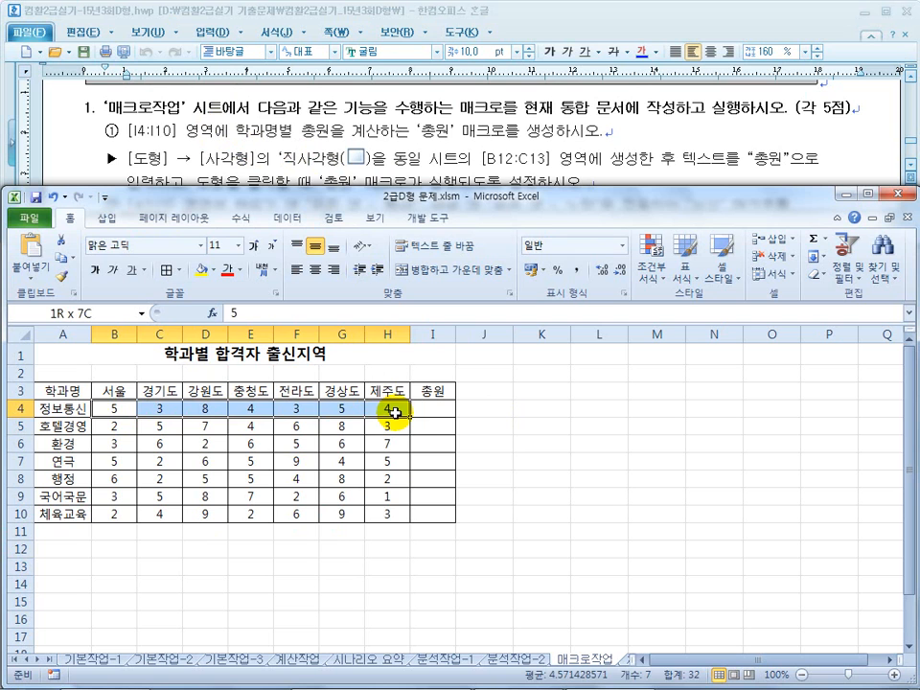
pyautogui.click(435, 410)
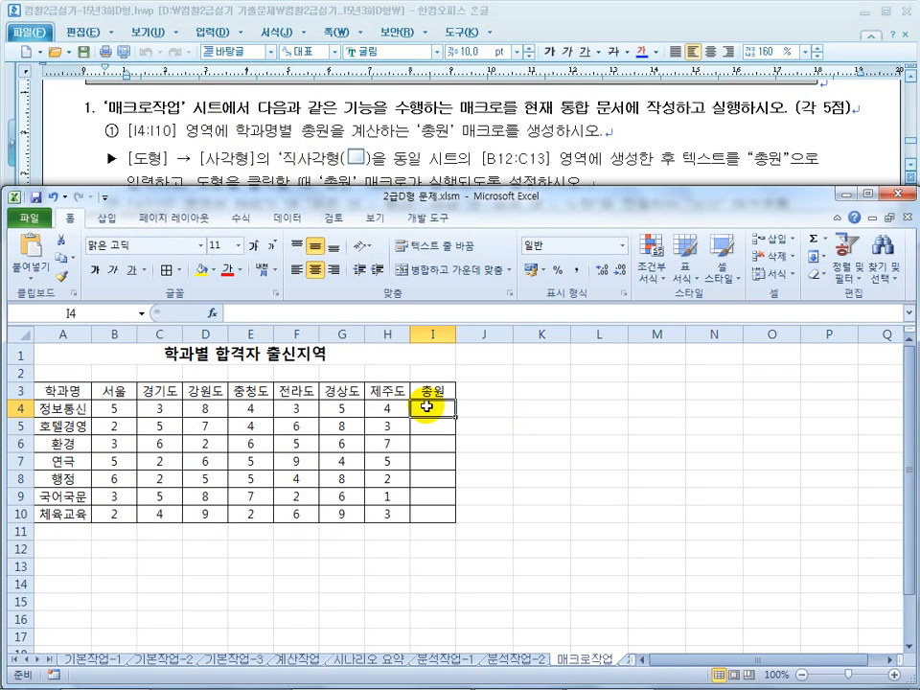
# - Start recording a macro named 총원 stored in the current workbook, with an empty cell outside the table selected
pyautogui.click(488, 416)
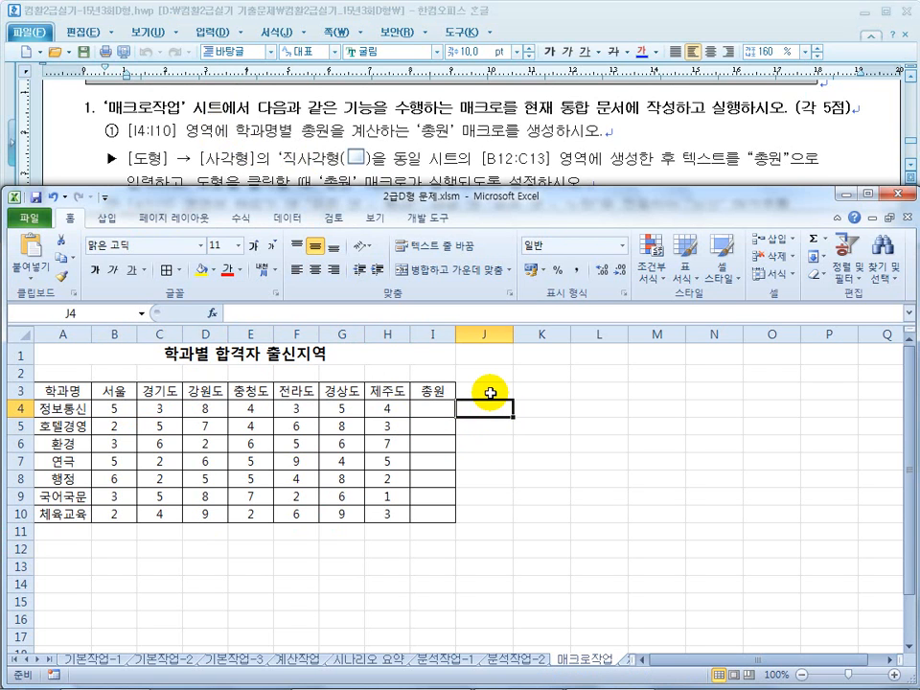
pyautogui.click(425, 217)
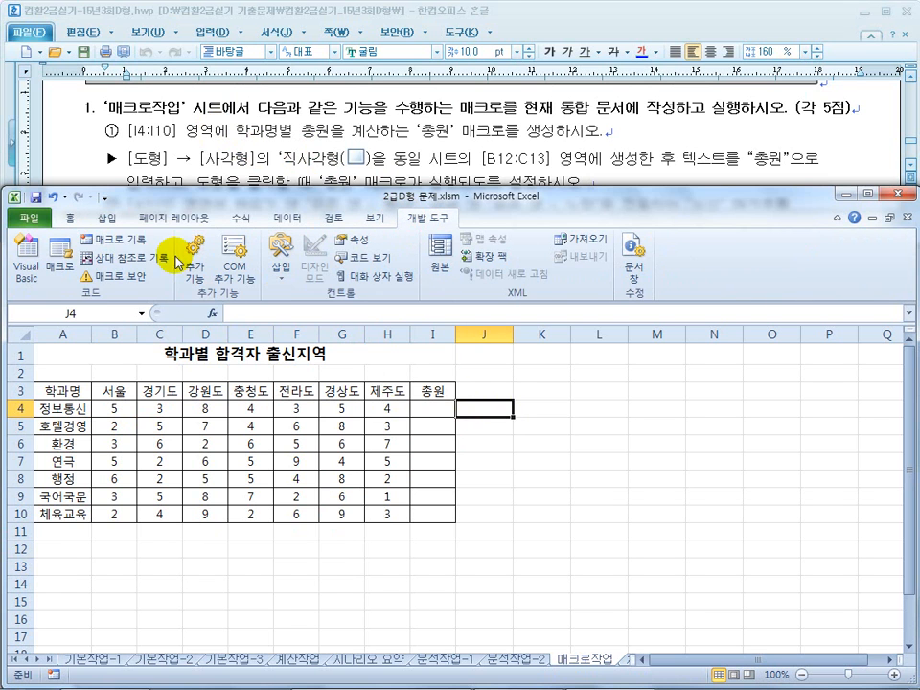
pyautogui.click(133, 247)
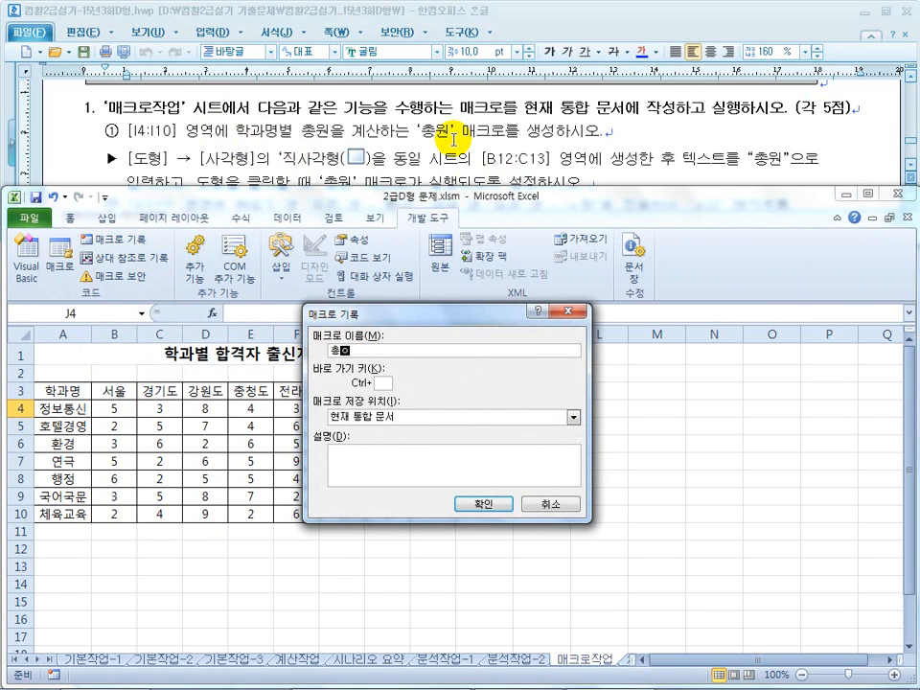
pyautogui.write('총원')
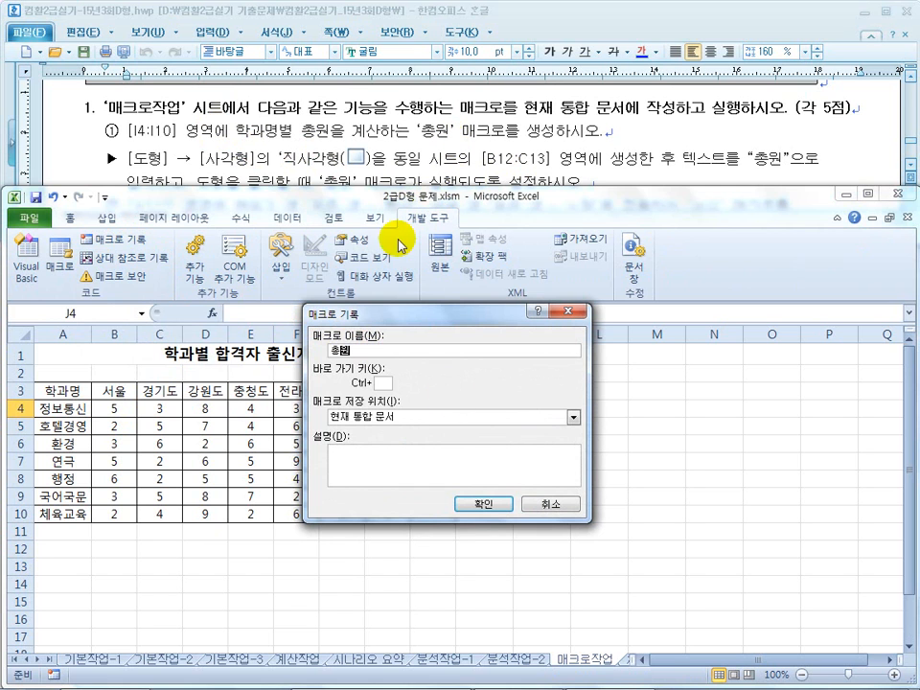
pyautogui.click(481, 503)
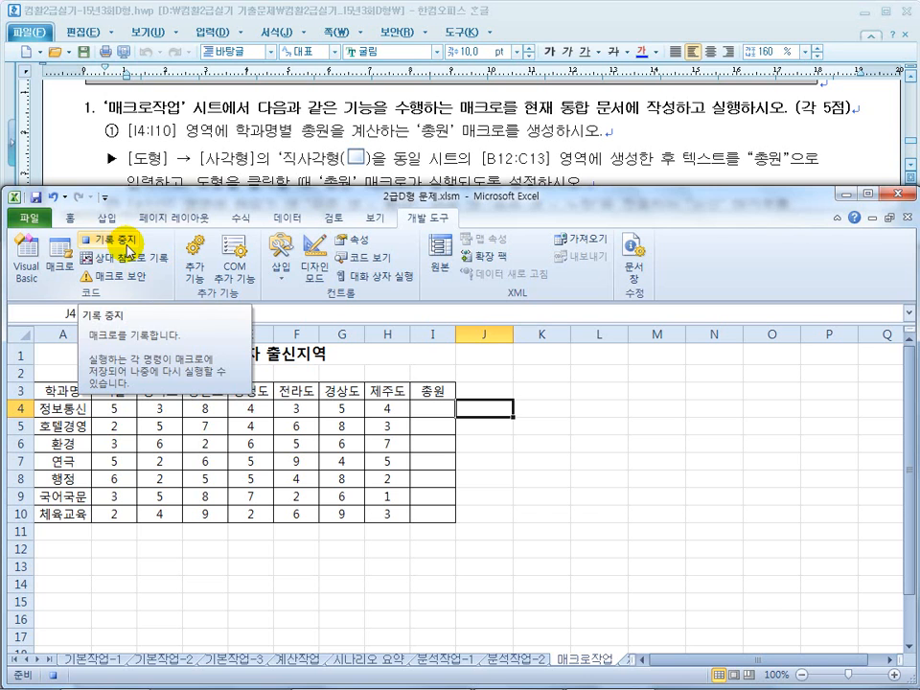
# - Enter the formula =SUM(B4:H4) in total cell I4
pyautogui.click(431, 405)
pyautogui.write('=ㄴㅕㅡ(')
pyautogui.moveTo(112, 409); pyautogui.dragTo(378, 409)
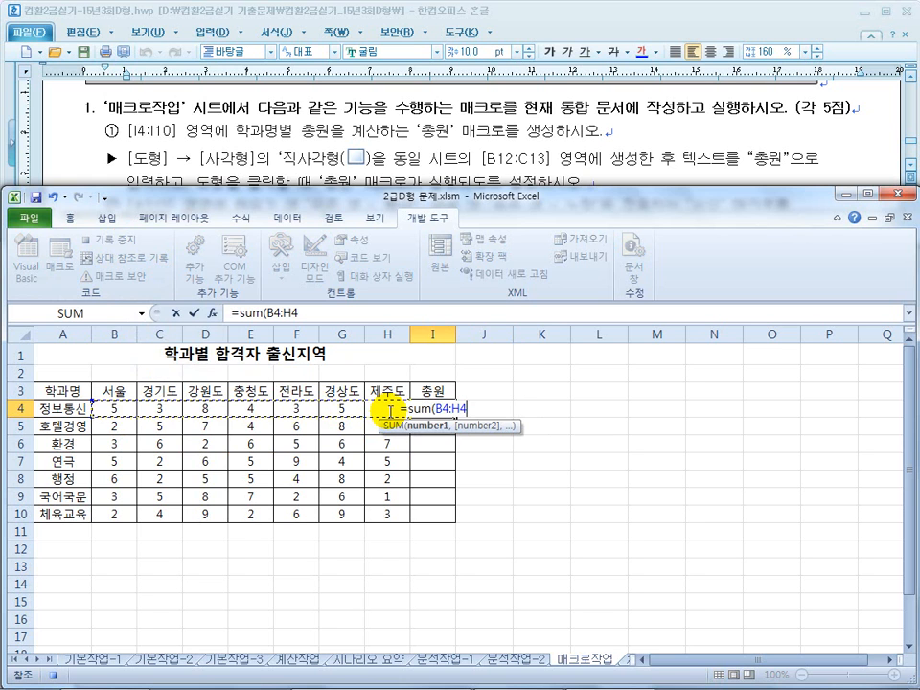
pyautogui.write(')')
pyautogui.press('Return')
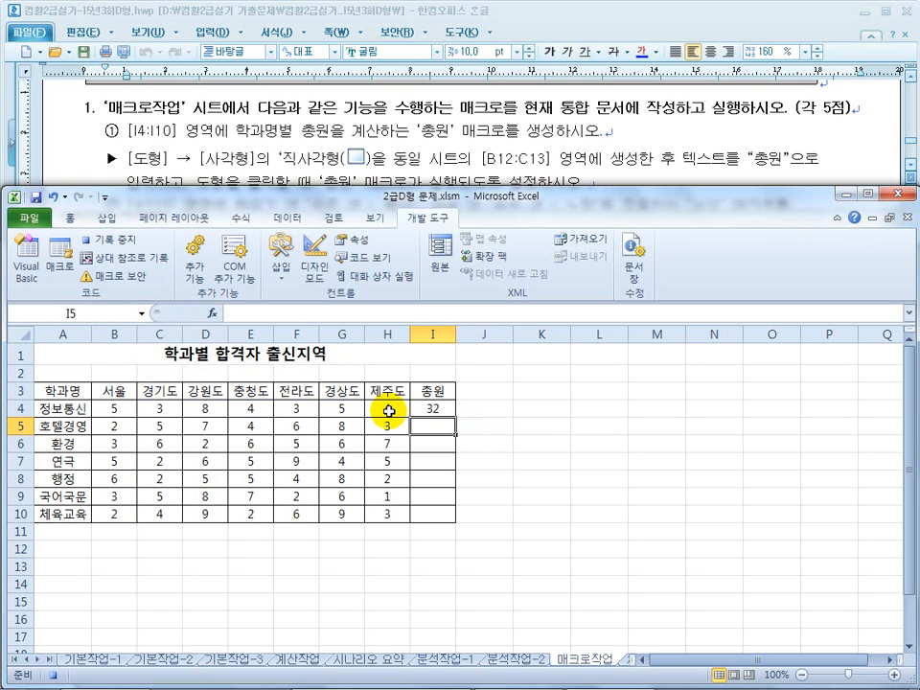
# - Fill the I4 total formula down to I10 and stop recording the macro
pyautogui.click(446, 406)
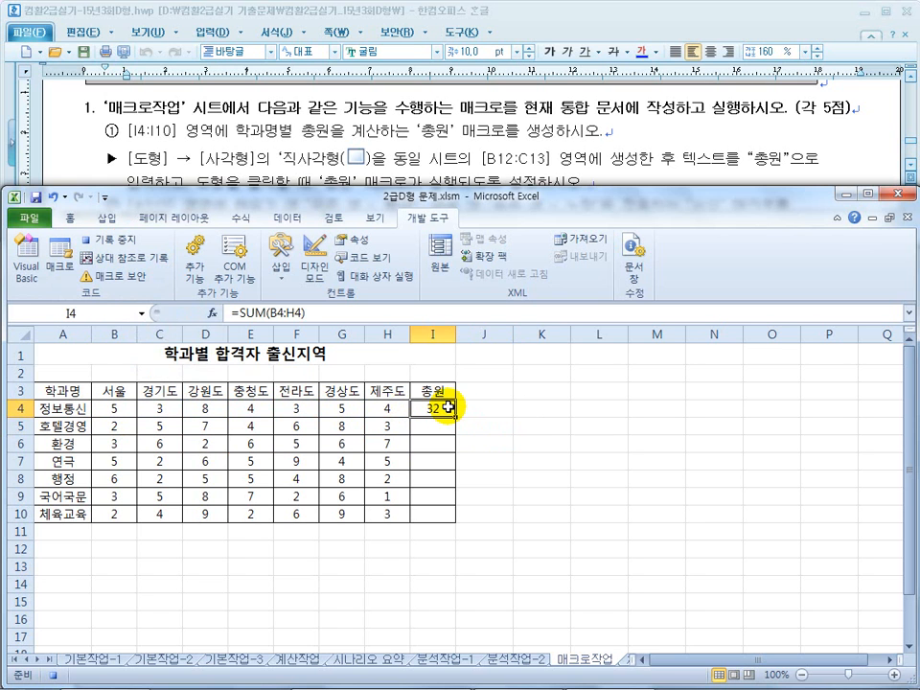
pyautogui.moveTo(456, 418); pyautogui.dragTo(460, 522)
pyautogui.click(478, 468)
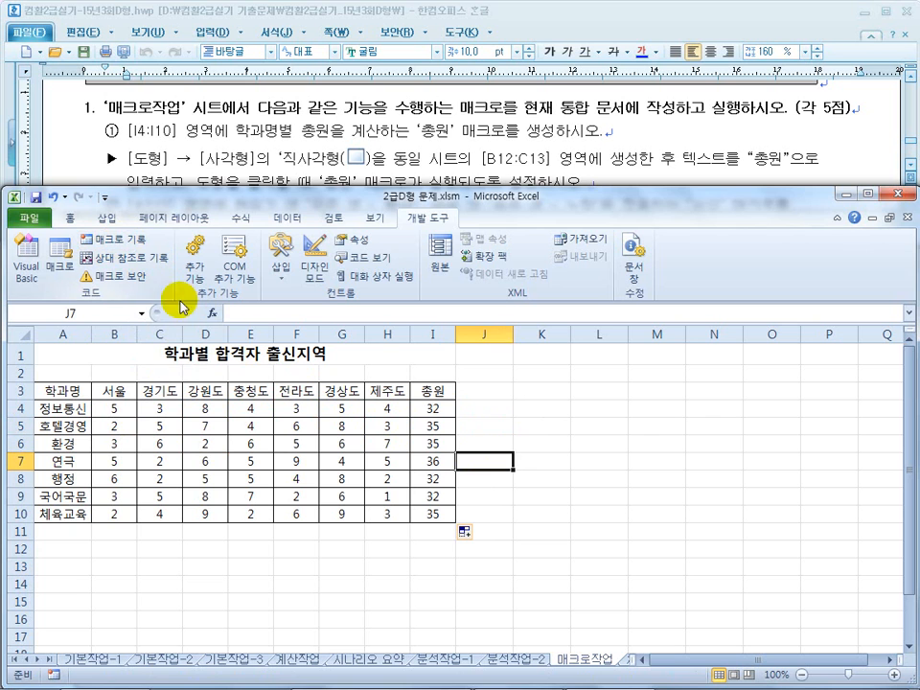
# - Read the 서식 macro task in the exam document and start recording a macro named 서식 in the current workbook
pyautogui.click(256, 158)
pyautogui.moveTo(256, 158); pyautogui.dragTo(379, 165)
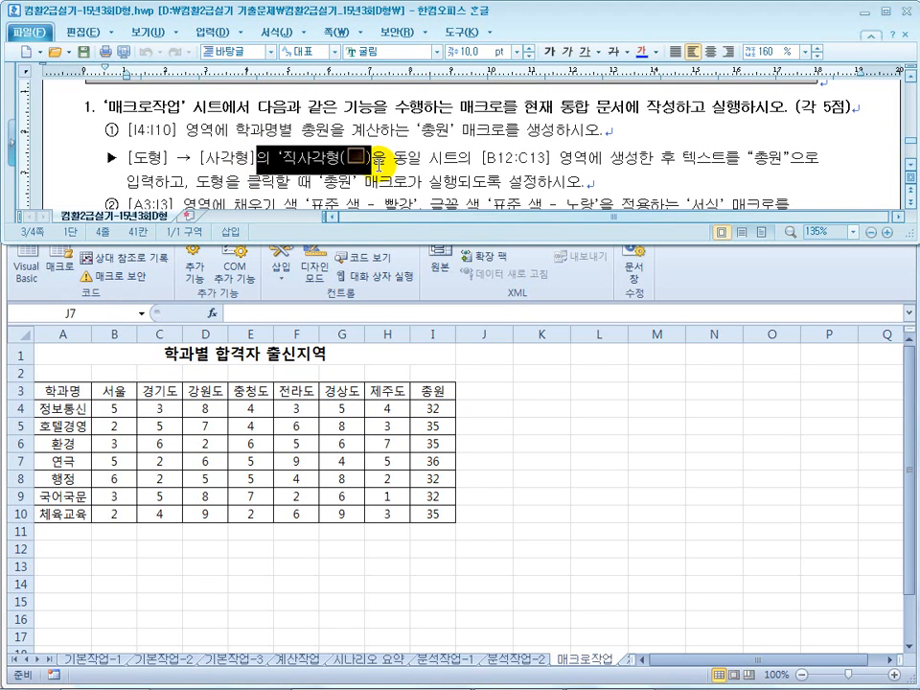
pyautogui.click(230, 144)
pyautogui.scroll(-3, 230, 143)
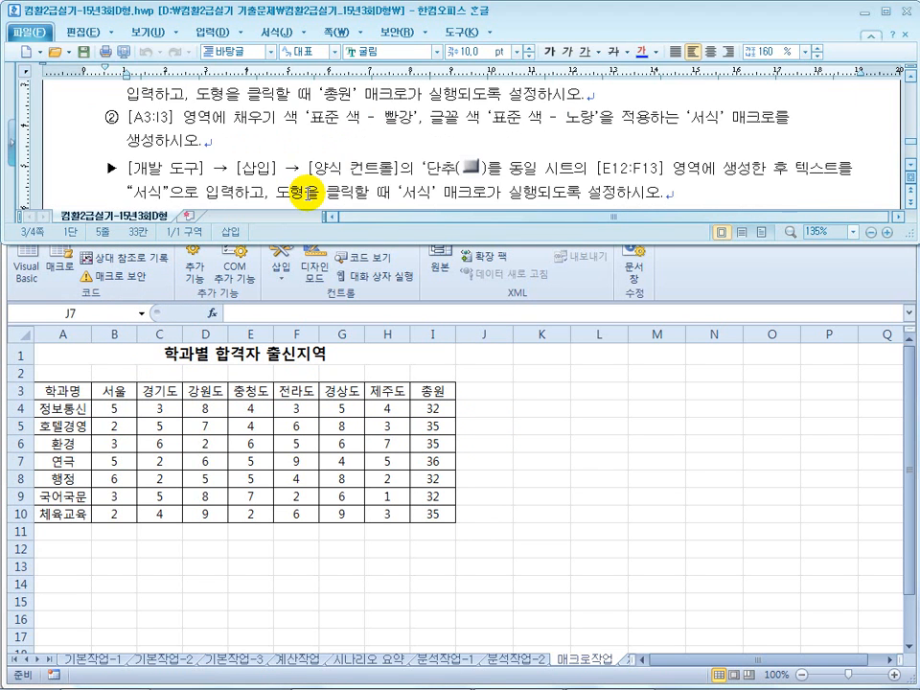
pyautogui.scroll(1, 707, 119)
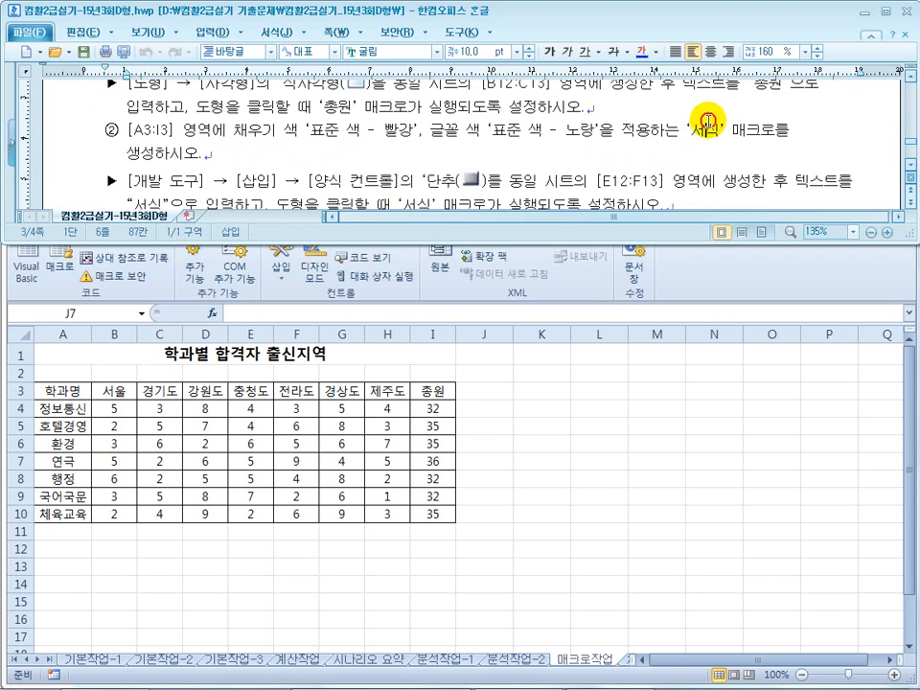
pyautogui.click(470, 437)
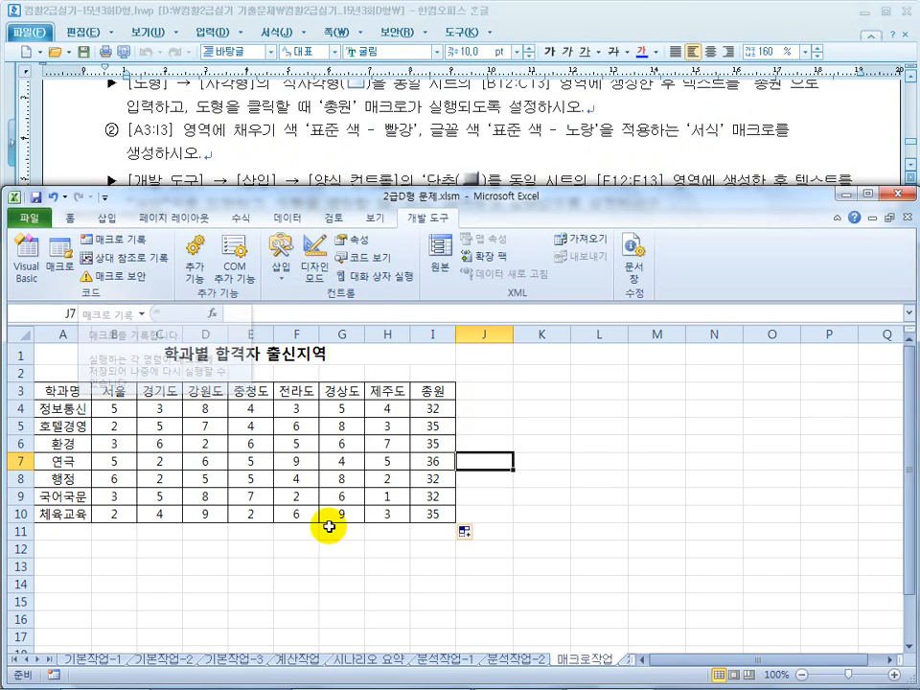
pyautogui.click(129, 245)
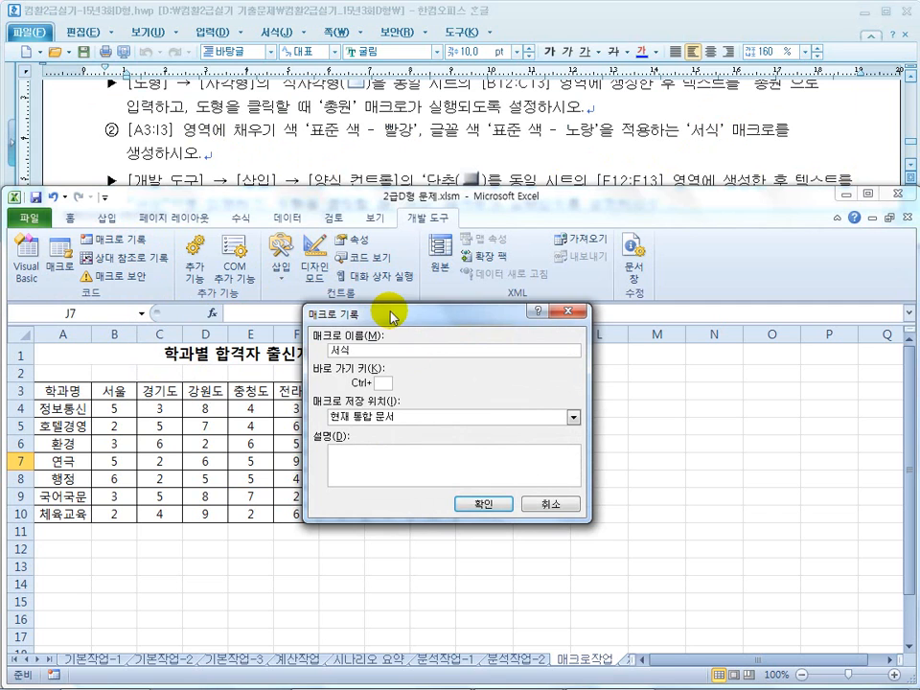
pyautogui.click(482, 503)
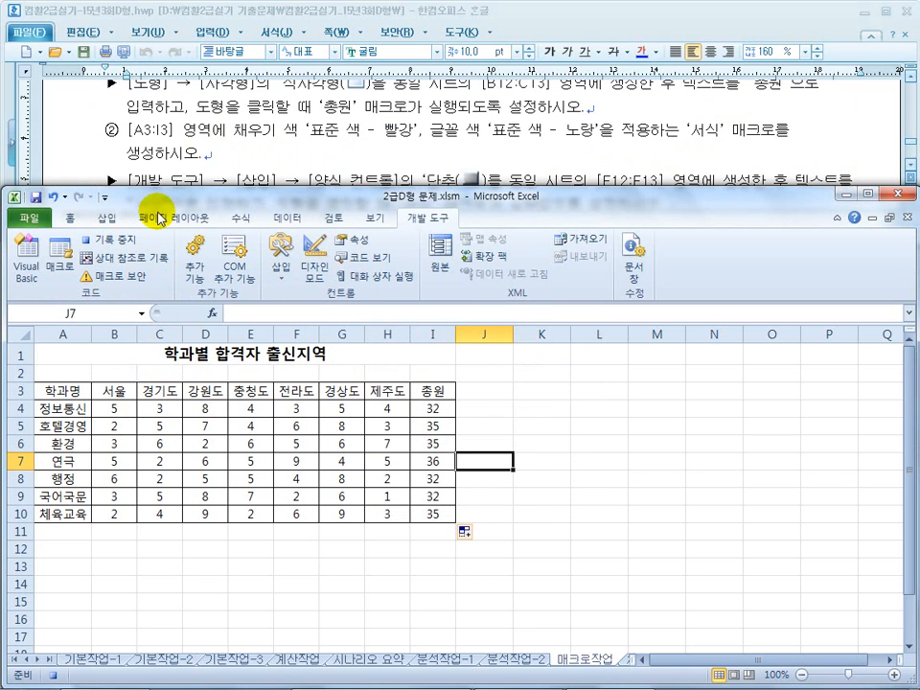
# - Fill the header cells A3:I3 with the standard color red
pyautogui.moveTo(68, 384); pyautogui.dragTo(437, 391)
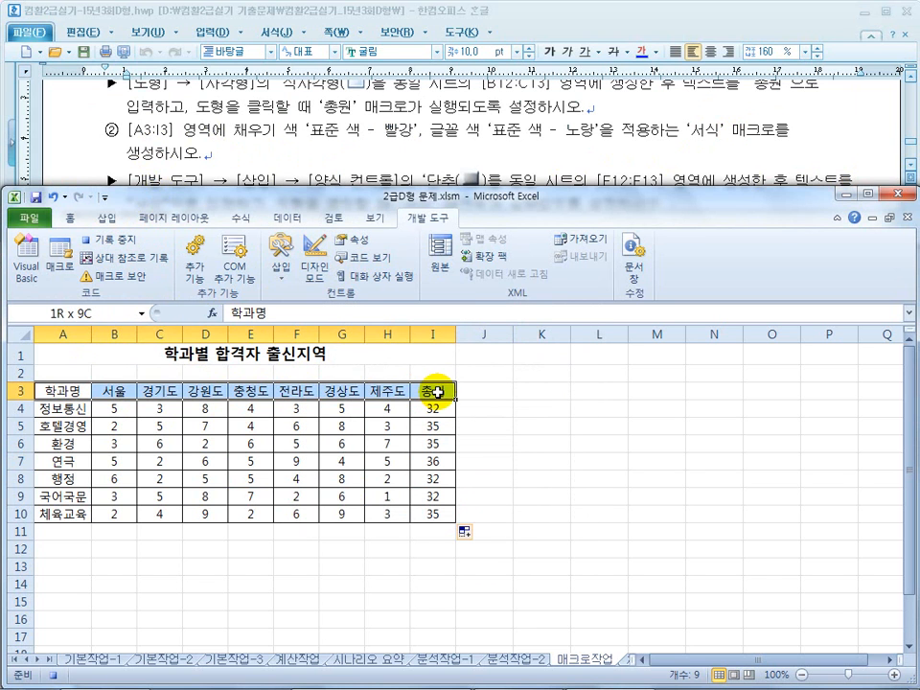
pyautogui.click(69, 217)
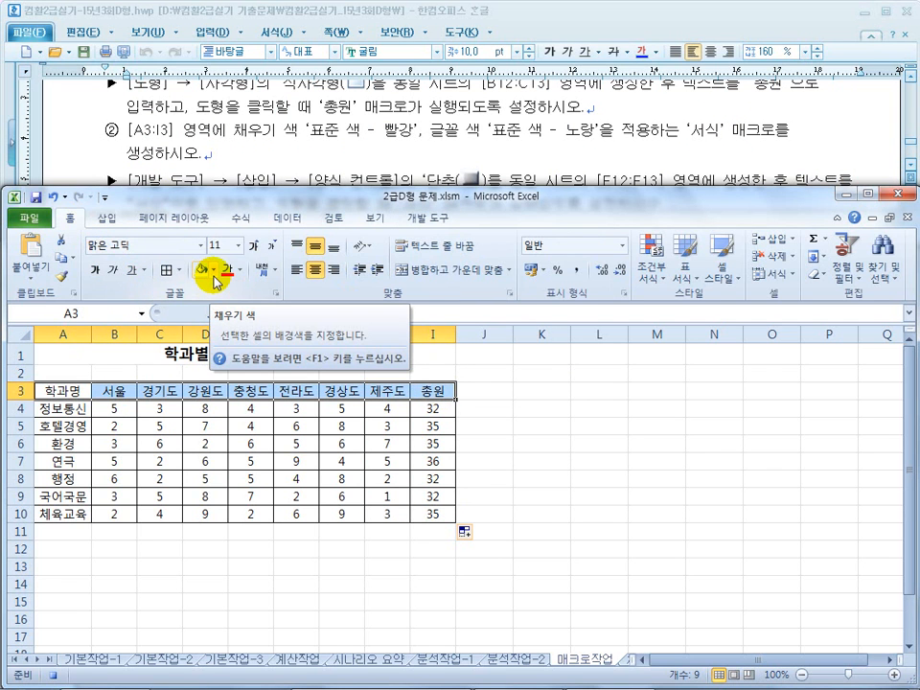
pyautogui.click(213, 274)
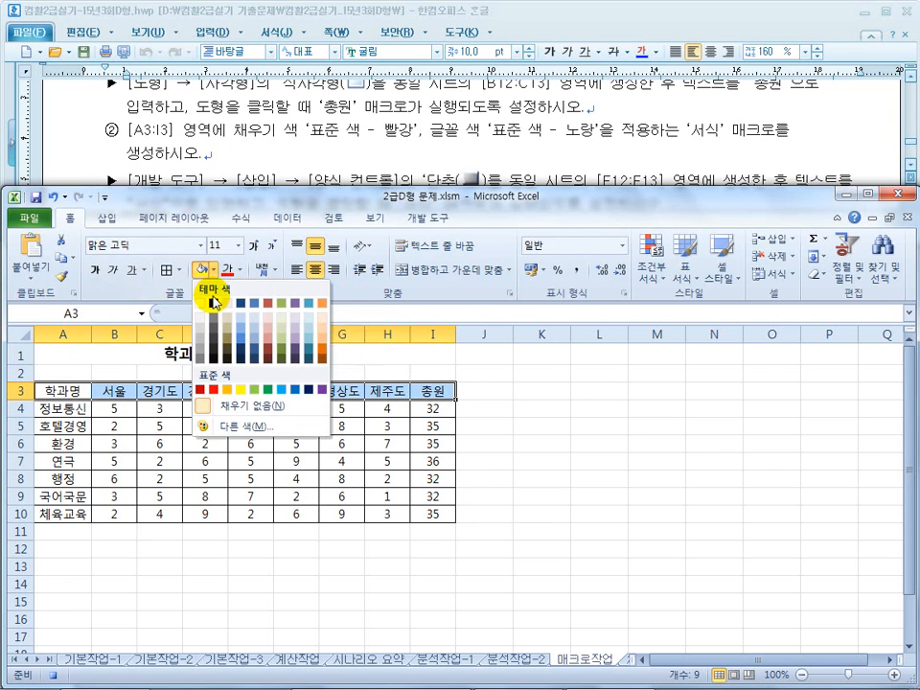
pyautogui.click(213, 393)
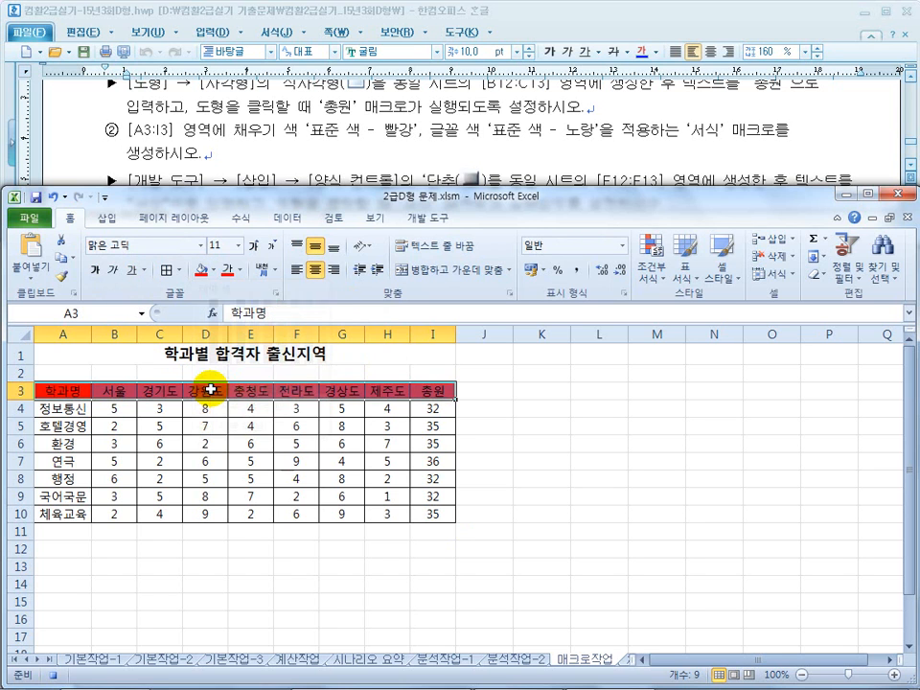
# - Set the font color of A3:I3 to standard yellow, deselect the range and stop recording the macro
pyautogui.click(238, 271)
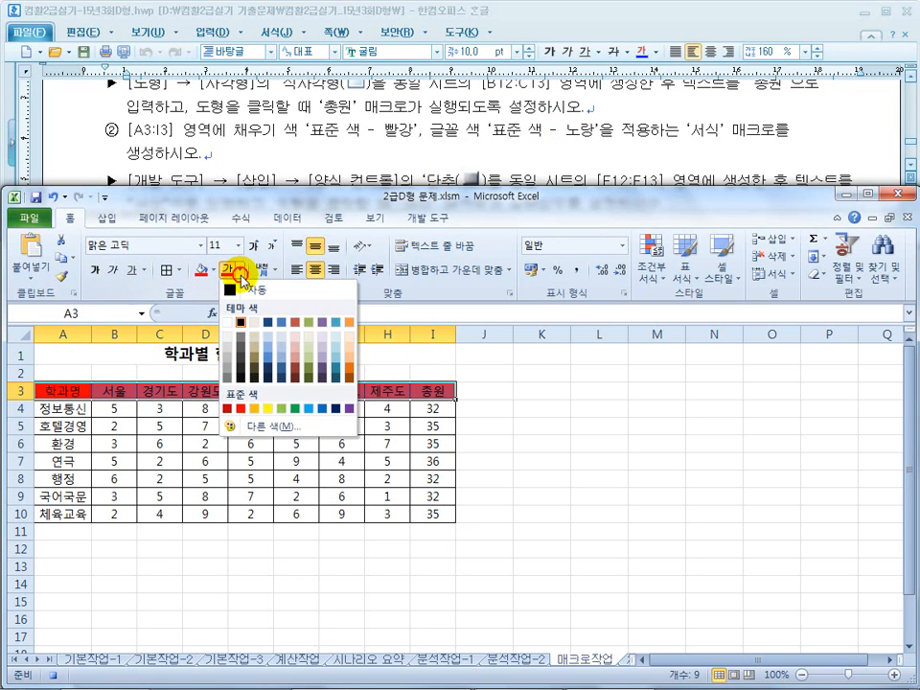
pyautogui.click(270, 412)
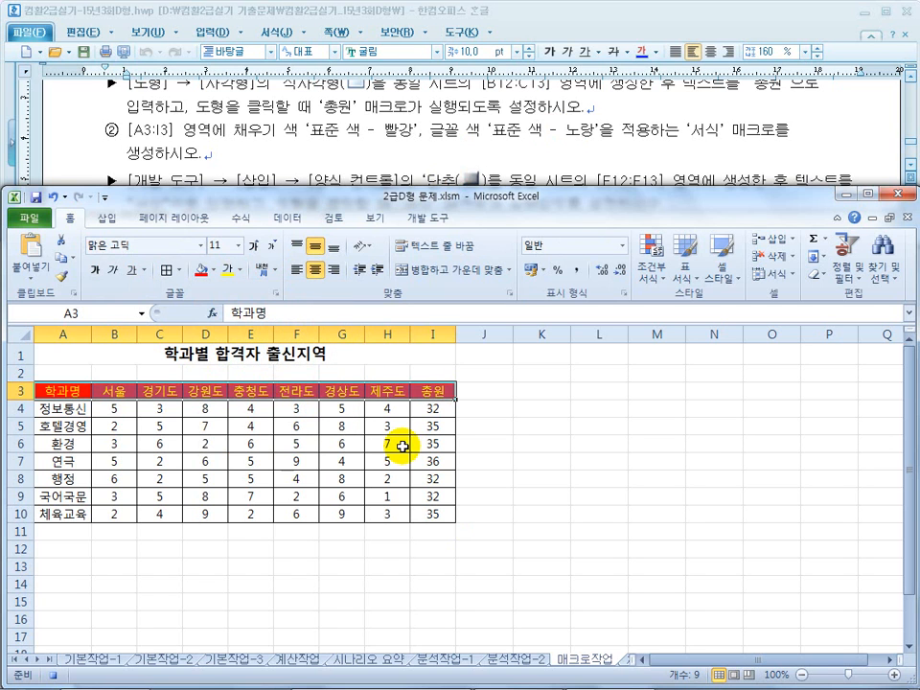
pyautogui.click(488, 422)
pyautogui.click(428, 218)
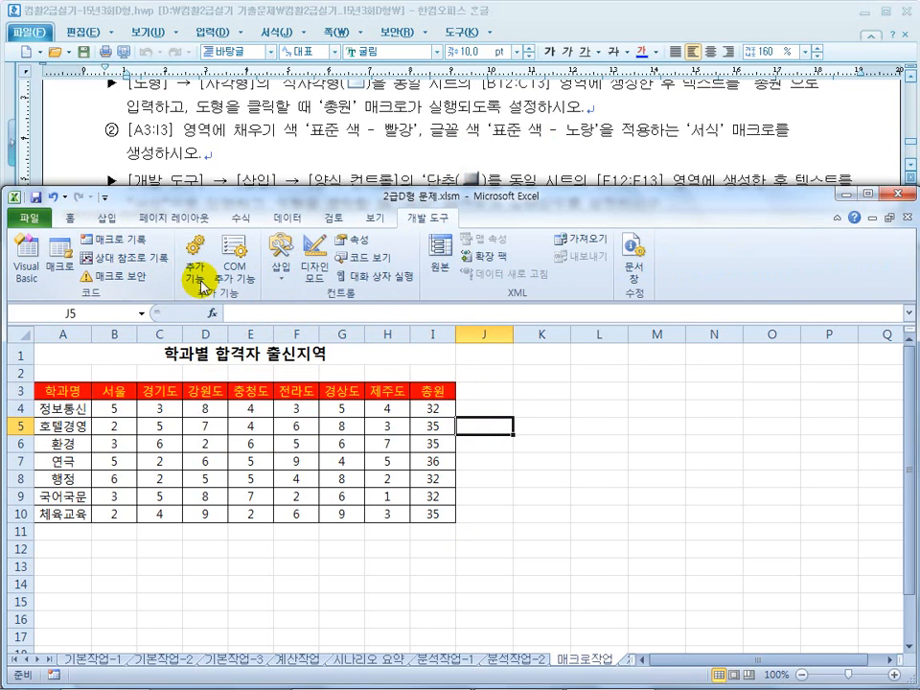
# - Recheck the exam's shape instructions, draw a rectangle over B12:C13 and enter 총원 as its text
pyautogui.click(298, 153)
pyautogui.scroll(2, 301, 163)
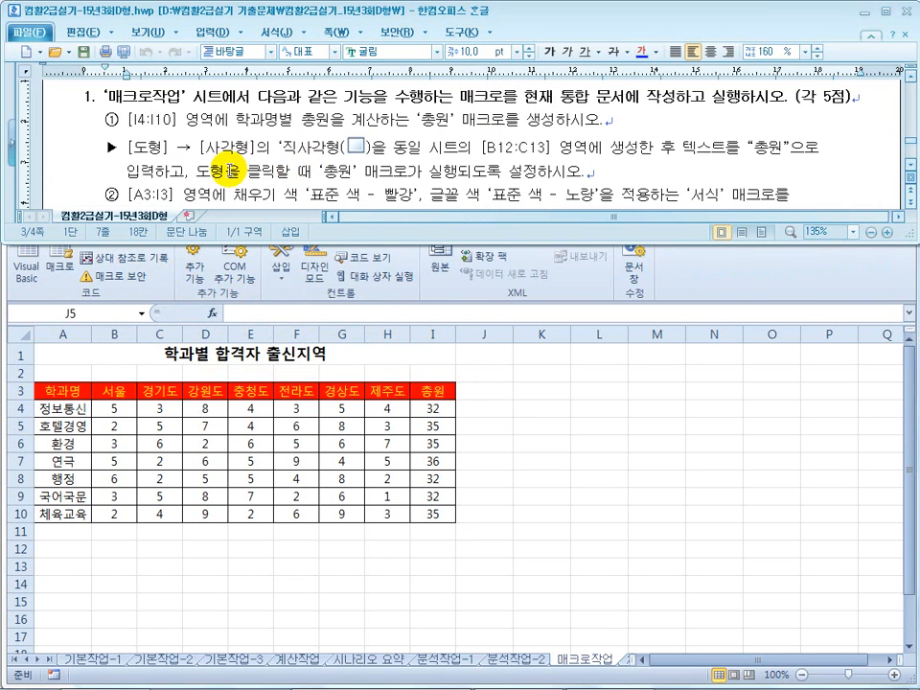
pyautogui.click(393, 299)
pyautogui.click(68, 222)
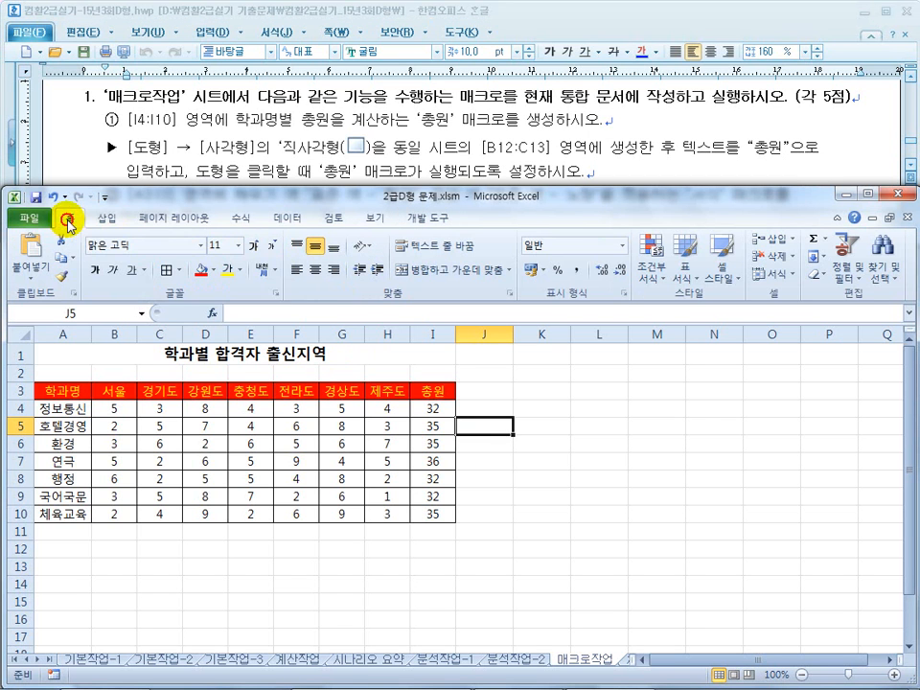
pyautogui.click(108, 226)
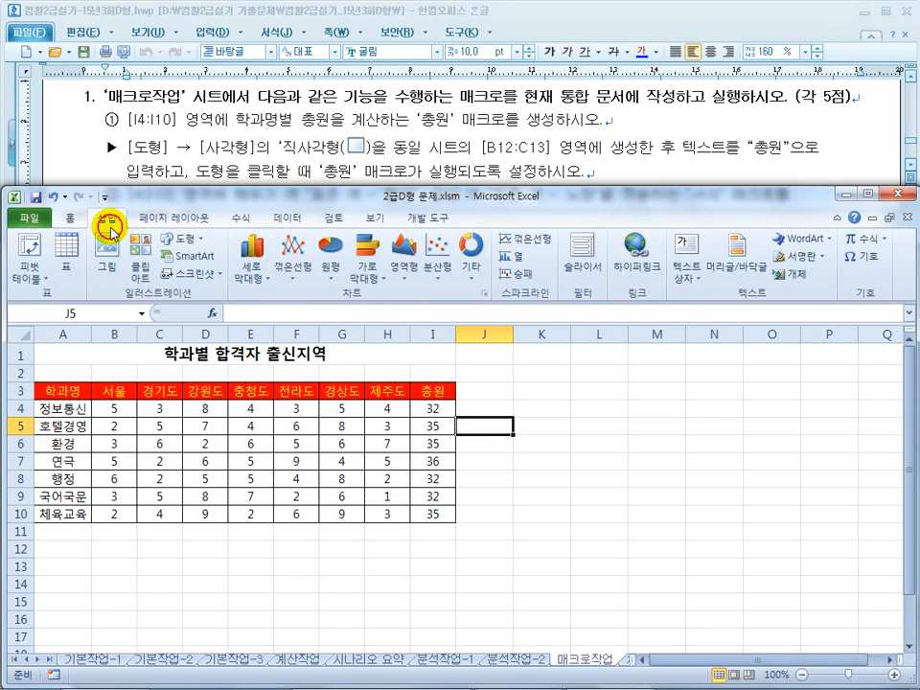
pyautogui.click(181, 237)
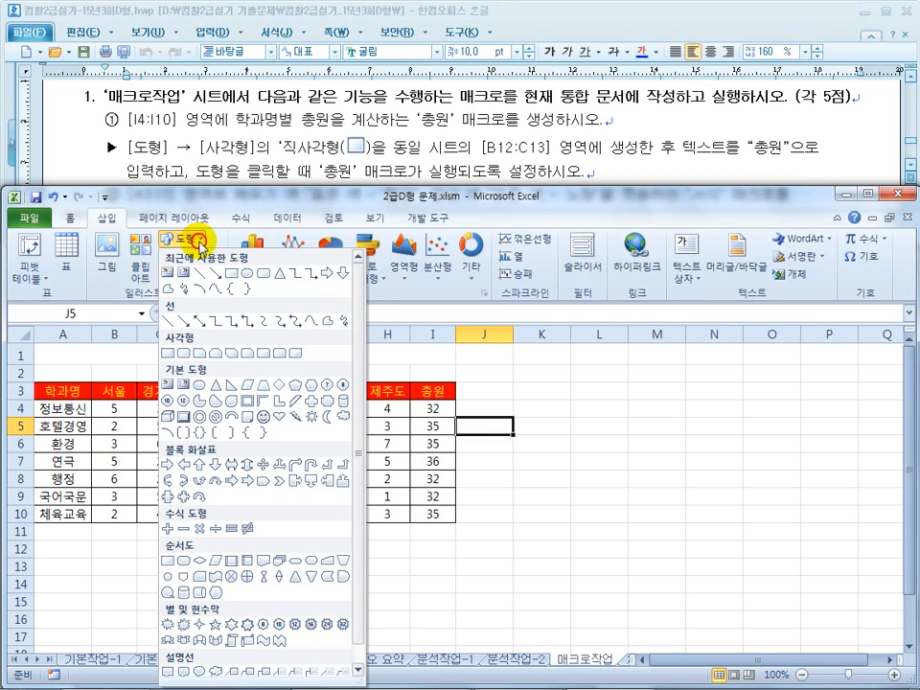
pyautogui.click(165, 356)
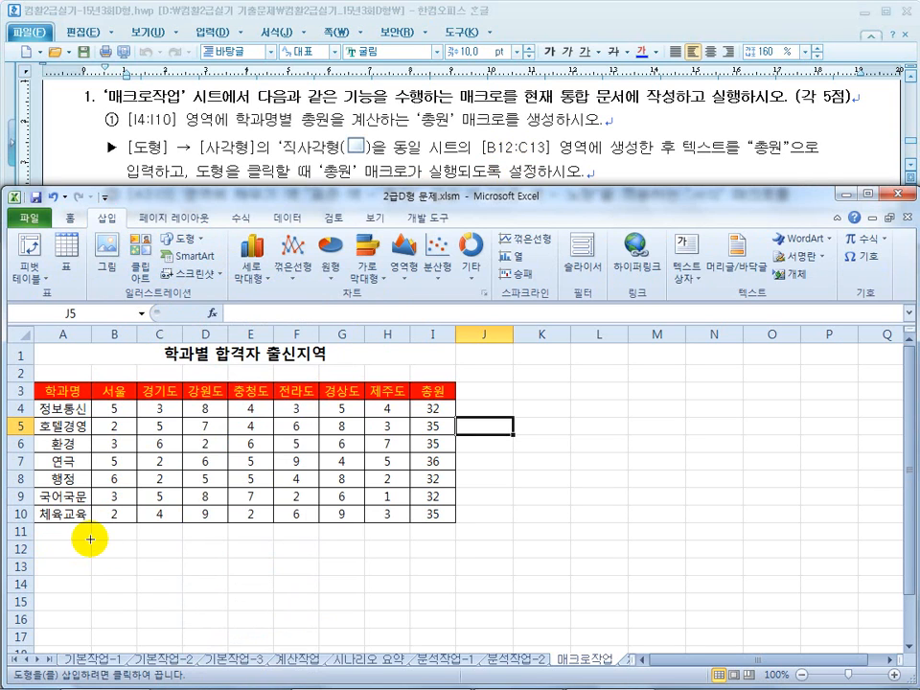
pyautogui.moveTo(90, 540)
pyautogui.mouseDown()
pyautogui.moveTo(145, 576)
pyautogui.moveTo(178, 579)
pyautogui.mouseUp()
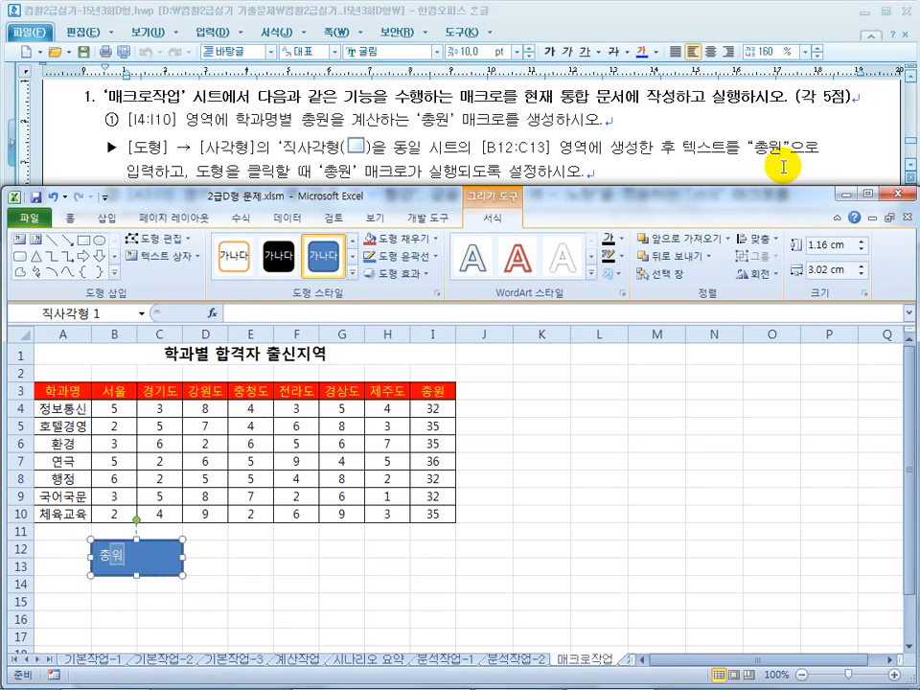
pyautogui.click(253, 569)
# - Assign the 총원 macro to the rectangle over B12:C13 and deselect the shape
pyautogui.click(142, 570)
pyautogui.rightClick(142, 569)
pyautogui.click(187, 499)
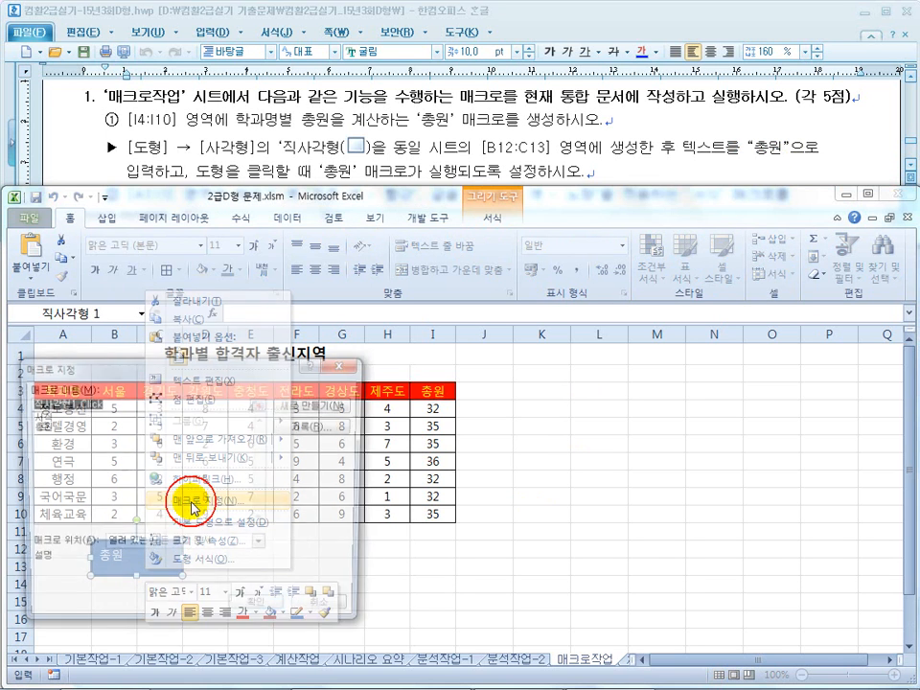
pyautogui.click(37, 426)
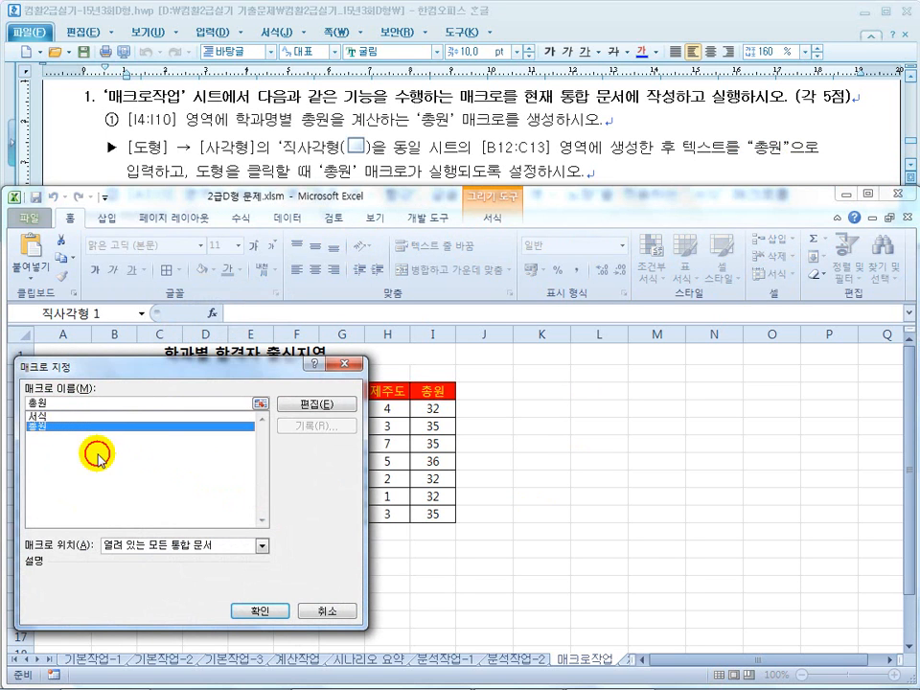
pyautogui.click(248, 611)
pyautogui.click(328, 588)
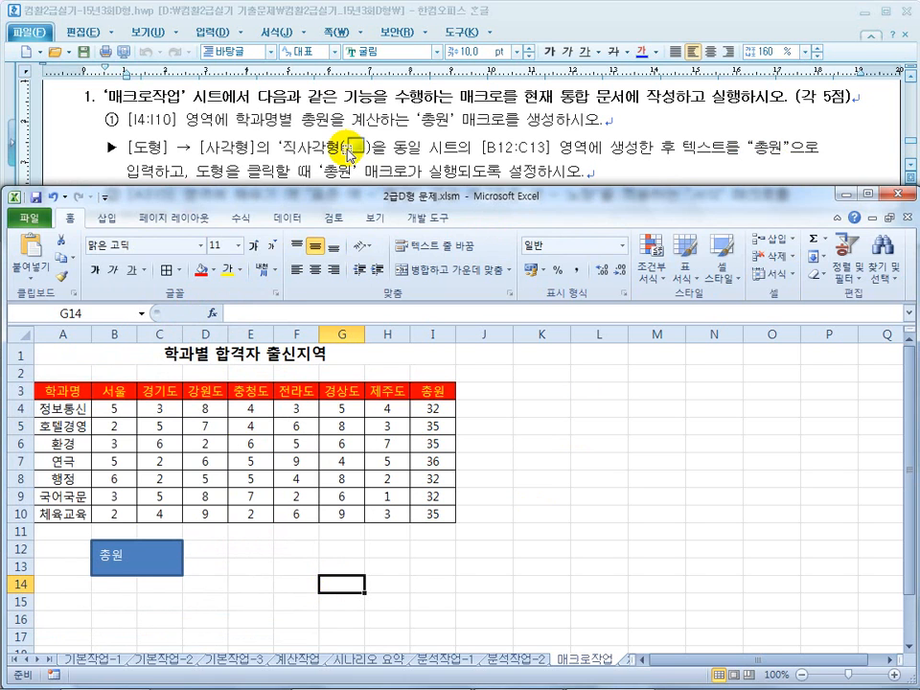
# - Check the exam document's button instructions, return to Excel and draw a form-control button over E12:F13 on the 매크로작업 sheet
pyautogui.click(304, 148)
pyautogui.scroll(-3, 304, 147)
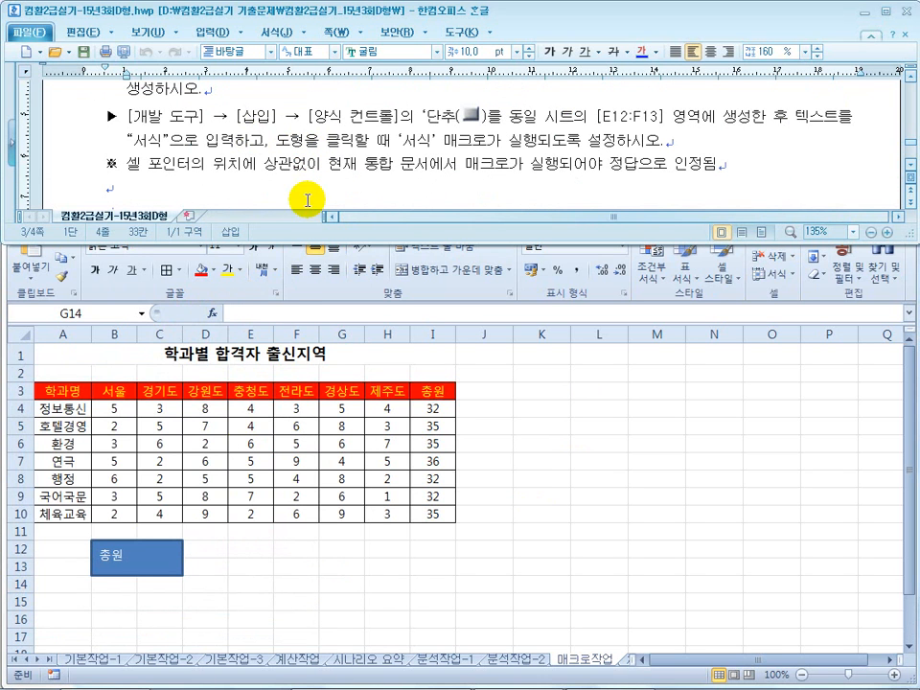
pyautogui.click(469, 469)
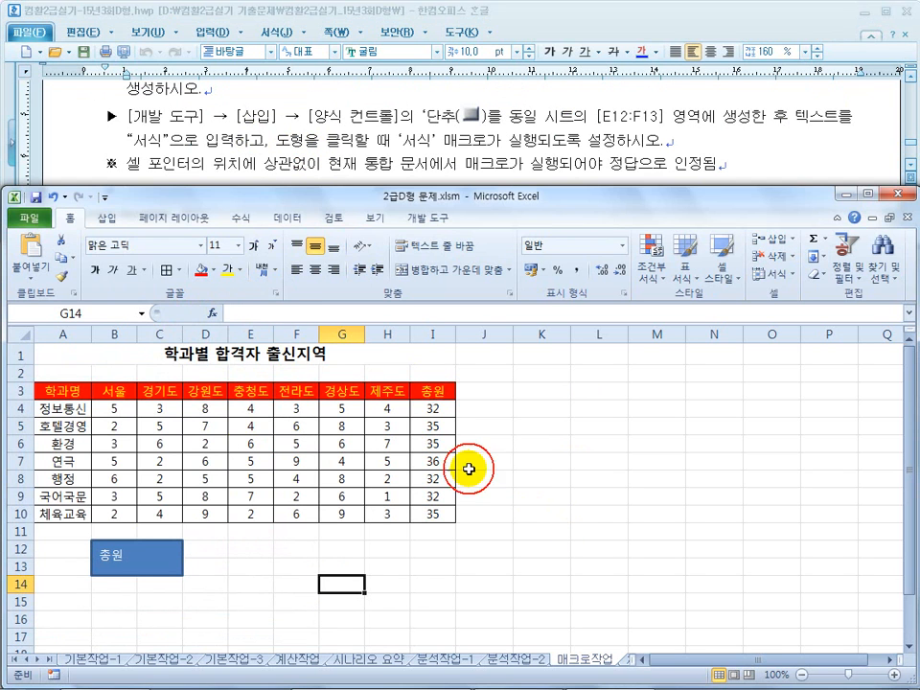
pyautogui.click(430, 229)
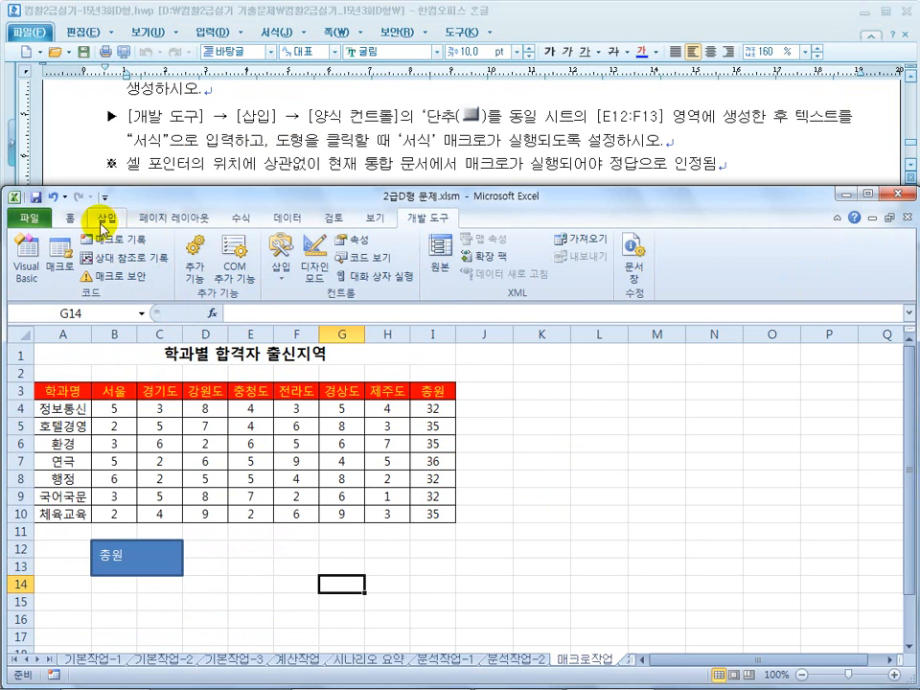
pyautogui.click(282, 273)
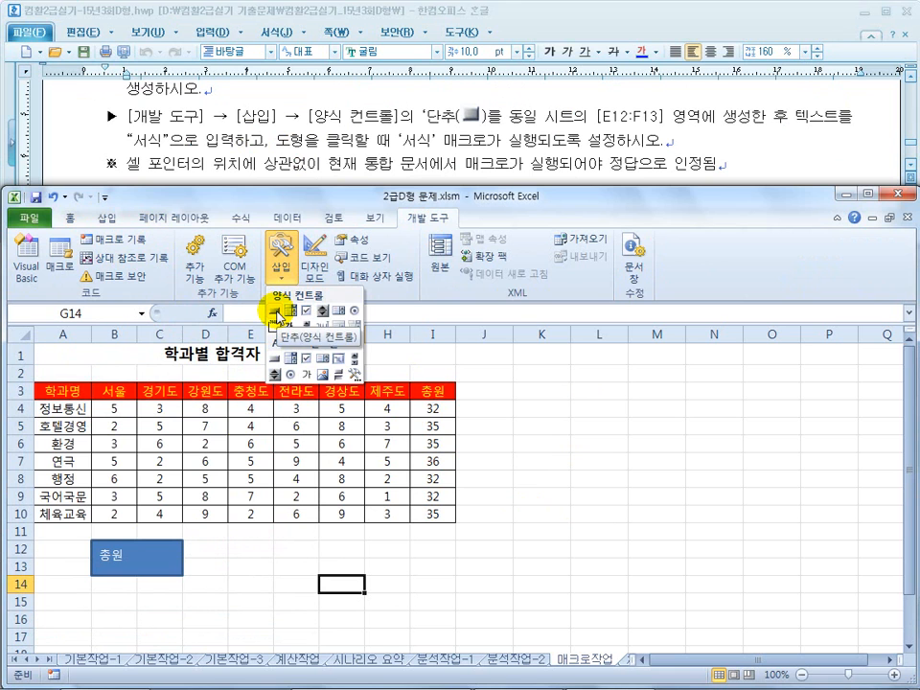
pyautogui.click(278, 312)
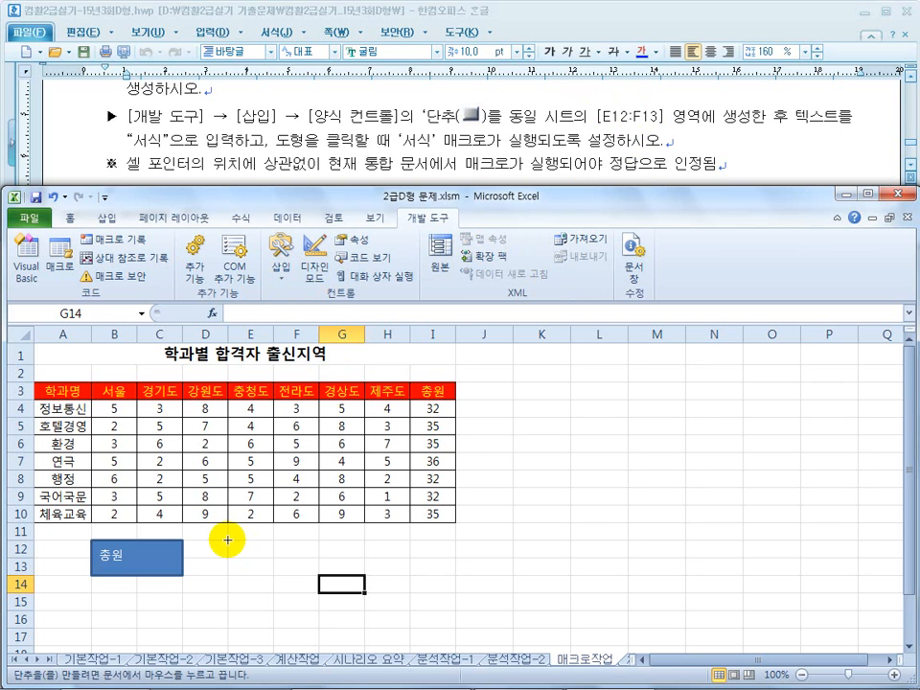
pyautogui.moveTo(228, 540); pyautogui.dragTo(332, 573)
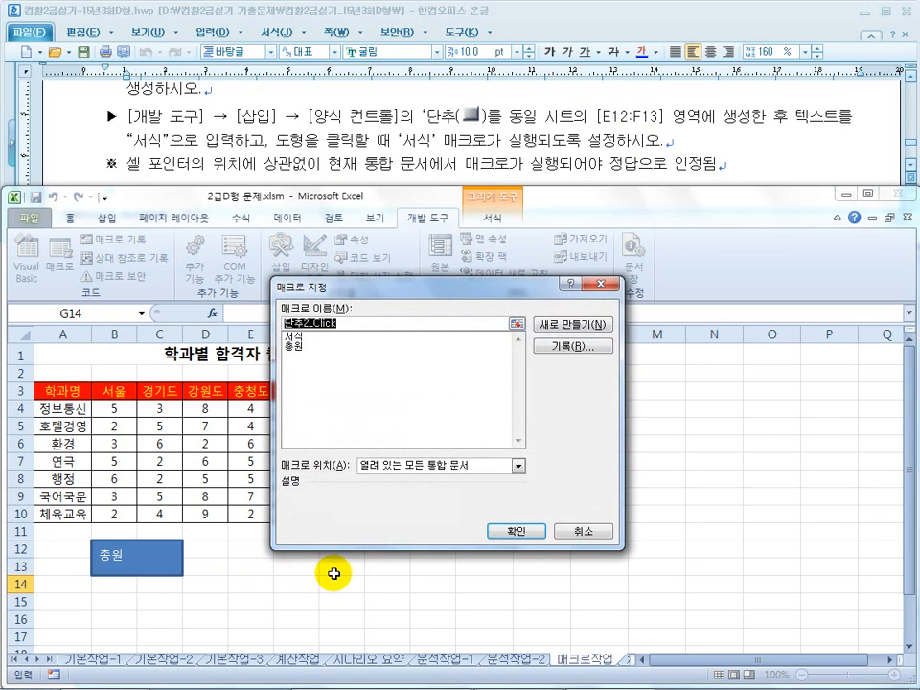
# - Assign the 서식 macro to the new button over E12:F13, label it 서식 and deselect it
pyautogui.click(295, 336)
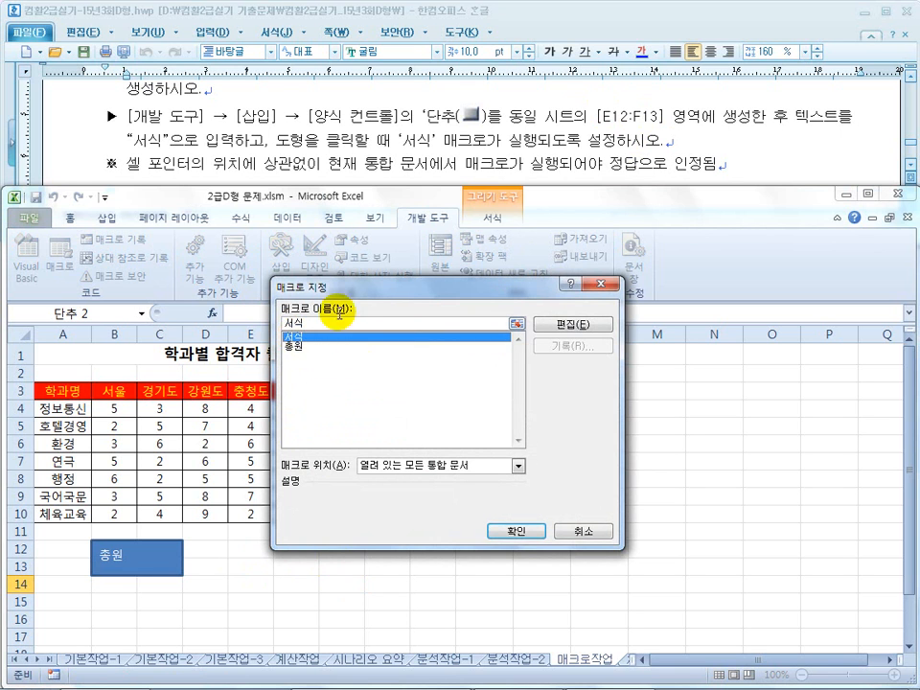
pyautogui.click(493, 532)
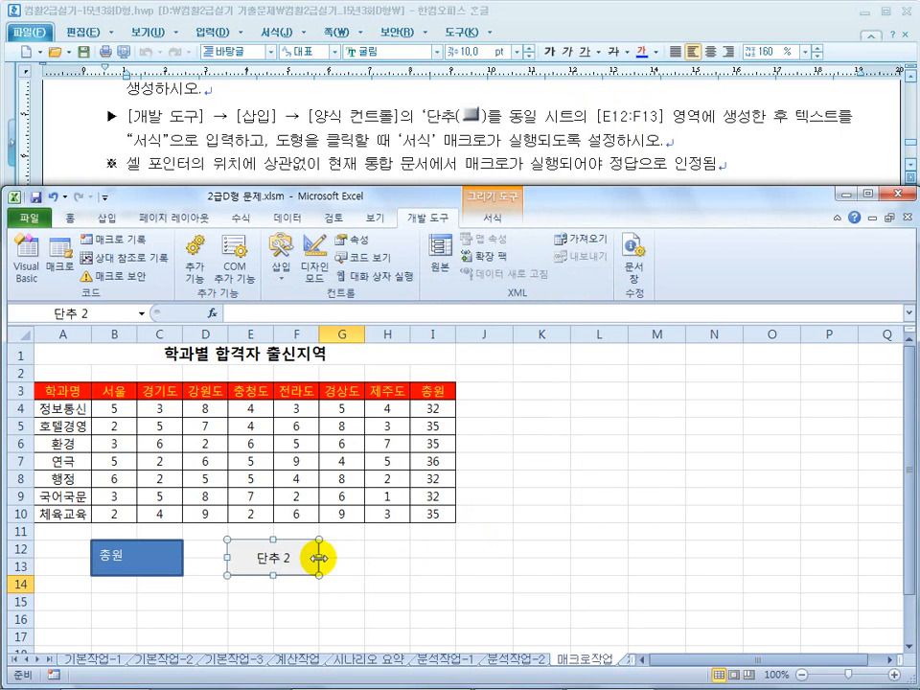
pyautogui.click(250, 556)
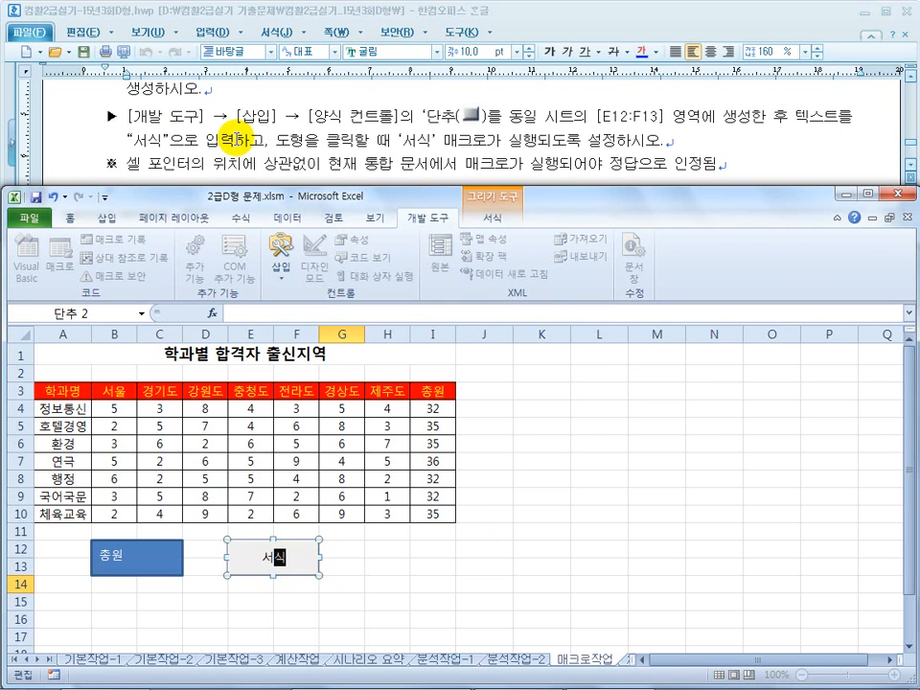
pyautogui.click(459, 567)
# - Clear the 총원 totals in I4:I10 and deselect the range
pyautogui.moveTo(428, 410); pyautogui.dragTo(425, 511)
pyautogui.press('Delete')
pyautogui.click(489, 479)
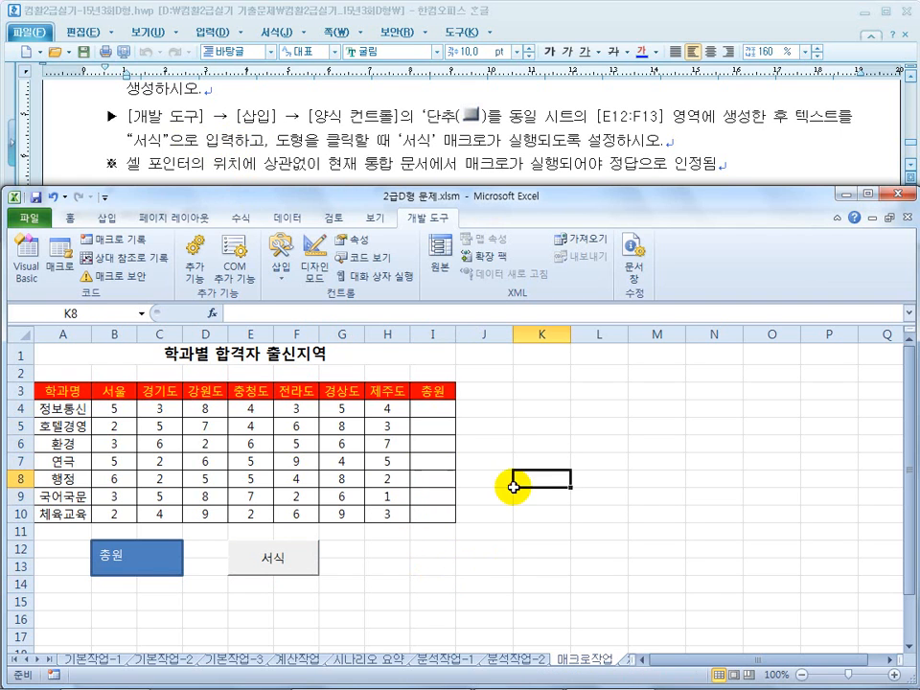
# - Select the header cells A3:I3
pyautogui.moveTo(57, 392); pyautogui.dragTo(447, 402)
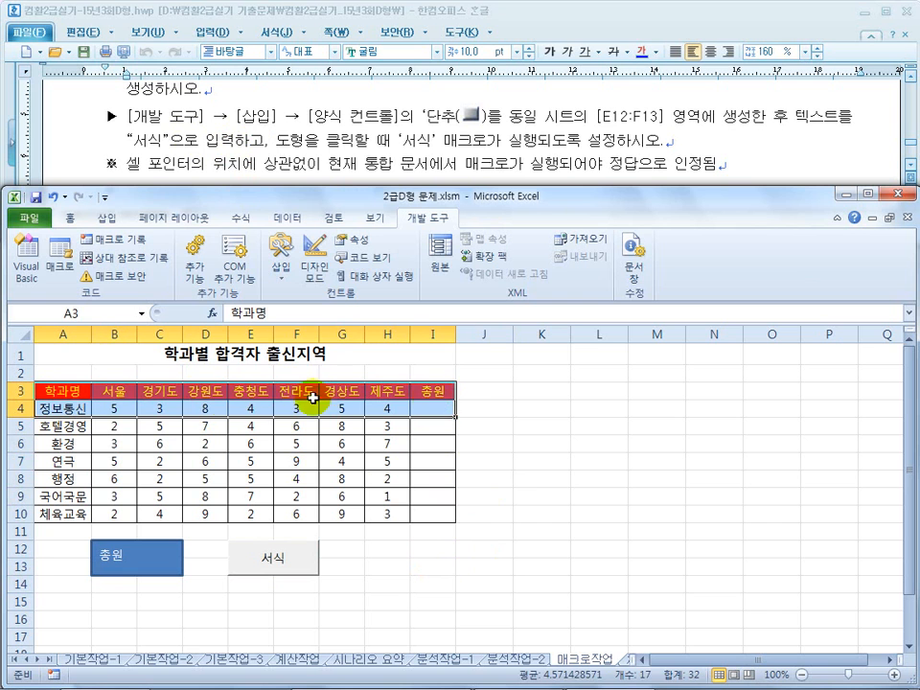
pyautogui.moveTo(55, 389); pyautogui.dragTo(437, 390)
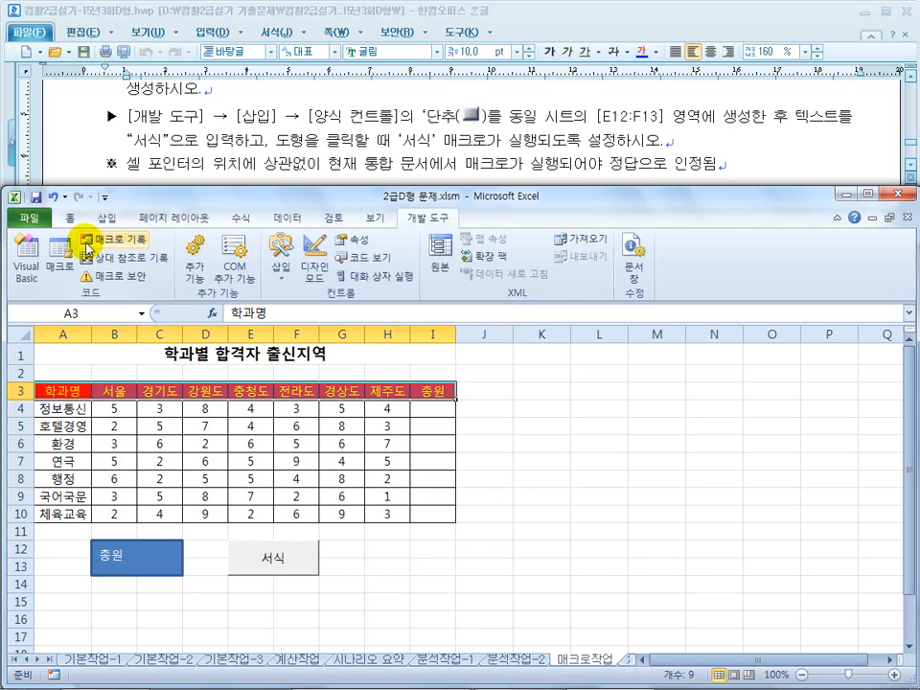
# - Remove the fill color from the header row A3:I3 and reset its font color to automatic
pyautogui.click(71, 218)
pyautogui.click(213, 270)
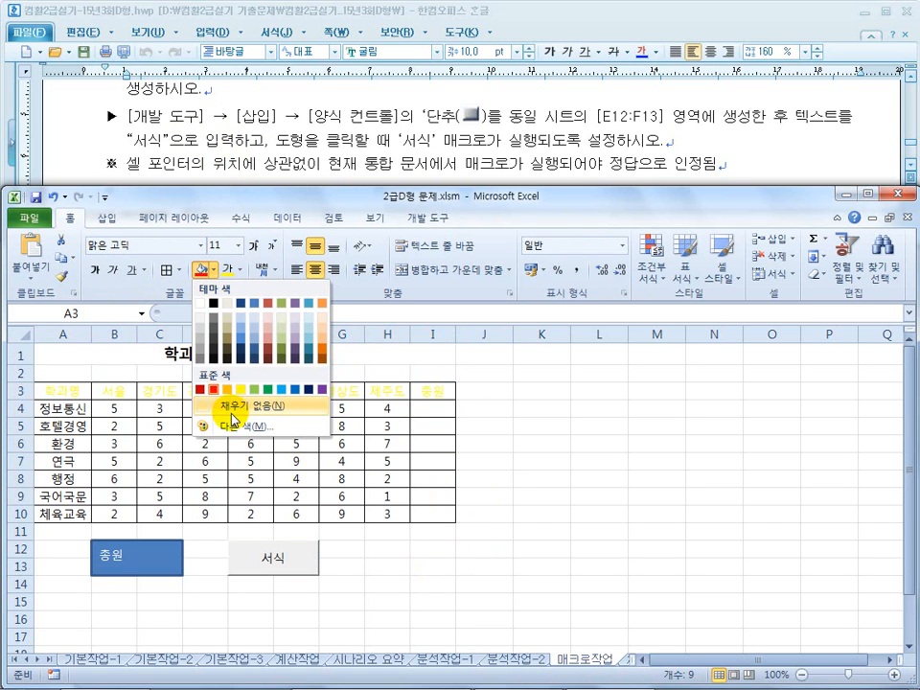
pyautogui.click(236, 410)
pyautogui.click(238, 270)
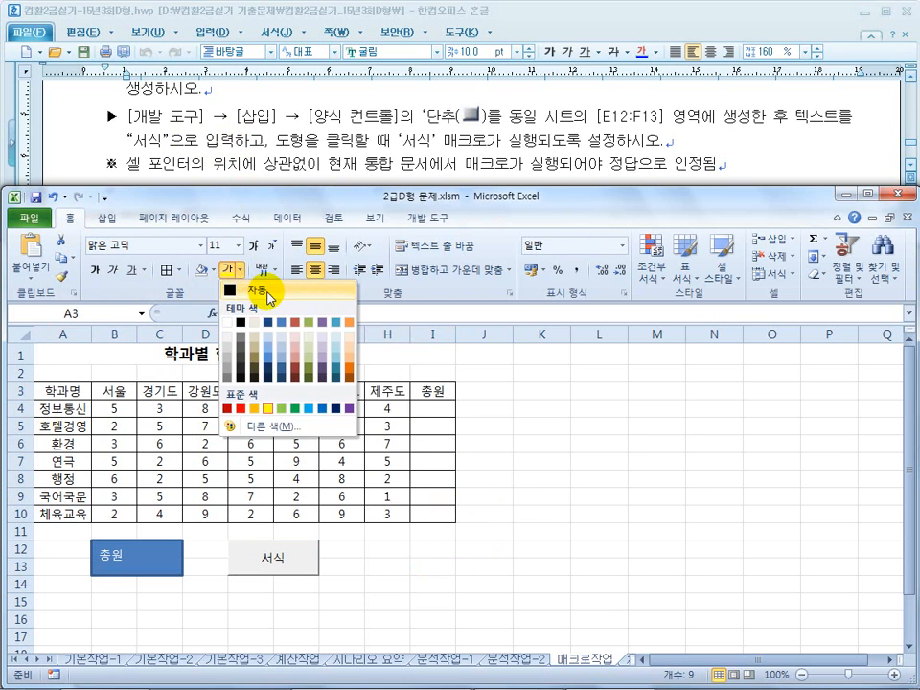
pyautogui.click(250, 295)
# - Run the 총원 shape's macro and the 서식 button's macro with an empty cell selected
pyautogui.click(547, 425)
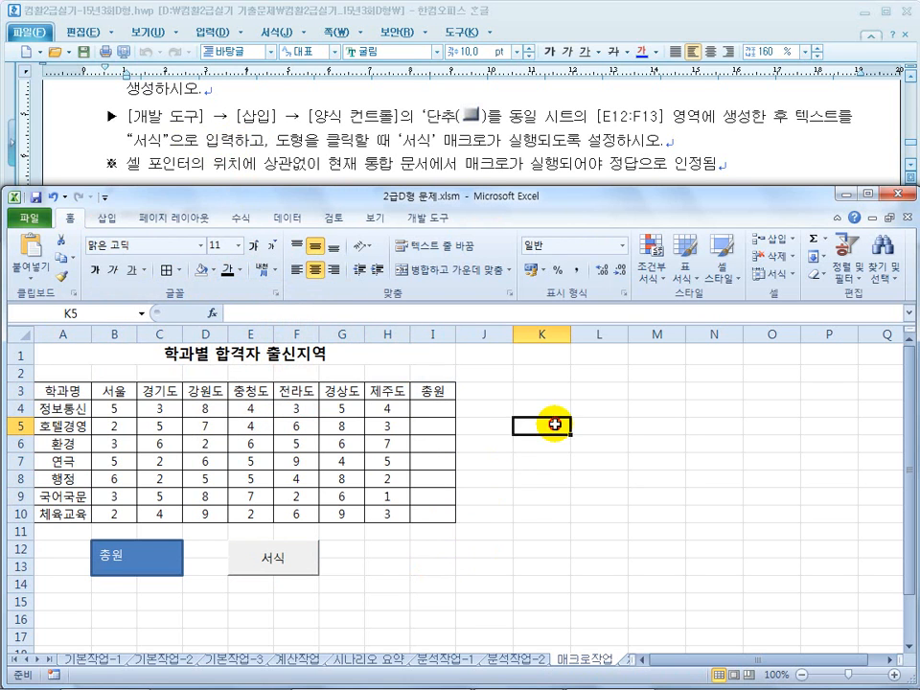
pyautogui.click(133, 557)
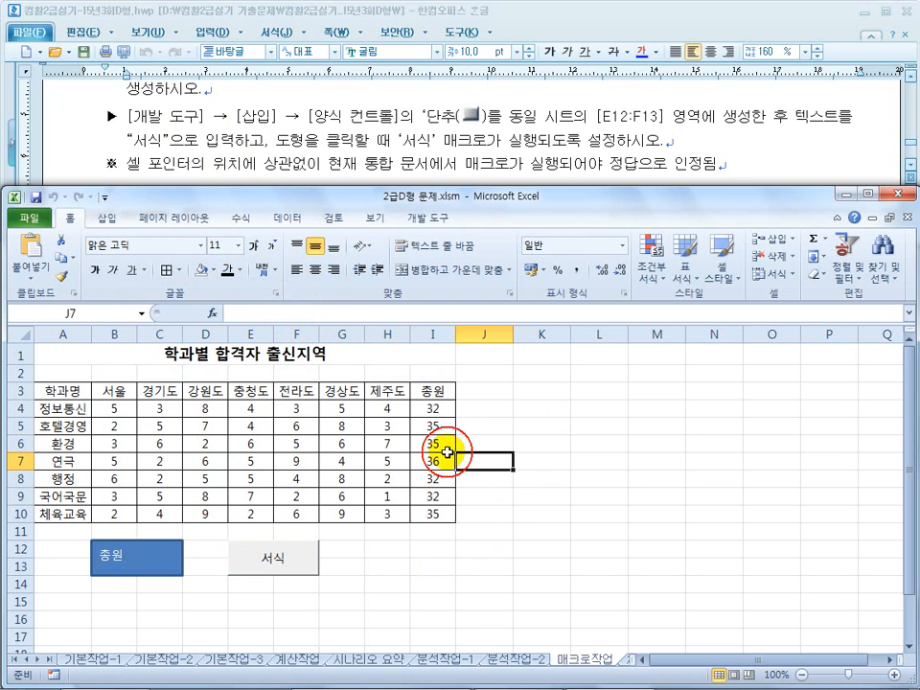
pyautogui.click(282, 566)
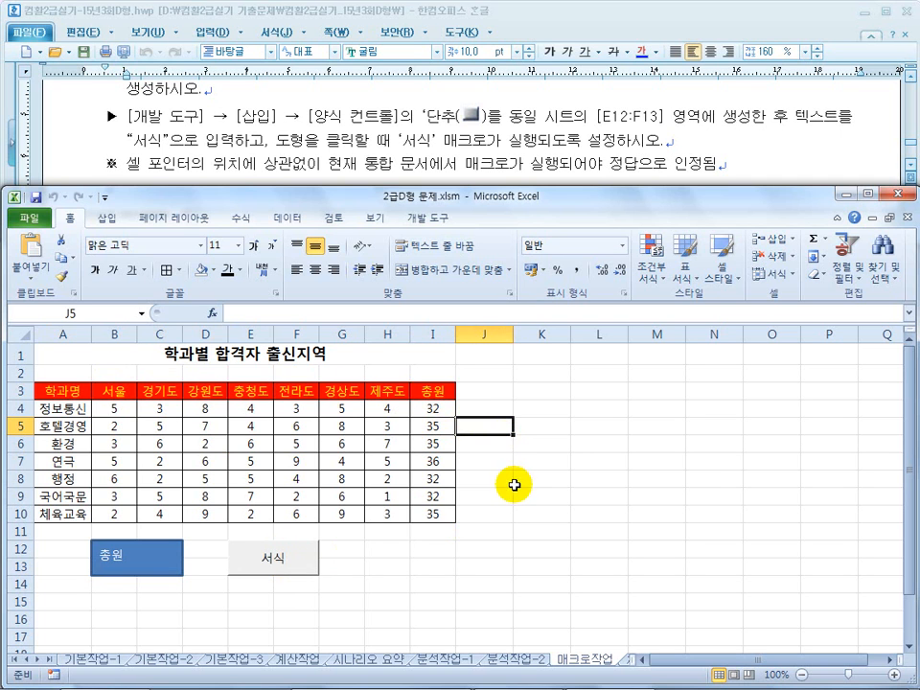
# - Open the 차트작업 sheet and locate the chart-editing instructions of problem 2 in the exam document
pyautogui.moveTo(628, 659); pyautogui.dragTo(699, 659)
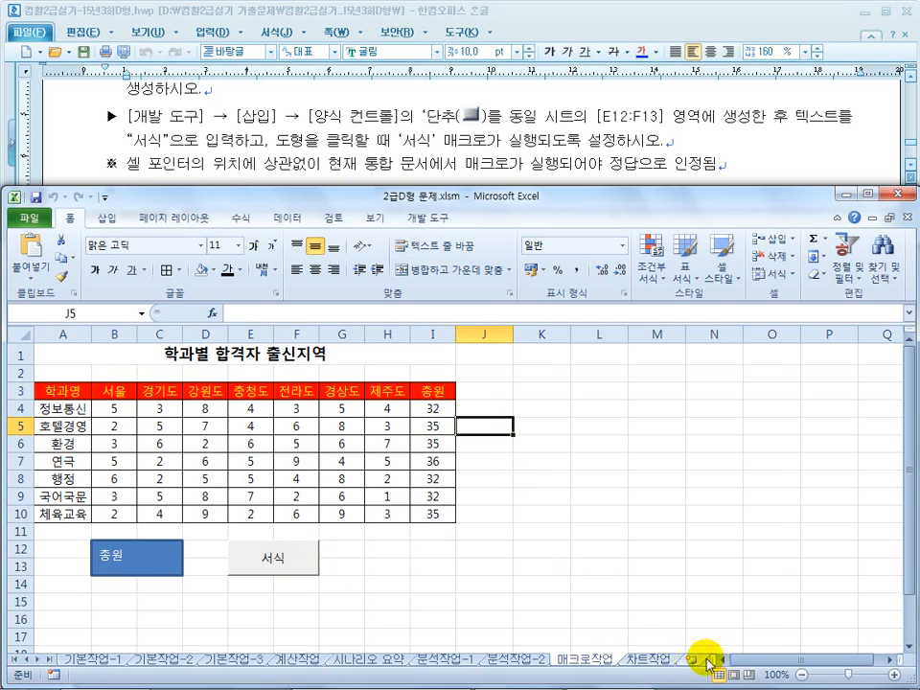
pyautogui.click(645, 659)
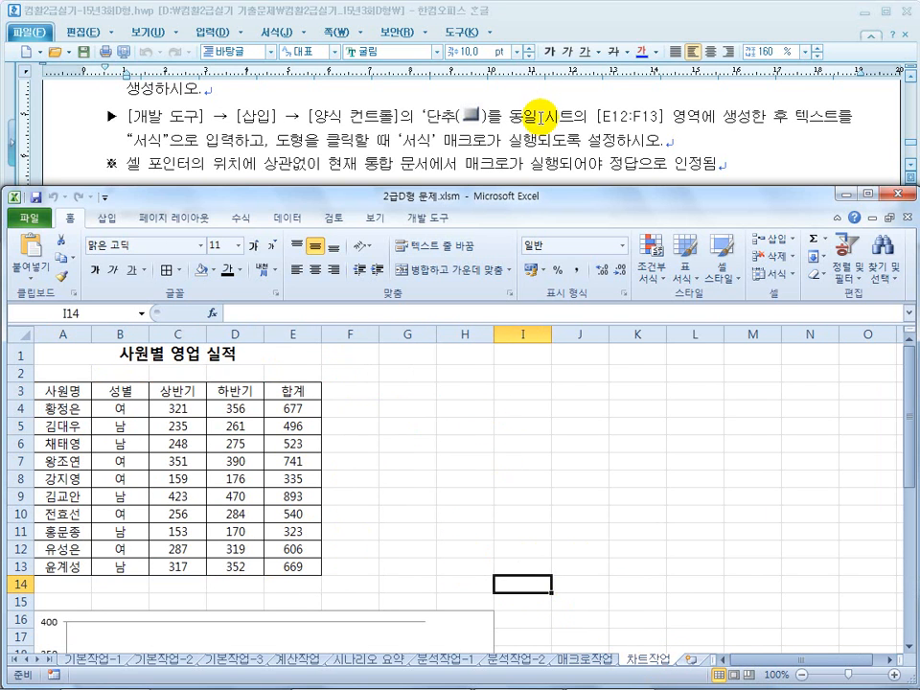
pyautogui.click(467, 156)
pyautogui.scroll(-4, 467, 156)
pyautogui.scroll(2, 466, 155)
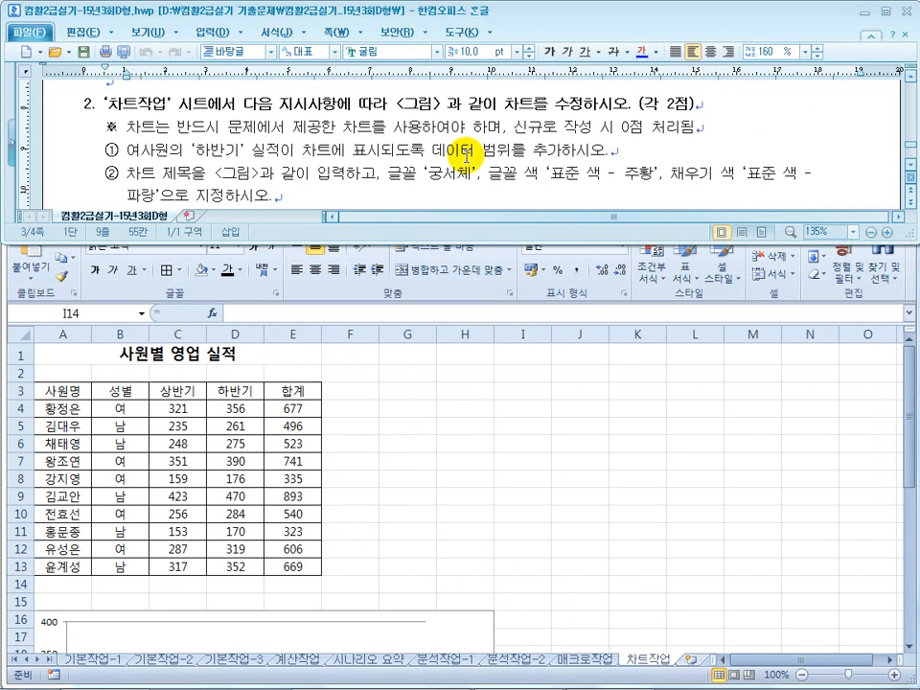
pyautogui.moveTo(161, 151); pyautogui.dragTo(280, 150)
pyautogui.click(424, 156)
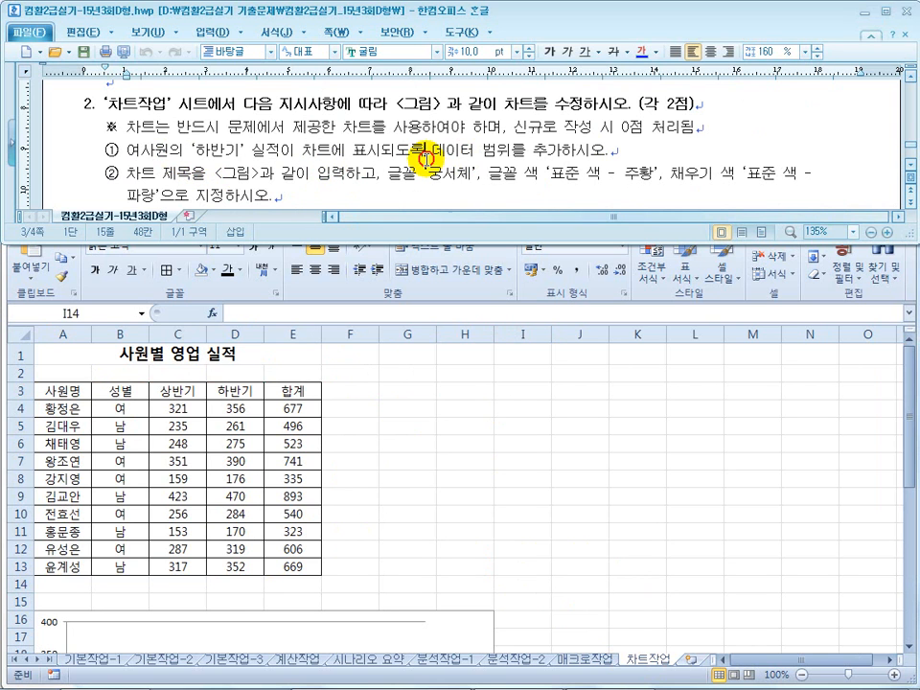
# - Examine the existing chart's series, the 하반기 column, and which table rows belong to female employees
pyautogui.click(383, 467)
pyautogui.scroll(-6, 382, 467)
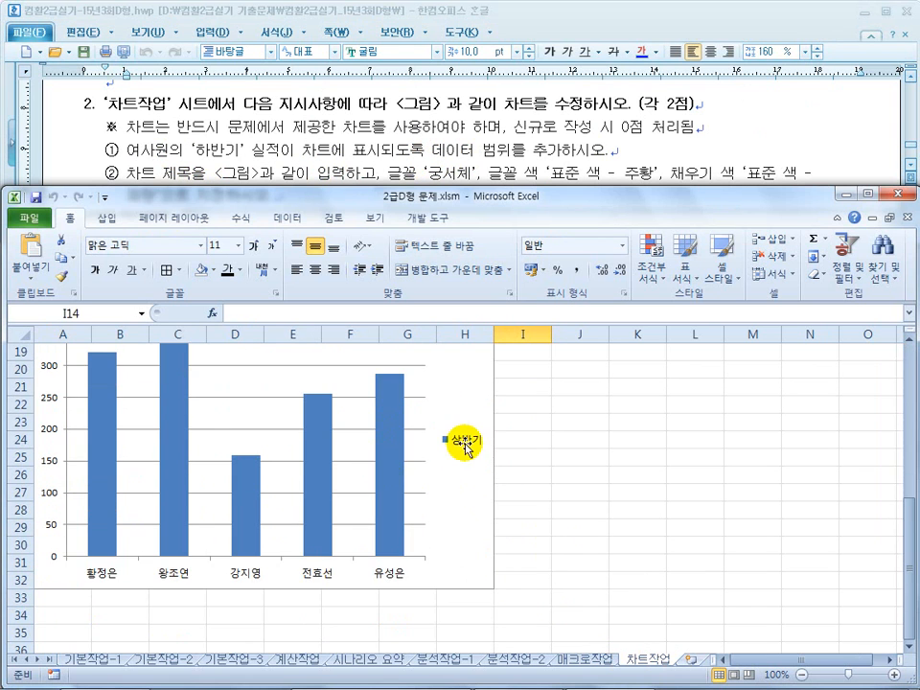
pyautogui.scroll(6, 422, 470)
pyautogui.moveTo(235, 390); pyautogui.dragTo(248, 568)
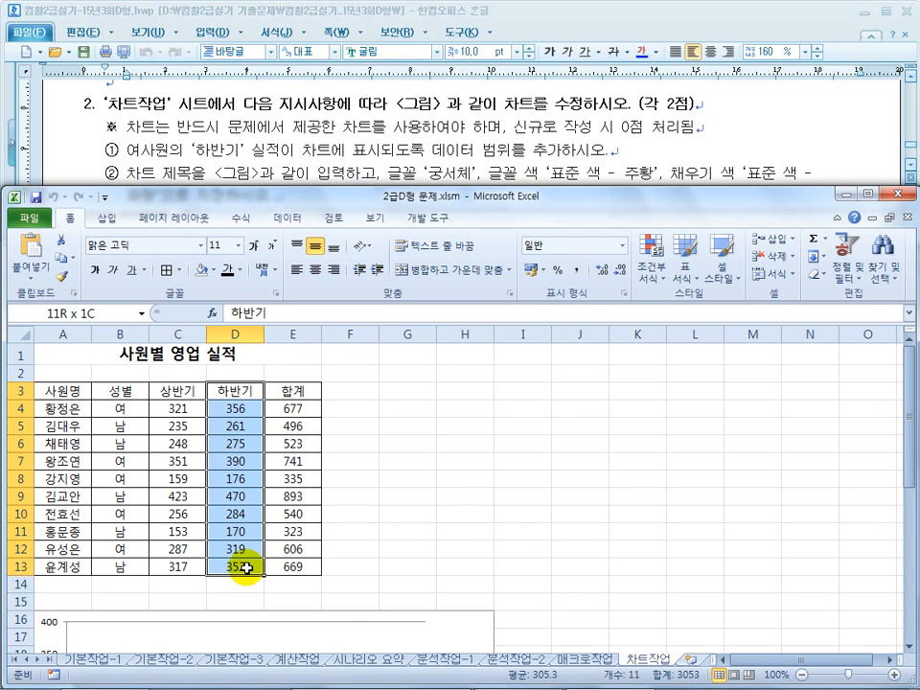
pyautogui.click(120, 408)
pyautogui.click(127, 463)
pyautogui.click(124, 479)
pyautogui.click(123, 516)
pyautogui.click(139, 549)
pyautogui.moveTo(235, 408); pyautogui.dragTo(233, 550)
pyautogui.click(422, 472)
pyautogui.scroll(-5, 422, 473)
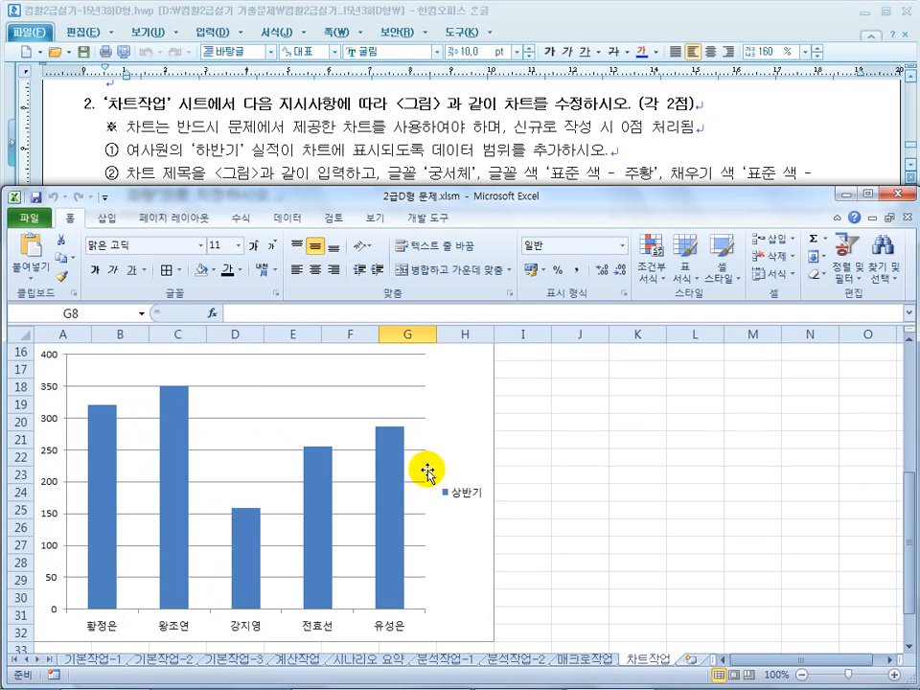
# - Try to extend the chart data range with the female employees' 하반기 cells D3:D4, D7:D8, D10 and D12
pyautogui.rightClick(476, 433)
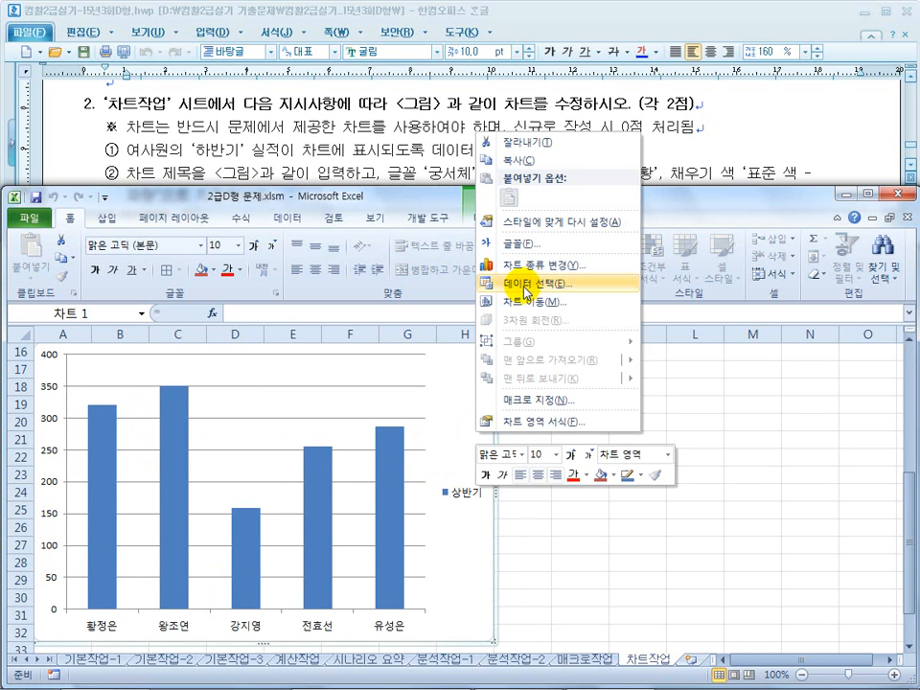
pyautogui.click(525, 283)
pyautogui.moveTo(475, 304); pyautogui.dragTo(442, 408)
pyautogui.scroll(3, 206, 411)
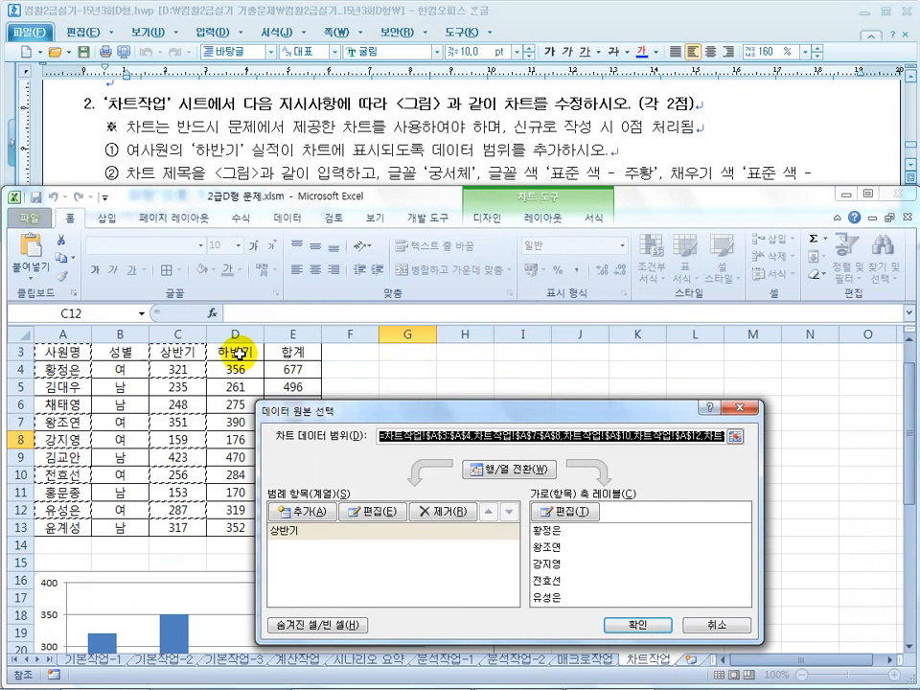
pyautogui.keyDown('ctrl'); pyautogui.click(239, 353); pyautogui.keyUp('ctrl')
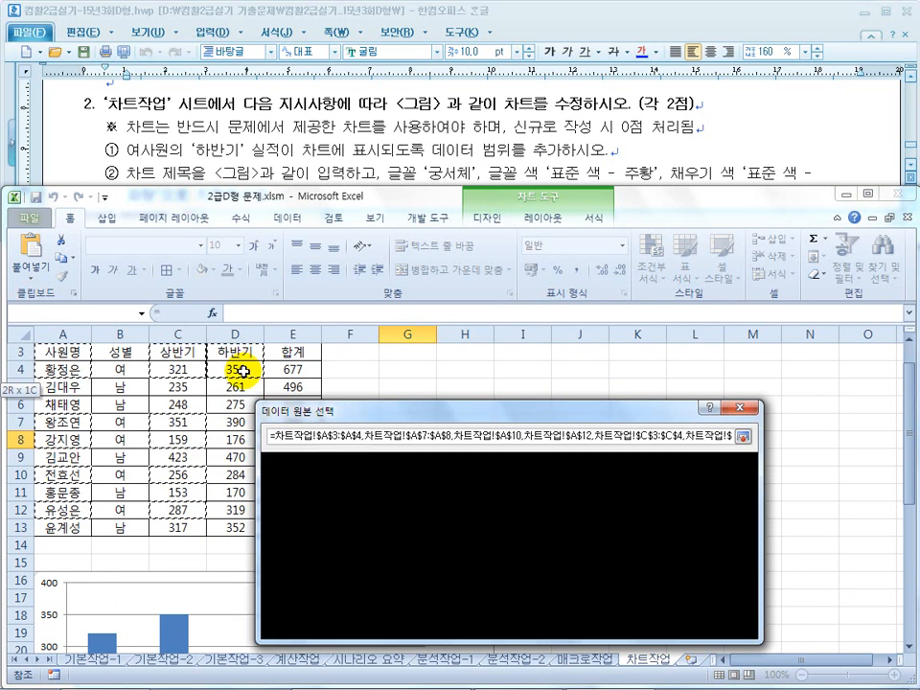
pyautogui.moveTo(240, 425); pyautogui.dragTo(240, 443)
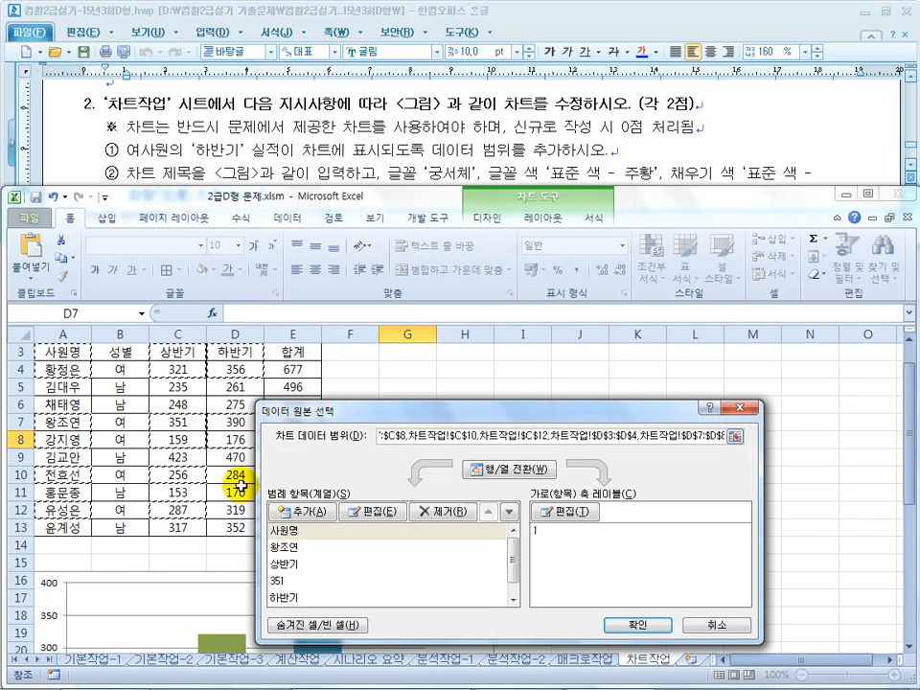
pyautogui.keyDown('ctrl'); pyautogui.click(230, 477); pyautogui.keyUp('ctrl')
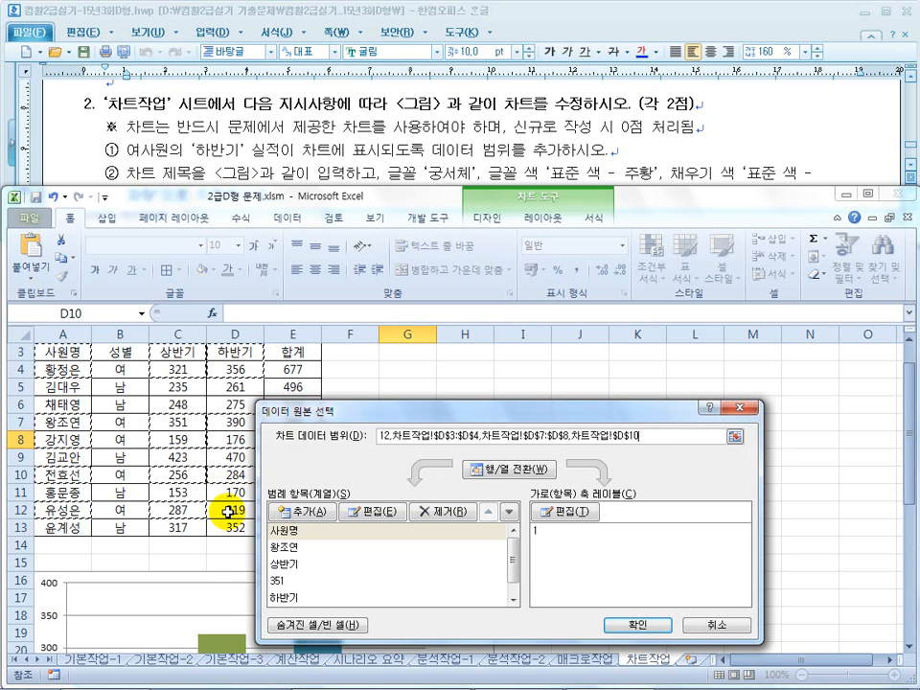
pyautogui.keyDown('ctrl'); pyautogui.click(227, 511); pyautogui.keyUp('ctrl')
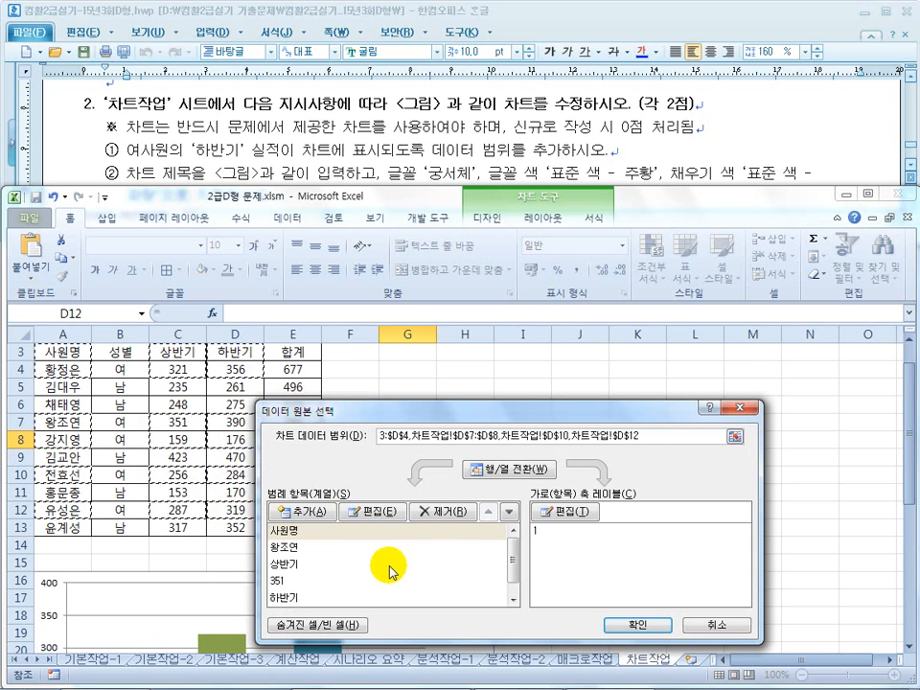
pyautogui.moveTo(437, 414); pyautogui.dragTo(461, 238)
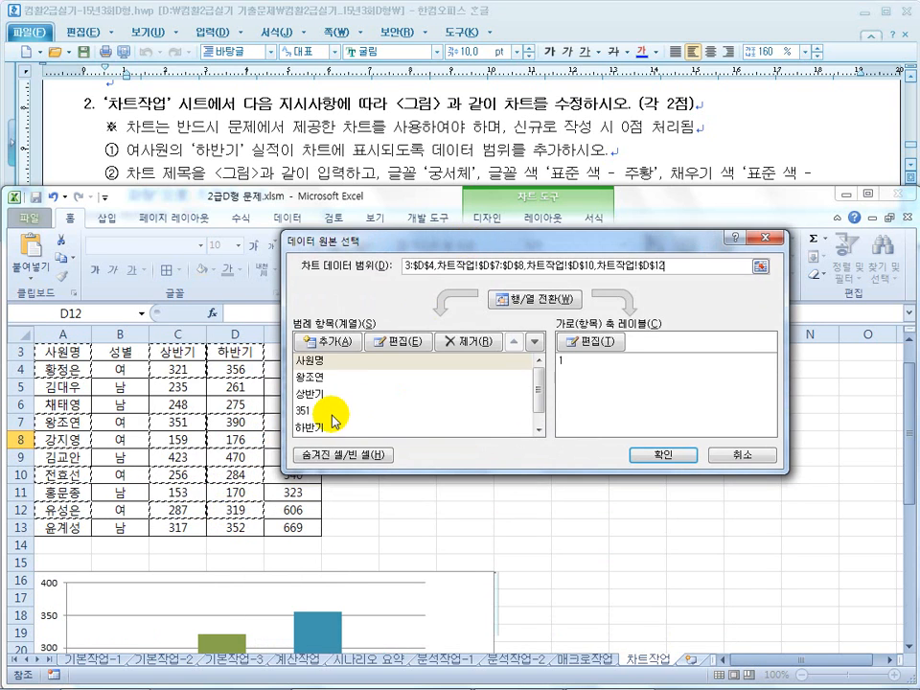
pyautogui.click(655, 456)
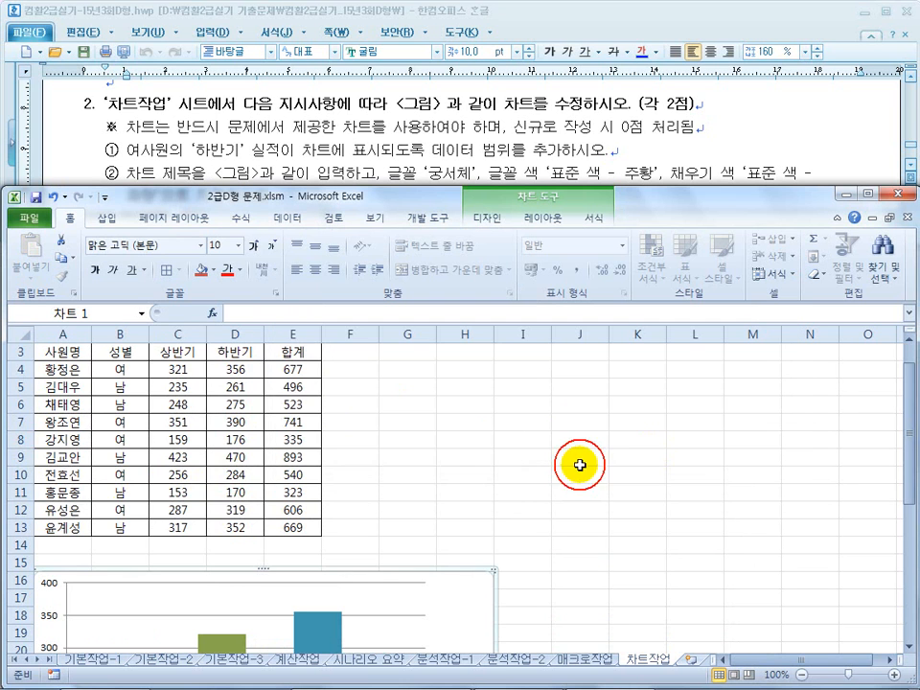
# - Inspect the modified chart and its data source, and undo the data range change
pyautogui.scroll(-6, 514, 528)
pyautogui.scroll(2, 484, 530)
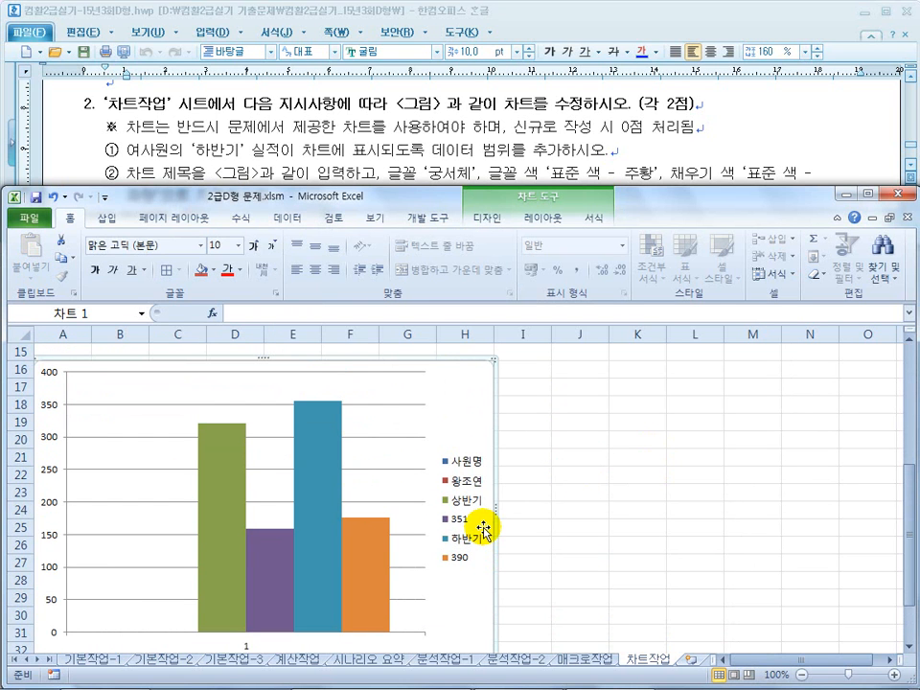
pyautogui.scroll(2, 484, 530)
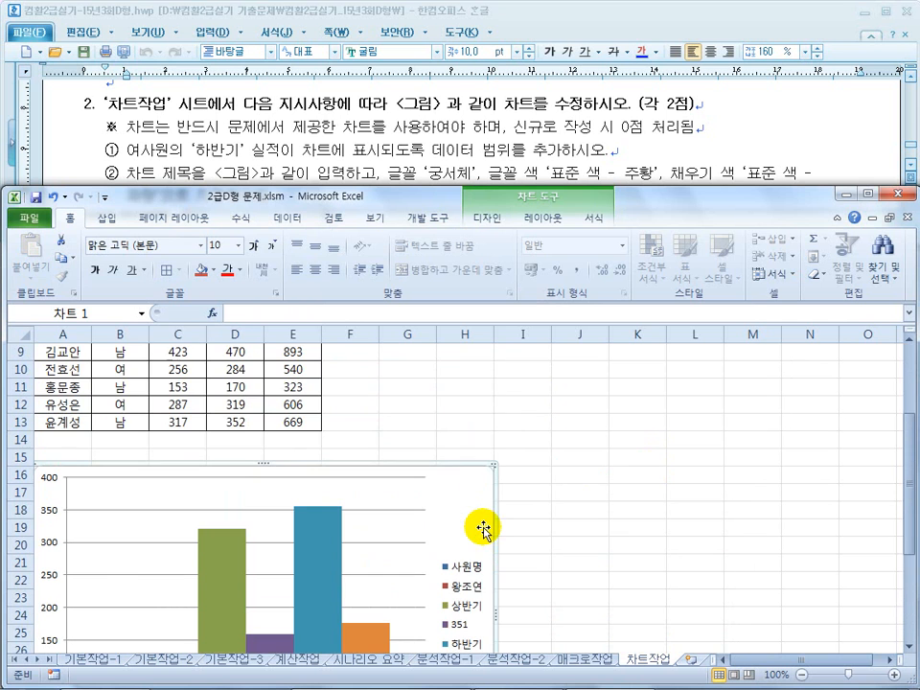
pyautogui.rightClick(464, 524)
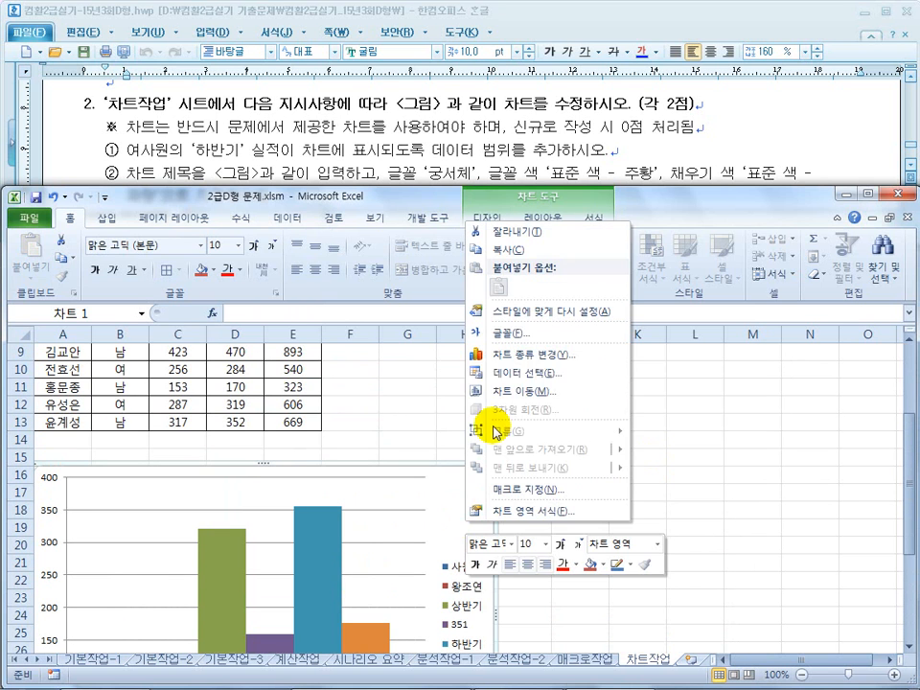
pyautogui.click(525, 372)
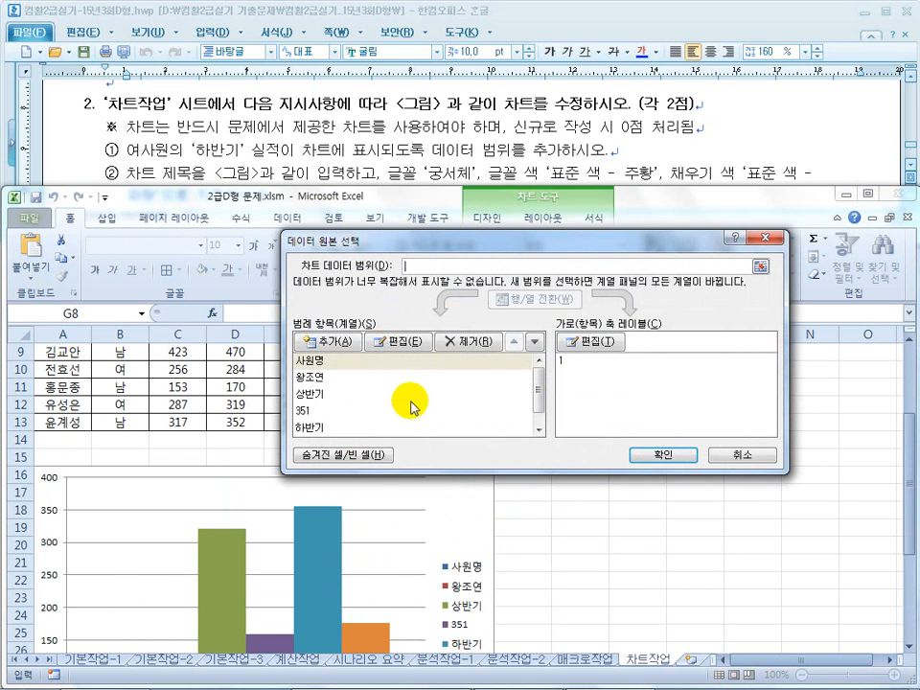
pyautogui.click(757, 457)
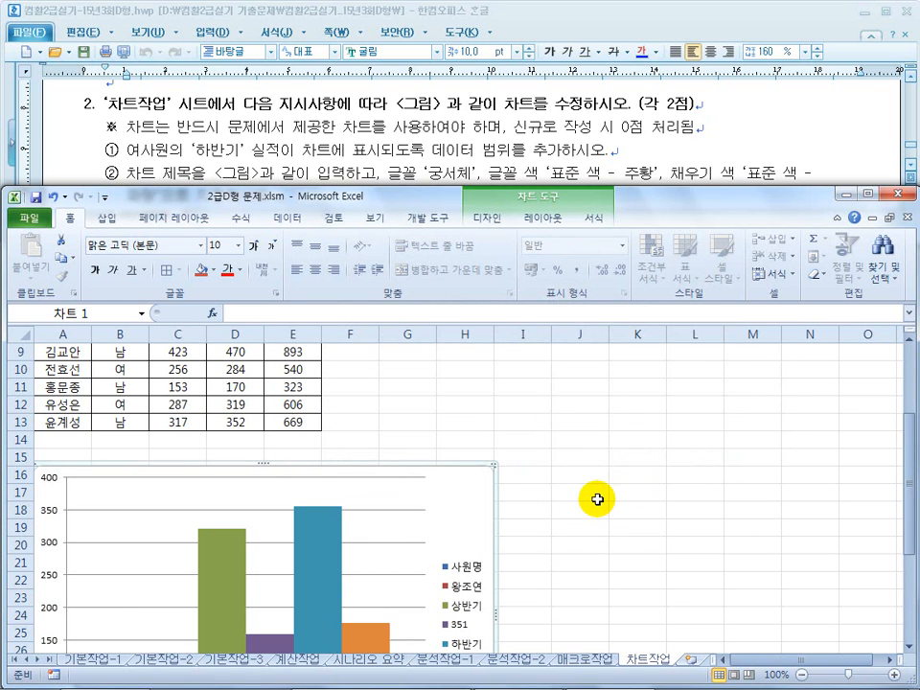
pyautogui.hotkey('ctrl', 'z')
pyautogui.scroll(2, 491, 491)
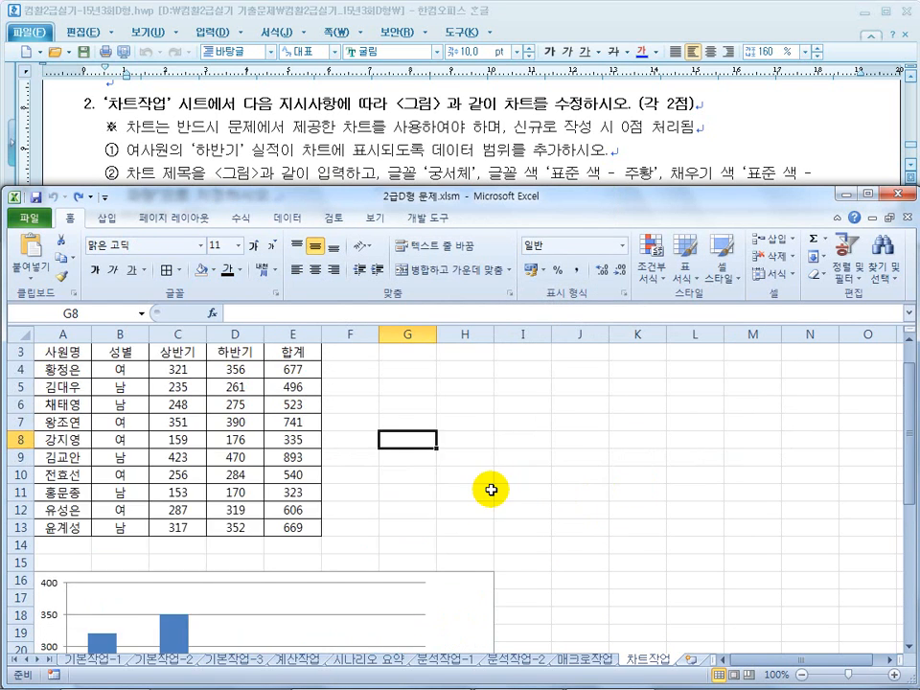
pyautogui.rightClick(471, 583)
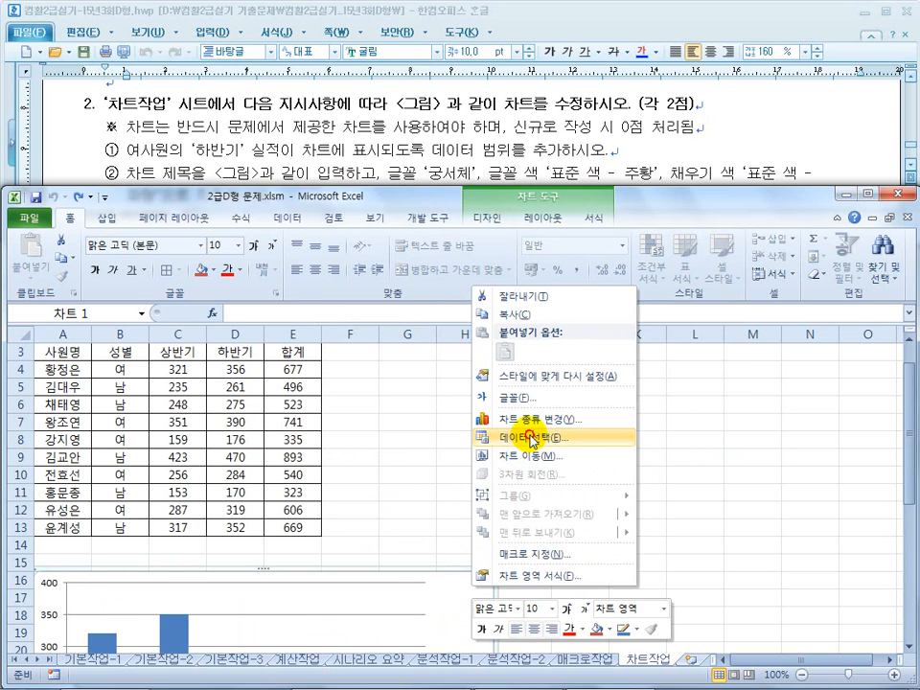
pyautogui.click(530, 376)
pyautogui.scroll(1, 307, 486)
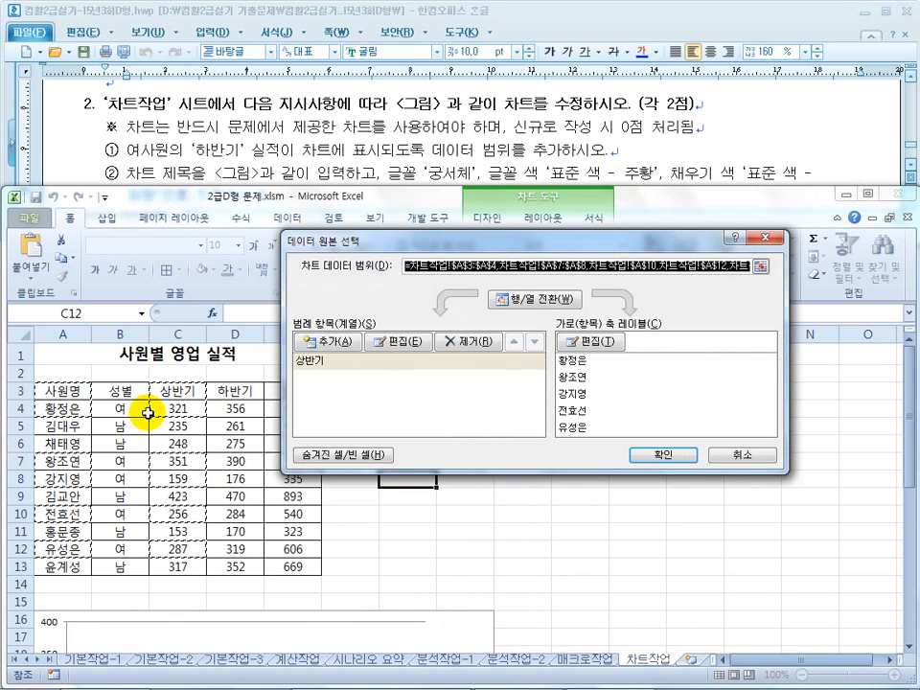
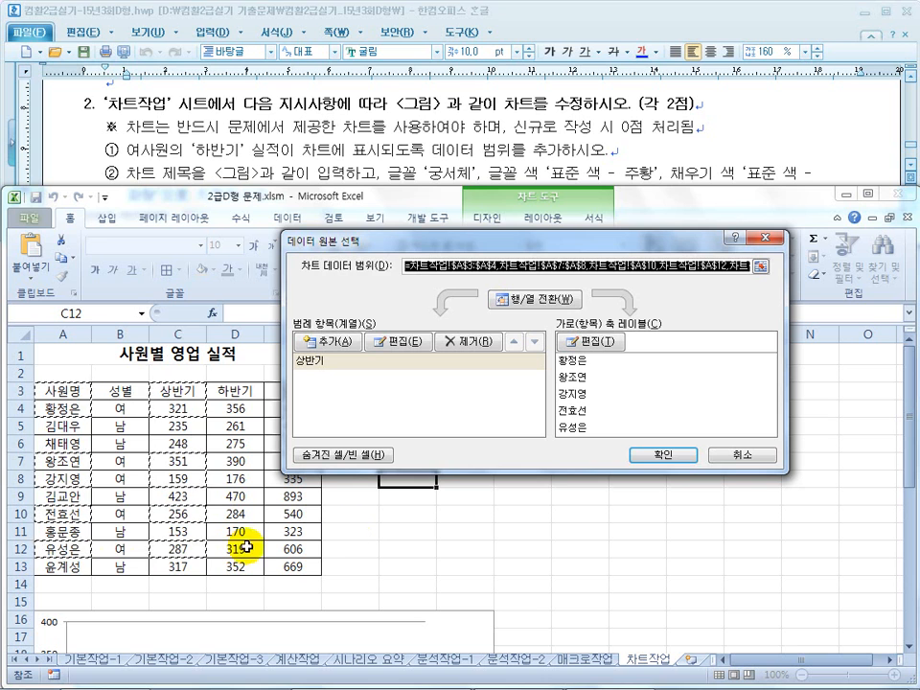
pyautogui.click(725, 454)
pyautogui.click(470, 516)
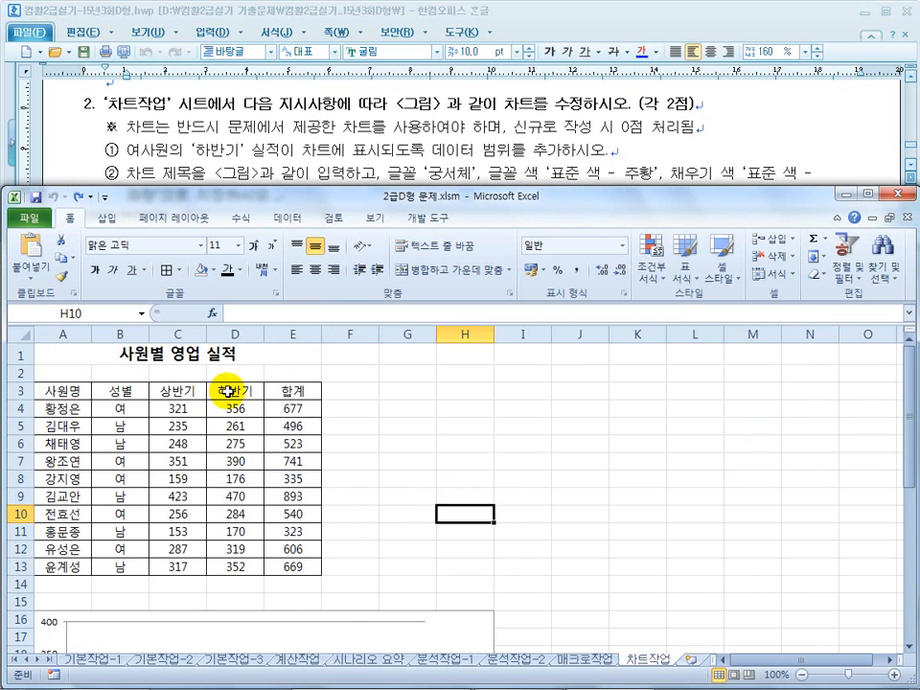
# - Copy the female employees' 하반기 cells D3:D4, D7:D8, D10 and D12 and paste them into the chart as a new series
pyautogui.moveTo(233, 392); pyautogui.dragTo(228, 409)
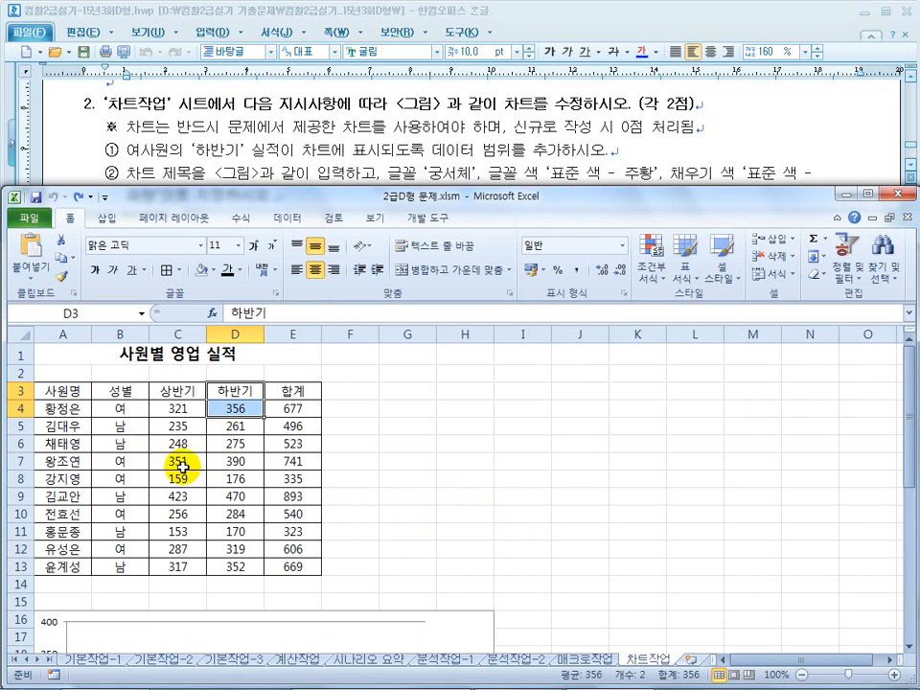
pyautogui.keyDown('ctrl'); pyautogui.moveTo(236, 463); pyautogui.dragTo(237, 481); pyautogui.keyUp('ctrl')
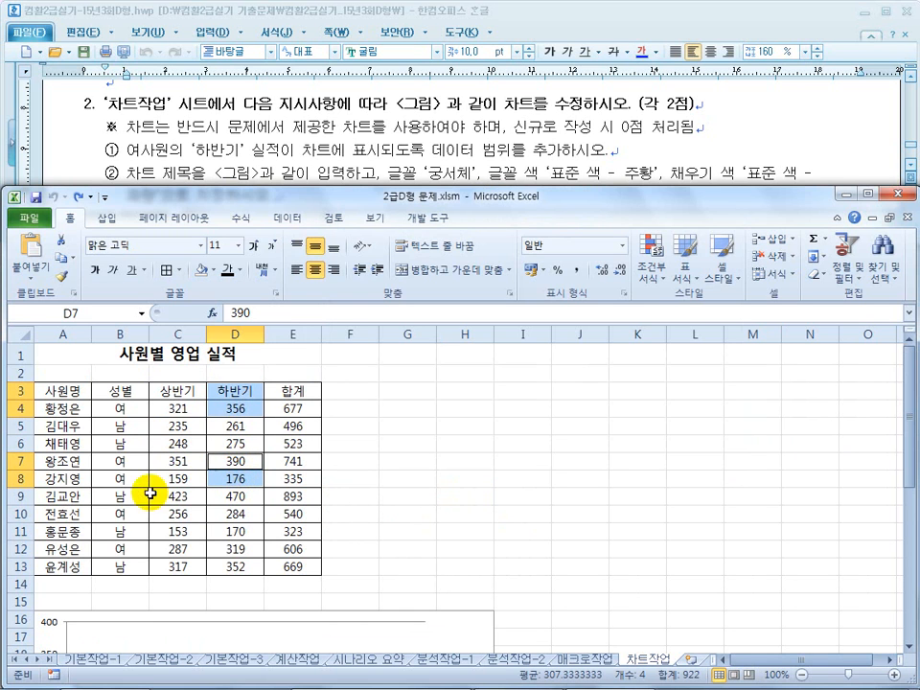
pyautogui.keyDown('ctrl'); pyautogui.click(235, 515); pyautogui.keyUp('ctrl')
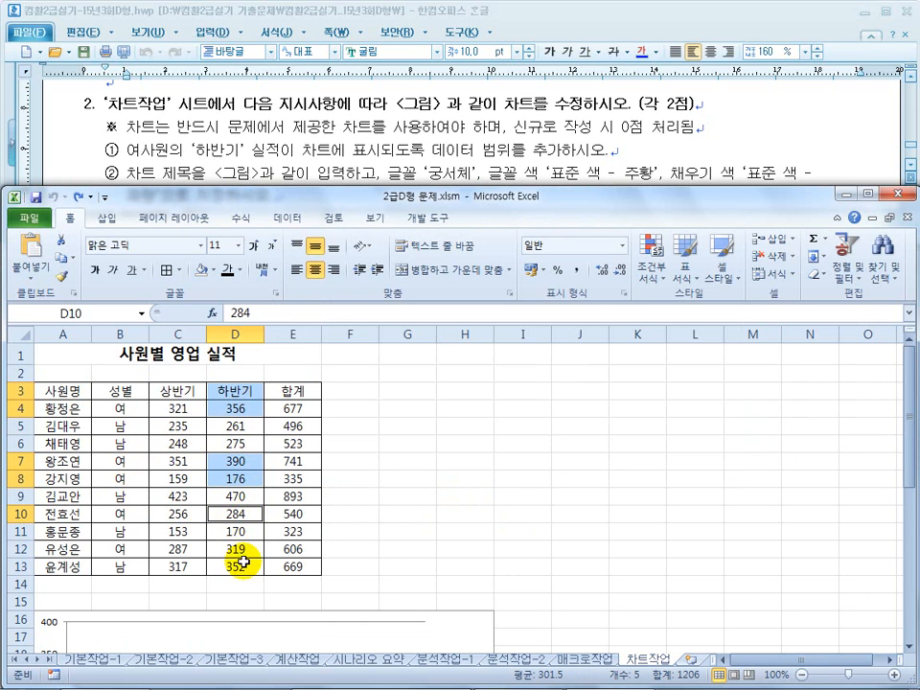
pyautogui.keyDown('ctrl'); pyautogui.click(245, 551); pyautogui.keyUp('ctrl')
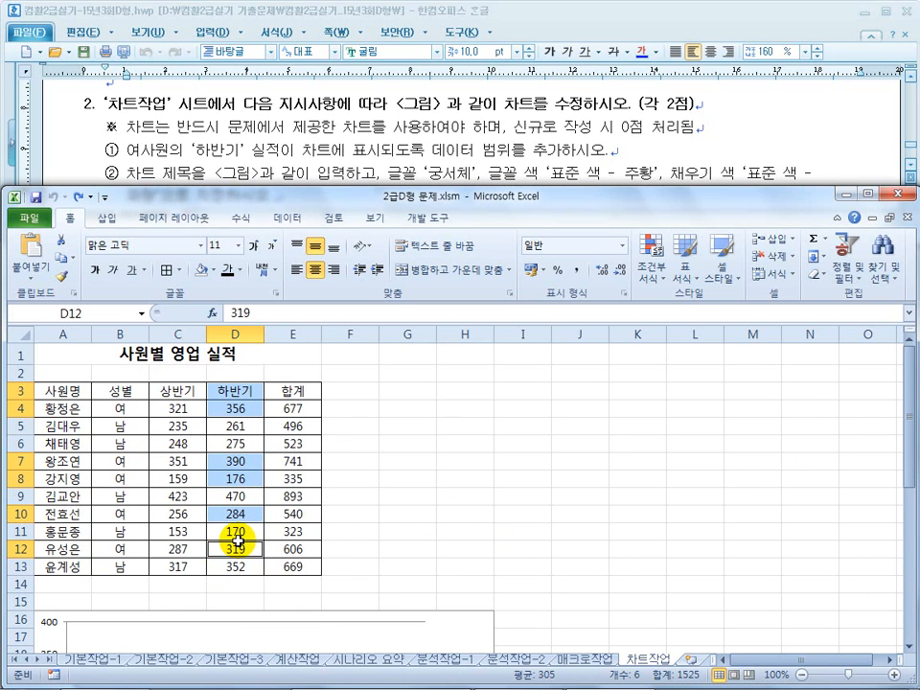
pyautogui.hotkey('ctrl', 'c')
pyautogui.scroll(-4, 236, 540)
pyautogui.click(469, 474)
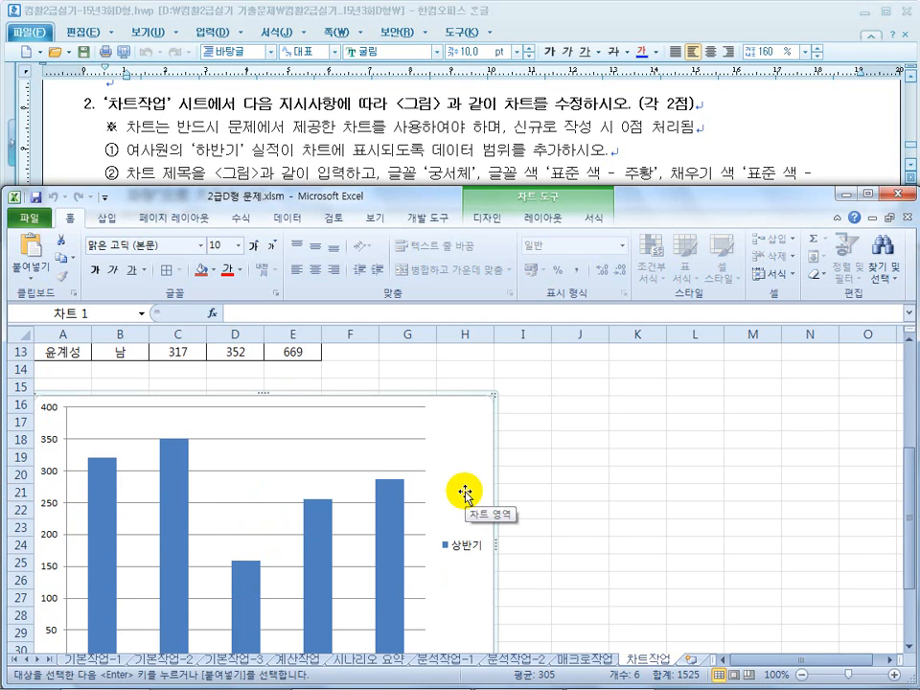
pyautogui.hotkey('ctrl', 'v')
pyautogui.scroll(-1, 443, 557)
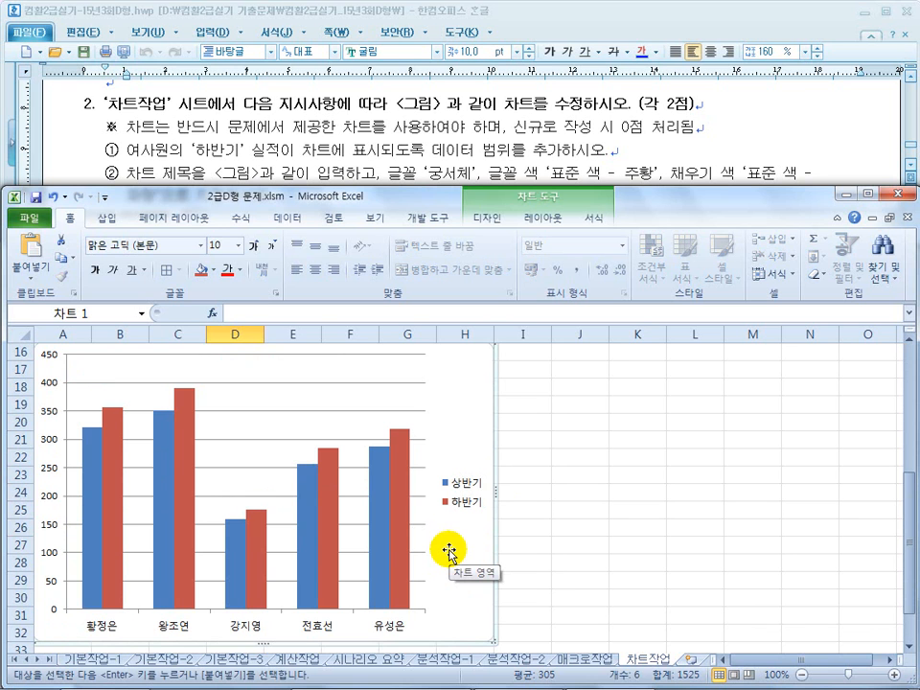
# - Inspect the chart's data source, comparing its series, axis labels and marked ranges with the table
pyautogui.scroll(2, 449, 551)
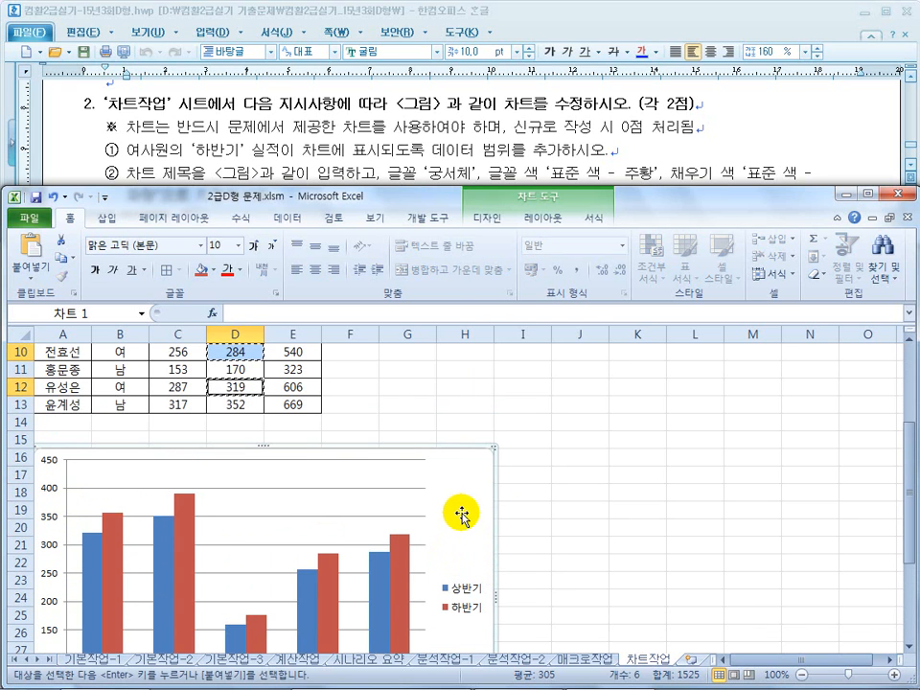
pyautogui.rightClick(457, 526)
pyautogui.click(579, 366)
pyautogui.scroll(-2, 298, 578)
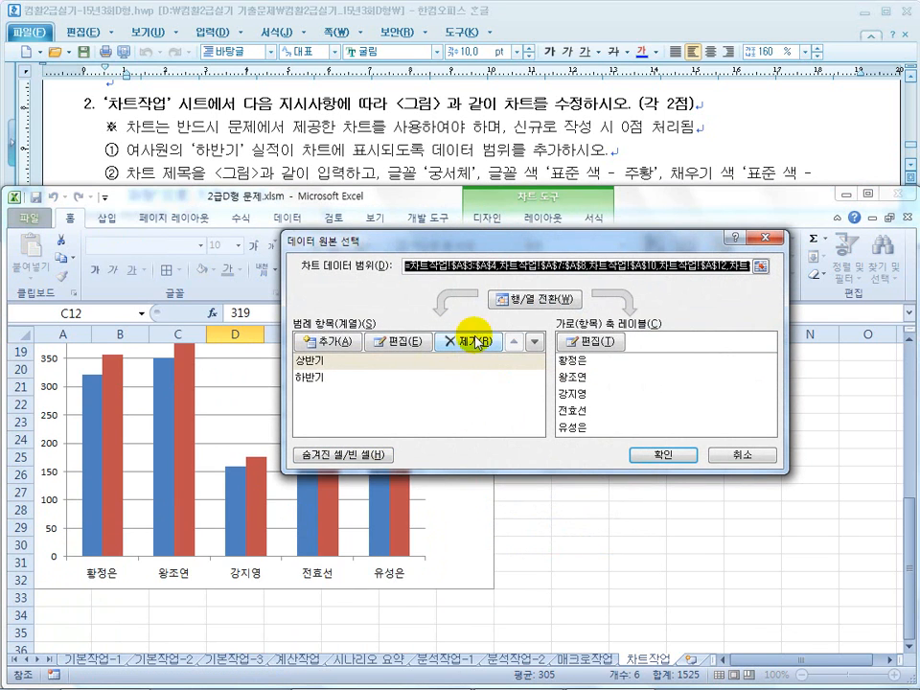
pyautogui.scroll(2, 265, 308)
pyautogui.scroll(3, 334, 466)
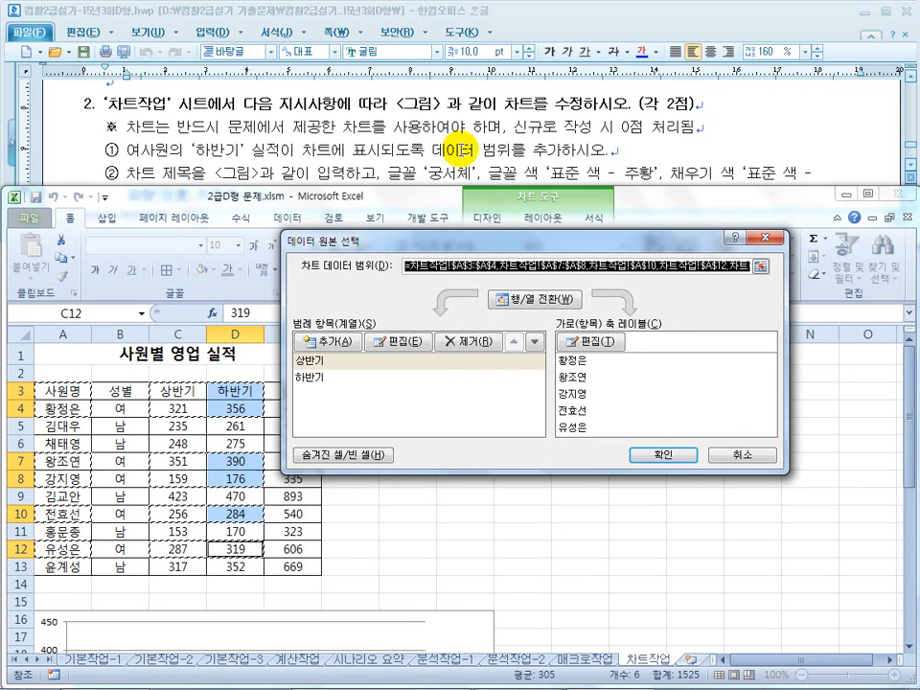
pyautogui.click(659, 455)
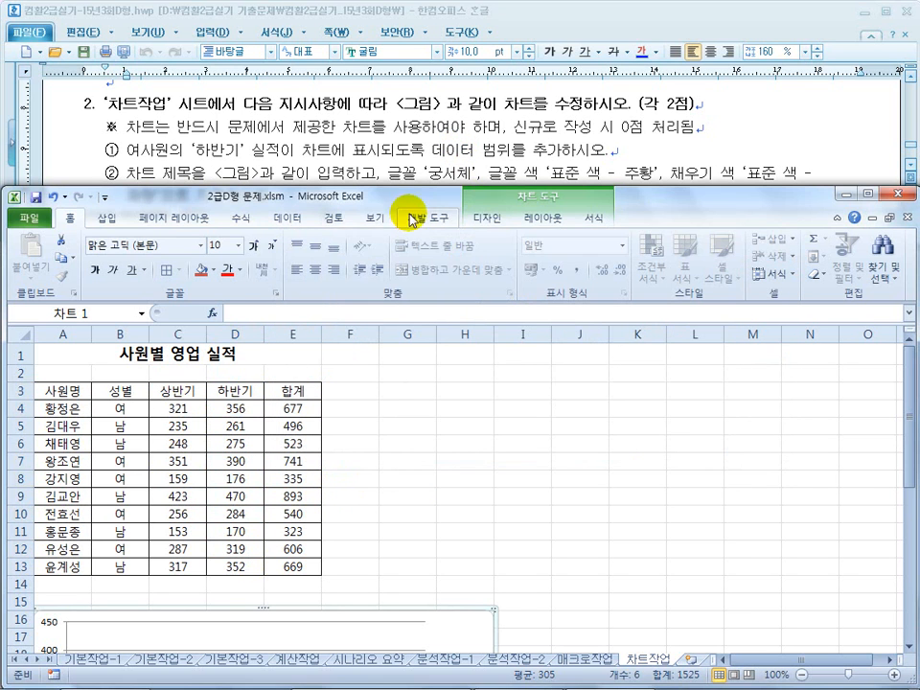
# - Check the title instruction and reference figure in the exam document, and add a title above the chart in the workbook
pyautogui.click(278, 144)
pyautogui.moveTo(267, 148); pyautogui.dragTo(498, 144)
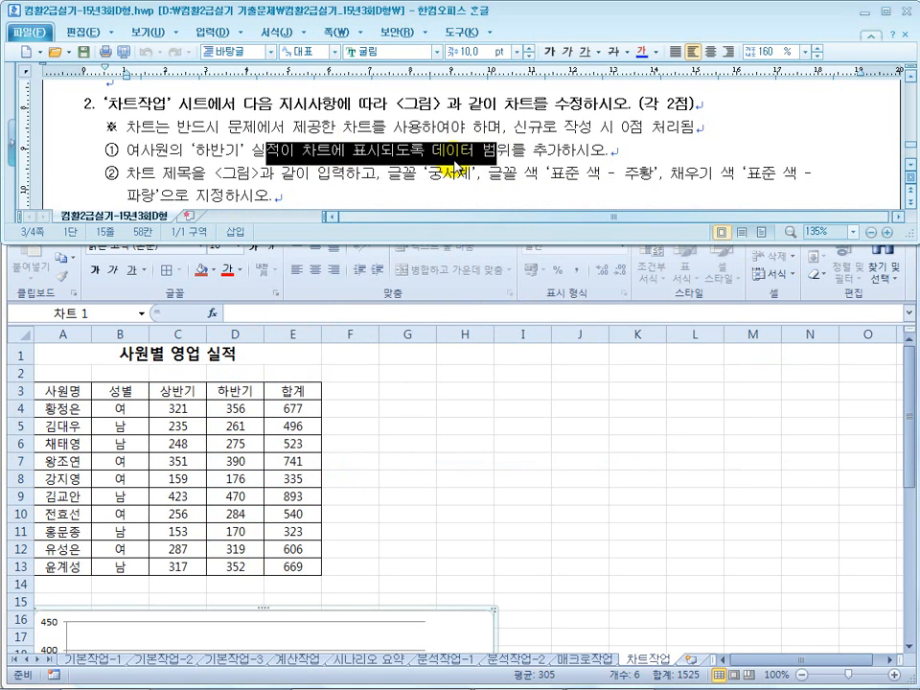
pyautogui.click(165, 173)
pyautogui.scroll(-2, 326, 192)
pyautogui.scroll(-4, 312, 191)
pyautogui.click(446, 623)
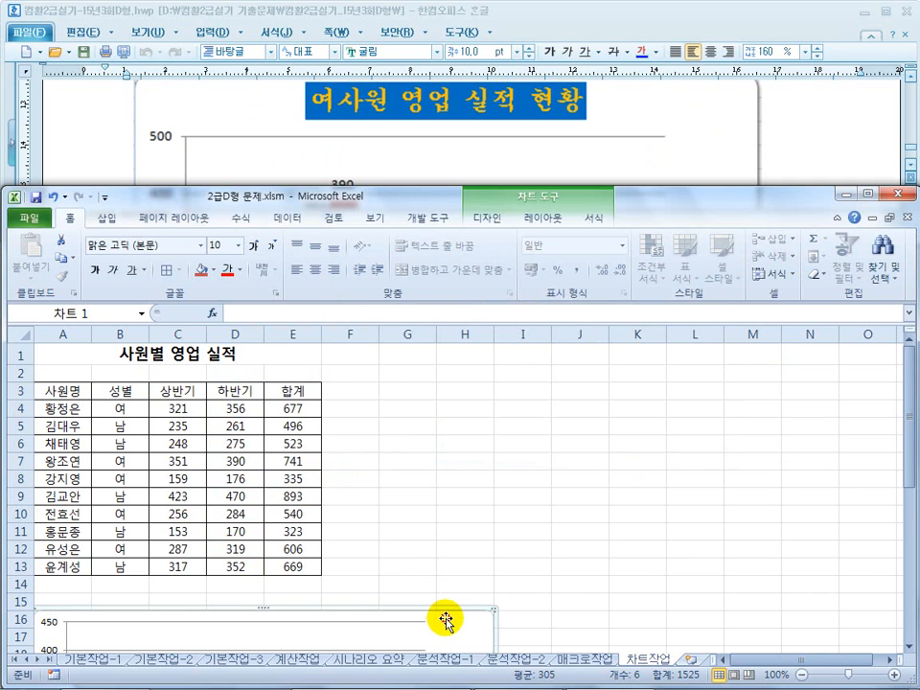
pyautogui.scroll(-2, 447, 613)
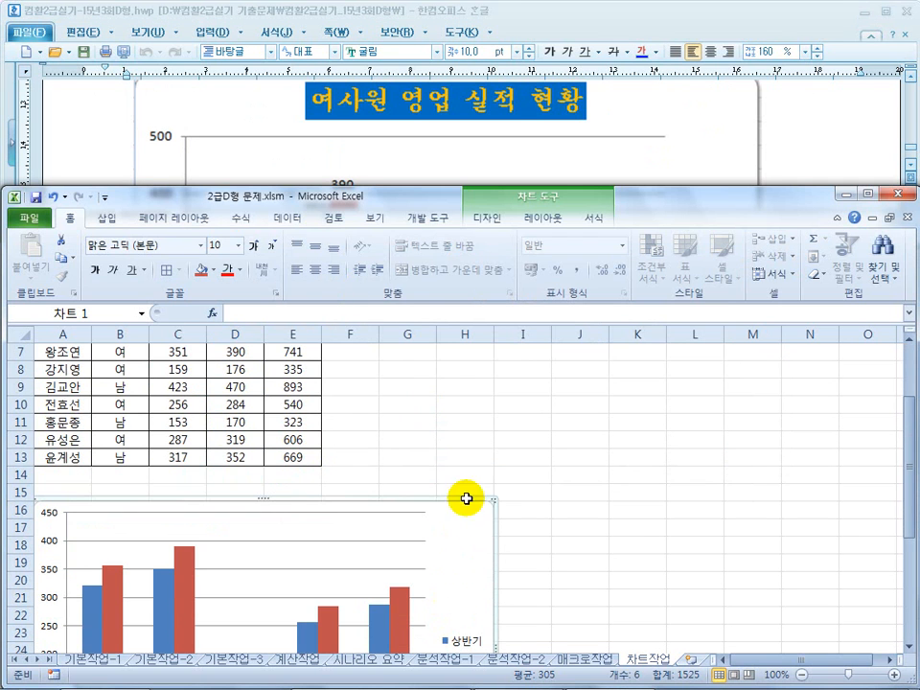
pyautogui.click(543, 218)
pyautogui.click(268, 278)
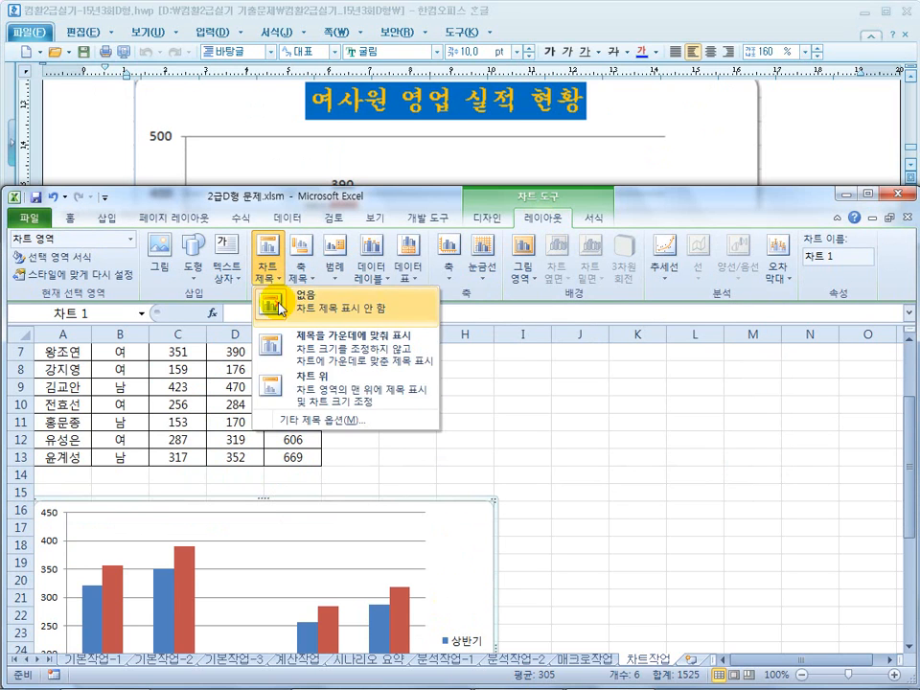
pyautogui.click(272, 386)
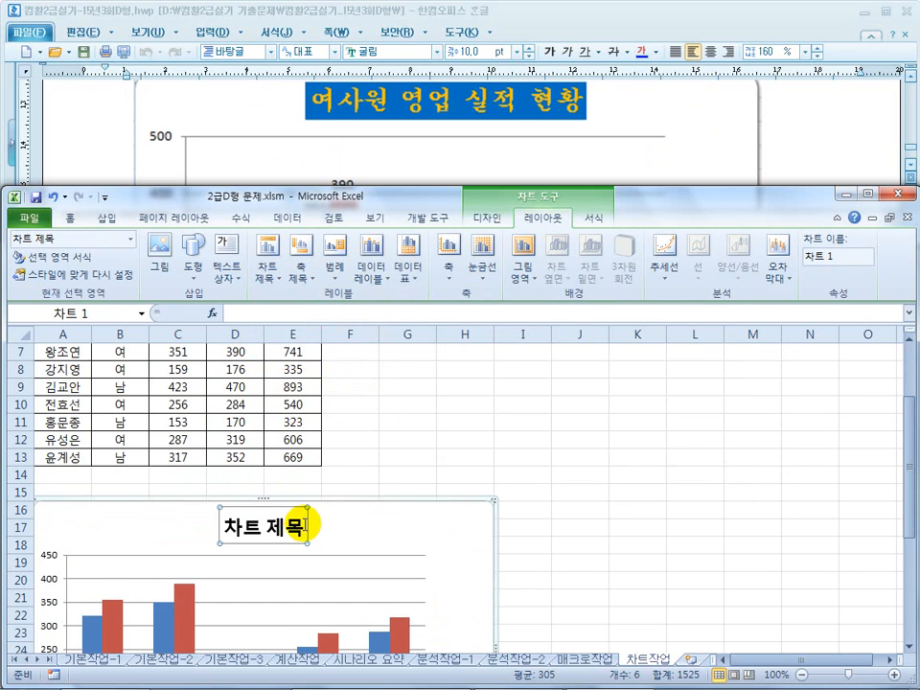
# - Replace the placeholder chart title with 여사원 영업 실적 현황
pyautogui.moveTo(304, 525); pyautogui.dragTo(187, 512)
pyautogui.write('여사원 영업')
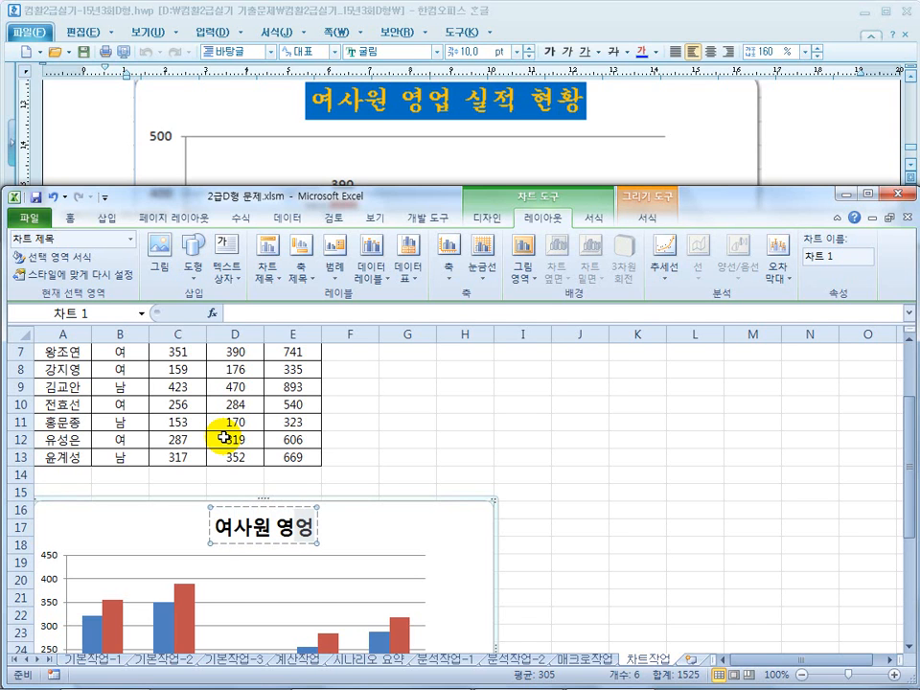
pyautogui.write(' 실적 현황')
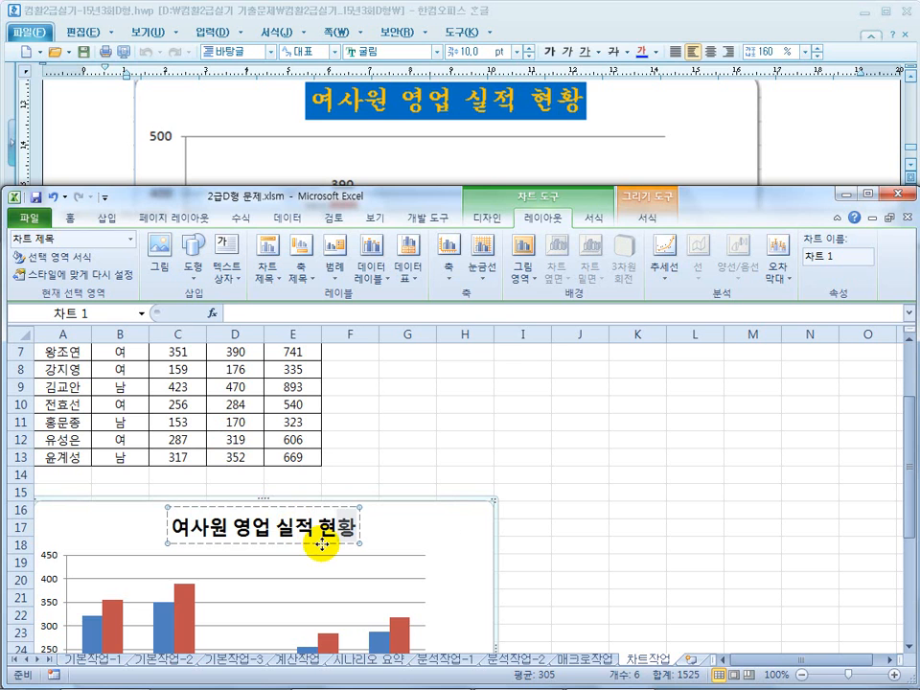
# - Check the title formatting instruction in the exam document and set the chart title's font to 궁서체
pyautogui.click(816, 159)
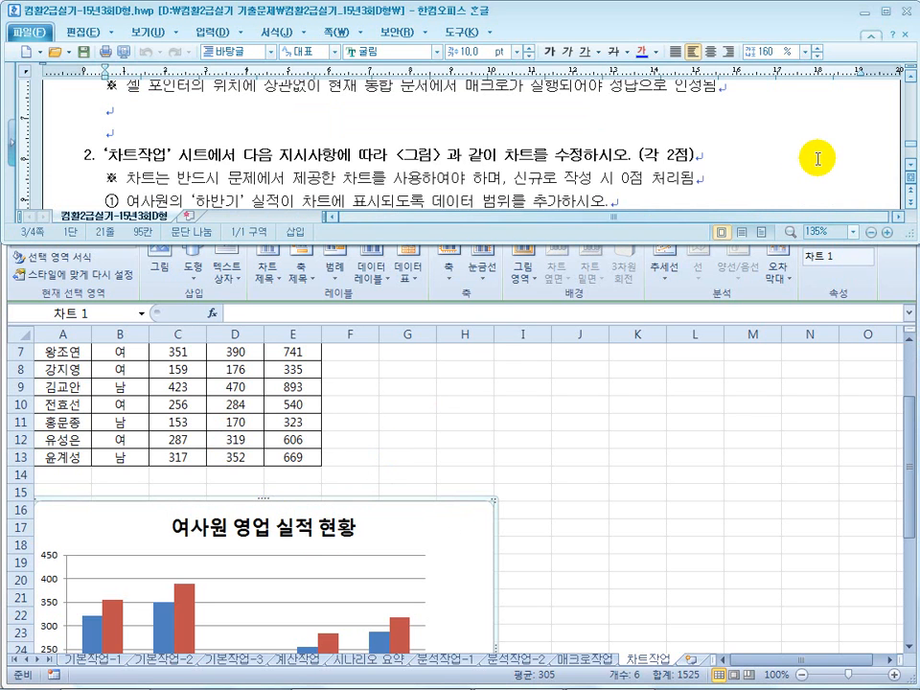
pyautogui.scroll(-2, 817, 159)
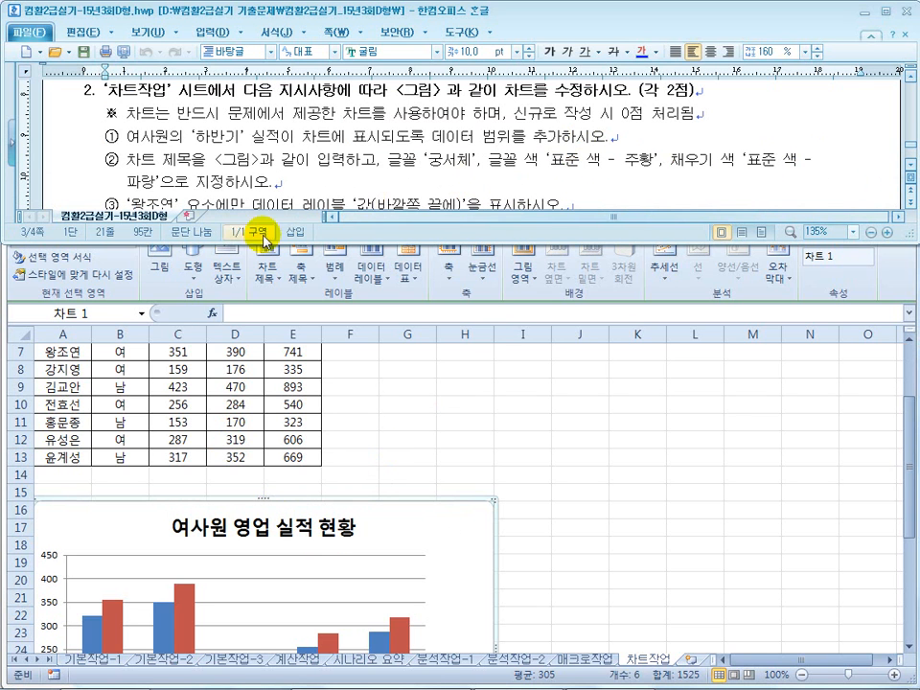
pyautogui.click(912, 166)
pyautogui.click(912, 167)
pyautogui.click(752, 287)
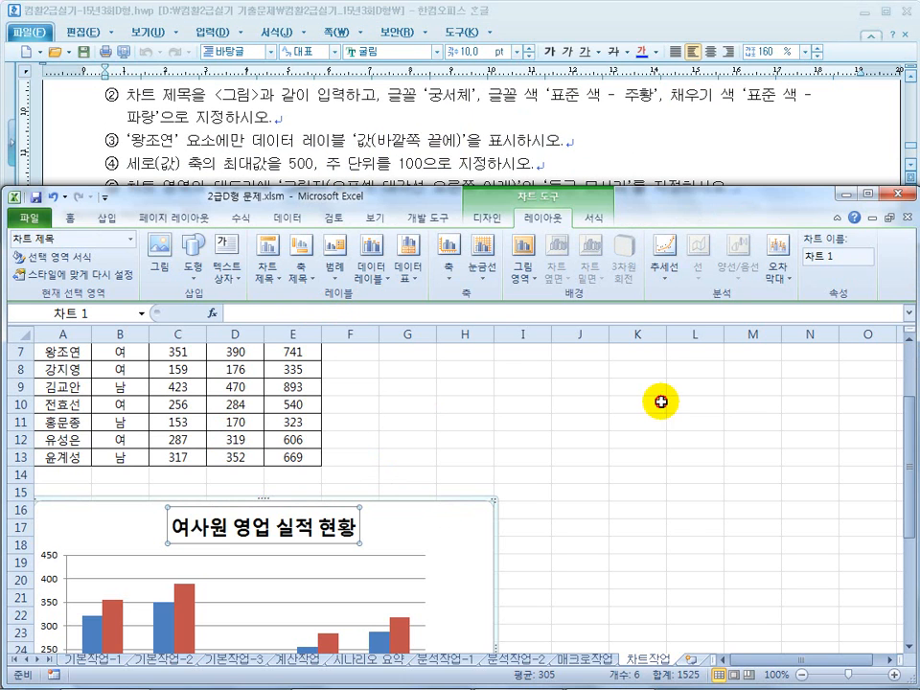
pyautogui.click(71, 217)
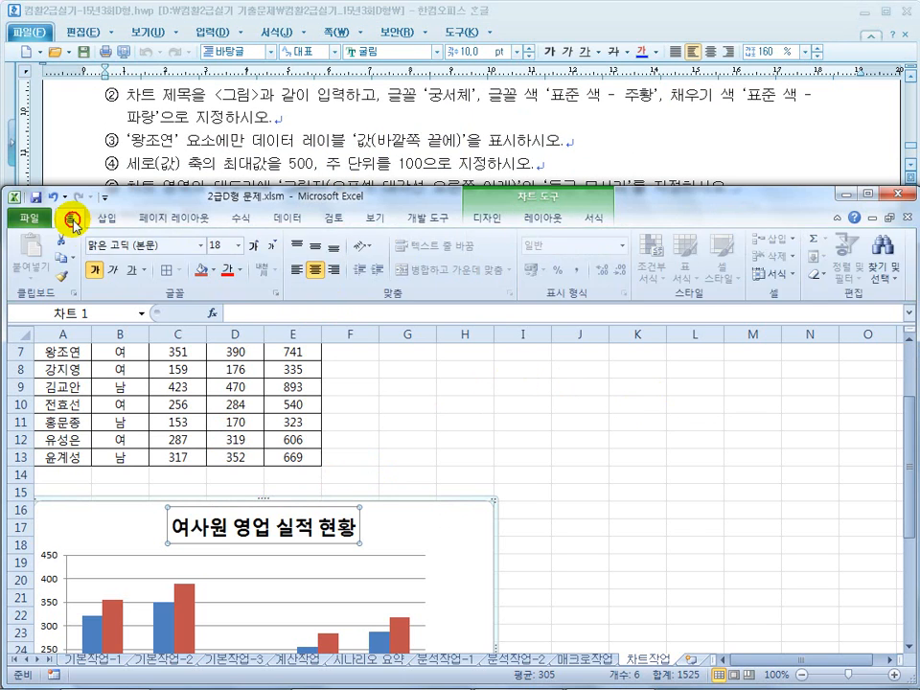
pyautogui.click(117, 245)
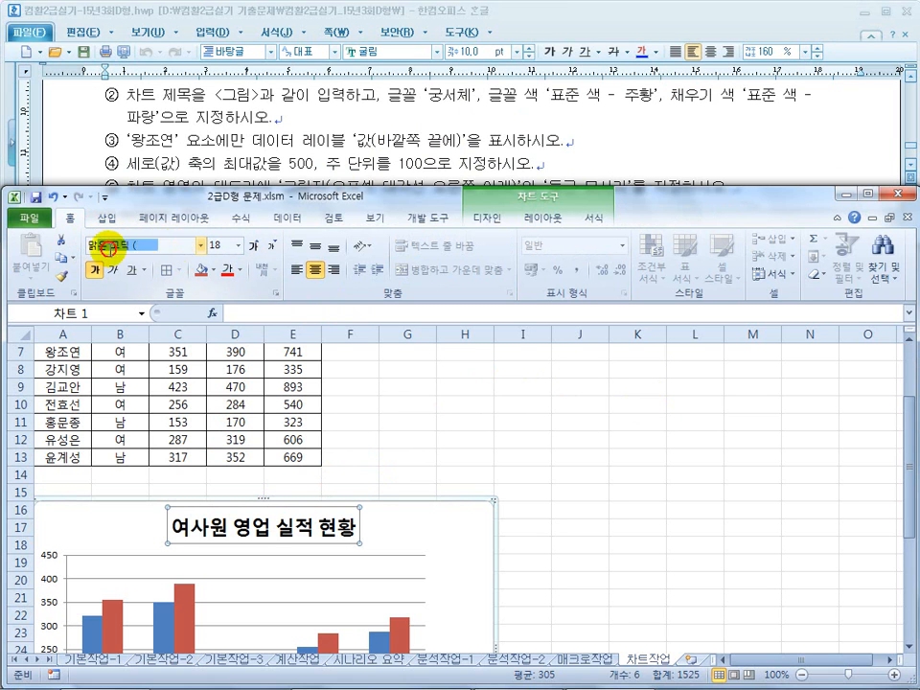
pyautogui.write('궁서체')
pyautogui.press('Tab')
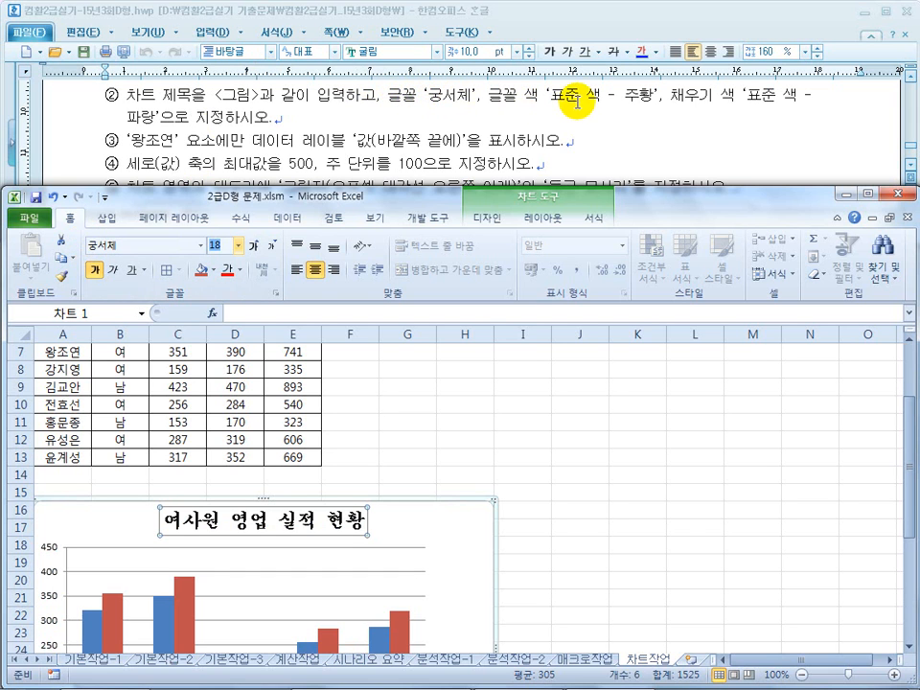
# - Give the chart title the standard orange (주황) font colour and the standard blue (파랑) fill
pyautogui.click(241, 271)
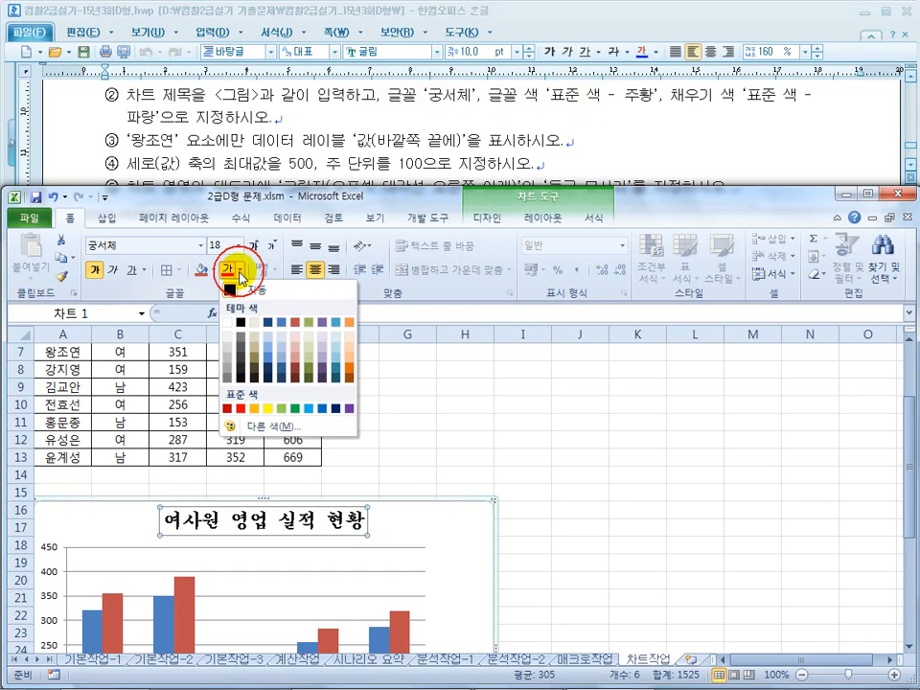
pyautogui.click(252, 410)
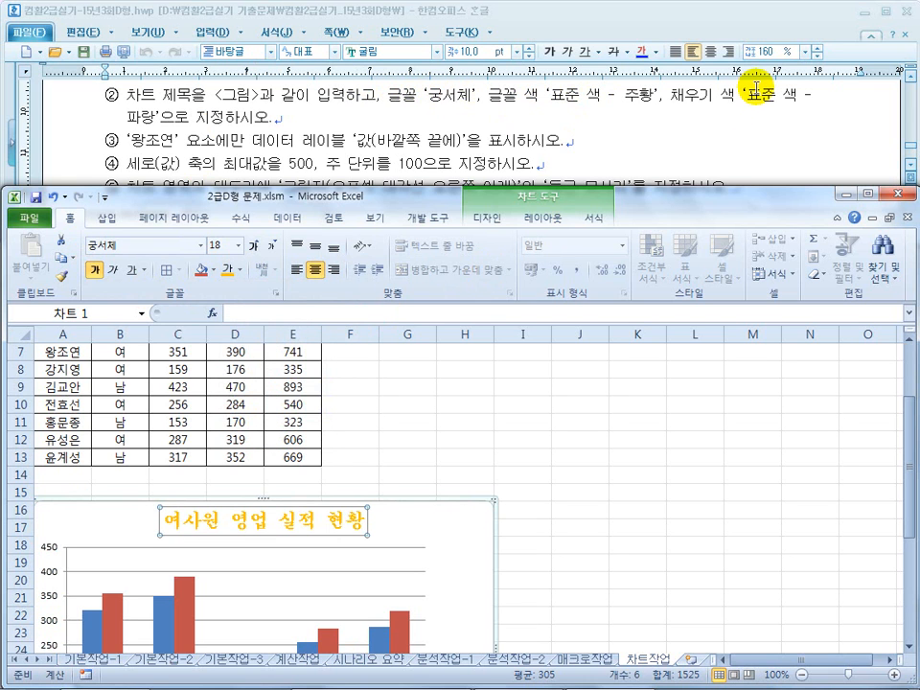
pyautogui.click(214, 272)
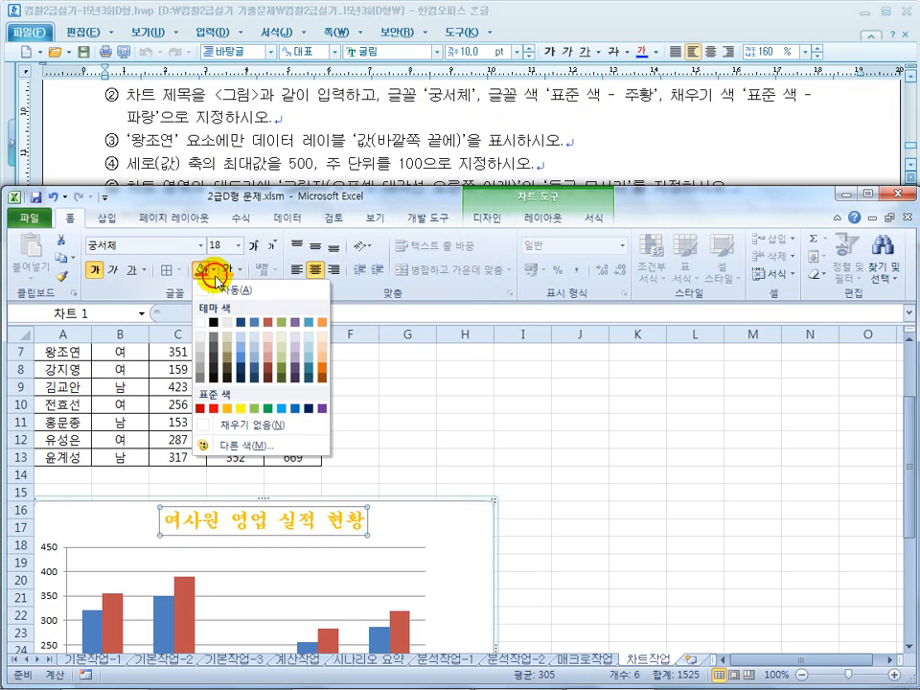
pyautogui.click(298, 413)
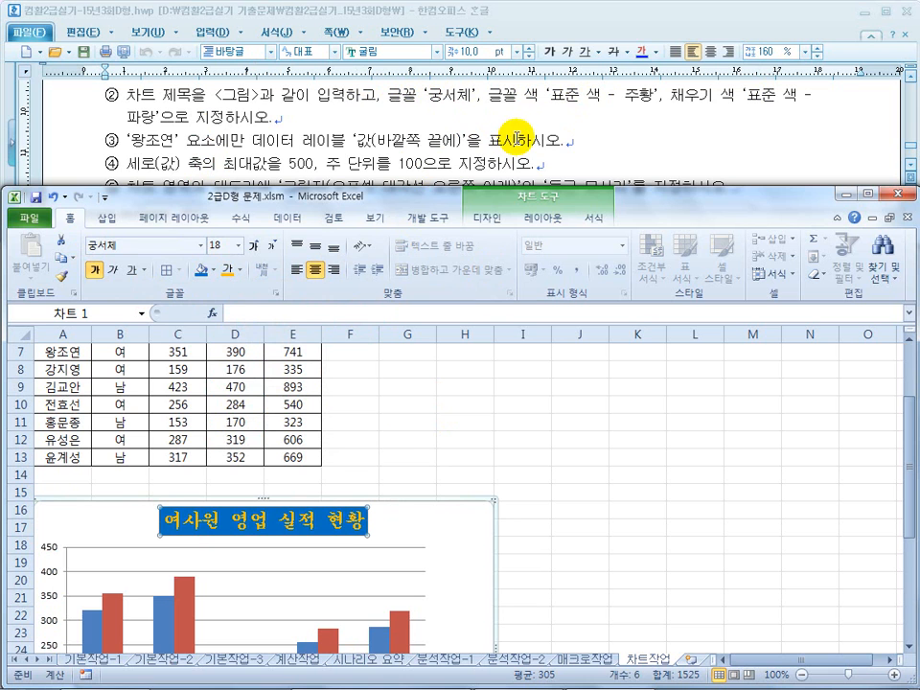
pyautogui.click(461, 438)
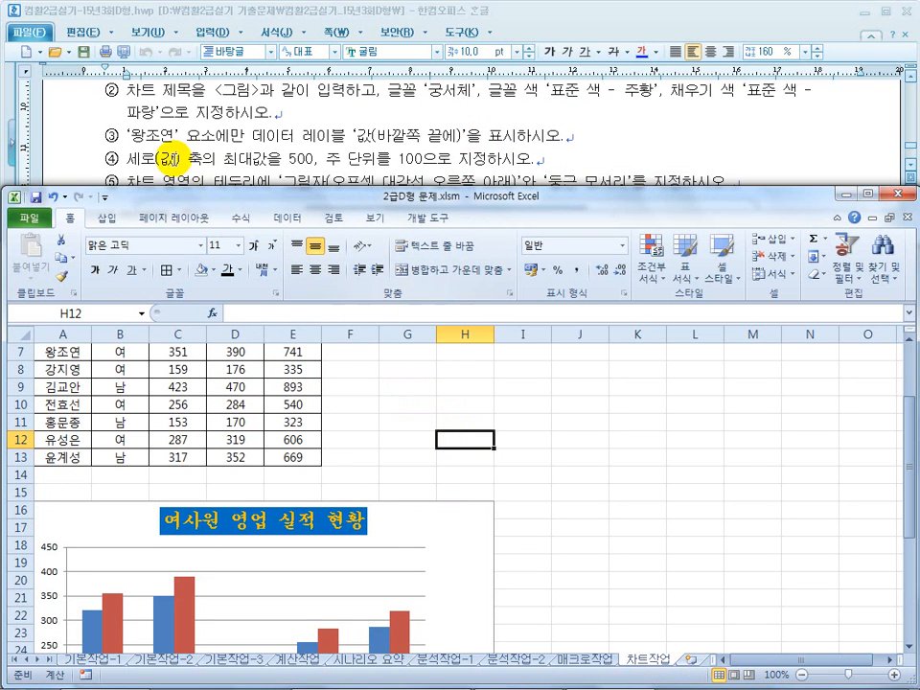
# - Examine the exam document's data label instruction and the labelled columns in its reference figure, comparing them with the workbook's chart
pyautogui.click(171, 151)
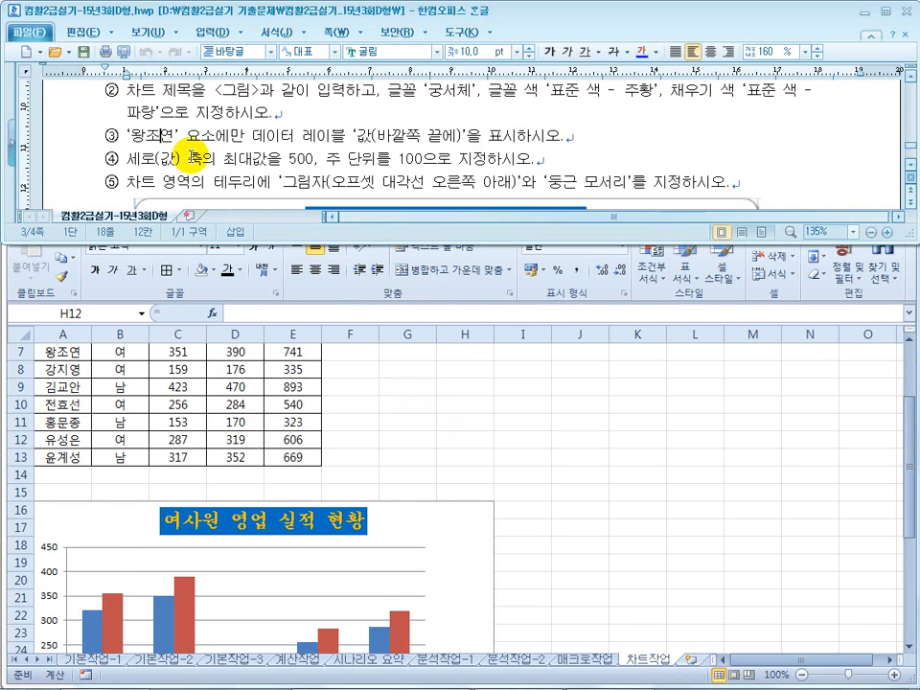
pyautogui.click(540, 433)
pyautogui.scroll(-4, 542, 428)
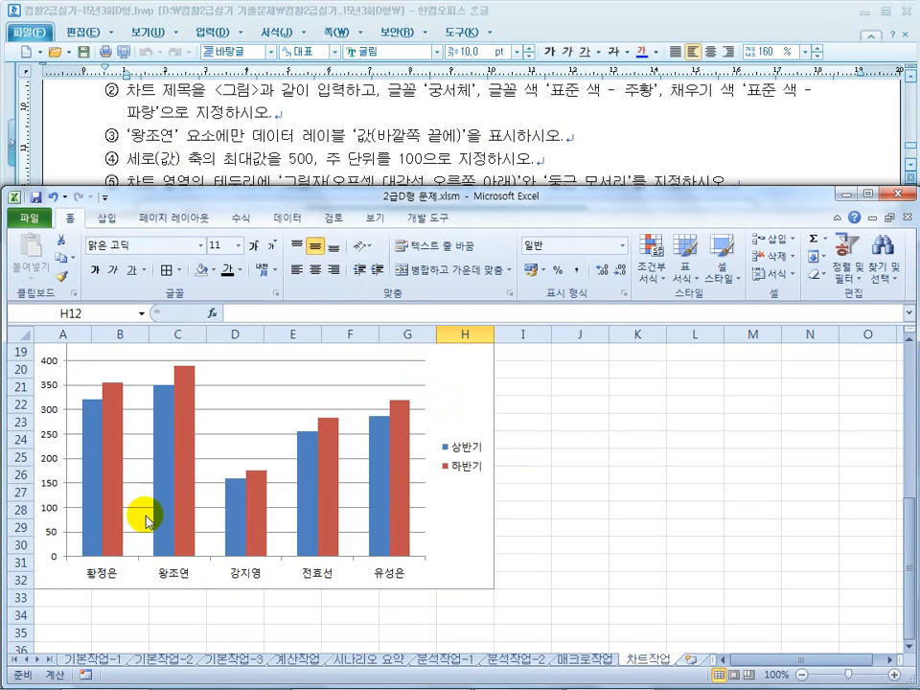
pyautogui.click(283, 140)
pyautogui.scroll(-5, 283, 138)
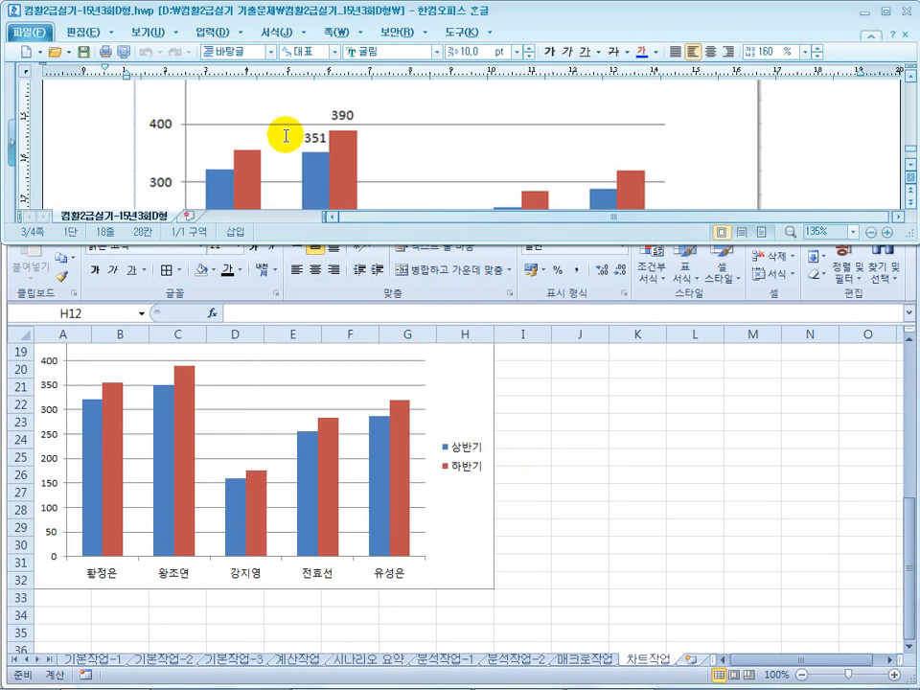
pyautogui.scroll(-3, 343, 132)
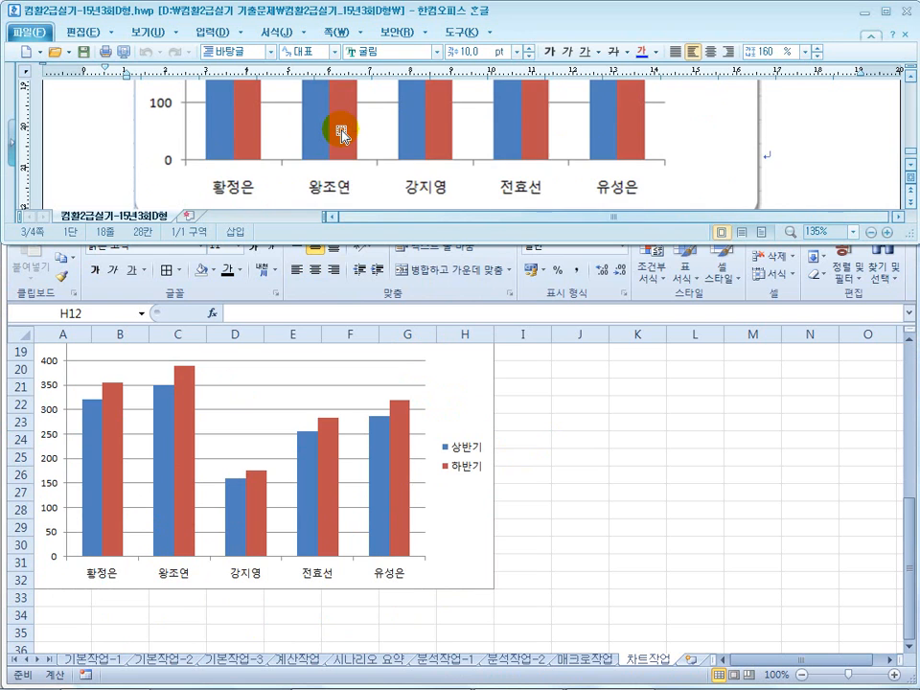
pyautogui.scroll(3, 345, 185)
pyautogui.scroll(2, 346, 190)
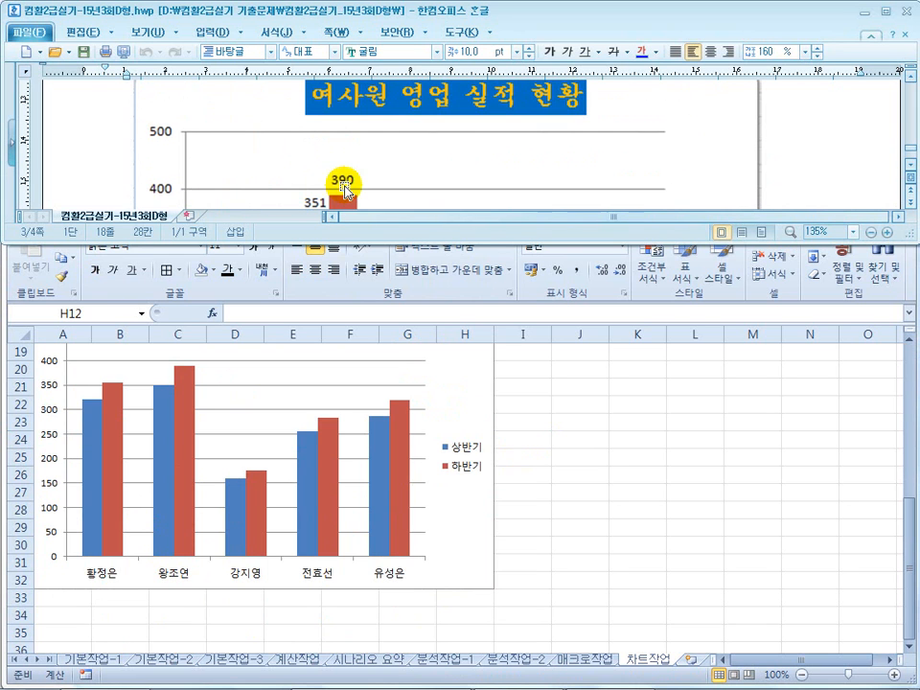
# - Add a data label to only the second employee's 상반기 column in the chart
pyautogui.click(171, 457)
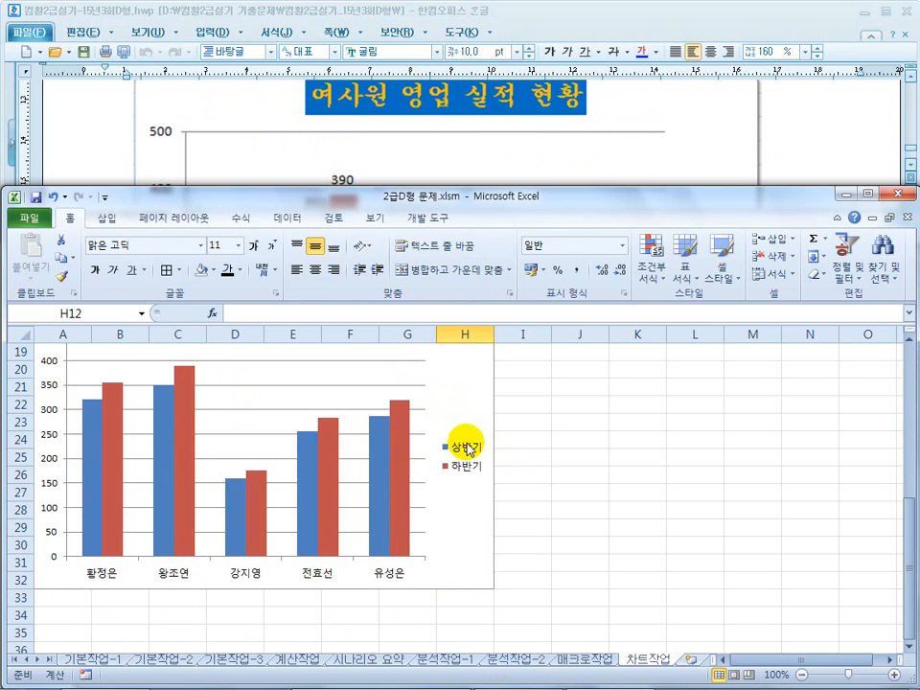
pyautogui.click(165, 446)
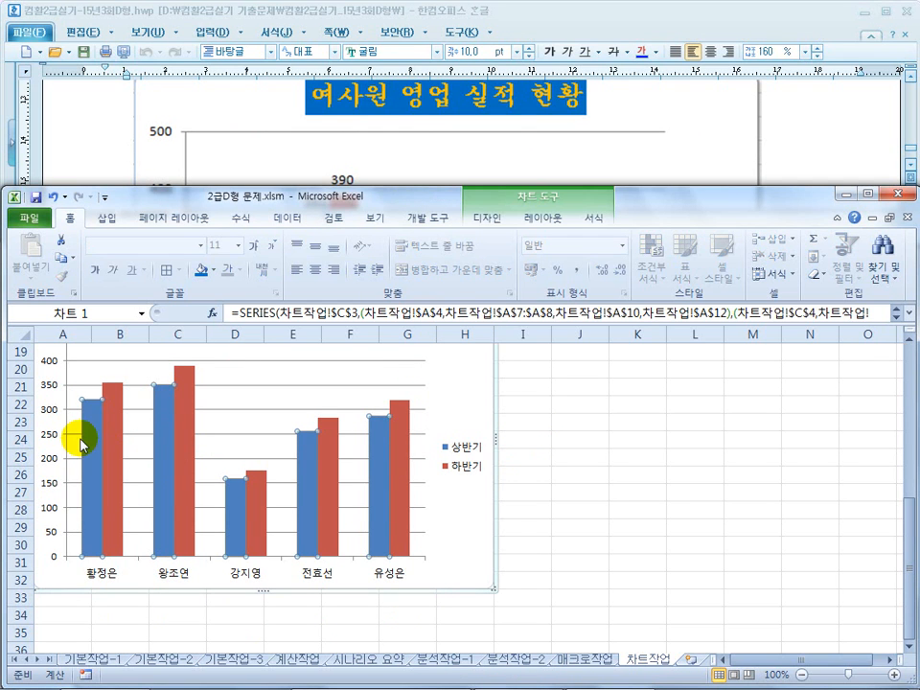
pyautogui.click(160, 443)
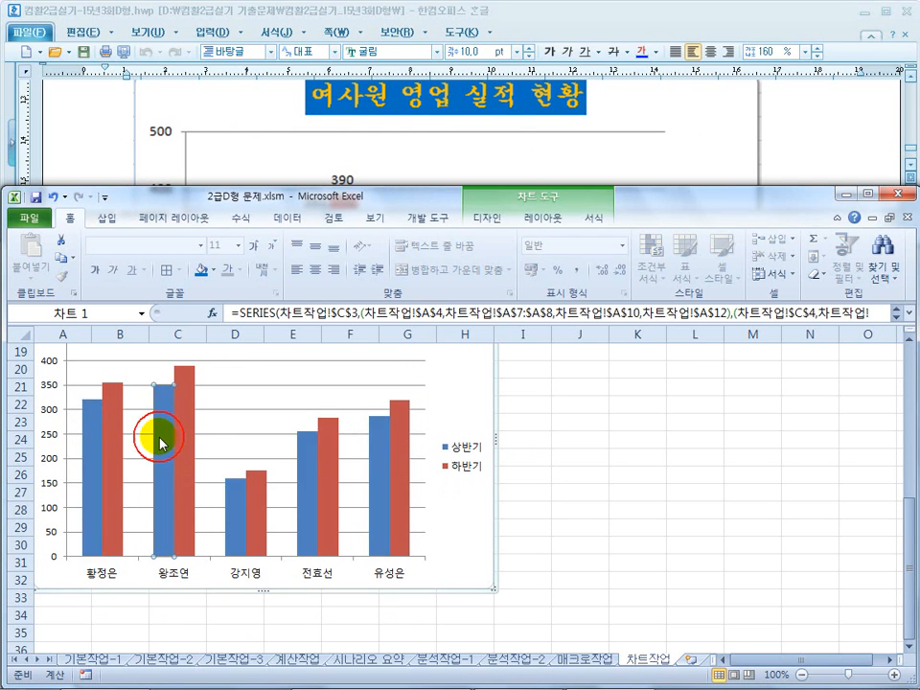
pyautogui.rightClick(156, 431)
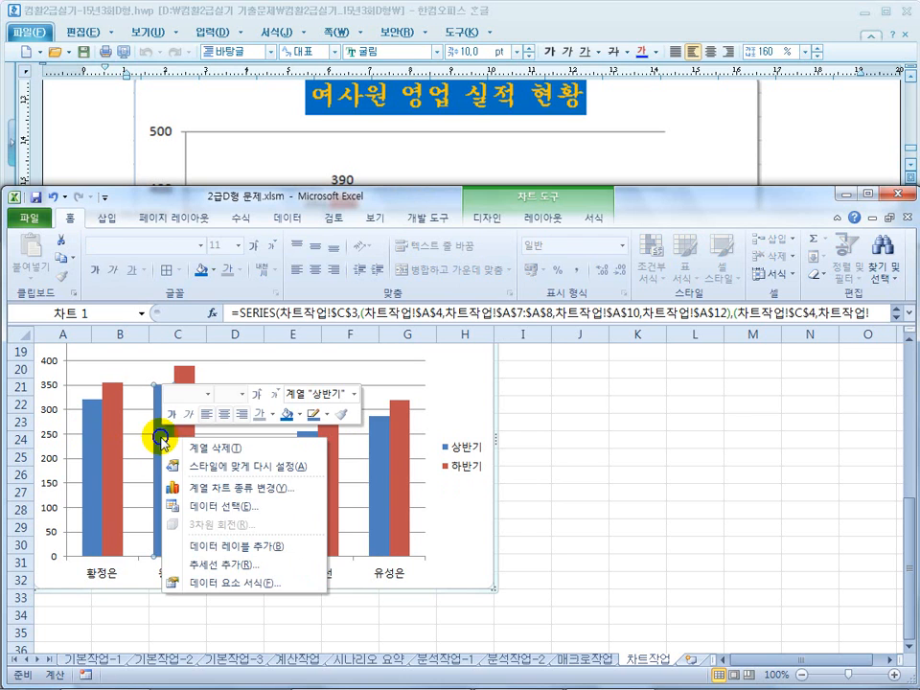
pyautogui.click(222, 549)
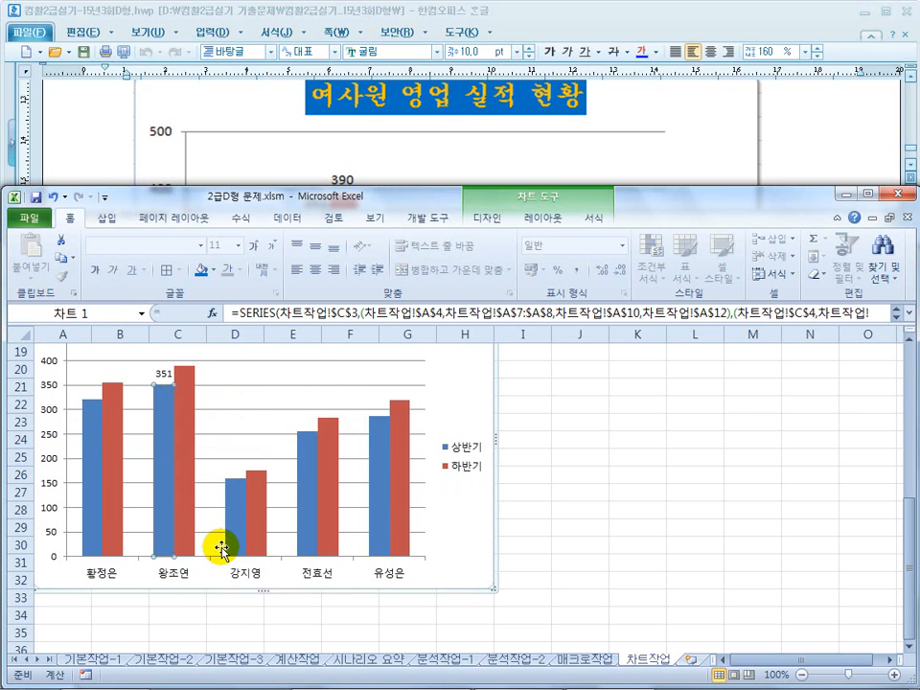
# - Add a data label to only the second employee's 하반기 column in the chart
pyautogui.click(186, 434)
pyautogui.rightClick(187, 437)
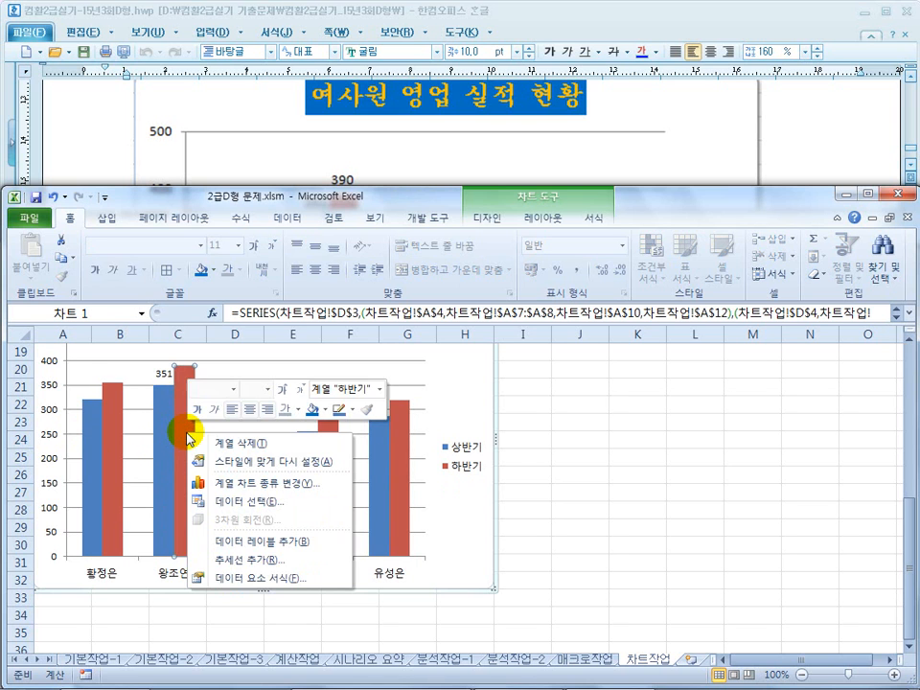
pyautogui.click(249, 544)
pyautogui.scroll(2, 178, 475)
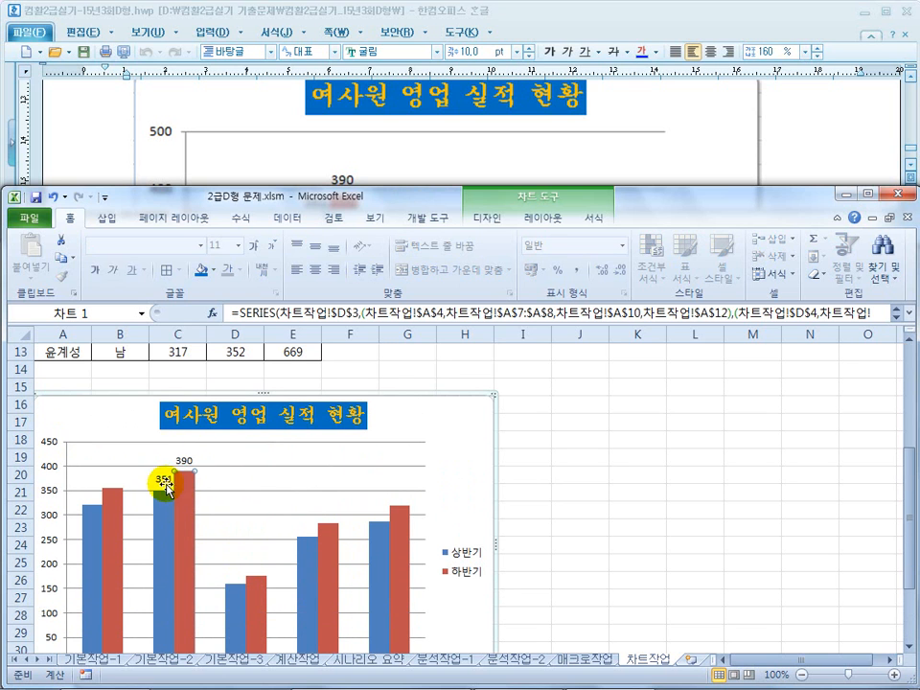
pyautogui.scroll(-1, 298, 211)
# - Compare the labelled columns with the exam document's reference figure and read the instruction for the chart's vertical value axis
pyautogui.click(803, 135)
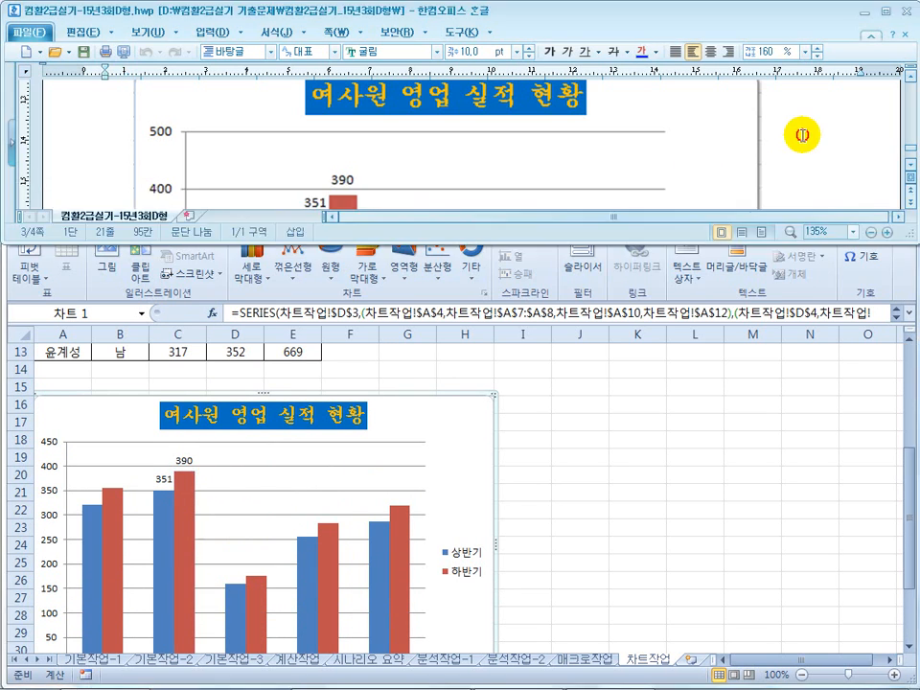
pyautogui.scroll(-2, 321, 198)
pyautogui.scroll(1, 325, 196)
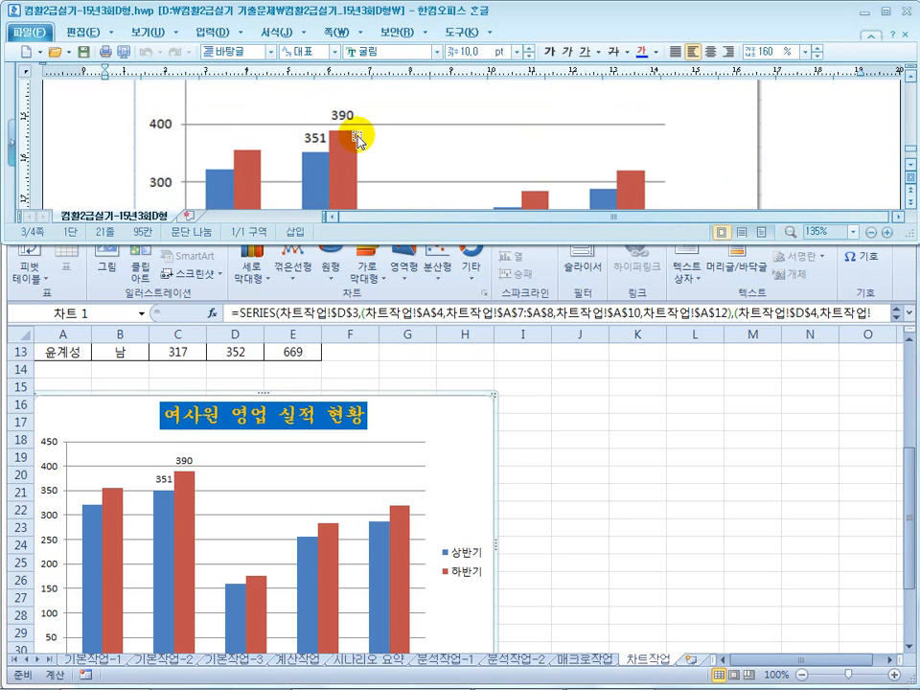
pyautogui.scroll(-3, 347, 163)
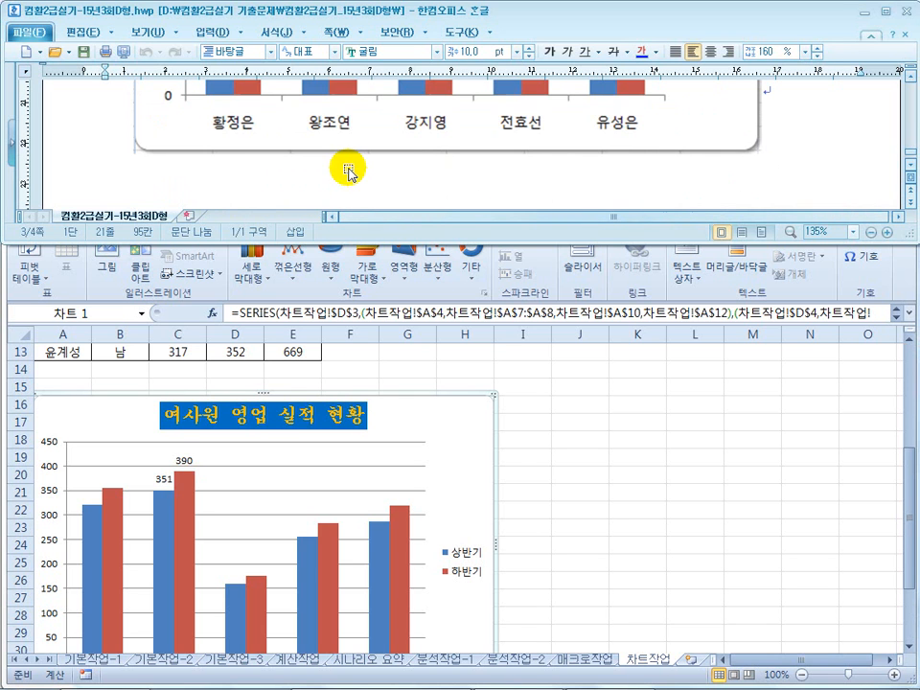
pyautogui.click(234, 478)
pyautogui.click(96, 144)
pyautogui.scroll(2, 117, 168)
pyautogui.scroll(5, 117, 168)
pyautogui.moveTo(179, 159); pyautogui.dragTo(354, 159)
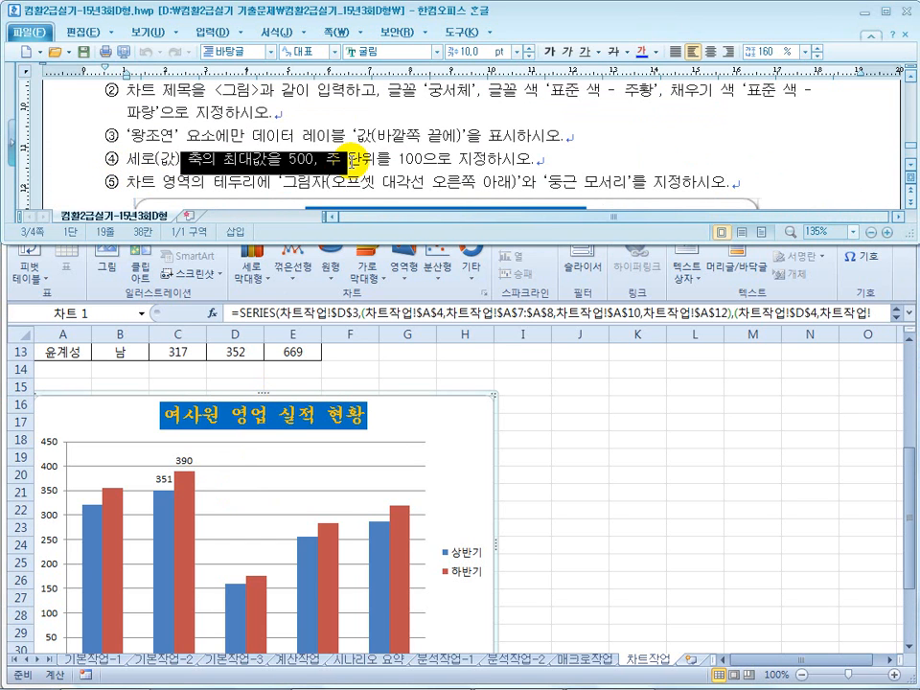
pyautogui.click(123, 156)
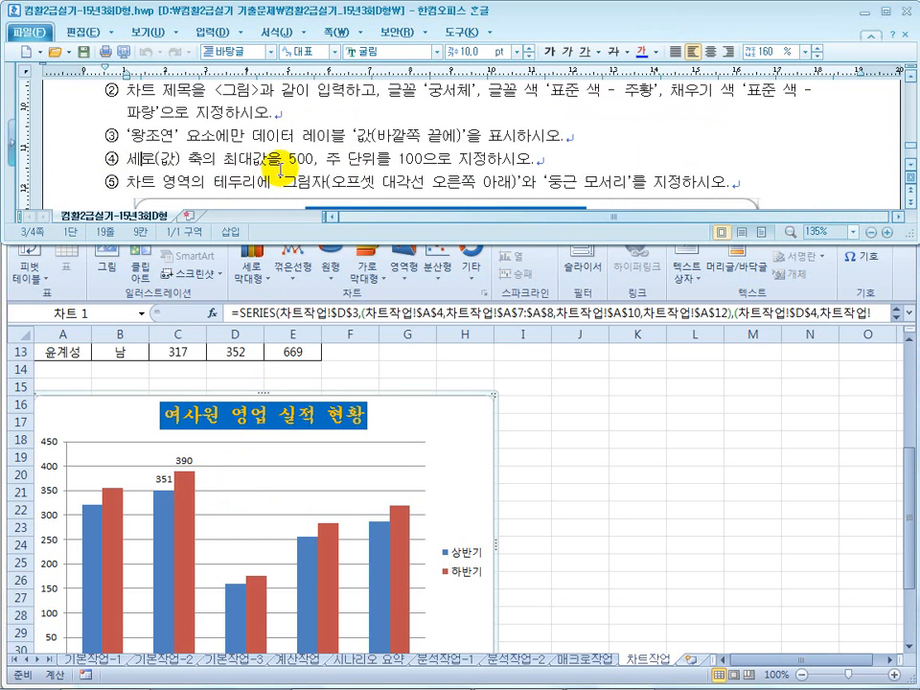
pyautogui.scroll(-5, 294, 161)
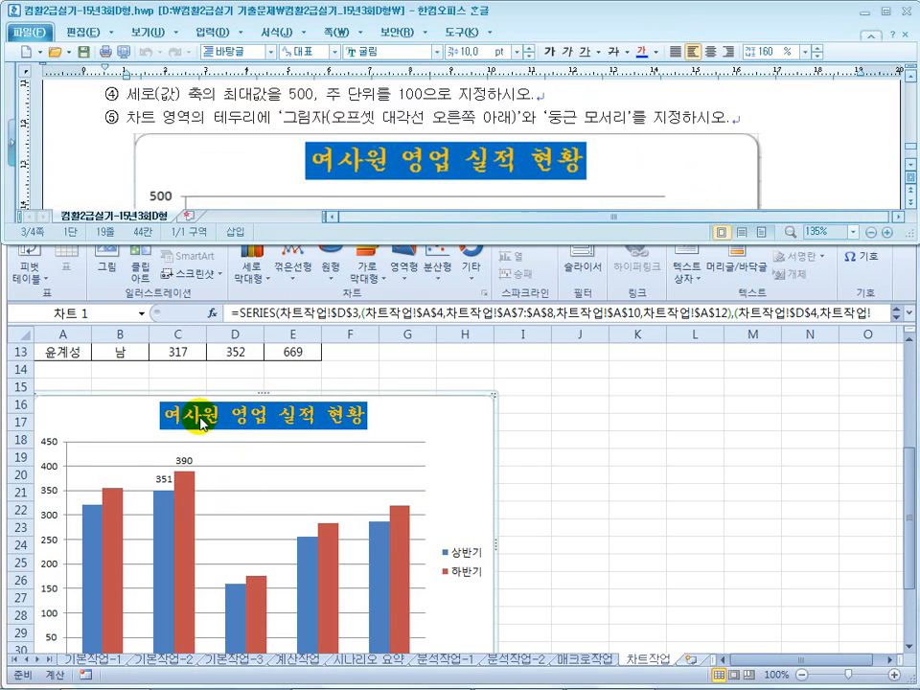
# - Fix the chart's vertical value axis at a maximum of 500 and a major unit of 100
pyautogui.click(53, 451)
pyautogui.scroll(-2, 62, 466)
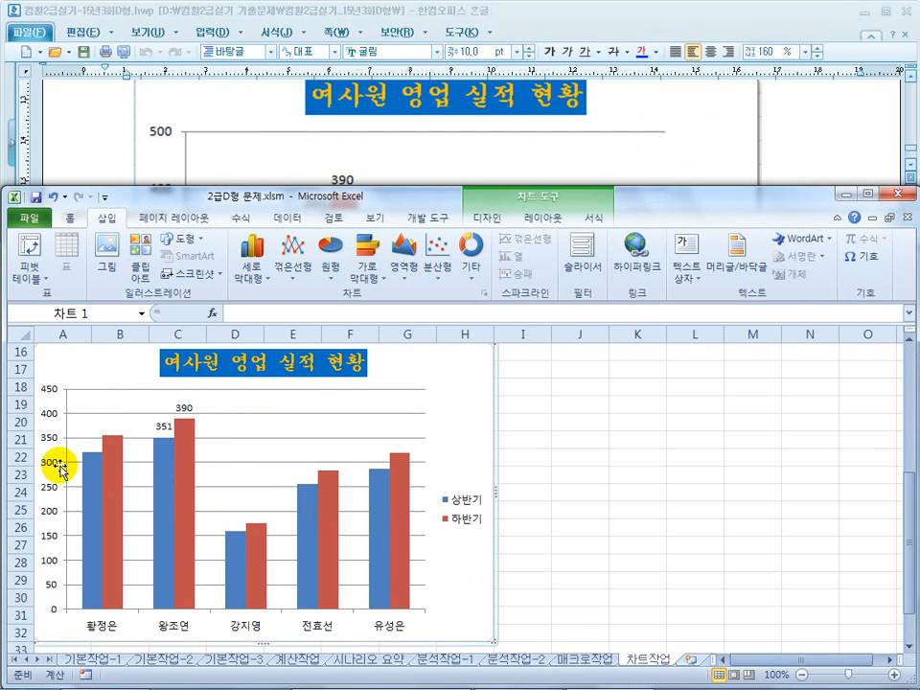
pyautogui.click(51, 467)
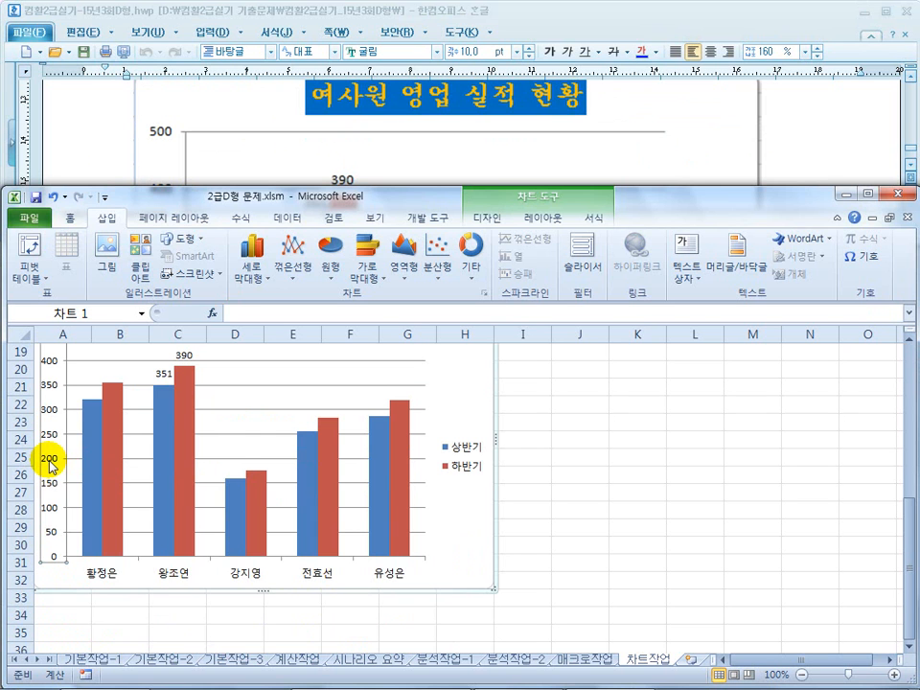
pyautogui.rightClick(51, 467)
pyautogui.click(137, 630)
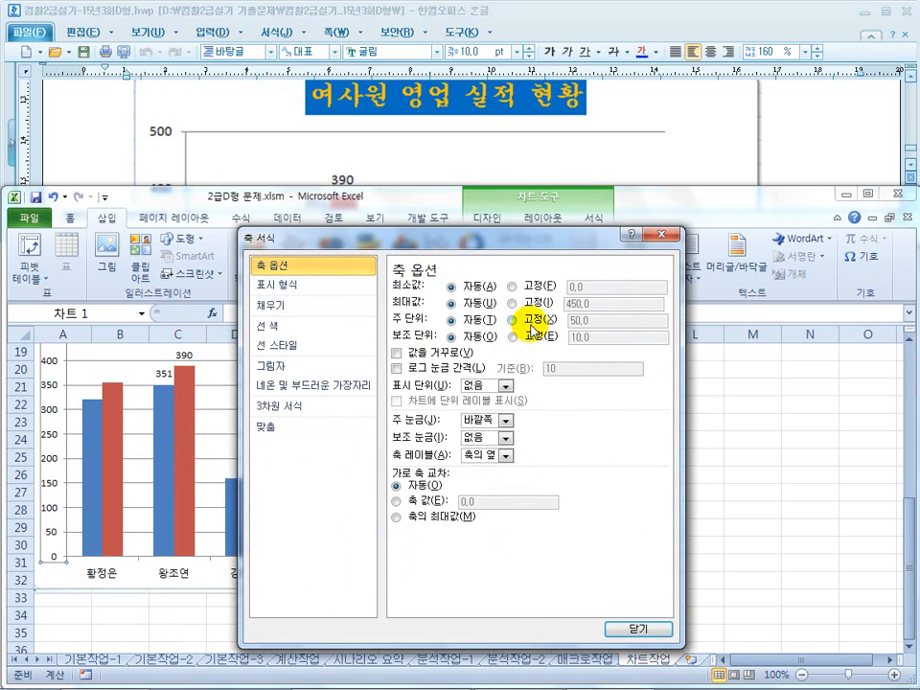
pyautogui.click(526, 304)
pyautogui.click(605, 308)
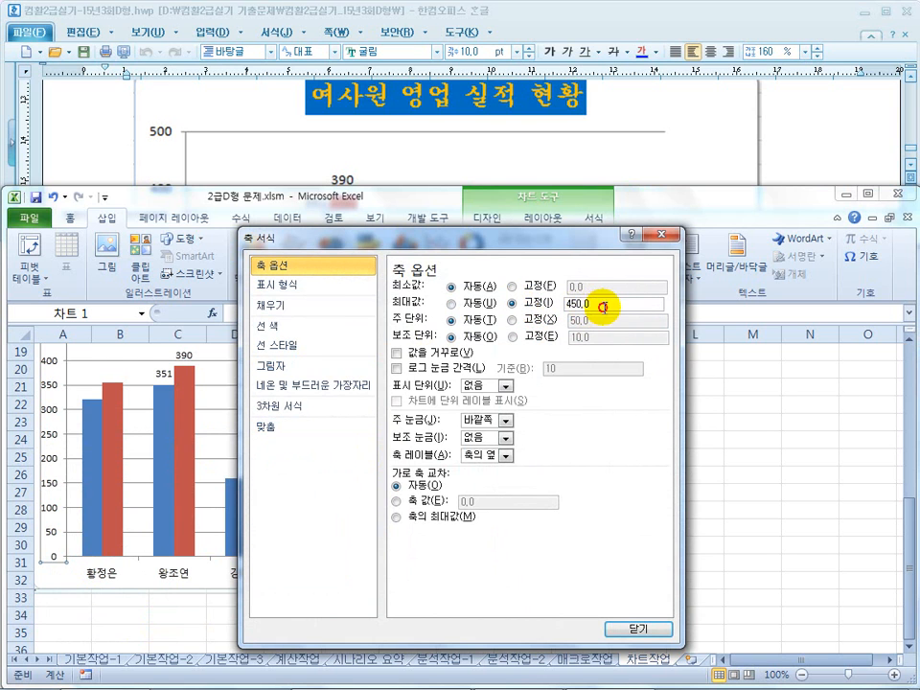
pyautogui.click(529, 305)
pyautogui.click(514, 320)
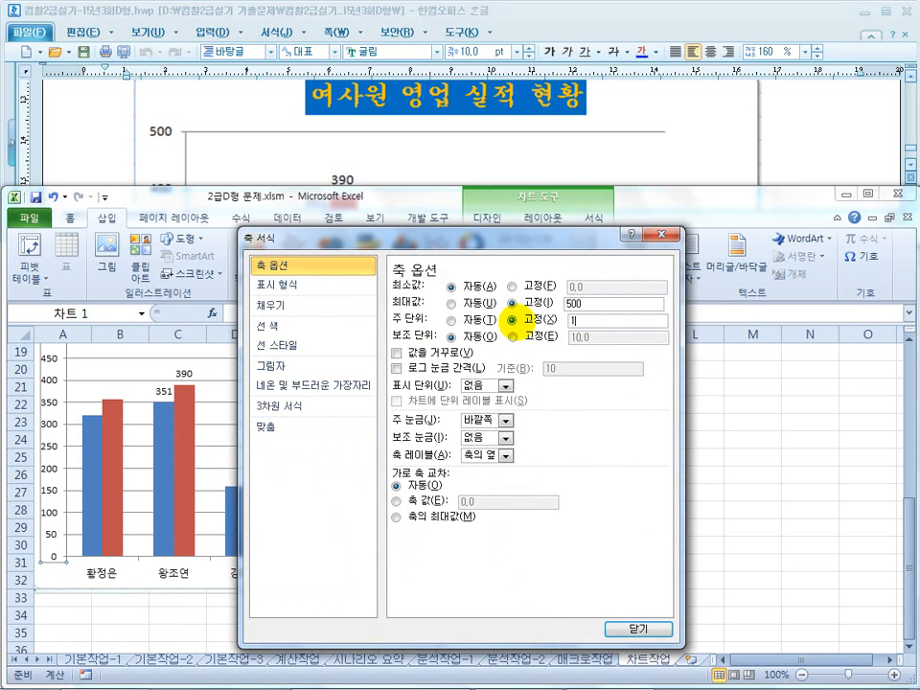
pyautogui.click(618, 628)
pyautogui.scroll(2, 60, 550)
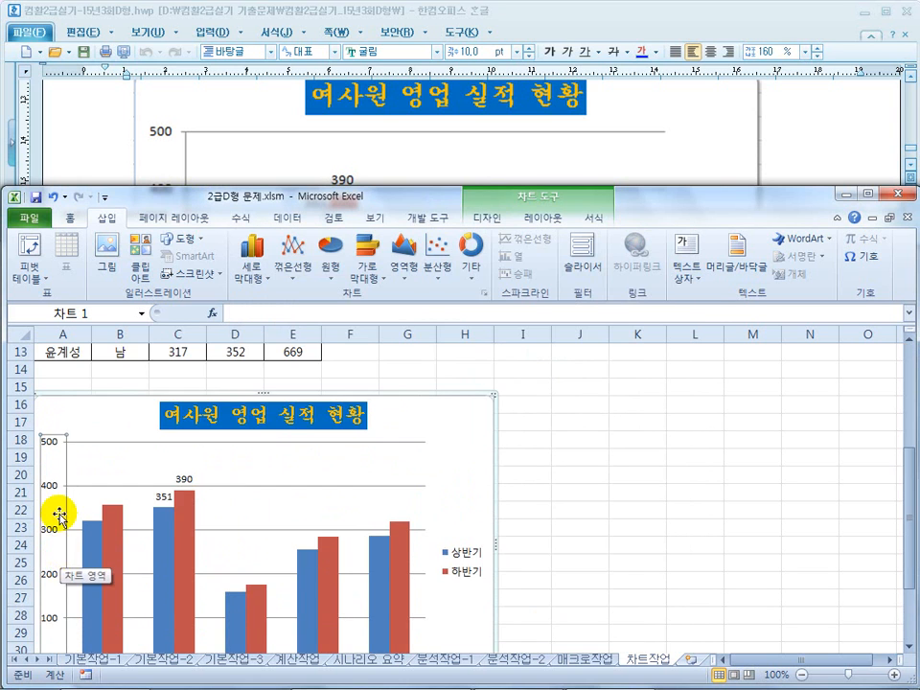
# - Check the value axis against the exam document's reference figure and read the instruction for the chart area's border
pyautogui.click(826, 115)
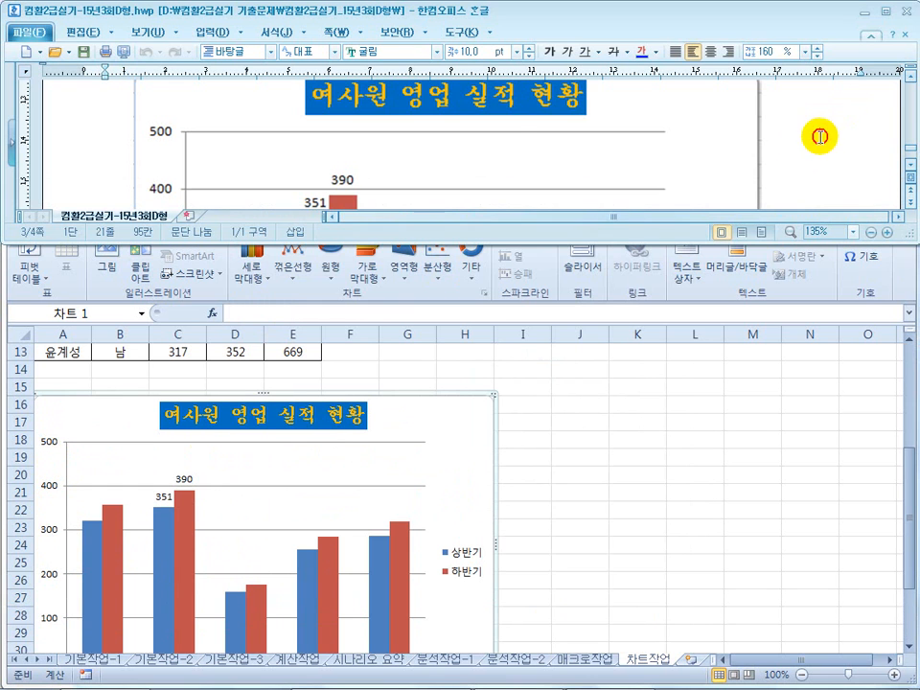
pyautogui.scroll(-3, 671, 192)
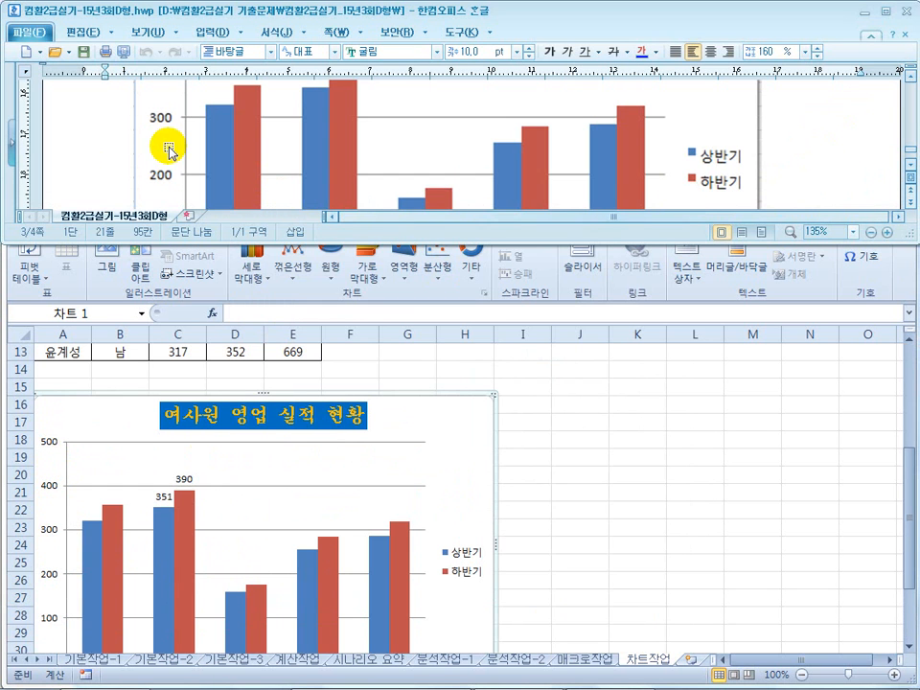
pyautogui.scroll(-3, 170, 156)
pyautogui.scroll(-1, 171, 155)
pyautogui.scroll(5, 173, 151)
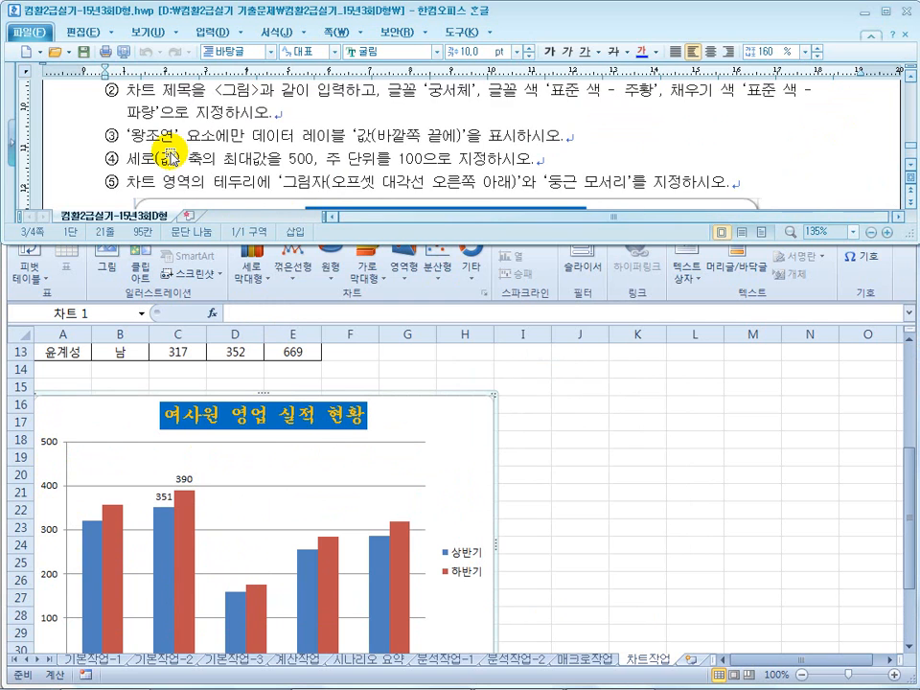
pyautogui.scroll(-1, 178, 176)
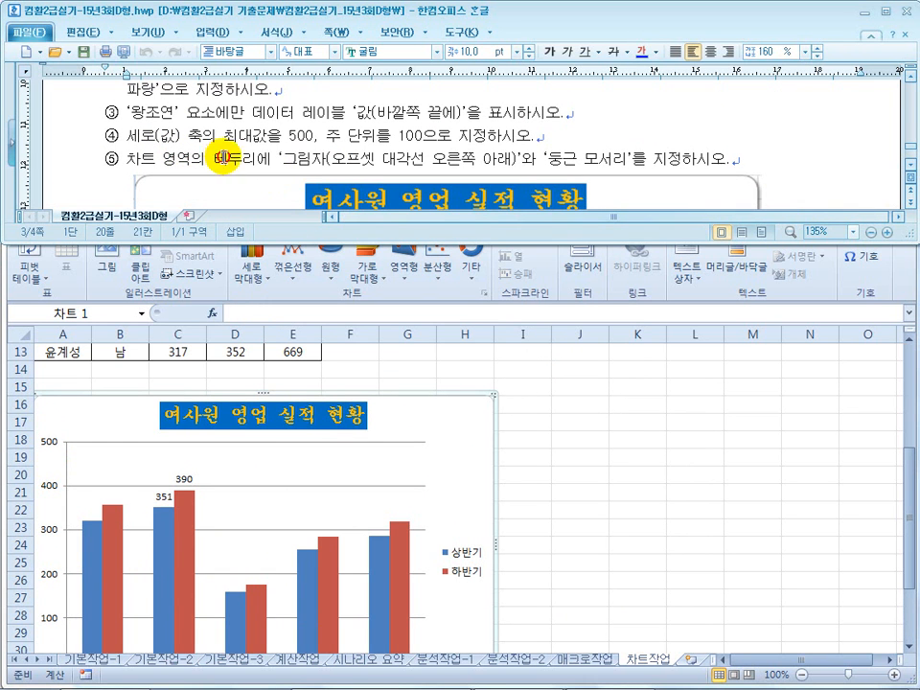
pyautogui.moveTo(228, 159); pyautogui.dragTo(347, 158)
pyautogui.click(357, 158)
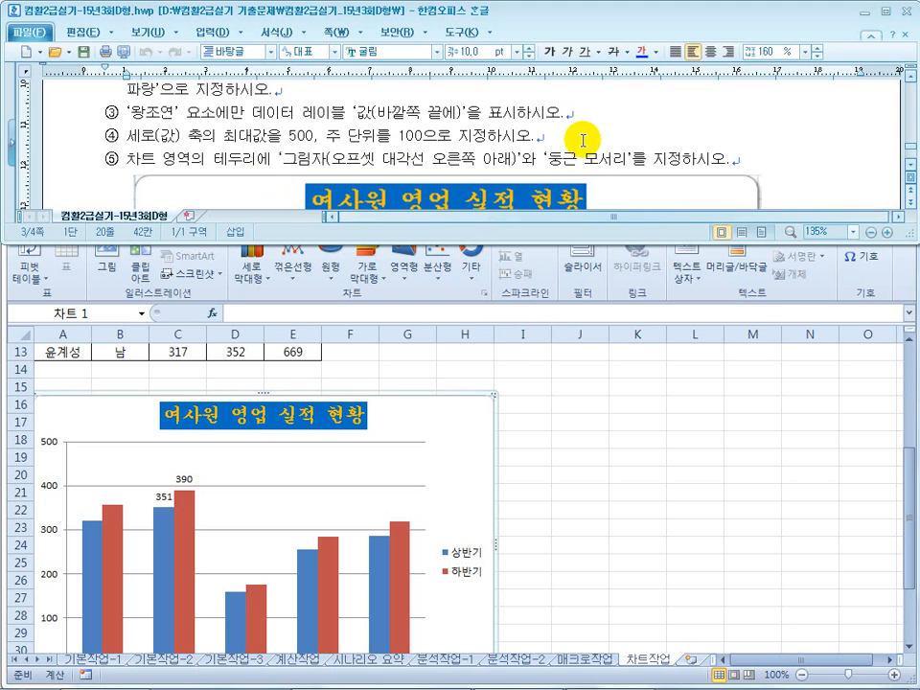
# - Apply the outer shadow preset 오프셋 대각선 오른쪽 아래 to the chart area
pyautogui.click(459, 462)
pyautogui.rightClick(461, 458)
pyautogui.click(517, 444)
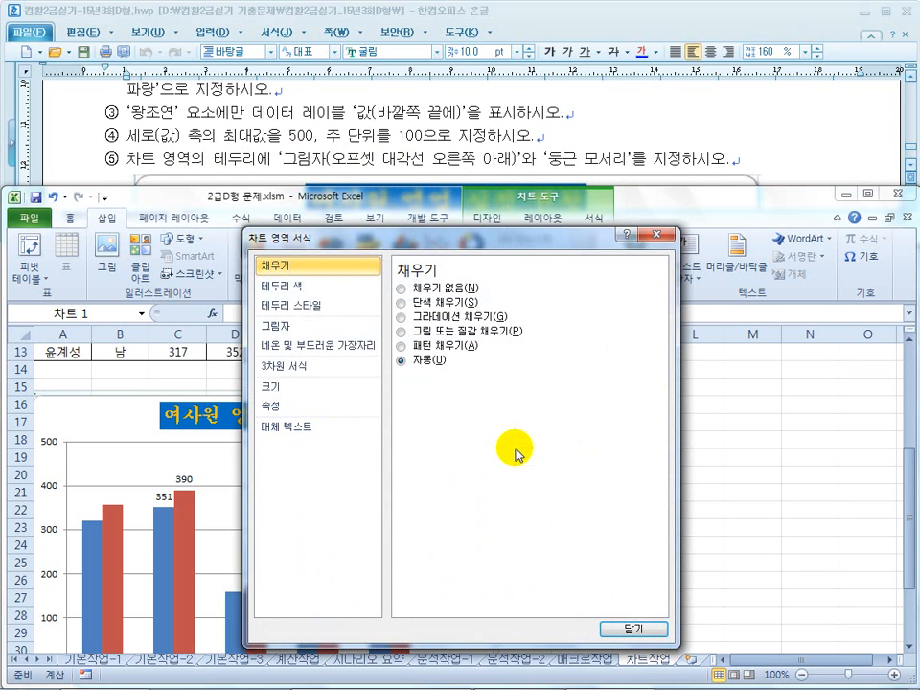
pyautogui.click(278, 326)
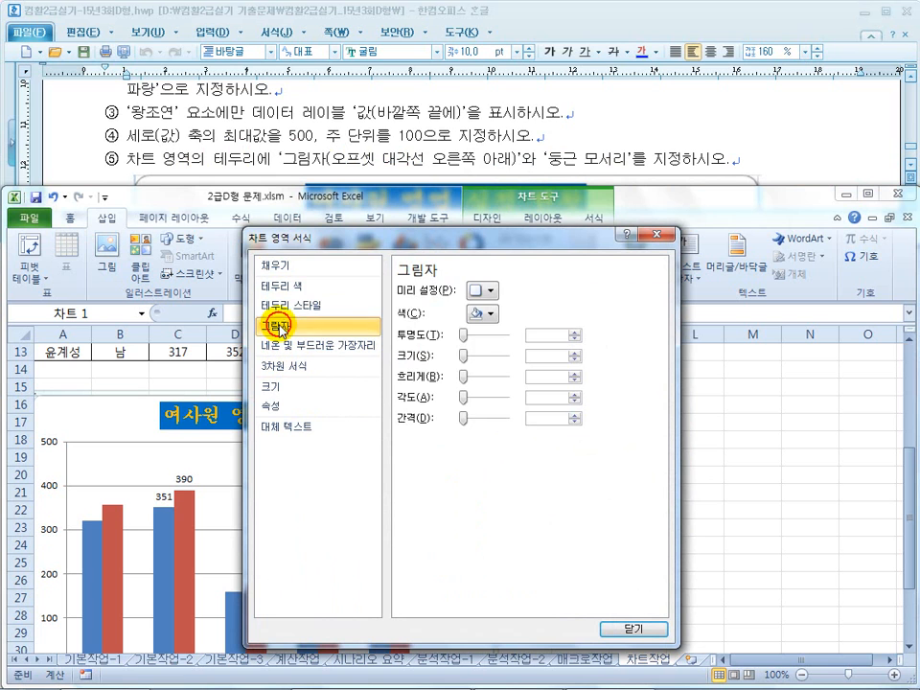
pyautogui.click(491, 289)
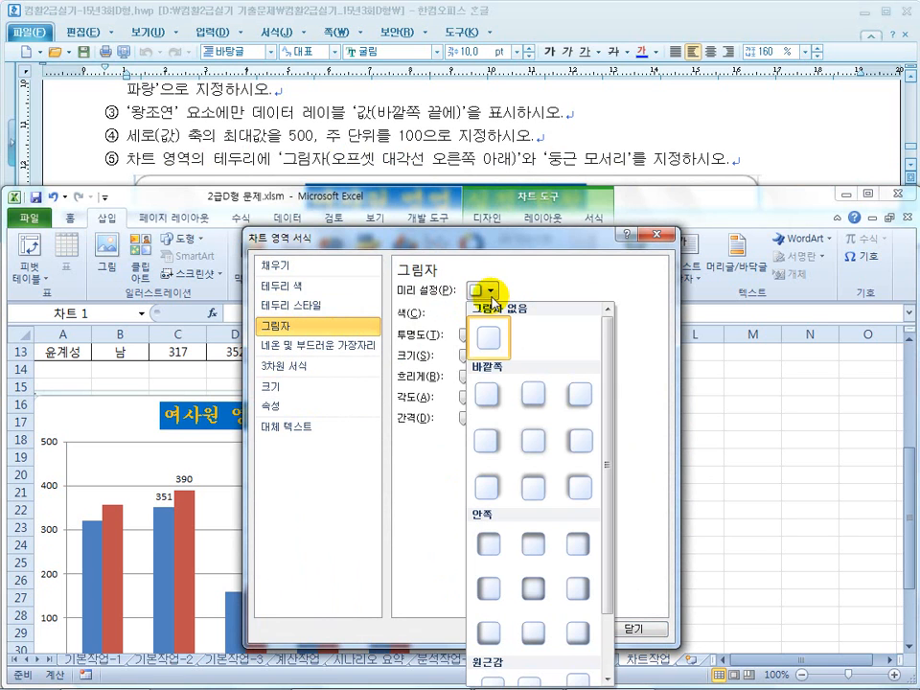
pyautogui.click(487, 397)
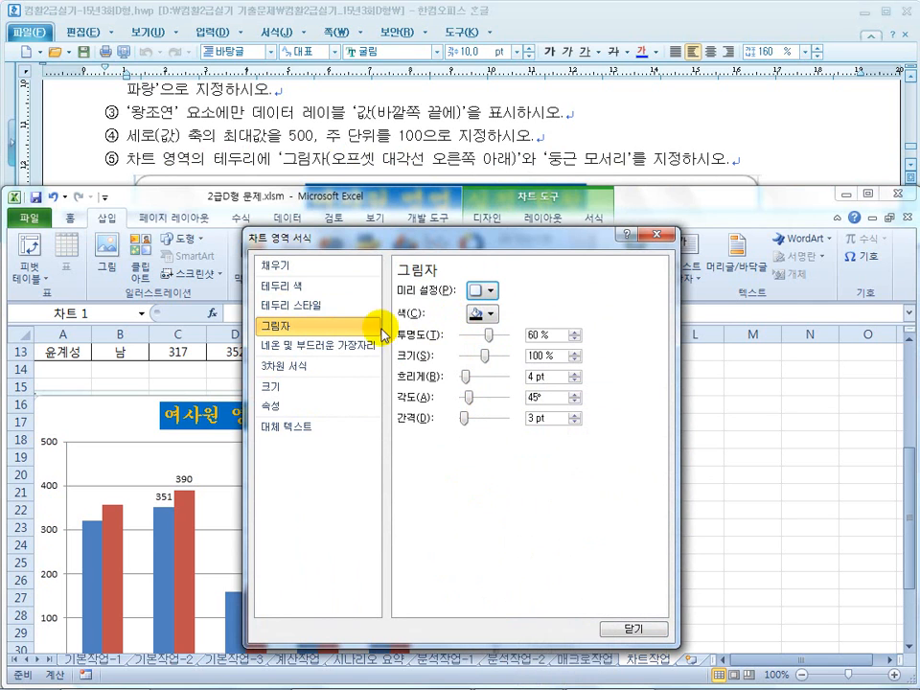
# - Give the chart area's border rounded corners (둥근 모서리) and close its formatting
pyautogui.click(267, 305)
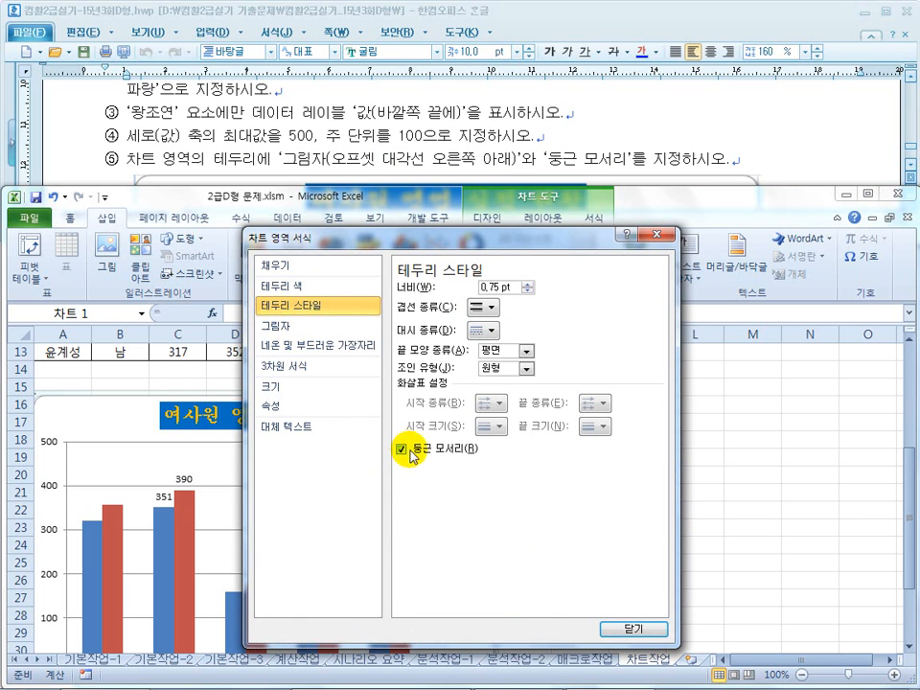
pyautogui.click(637, 629)
pyautogui.press('Escape')
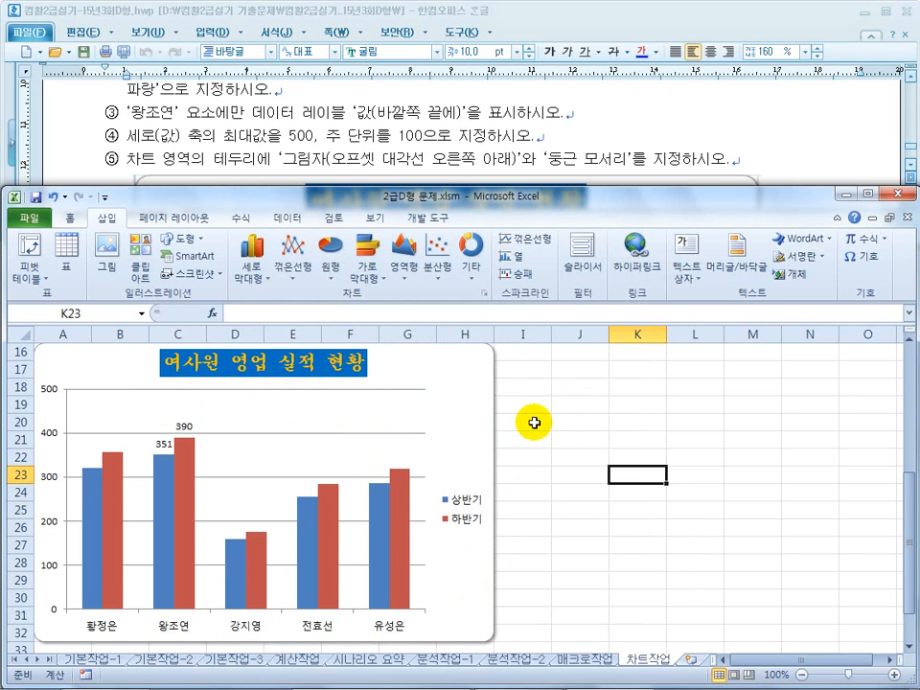
# - Open the 계산작업 sheet and read the exam document's first calculation task for 표1, including its permitted functions
pyautogui.click(397, 140)
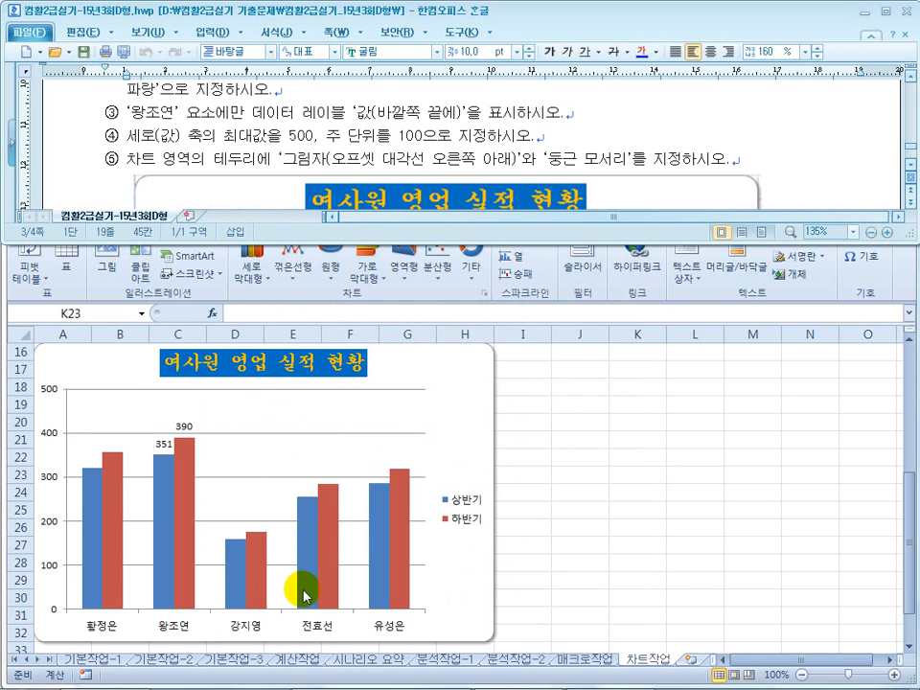
pyautogui.click(308, 662)
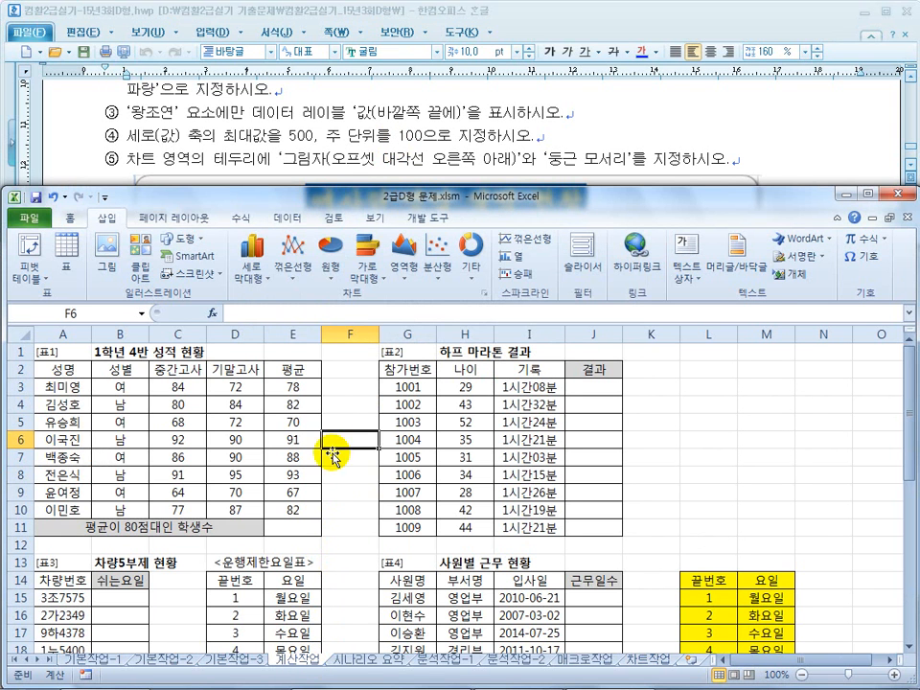
pyautogui.click(335, 387)
pyautogui.click(251, 115)
pyautogui.scroll(15, 259, 144)
pyautogui.scroll(3, 271, 153)
pyautogui.scroll(-2, 270, 196)
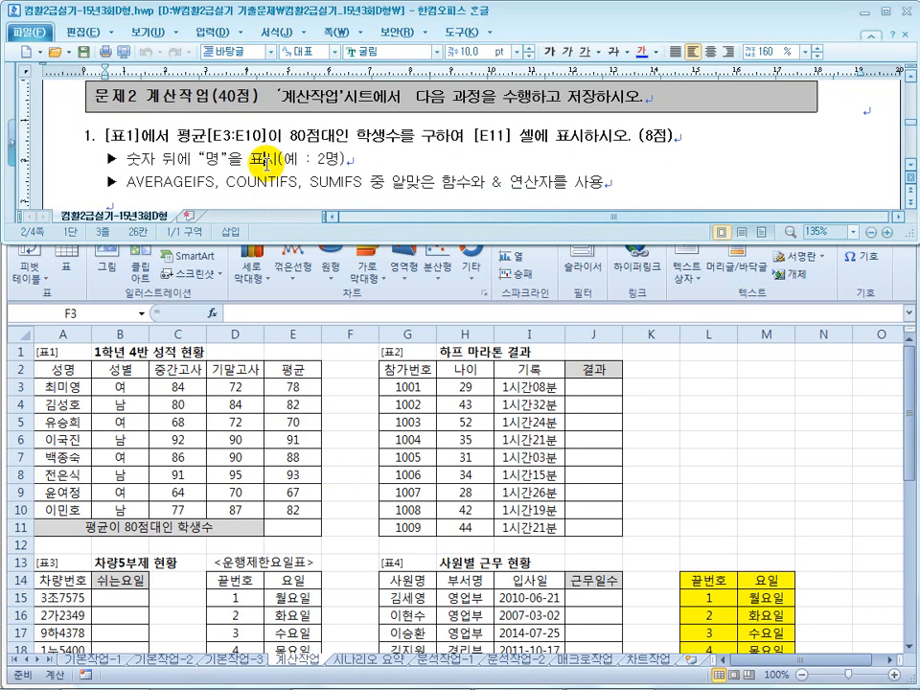
pyautogui.click(182, 176)
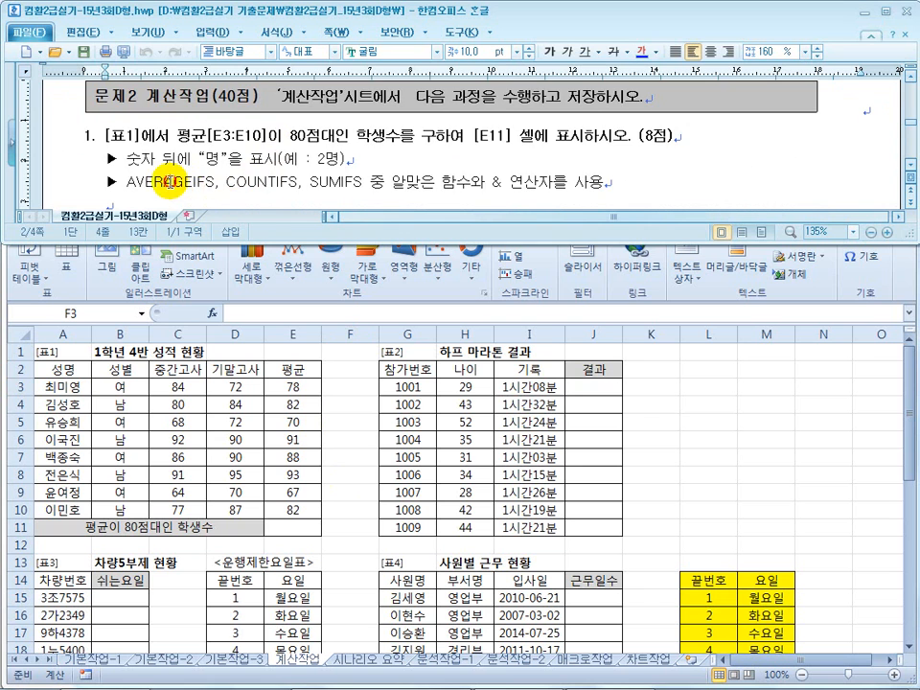
pyautogui.scroll(-1, 181, 177)
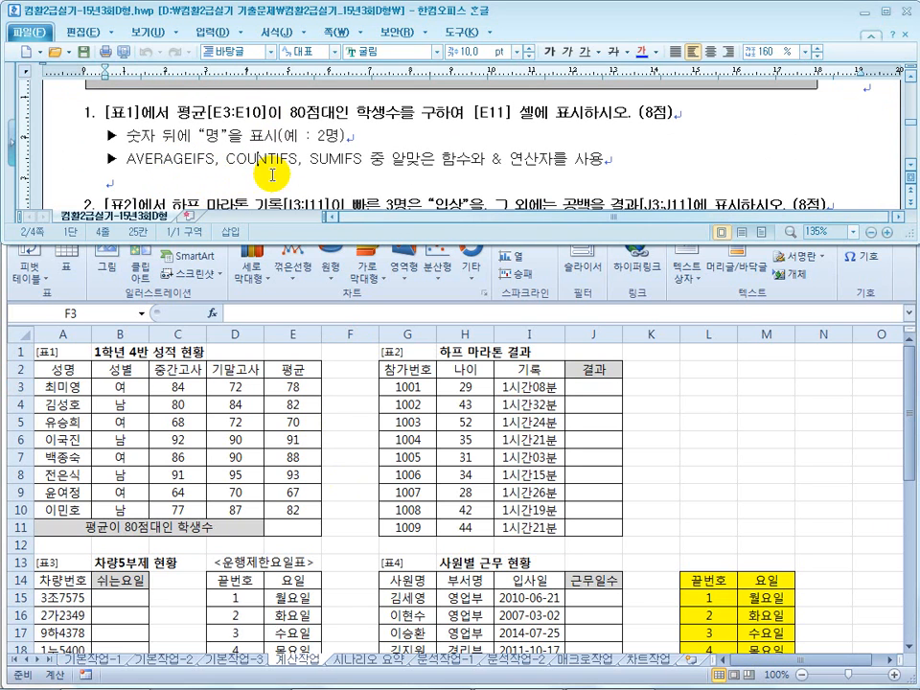
# - Review the functions permitted for the first task and highlight the requirement 80점대인 학생수 in the exam document
pyautogui.click(361, 164)
pyautogui.moveTo(360, 163); pyautogui.dragTo(292, 160)
pyautogui.click(209, 161)
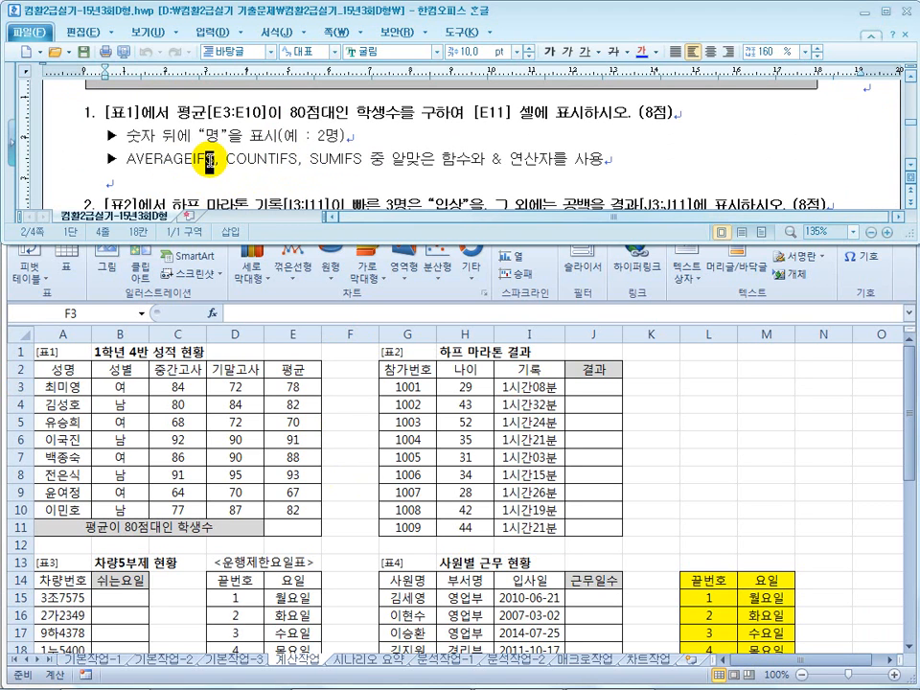
pyautogui.moveTo(290, 113); pyautogui.dragTo(398, 113)
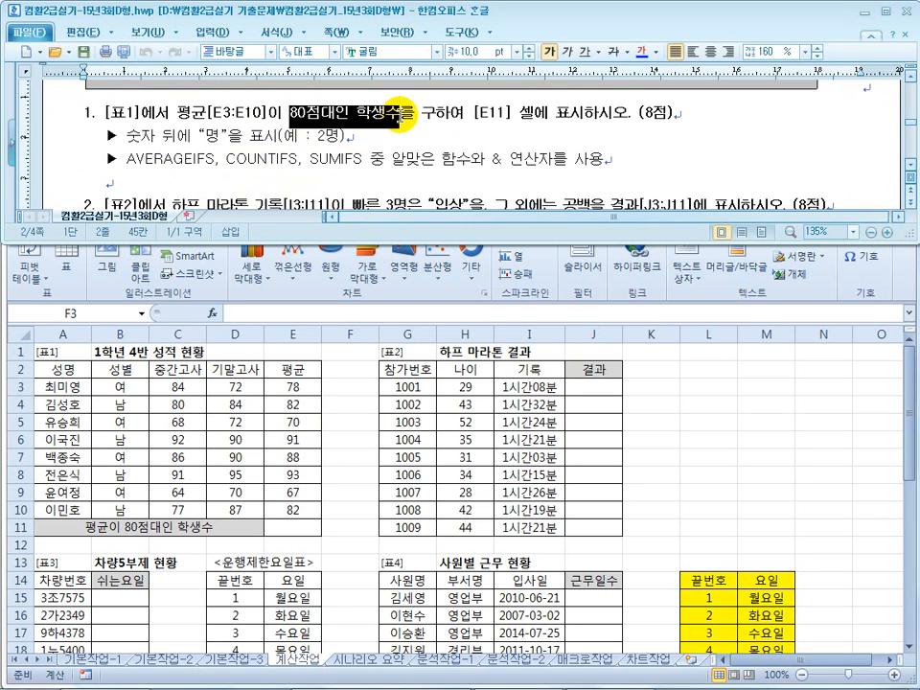
# - Mark the 80-point range, the student count and the candidate functions with on-screen pen notes, including "CountIF", and clear the markings
pyautogui.hotkey('ctrl', 'shift', 'd')
pyautogui.moveTo(293, 125); pyautogui.dragTo(340, 121)
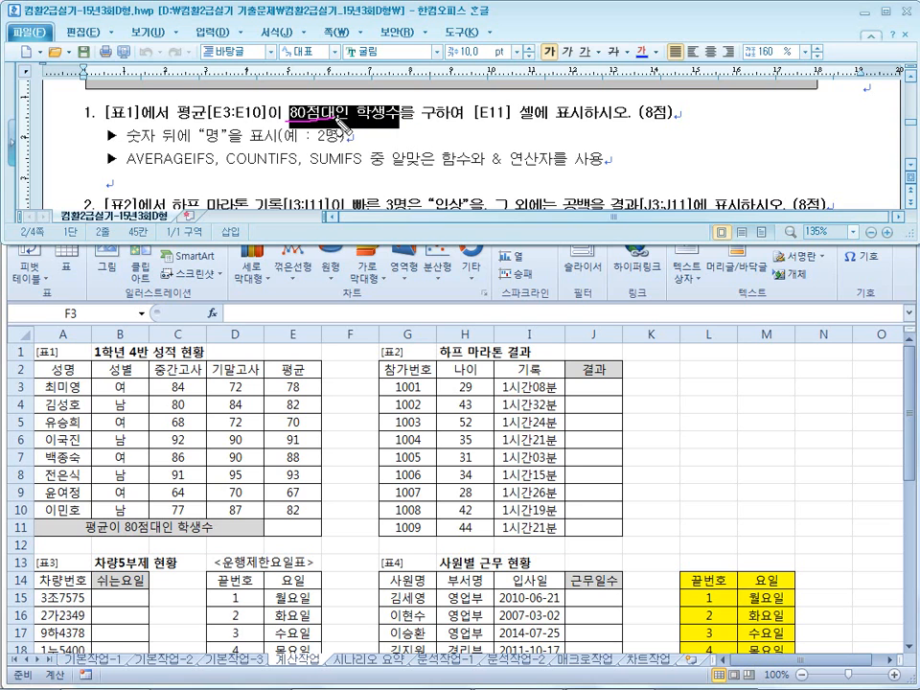
pyautogui.moveTo(476, 145)
pyautogui.mouseDown()
pyautogui.moveTo(492, 137)
pyautogui.moveTo(509, 149)
pyautogui.mouseUp()
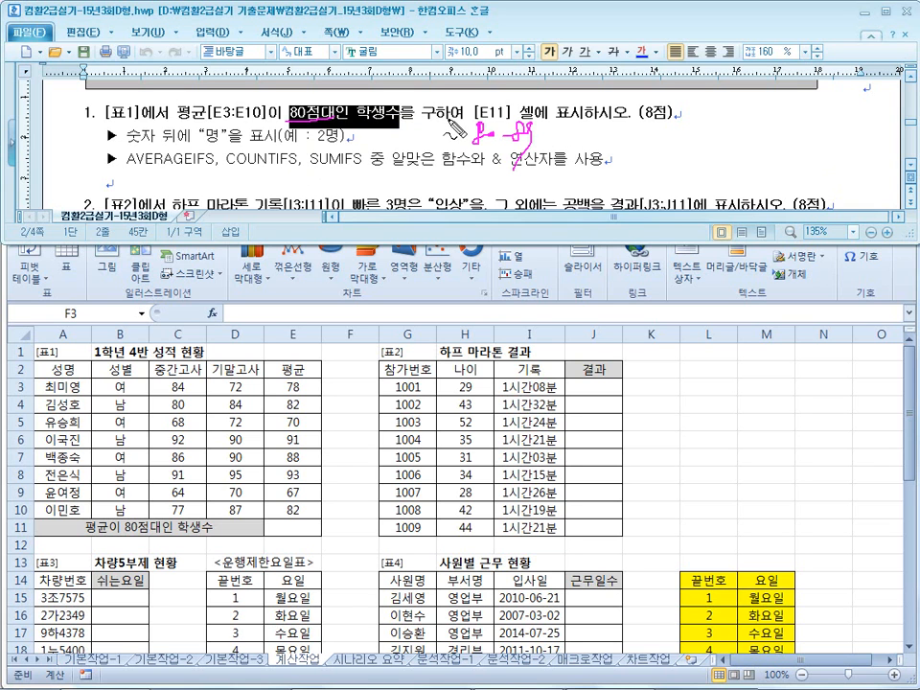
pyautogui.moveTo(393, 119); pyautogui.dragTo(394, 100)
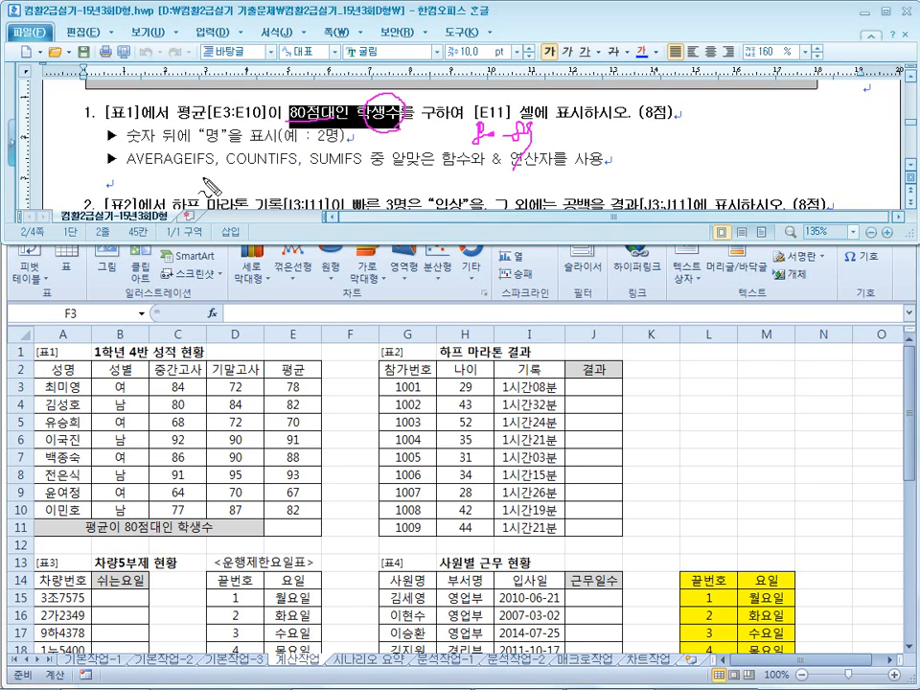
pyautogui.moveTo(128, 168); pyautogui.dragTo(189, 165)
pyautogui.moveTo(322, 167); pyautogui.dragTo(344, 172)
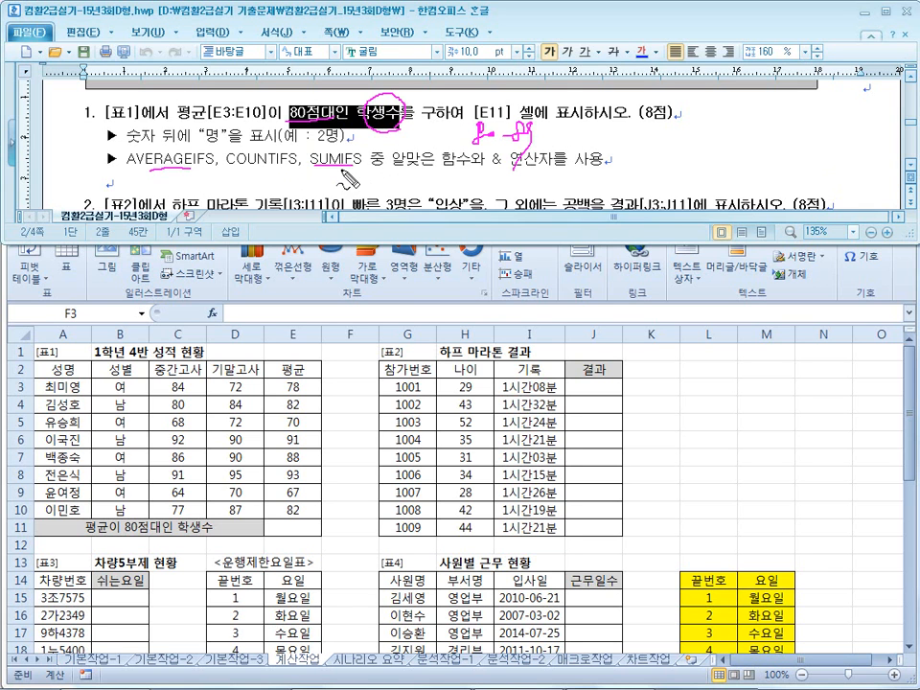
pyautogui.moveTo(227, 168)
pyautogui.mouseDown()
pyautogui.moveTo(290, 170)
pyautogui.moveTo(240, 142)
pyautogui.moveTo(267, 190)
pyautogui.mouseUp()
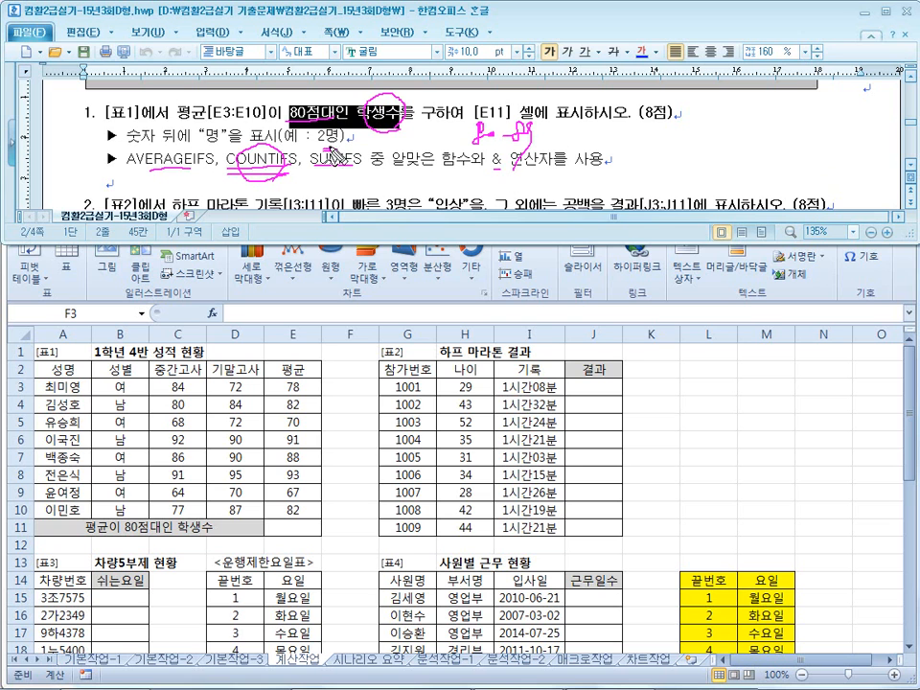
pyautogui.moveTo(473, 149)
pyautogui.mouseDown()
pyautogui.moveTo(594, 158)
pyautogui.moveTo(655, 142)
pyautogui.mouseUp()
pyautogui.moveTo(657, 142); pyautogui.dragTo(673, 170)
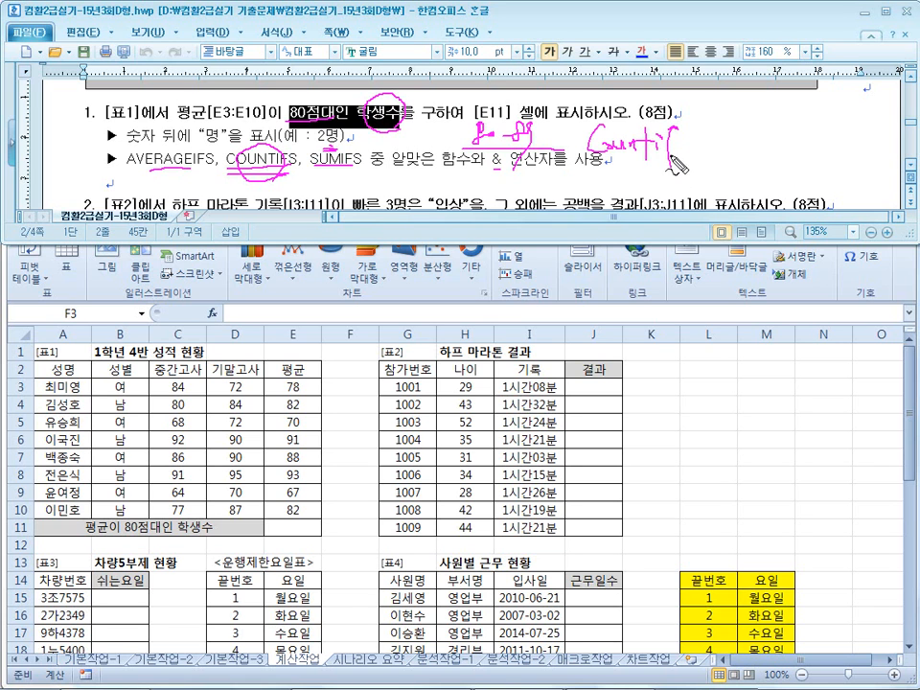
pyautogui.moveTo(594, 167); pyautogui.dragTo(687, 165)
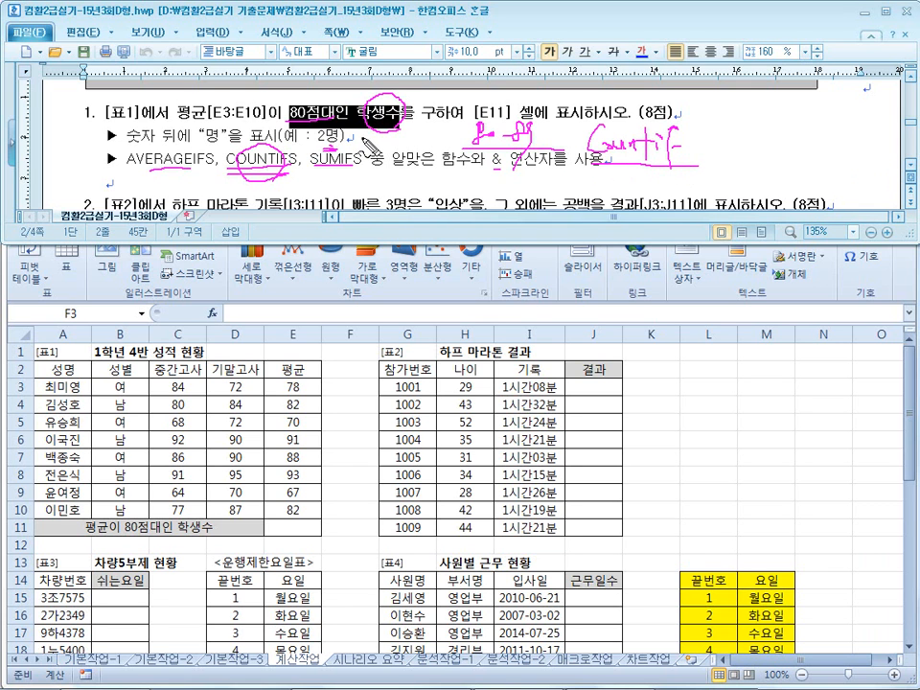
pyautogui.press('Escape')
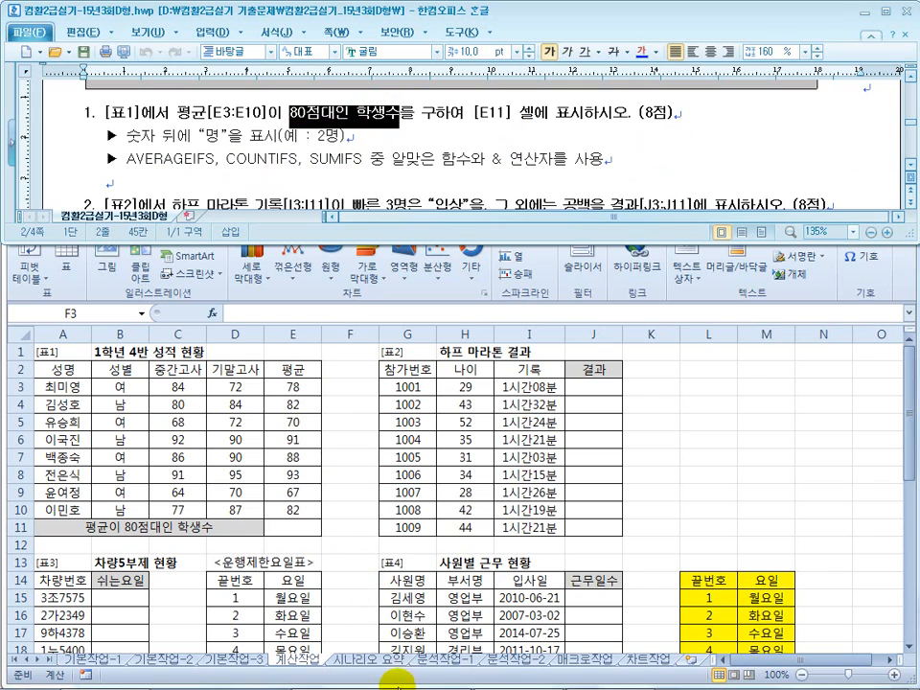
# - Switch to the solution slideshow and go back to the 계산작업 slide with the COUNTIFS answer, with the pen ready
pyautogui.click(420, 677)
pyautogui.scroll(1, 385, 550)
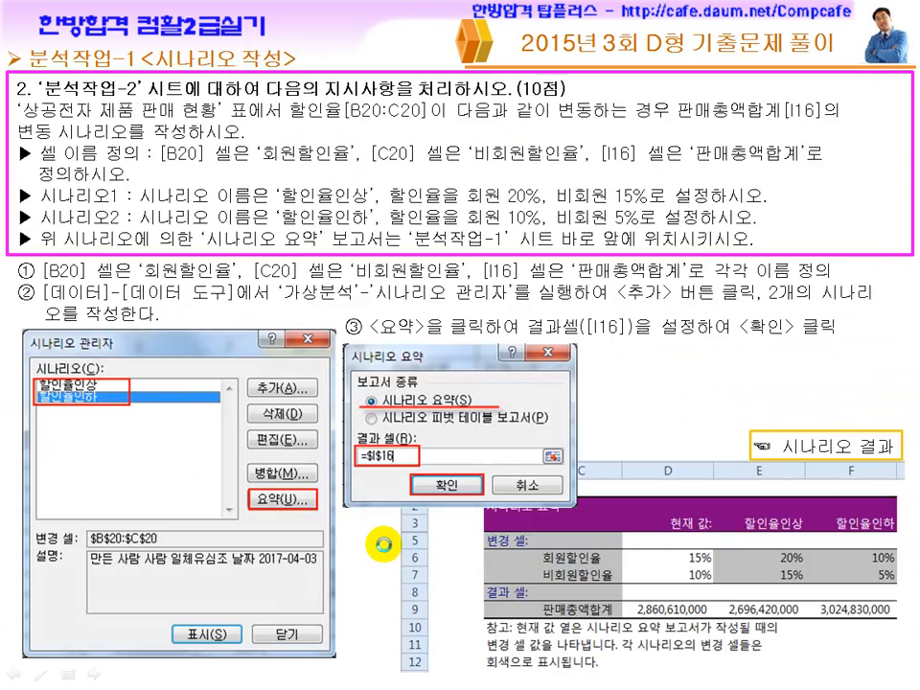
pyautogui.scroll(1, 385, 550)
pyautogui.scroll(1, 385, 549)
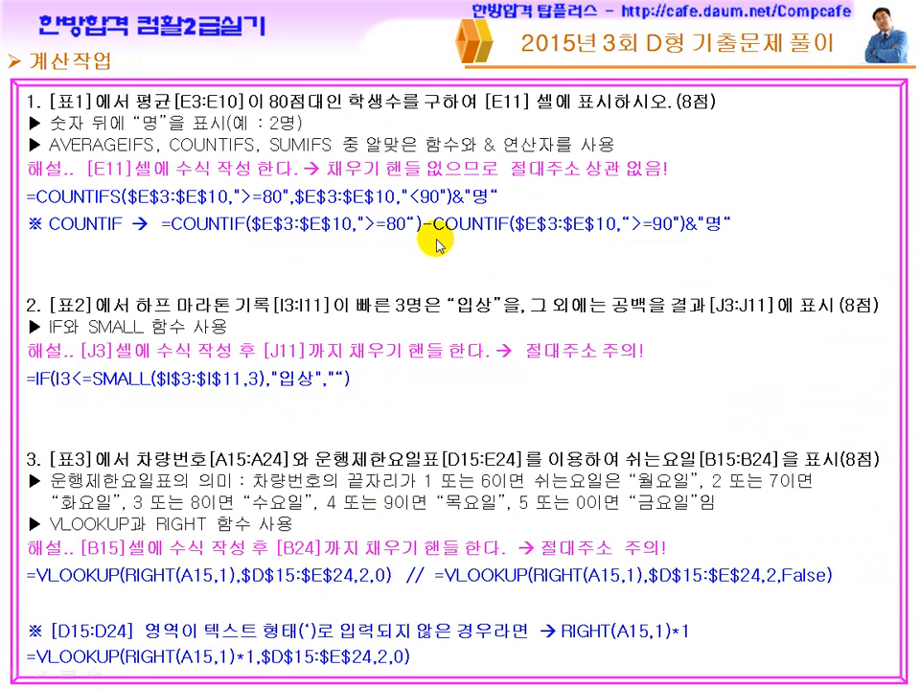
pyautogui.hotkey('ctrl', 'p')
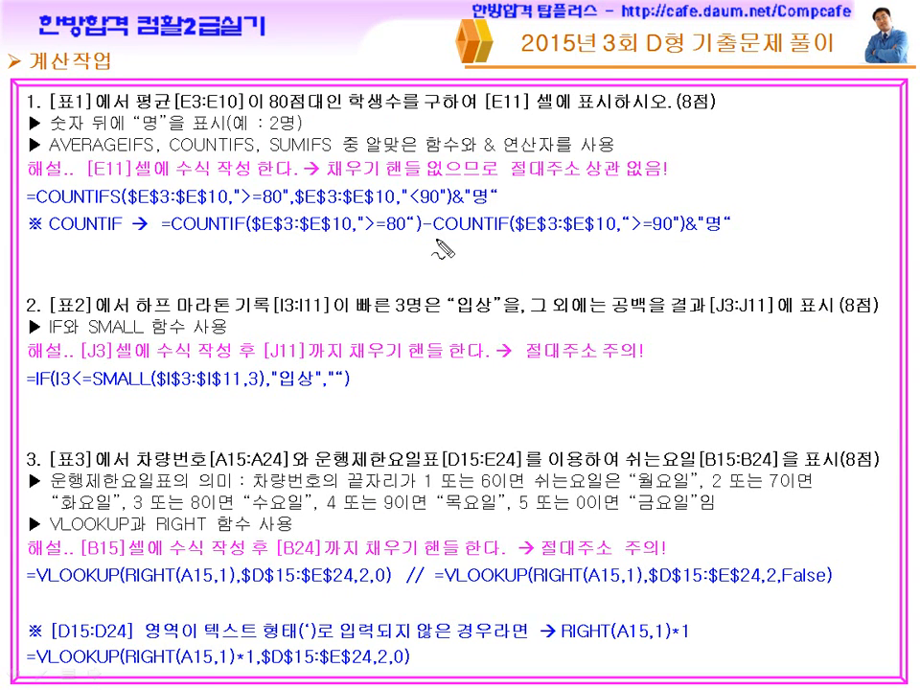
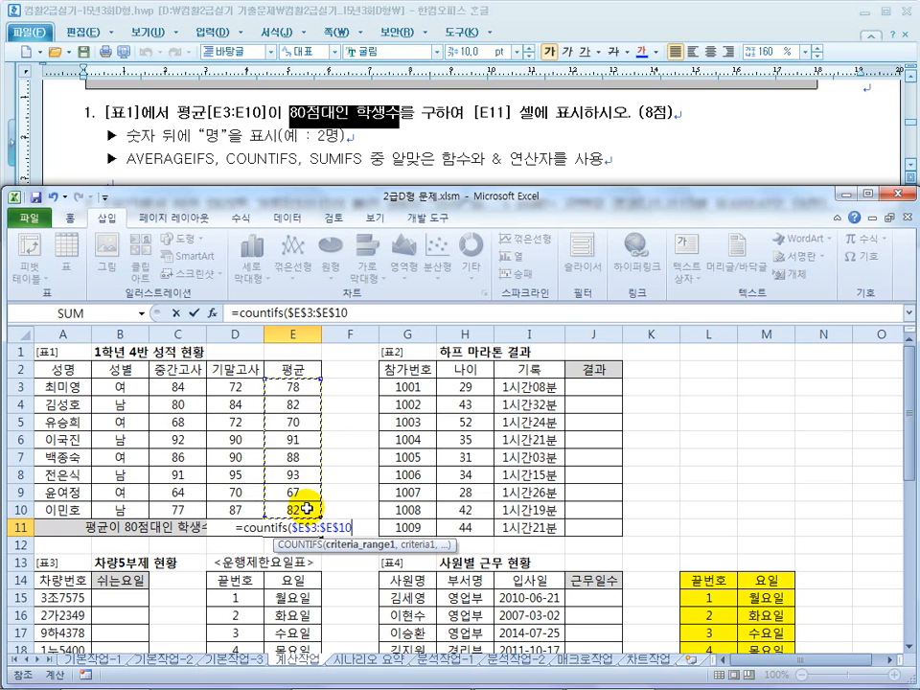
# - Add the first criterion ">=80" for $E$3:$E$10 to the COUNTIFS formula in E11
pyautogui.write('".=80",')
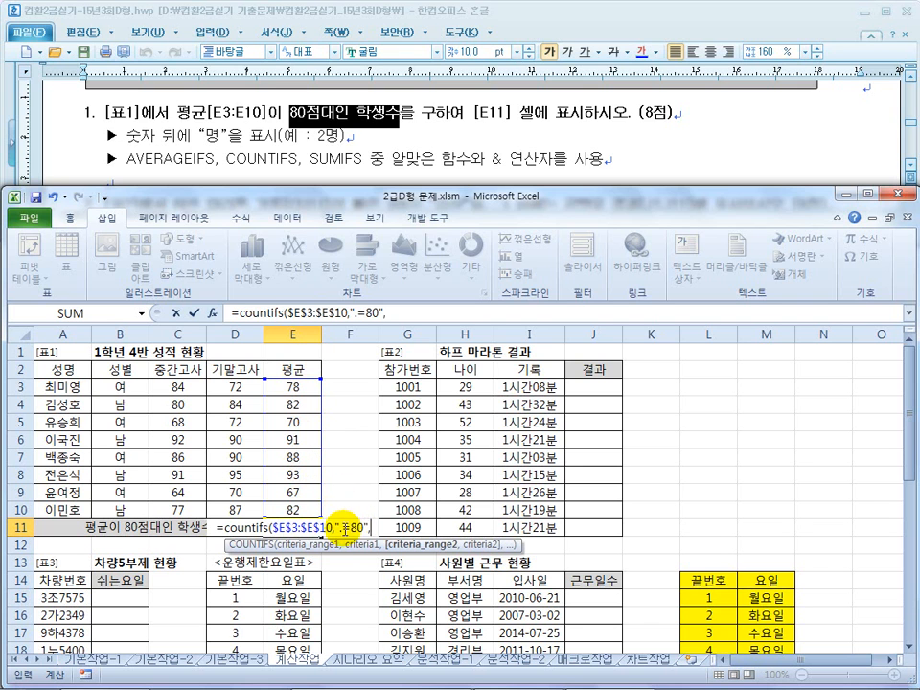
pyautogui.click(345, 528)
pyautogui.press('BackSpace')
pyautogui.write('>')
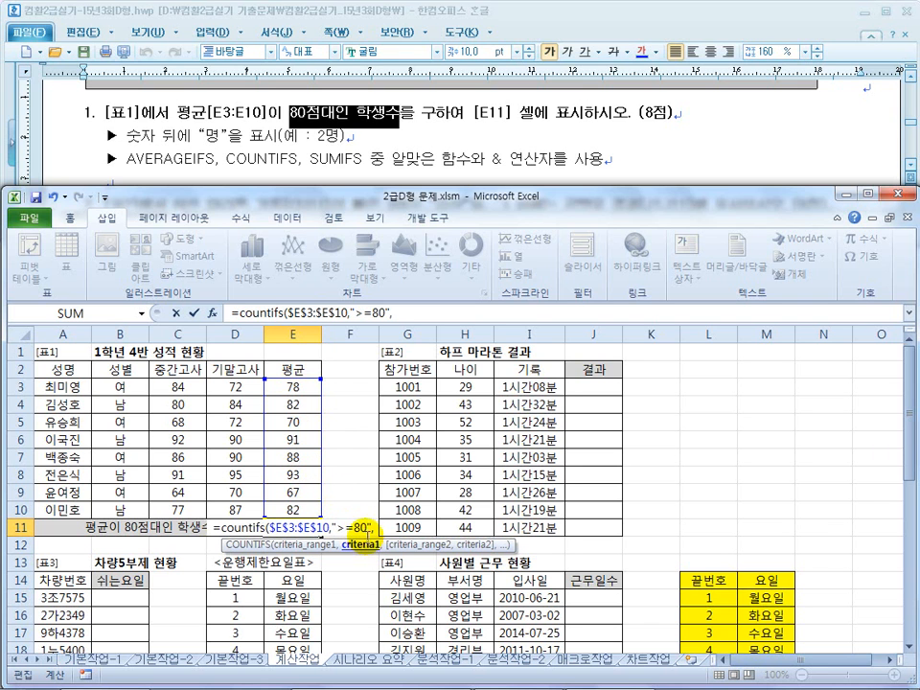
# - Complete E11's COUNTIFS formula with the second range $E$3:$E$10 and criterion "<90", appending &"명"
pyautogui.click(406, 314)
pyautogui.moveTo(290, 387); pyautogui.dragTo(292, 509)
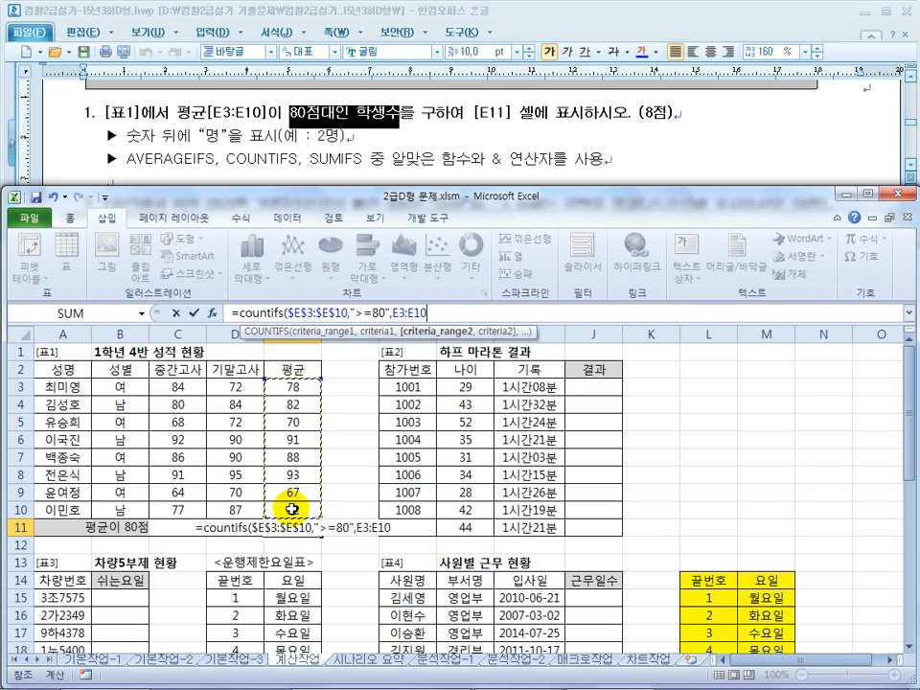
pyautogui.press('F4')
pyautogui.write(',"<90"')
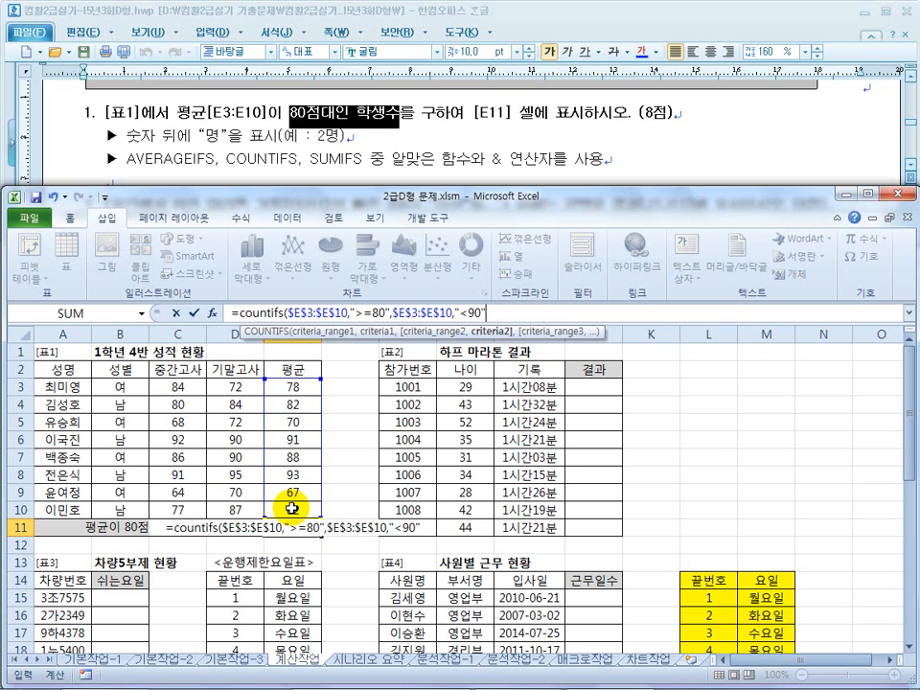
pyautogui.write(')')
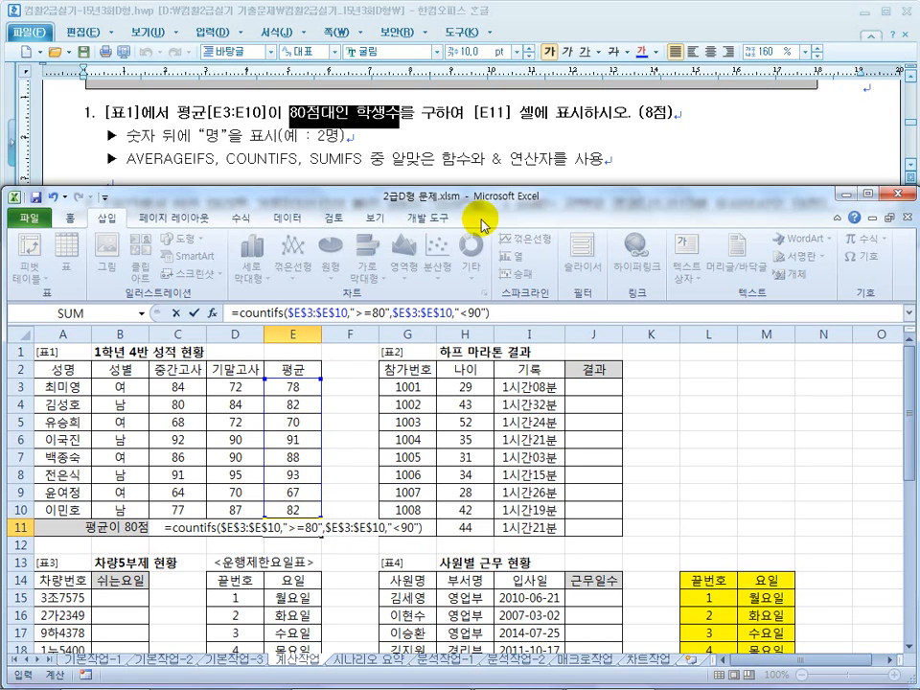
pyautogui.write('&"며')
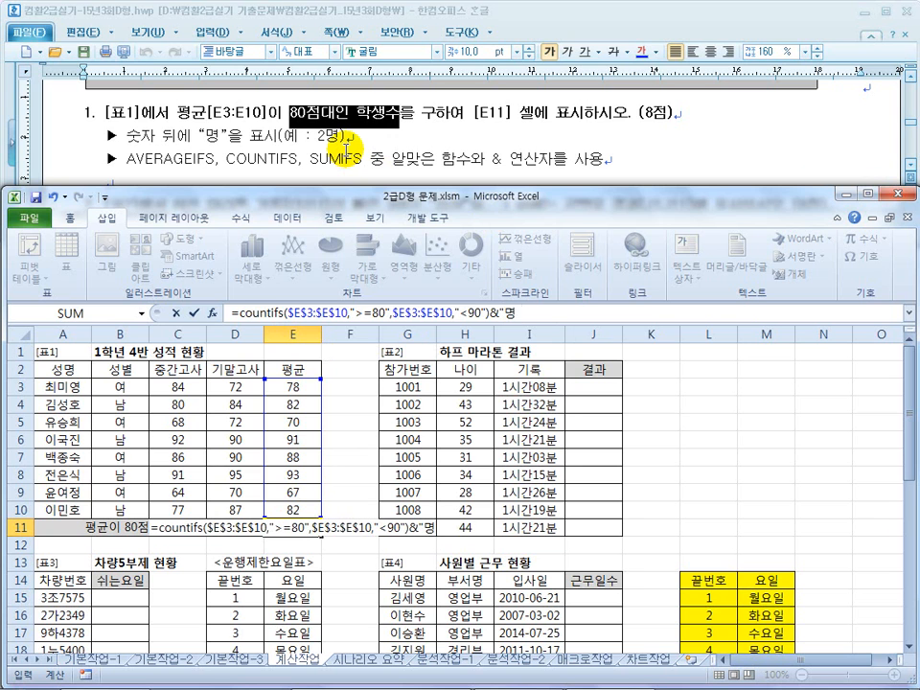
pyautogui.write('"')
pyautogui.press('Return')
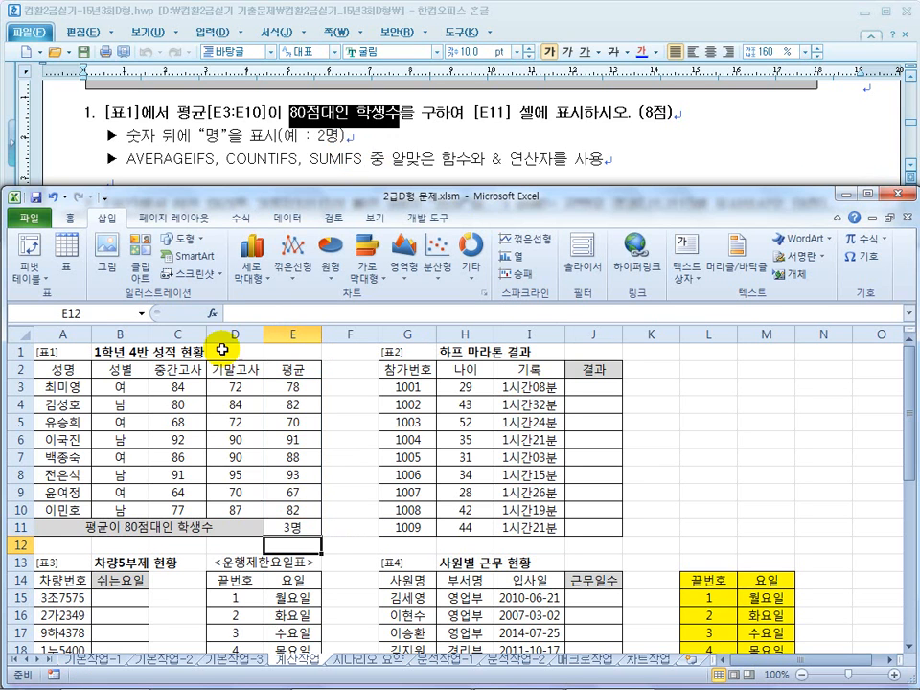
# - Check the formula in E11 against the averages in the 80s in column E of 표1
pyautogui.click(280, 524)
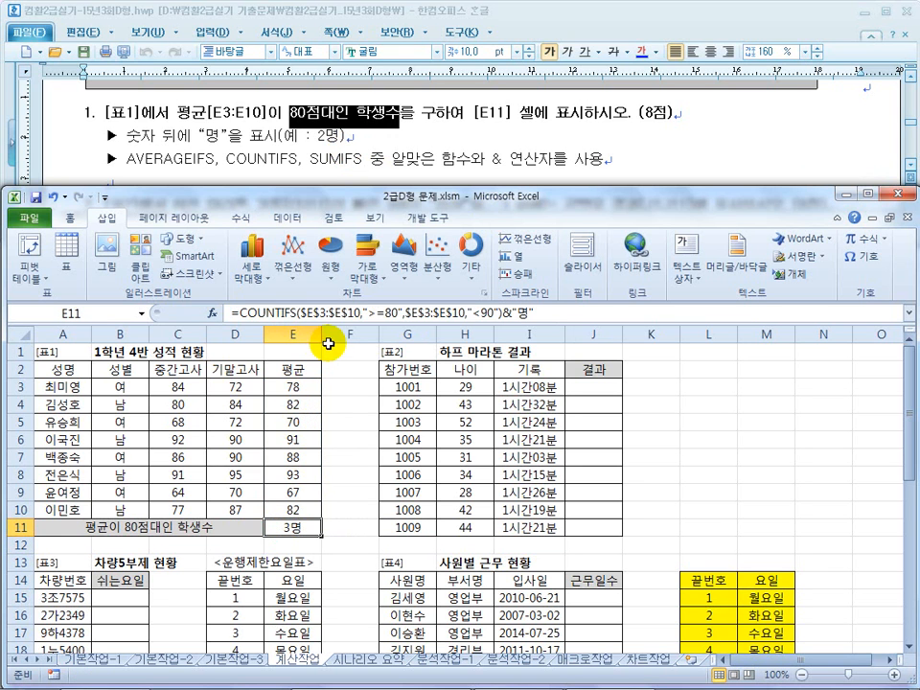
pyautogui.click(312, 409)
pyautogui.click(308, 457)
pyautogui.click(305, 503)
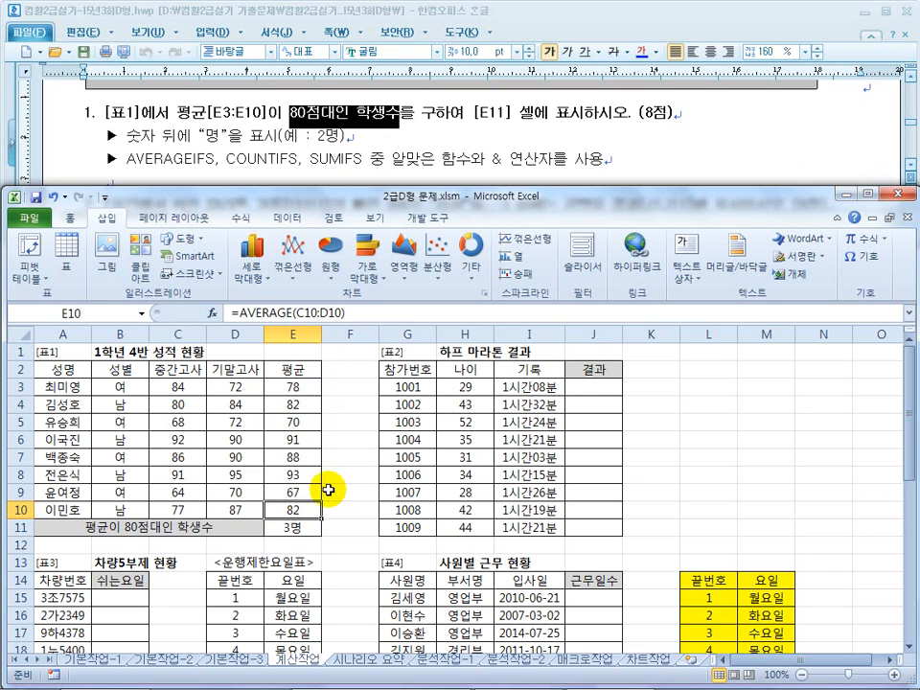
# - Read the exam document's second calculation task for 표2, including the 입상 condition, the blank otherwise and the IF and SMALL functions
pyautogui.click(587, 385)
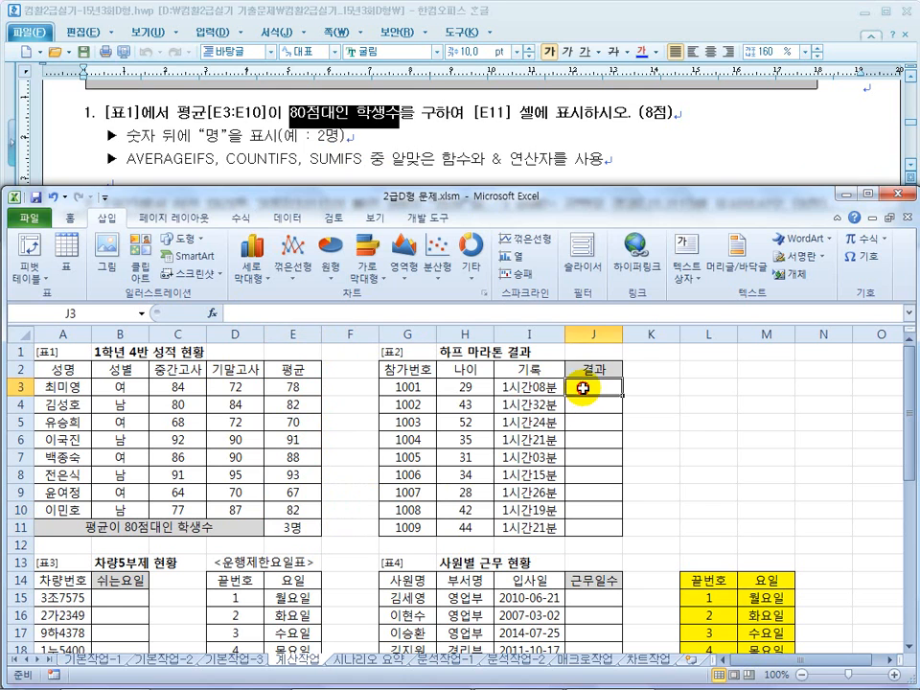
pyautogui.click(436, 163)
pyautogui.scroll(-2, 436, 163)
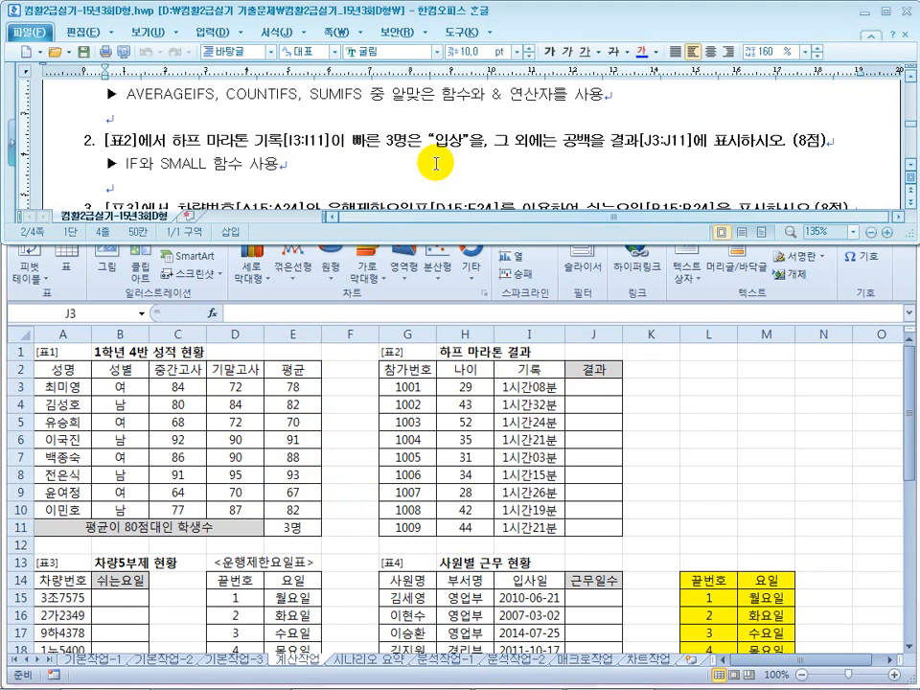
pyautogui.moveTo(301, 141); pyautogui.dragTo(479, 148)
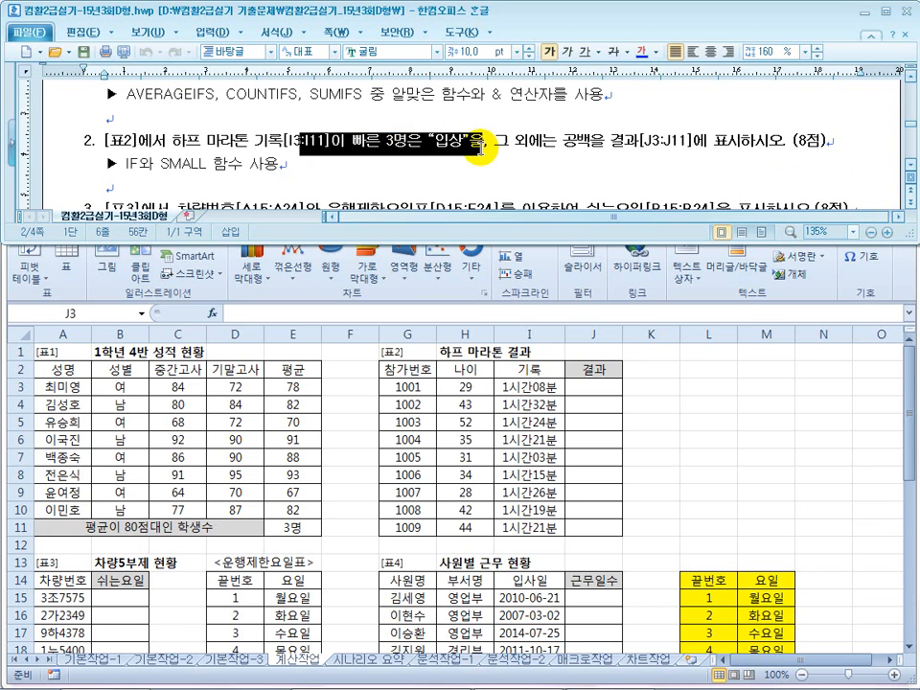
pyautogui.moveTo(556, 144); pyautogui.dragTo(625, 145)
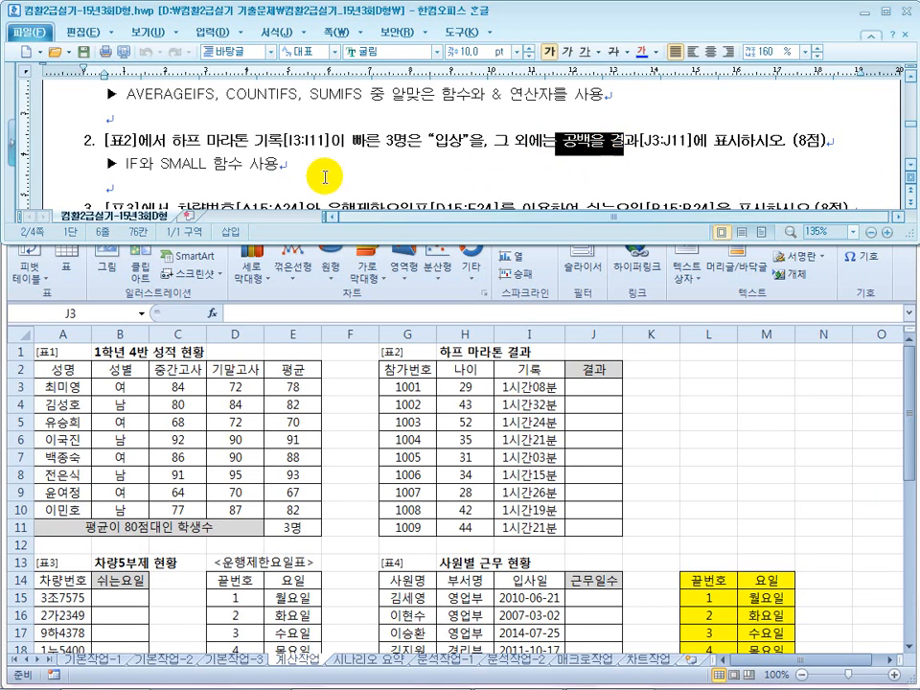
pyautogui.doubleClick(206, 170)
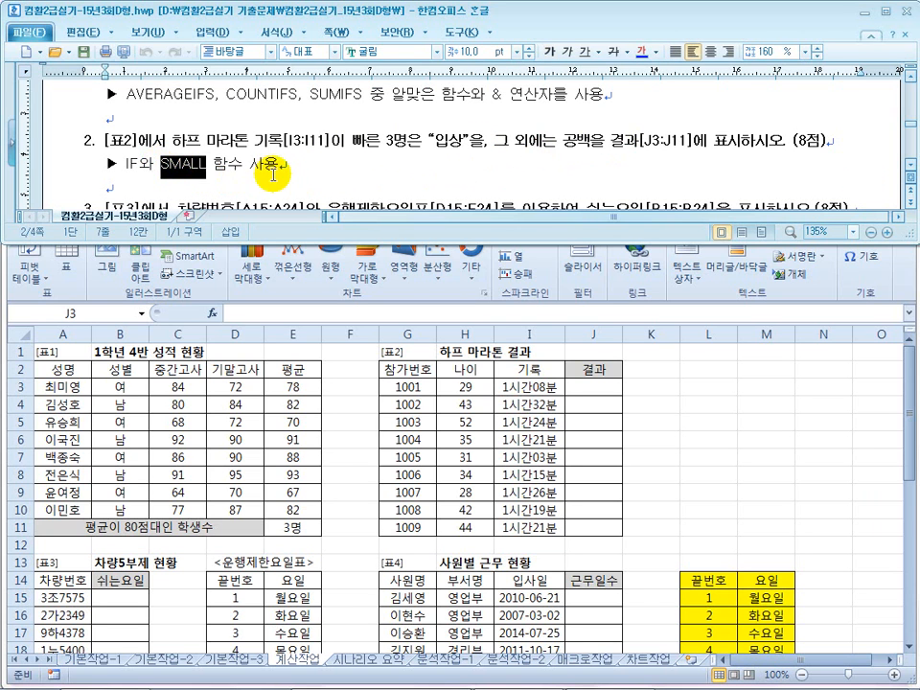
pyautogui.moveTo(352, 141); pyautogui.dragTo(422, 139)
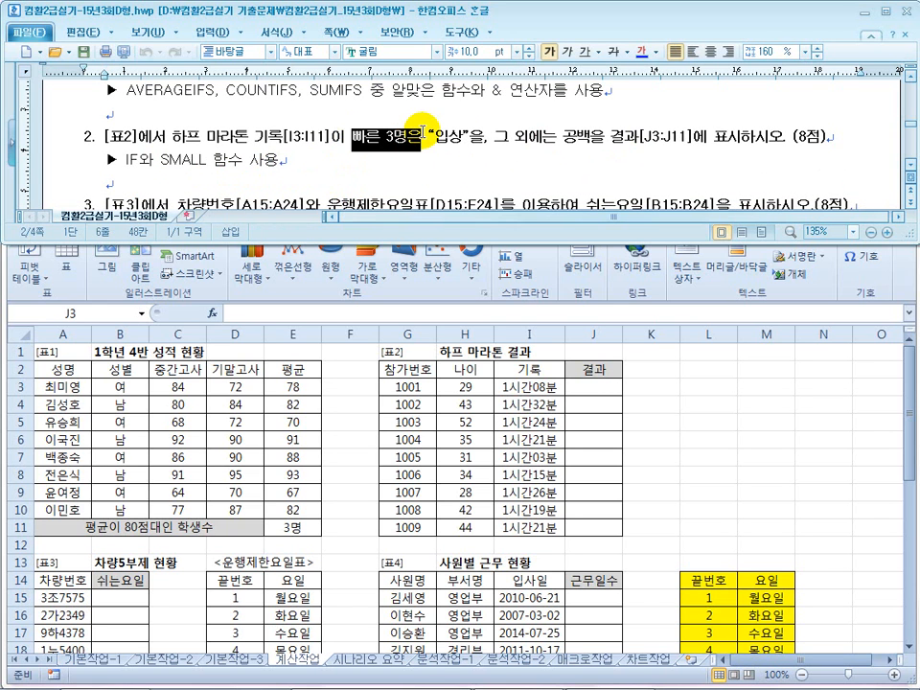
pyautogui.doubleClick(165, 161)
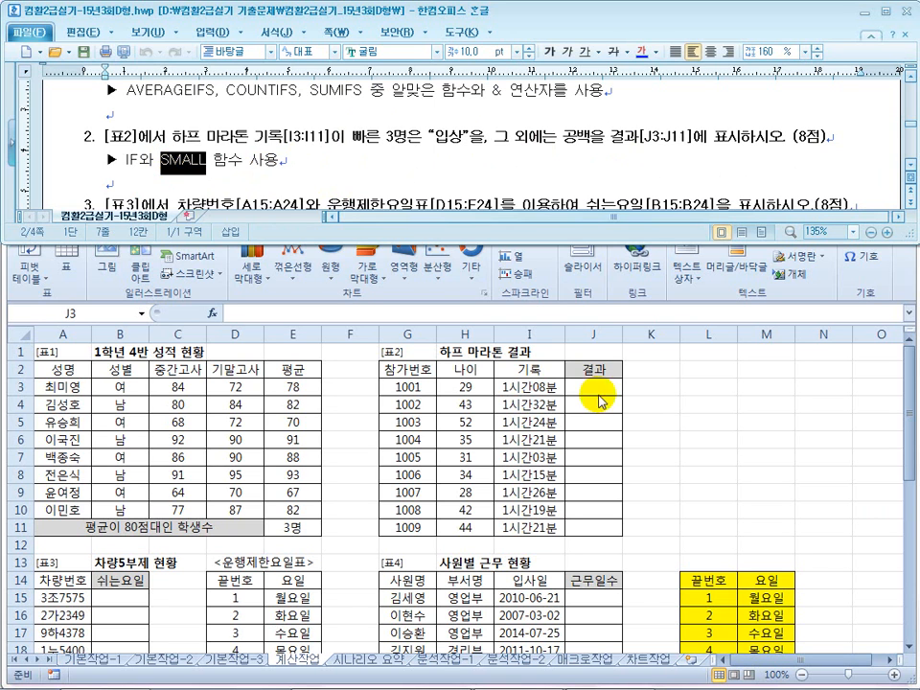
# - Try a helper formula in K3 for the third-smallest record in I3:I11
pyautogui.click(588, 387)
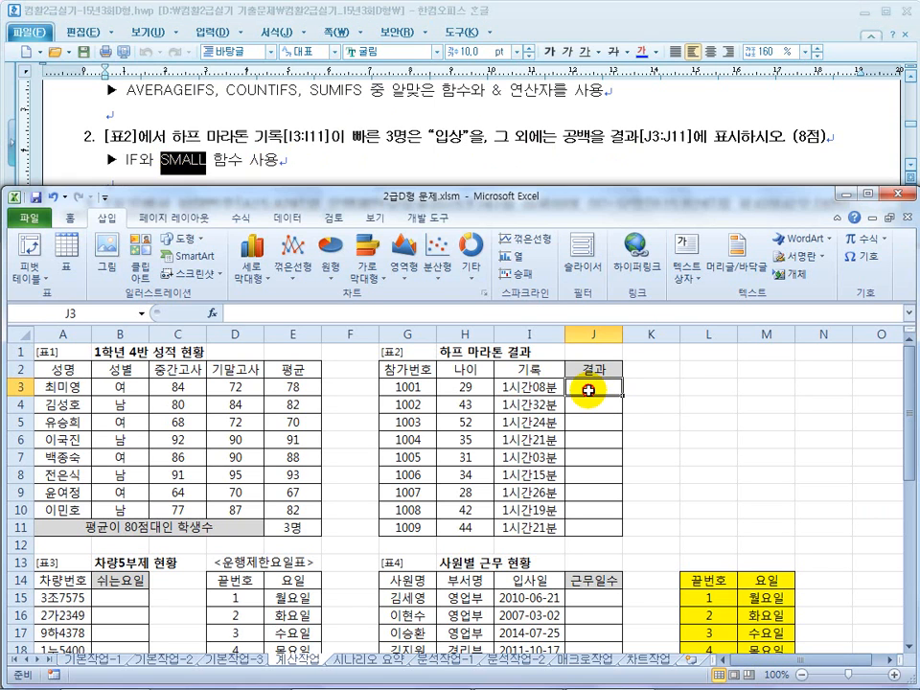
pyautogui.click(654, 386)
pyautogui.write('=')
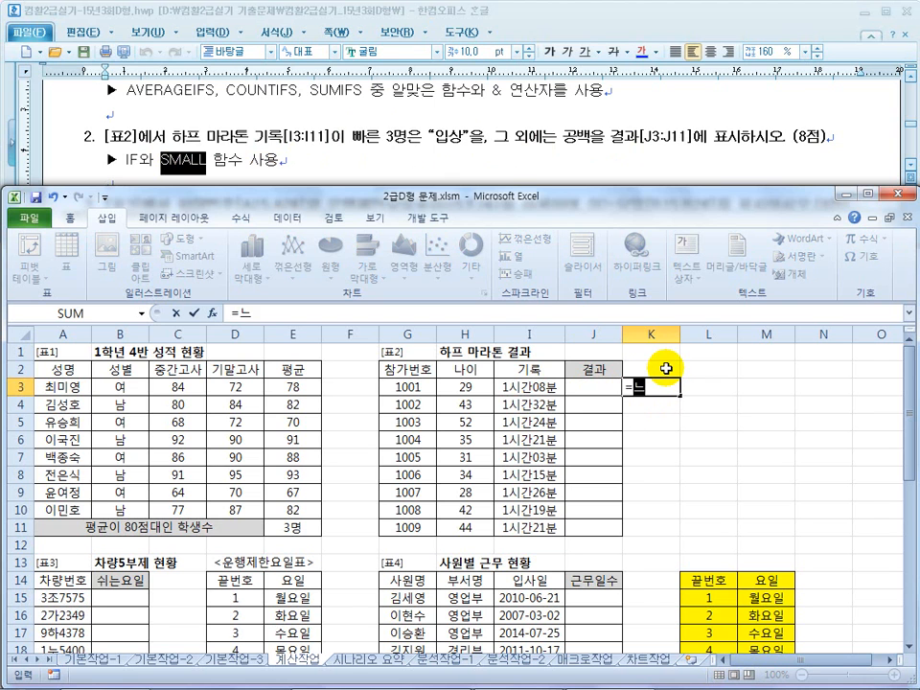
pyautogui.write('samll(')
pyautogui.moveTo(534, 389); pyautogui.dragTo(543, 519)
pyautogui.write(',3')
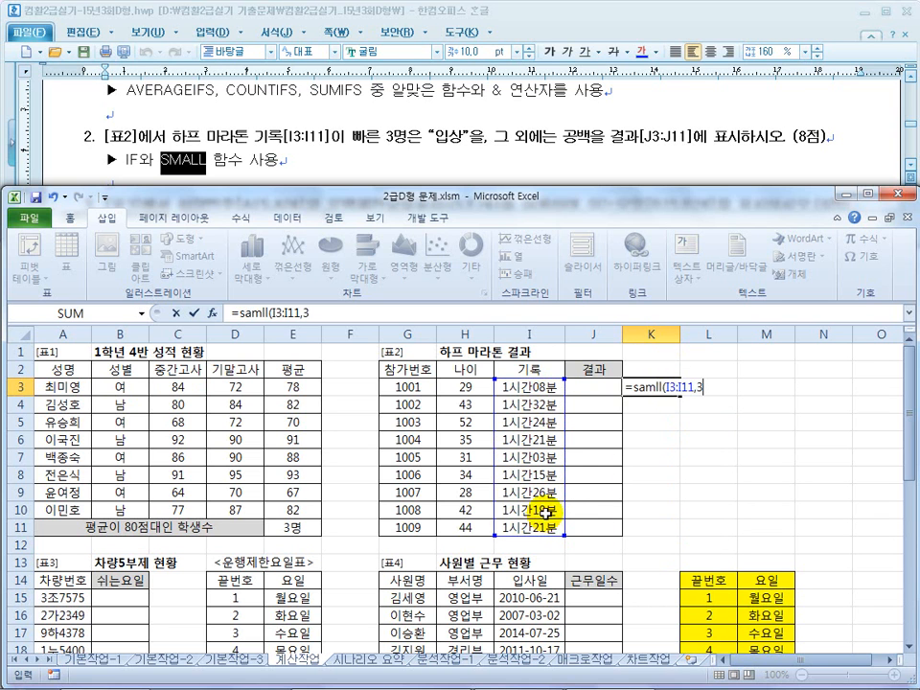
pyautogui.press('Return')
# - Correct the misspelled function name in K3 so the formula reads =SMALL(I3:I11,3)
pyautogui.click(652, 387)
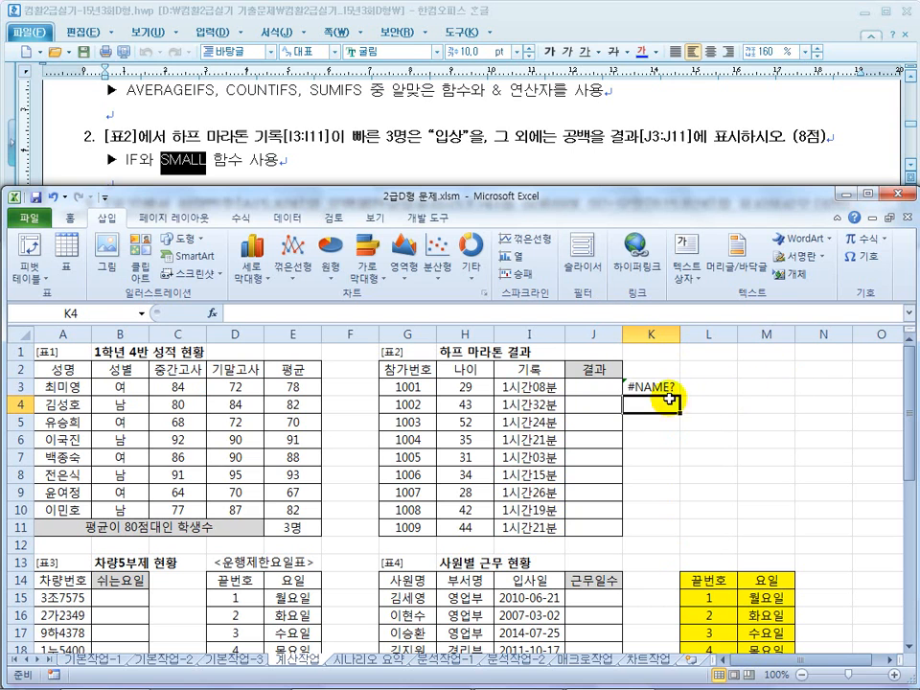
pyautogui.click(241, 312)
pyautogui.press('BackSpace')
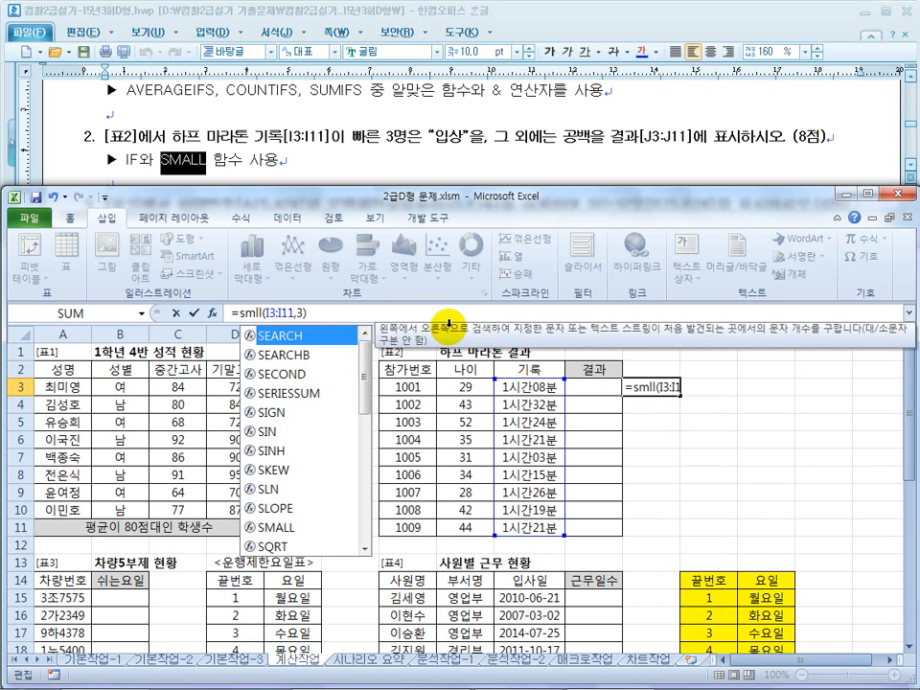
pyautogui.write('a')
pyautogui.press('BackSpace')
pyautogui.press('Right')
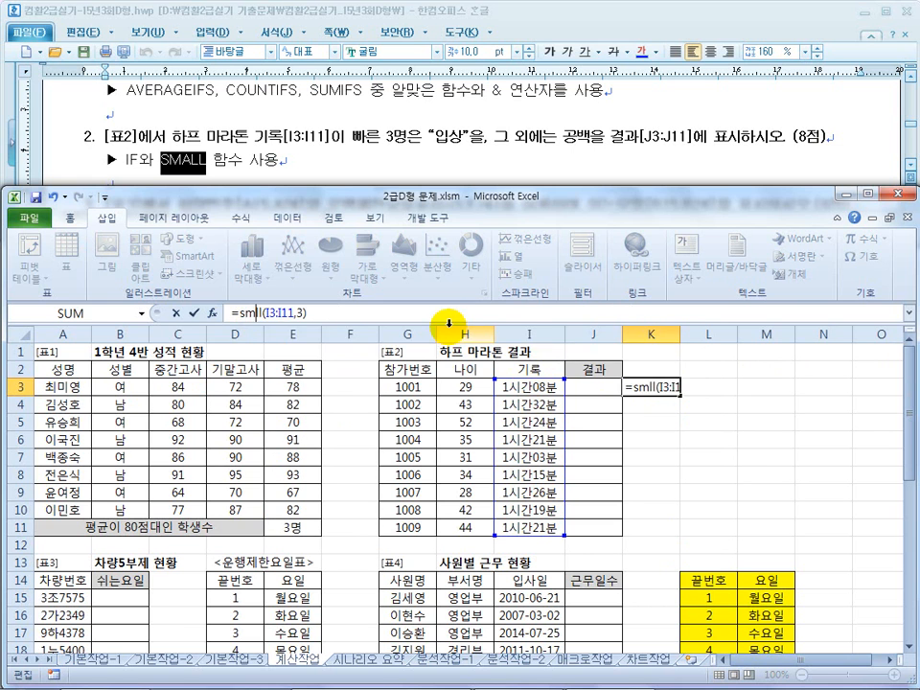
pyautogui.write('a')
pyautogui.press('Return')
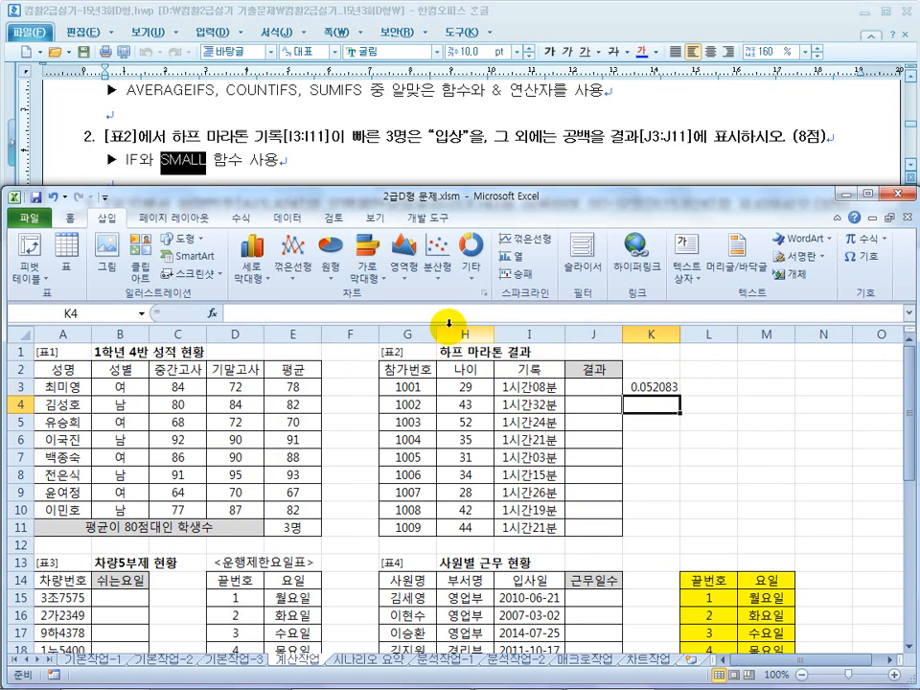
# - Format K3 with the 시간 number category using the *오후 1:30:55 type
pyautogui.click(641, 386)
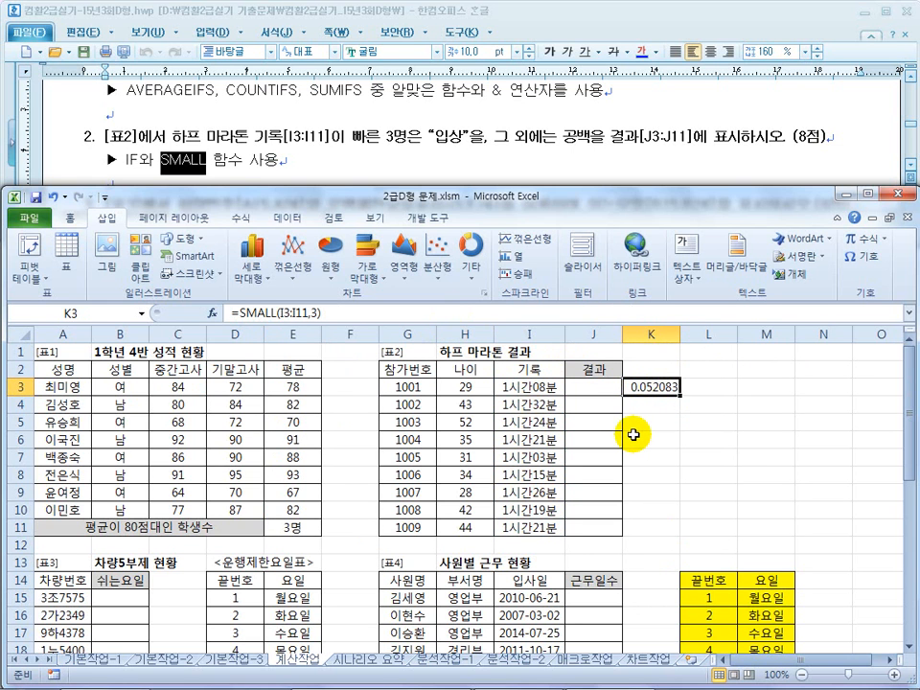
pyautogui.rightClick(652, 388)
pyautogui.click(644, 393)
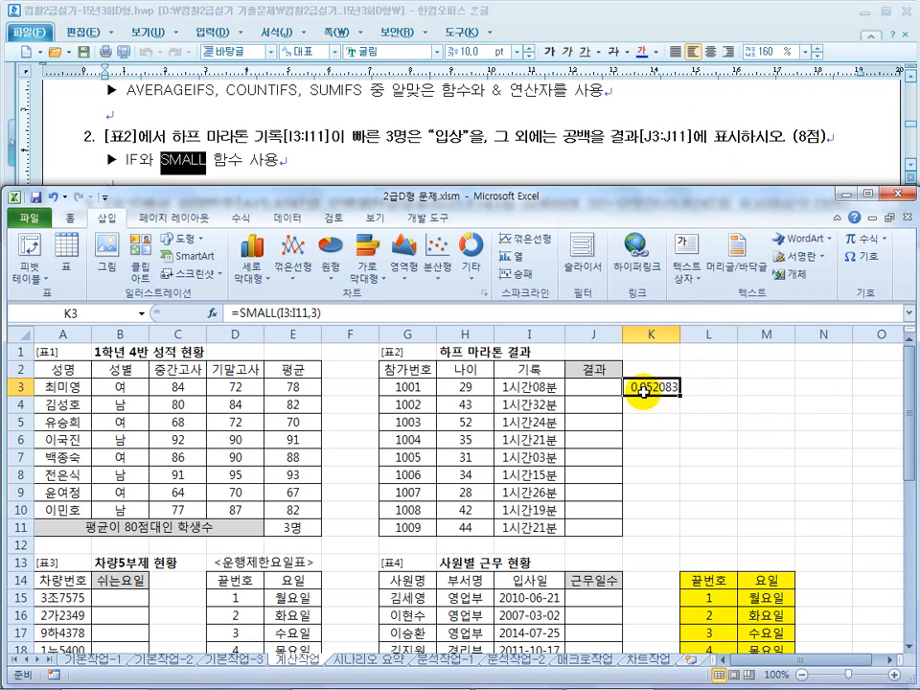
pyautogui.rightClick(652, 387)
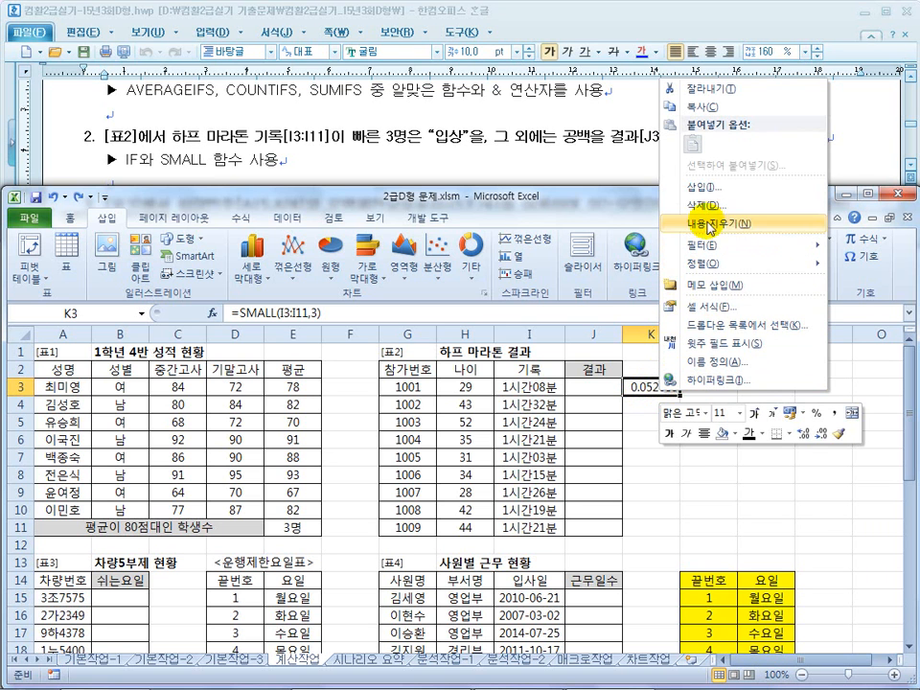
pyautogui.click(709, 307)
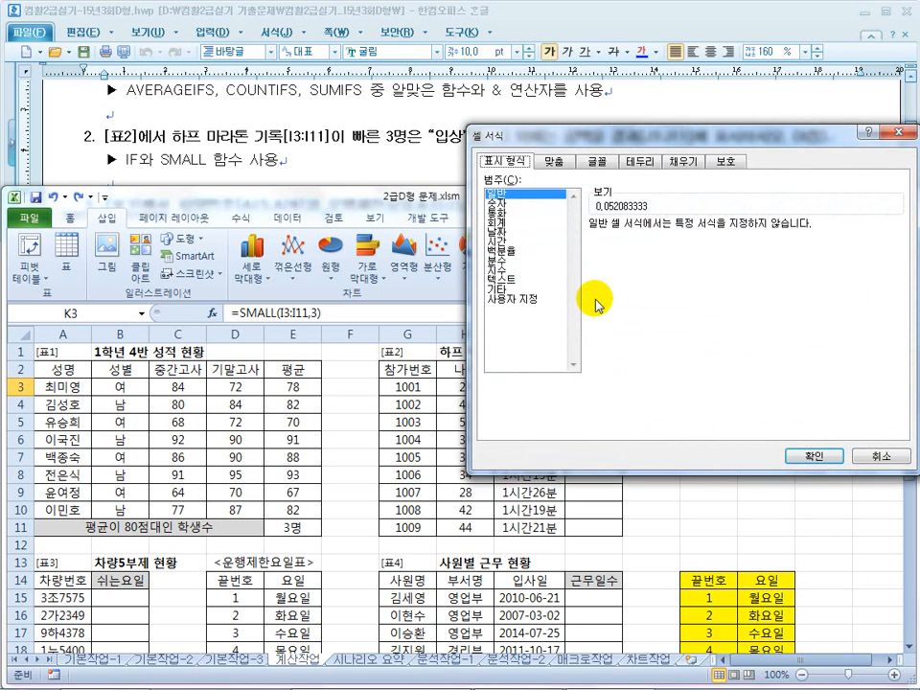
pyautogui.moveTo(567, 143); pyautogui.dragTo(596, 149)
pyautogui.click(530, 246)
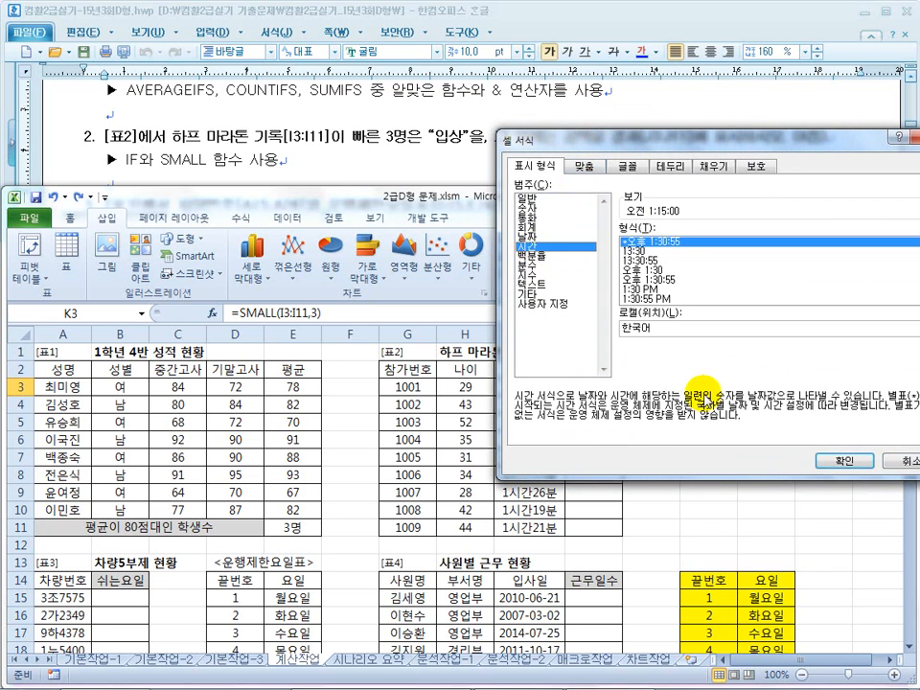
pyautogui.click(832, 460)
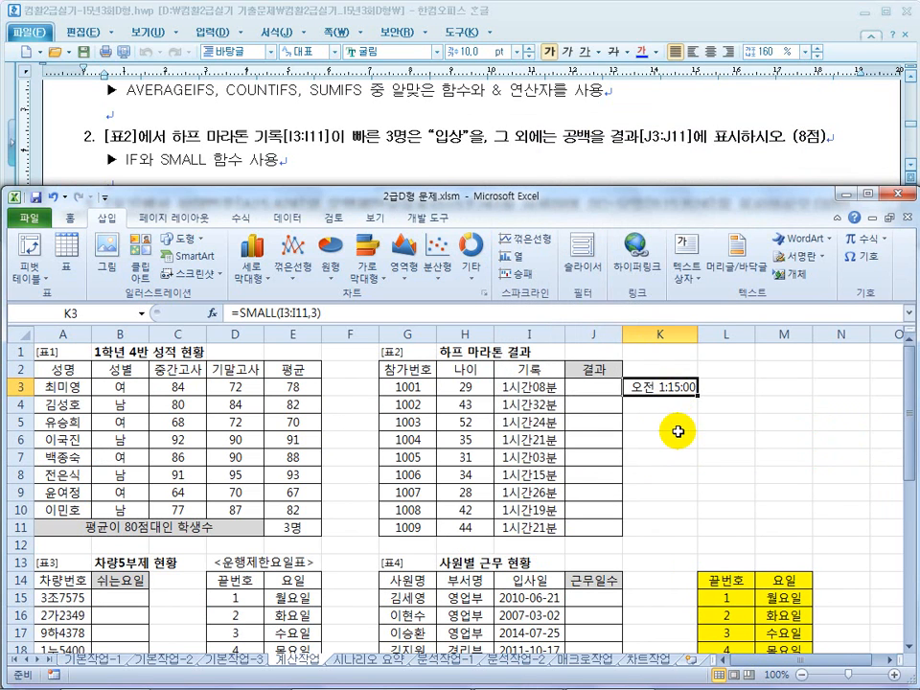
# - Compare the fastest records in column I of 표2 with the third-smallest time in K3 and the exam's three-winner condition
pyautogui.click(555, 473)
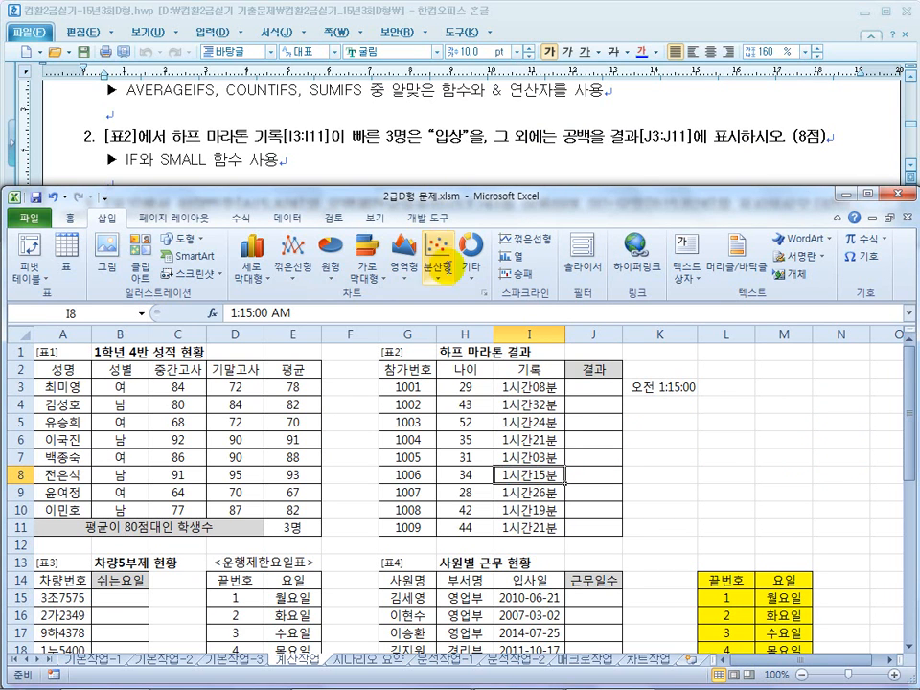
pyautogui.click(542, 386)
pyautogui.click(530, 460)
pyautogui.click(531, 476)
pyautogui.moveTo(527, 470); pyautogui.dragTo(528, 459)
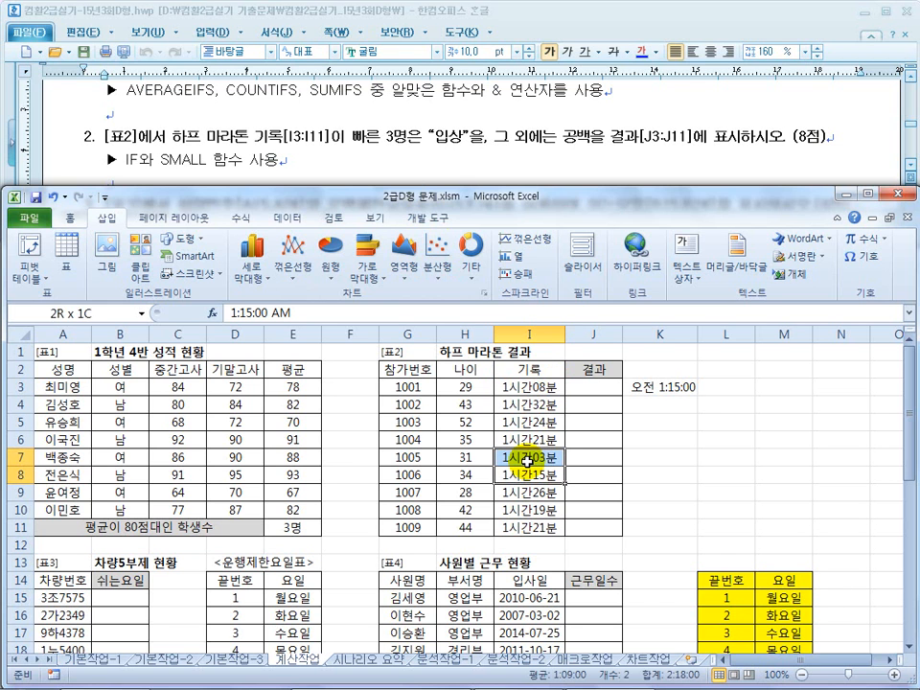
pyautogui.keyDown('ctrl'); pyautogui.click(527, 387); pyautogui.keyUp('ctrl')
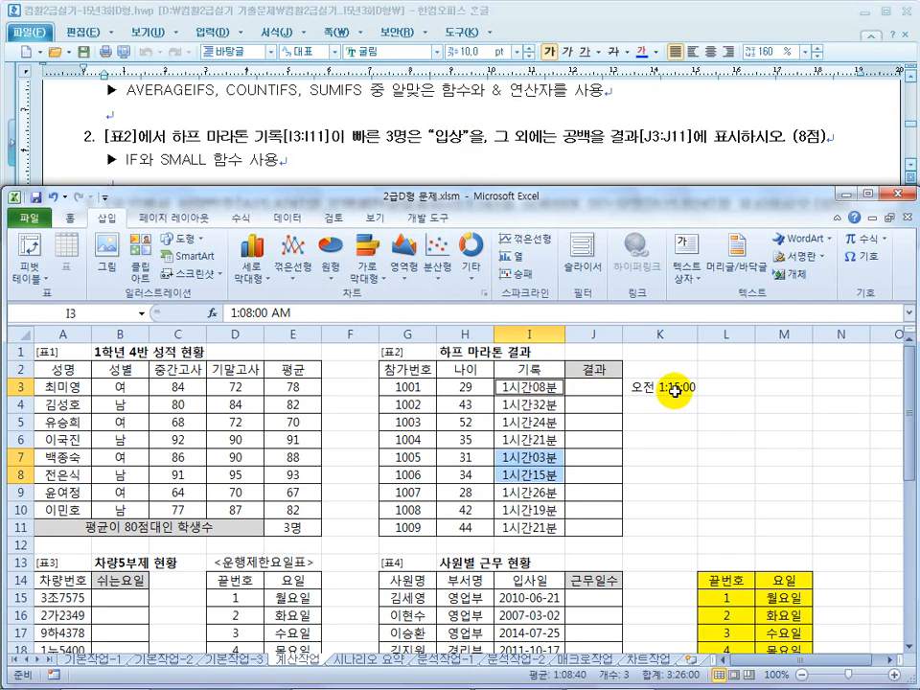
pyautogui.click(633, 395)
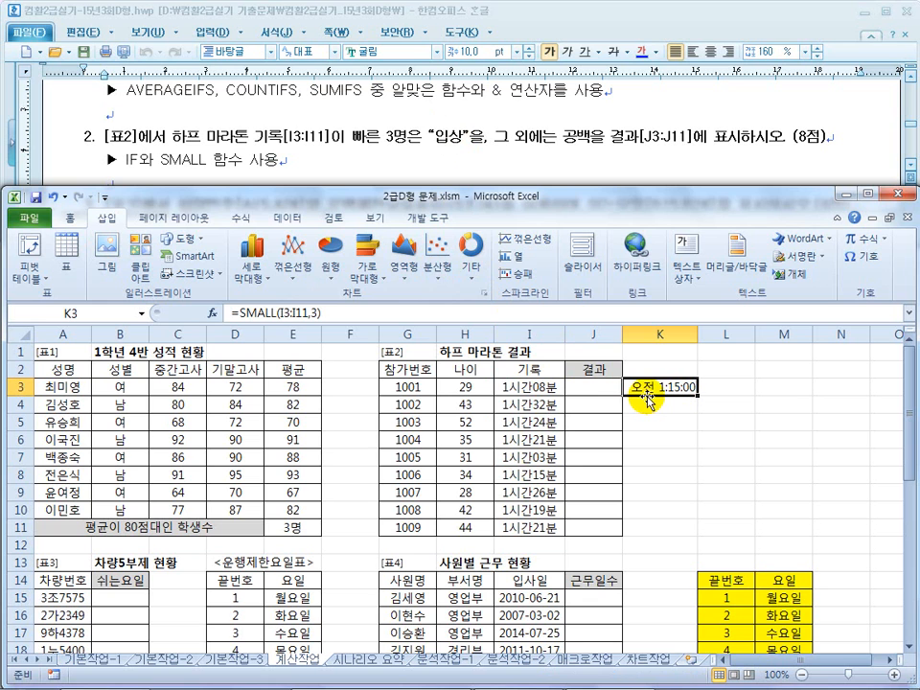
pyautogui.moveTo(673, 363)
pyautogui.mouseDown()
pyautogui.moveTo(659, 402)
pyautogui.moveTo(688, 407)
pyautogui.mouseUp()
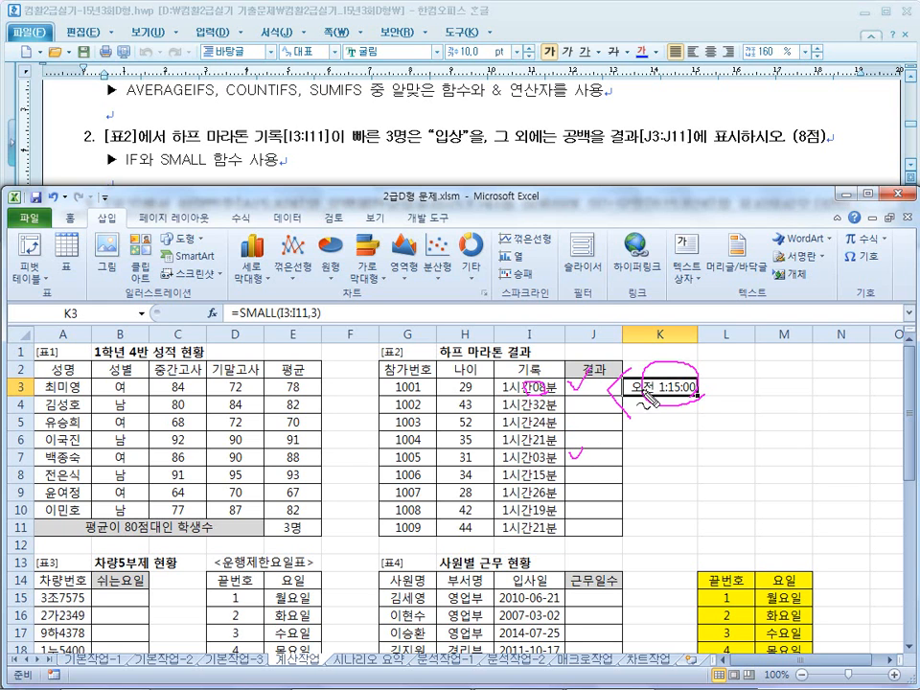
pyautogui.moveTo(694, 374); pyautogui.dragTo(703, 391)
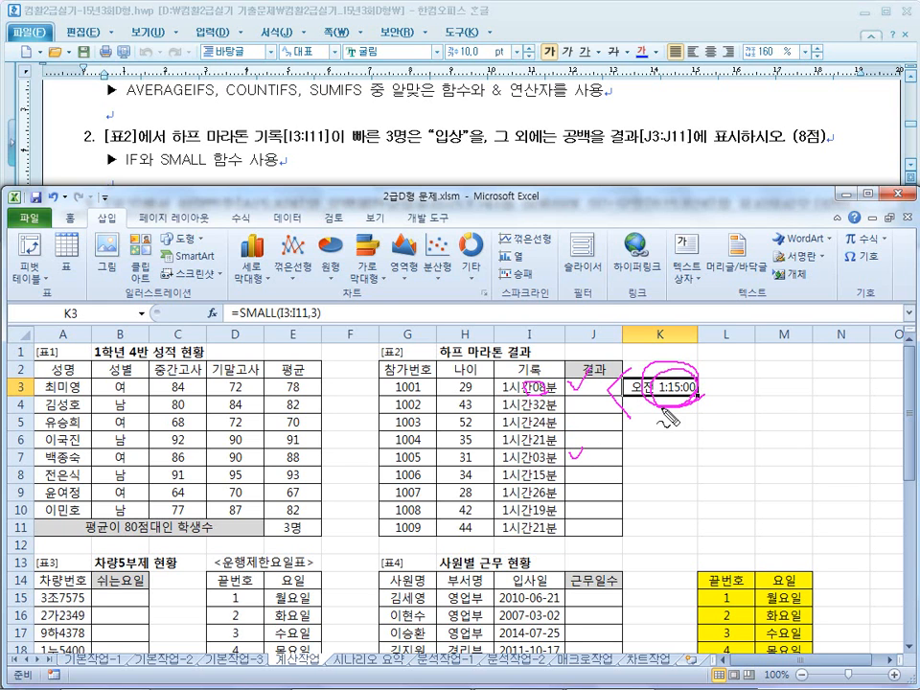
pyautogui.moveTo(250, 150); pyautogui.dragTo(427, 150)
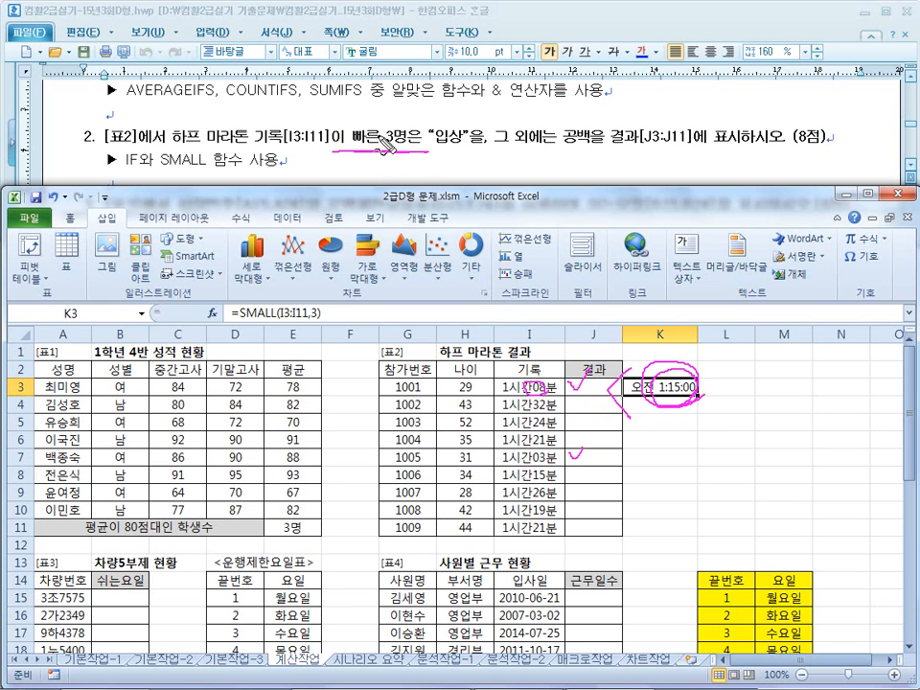
pyautogui.press('Escape')
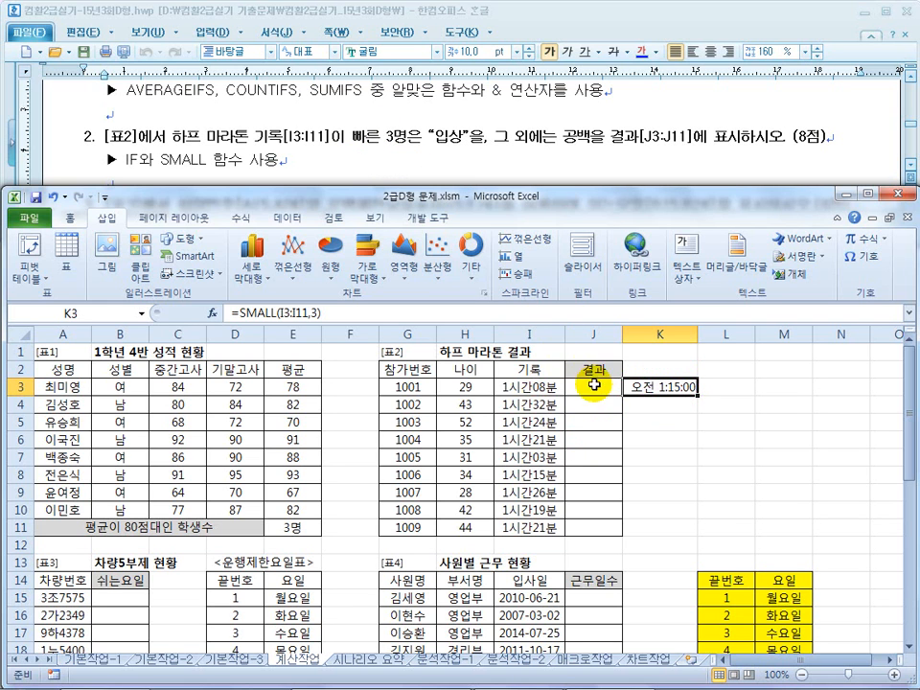
# - Copy K3's SMALL formula into J3 and make its range absolute, giving =SMALL($I$3:$I$11,3)
pyautogui.moveTo(418, 310); pyautogui.dragTo(239, 309)
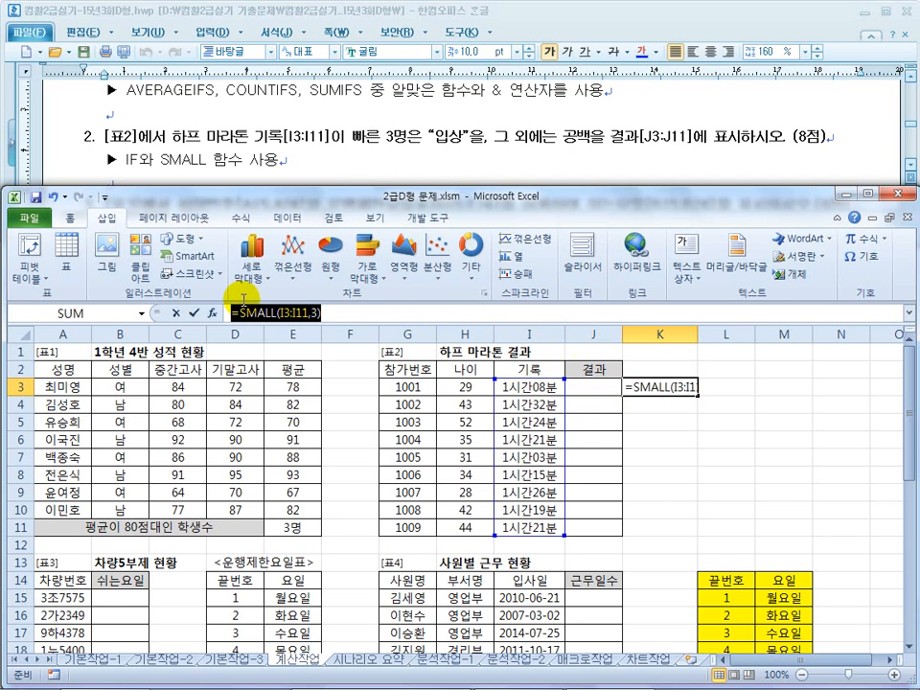
pyautogui.hotkey('ctrl', 'c')
pyautogui.press('Escape')
pyautogui.click(578, 385)
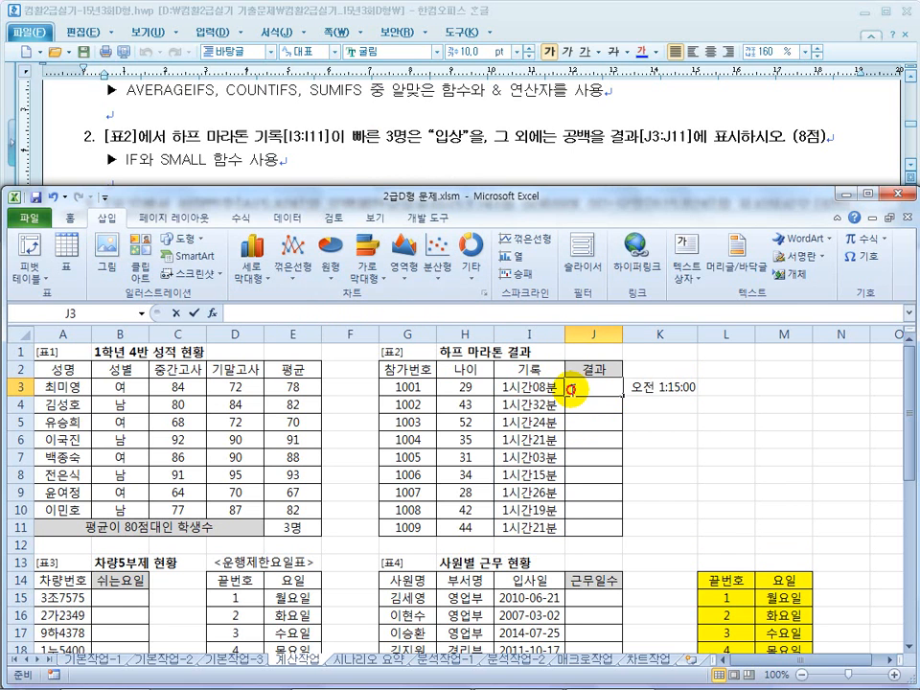
pyautogui.hotkey('ctrl', 'v')
pyautogui.click(557, 387)
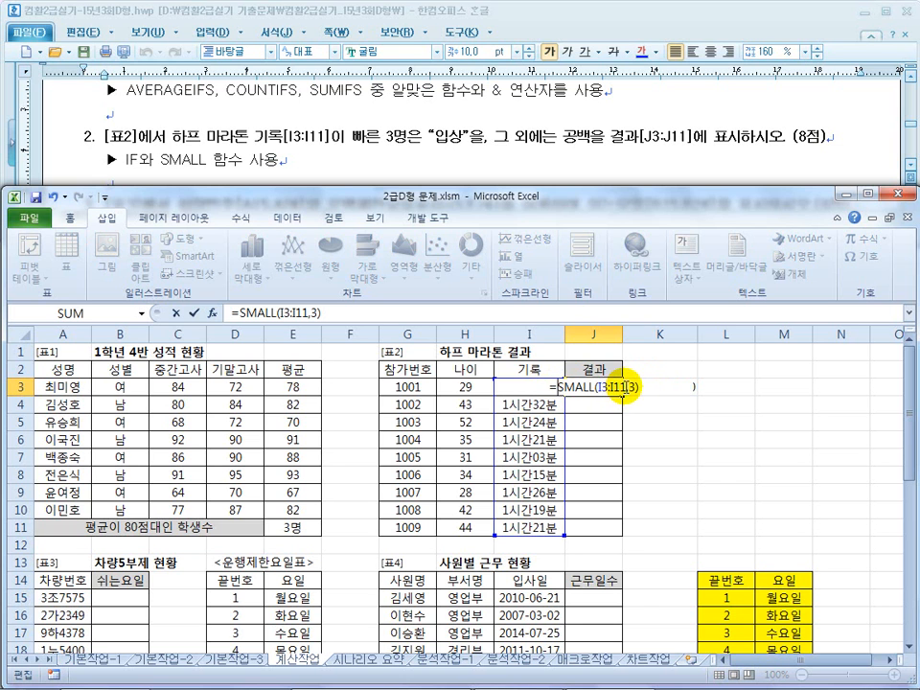
pyautogui.moveTo(622, 387); pyautogui.dragTo(587, 386)
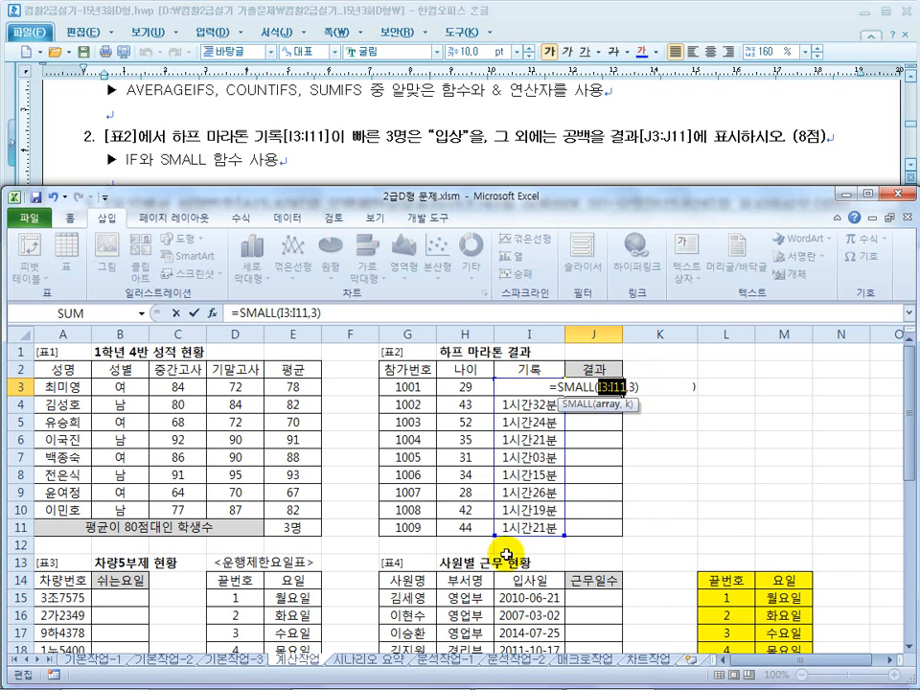
pyautogui.press('F4')
pyautogui.press('Return')
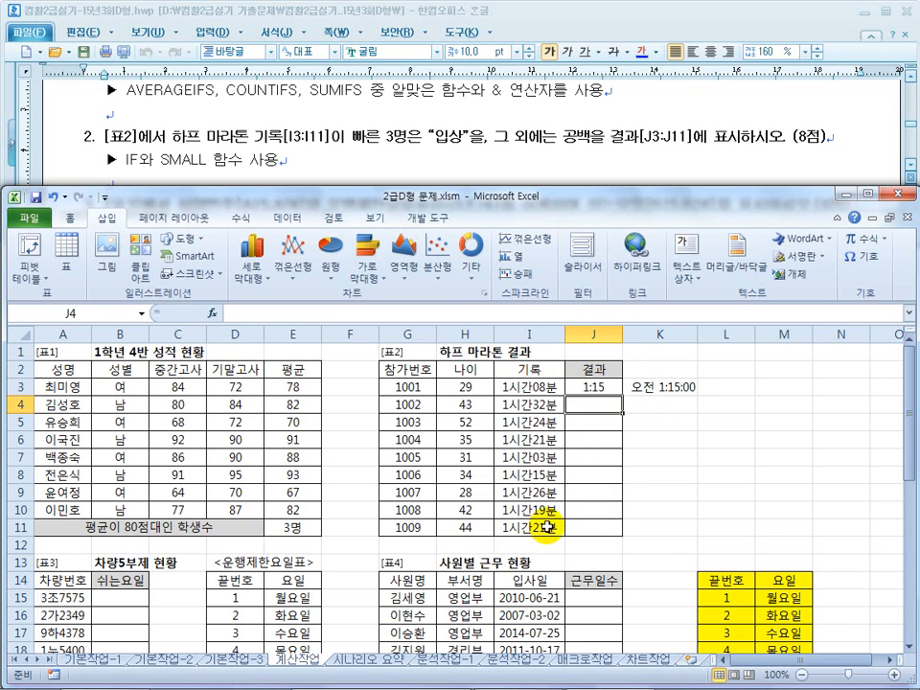
# - Wrap J3's formula in an IF that tests I3<=SMALL($I$3:$I$11,3) and returns "입상" if true, otherwise ""
pyautogui.click(594, 387)
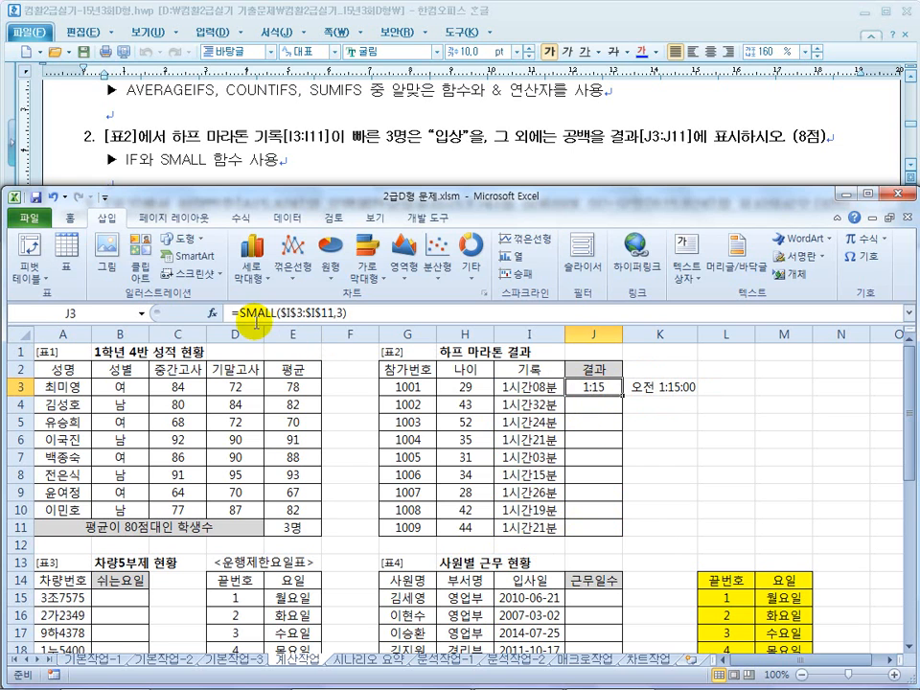
pyautogui.click(392, 307)
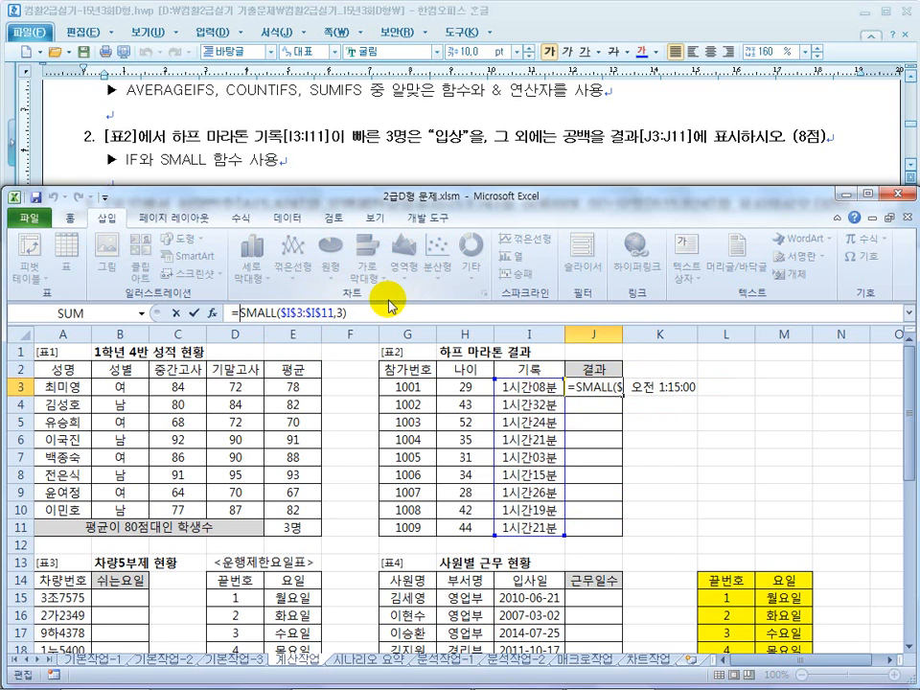
pyautogui.write('if(')
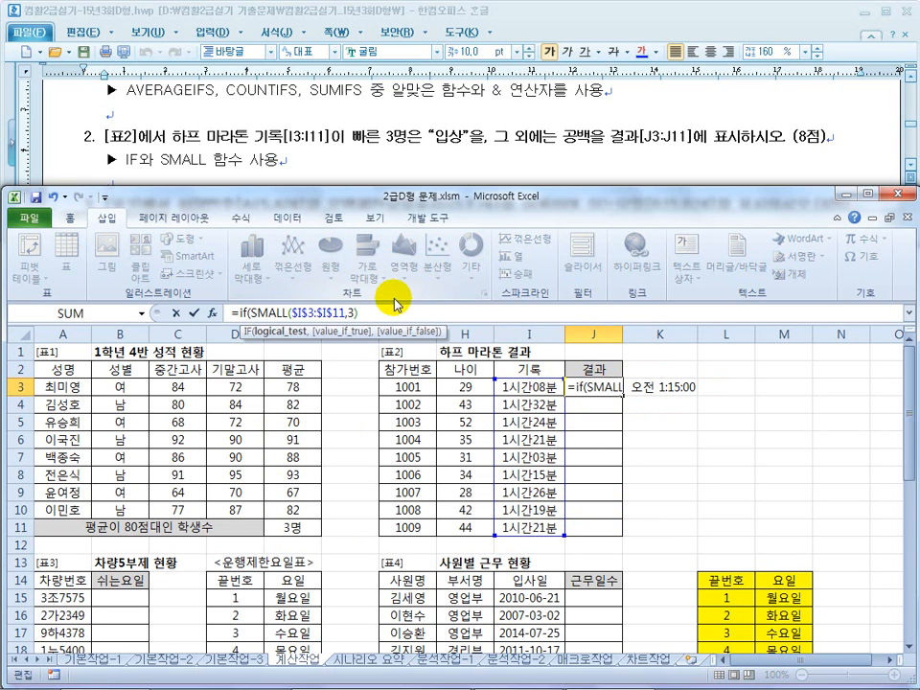
pyautogui.click(512, 388)
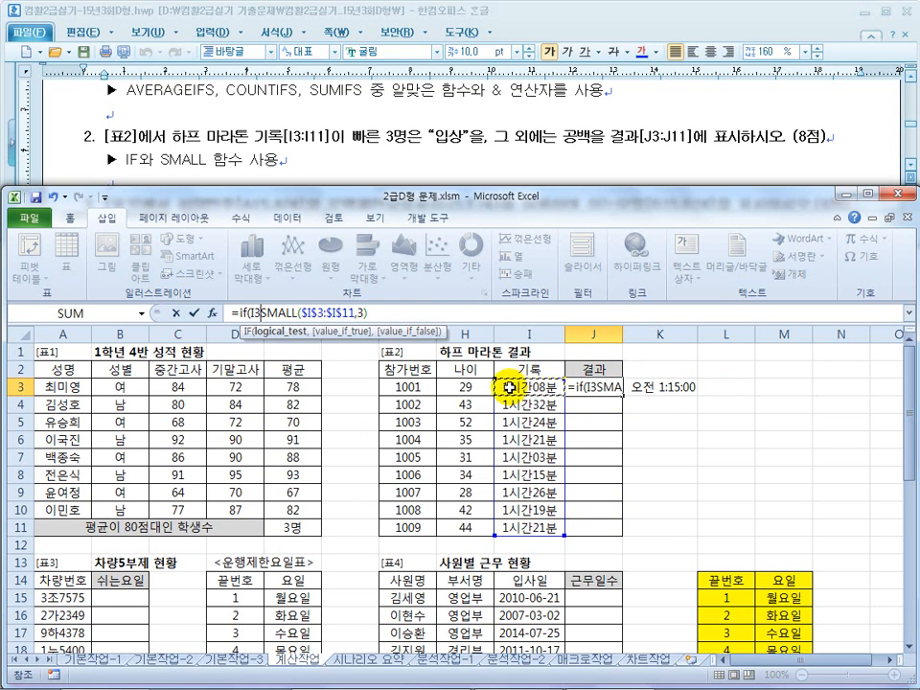
pyautogui.write('<')
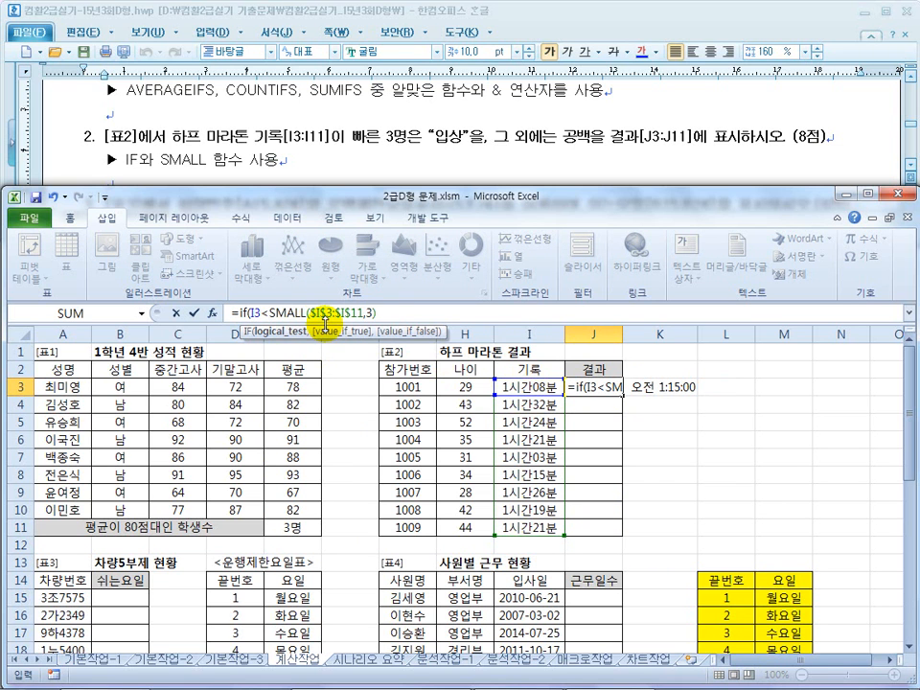
pyautogui.write('=')
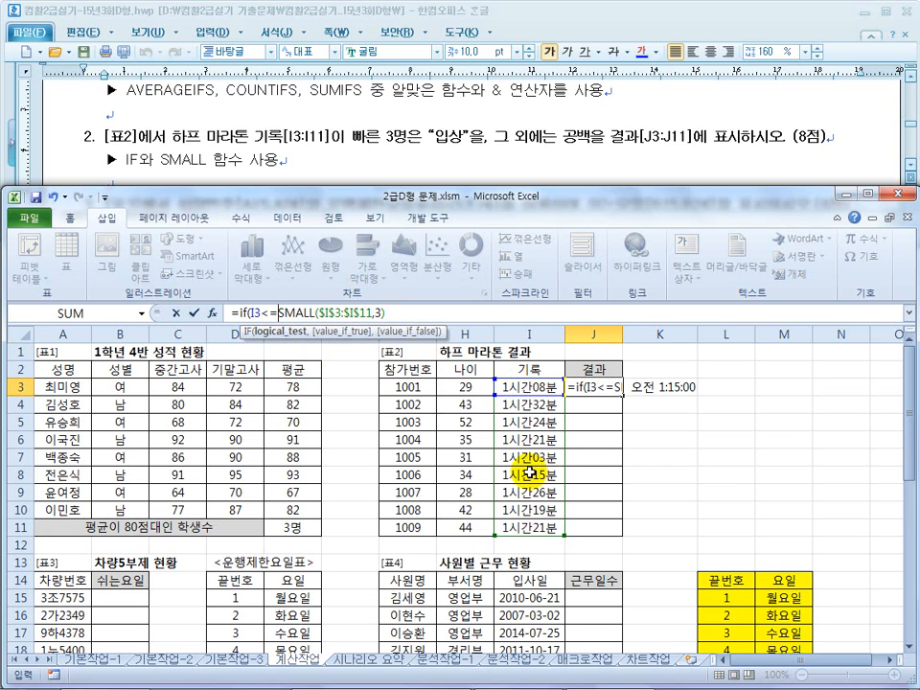
pyautogui.click(423, 315)
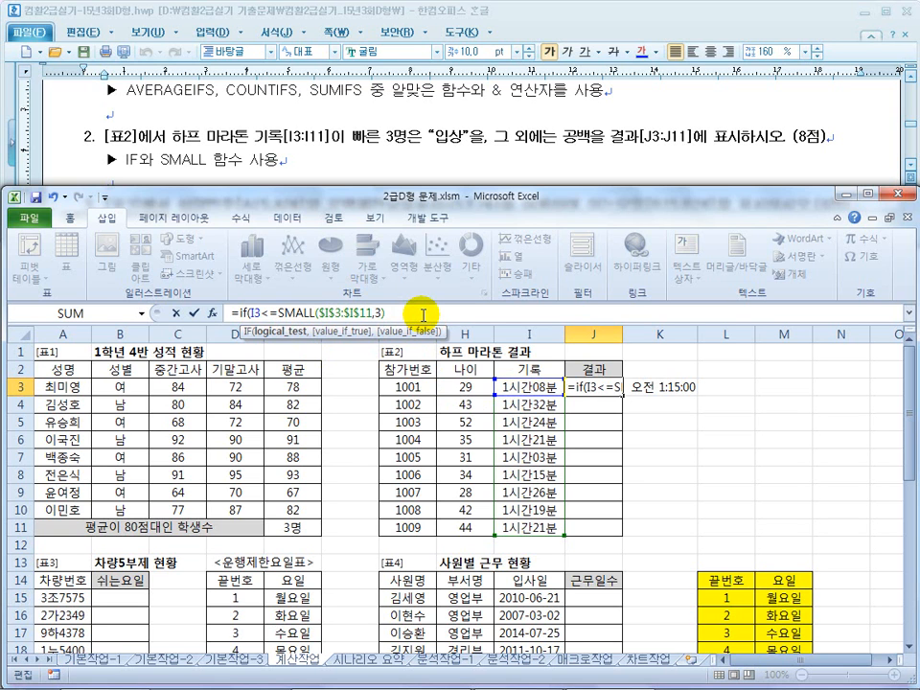
pyautogui.write(',"입')
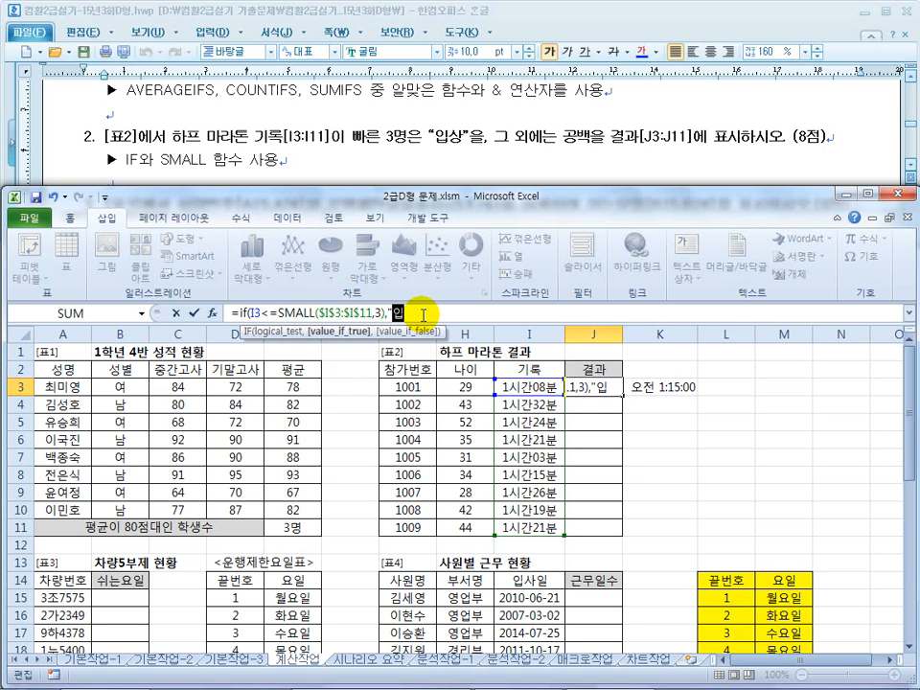
pyautogui.write('상",')
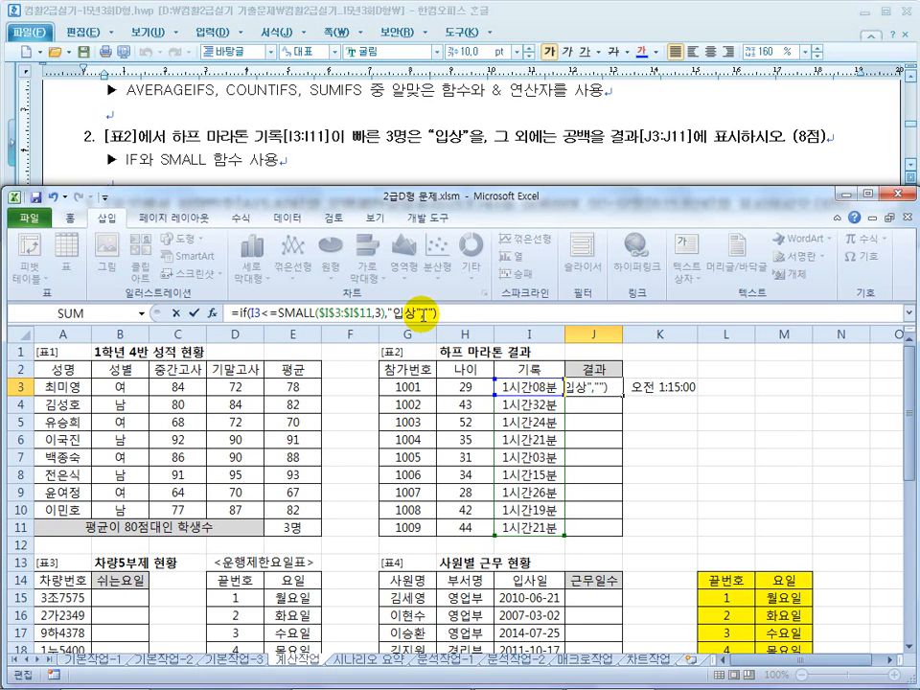
pyautogui.press('Return')
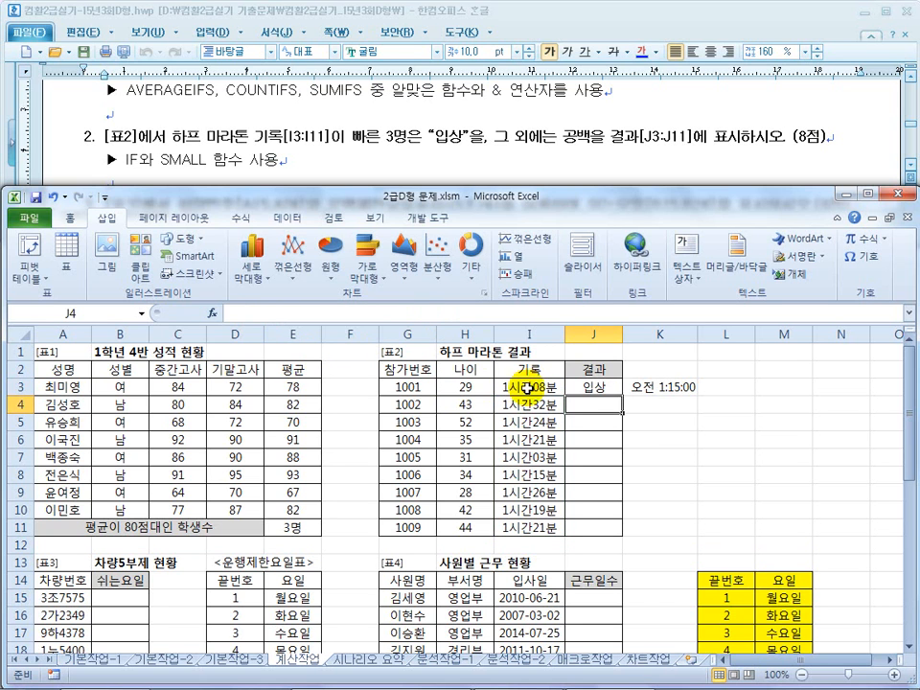
# - Fill the IF formula from J3 down to J11 in 표2's 결과 column and reselect J3 to review it
pyautogui.click(612, 389)
pyautogui.moveTo(623, 396); pyautogui.dragTo(618, 538)
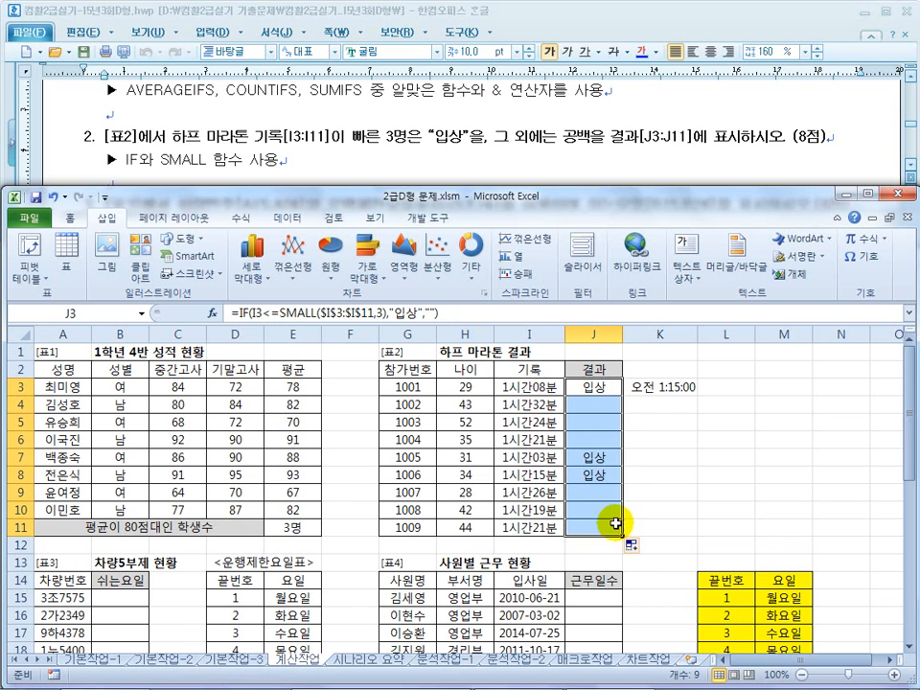
pyautogui.click(592, 386)
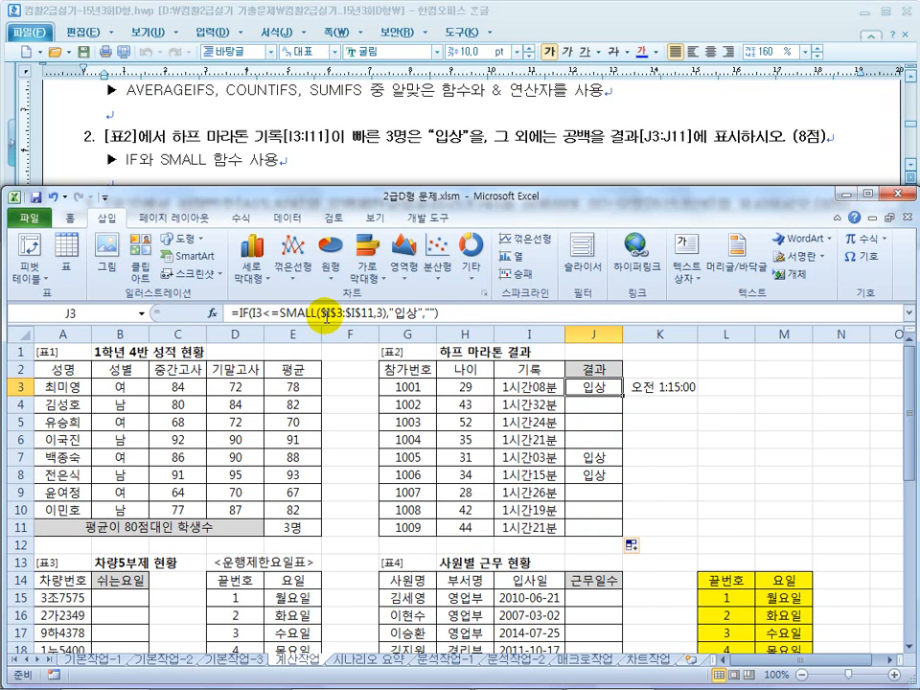
# - Clear the helper SMALL formula from K3 beside 표2
pyautogui.click(671, 389)
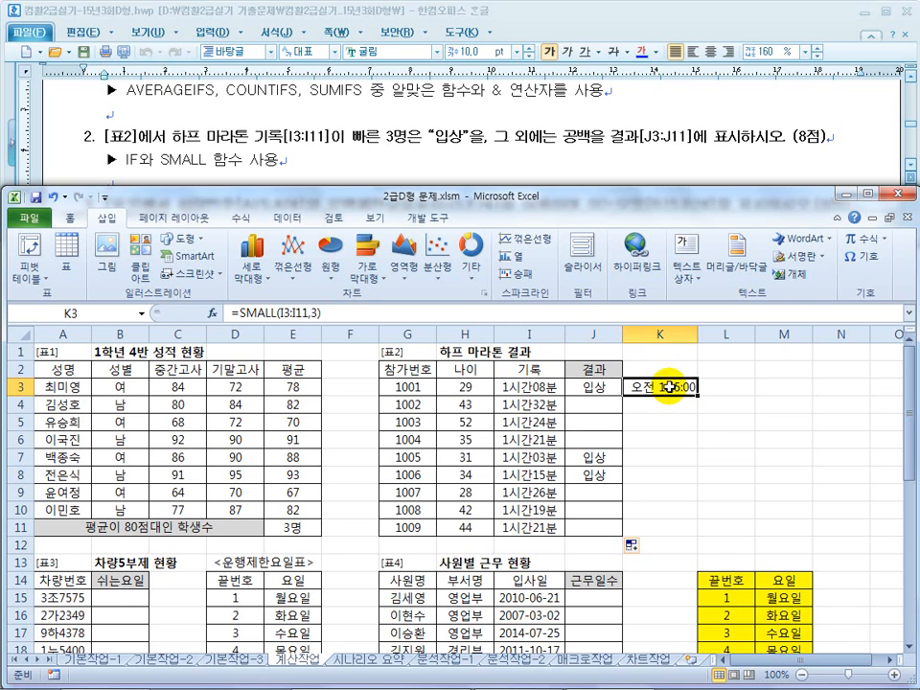
pyautogui.press('Delete')
pyautogui.scroll(-3, 652, 412)
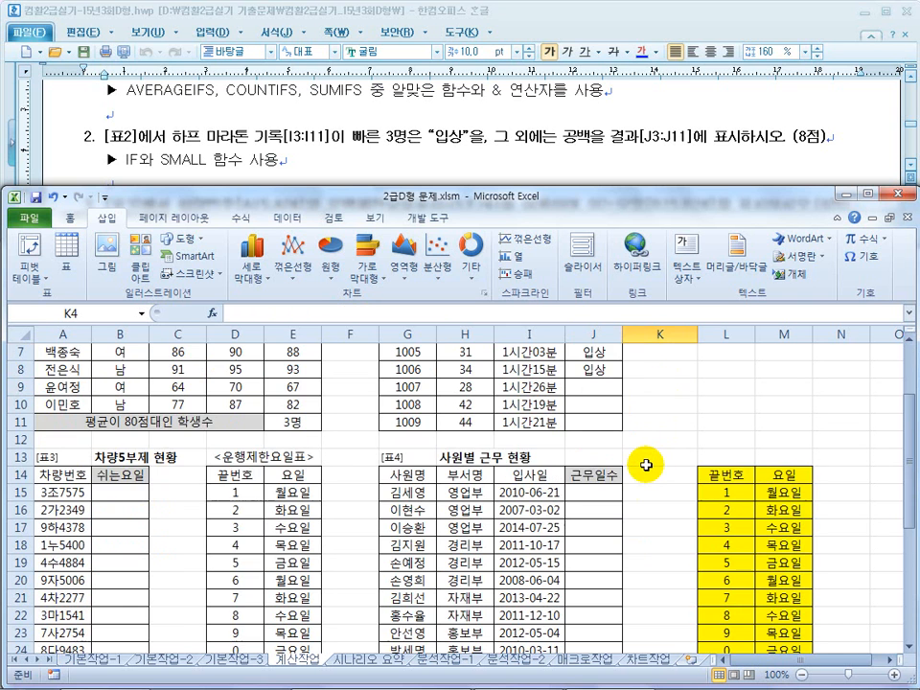
# - Switch to the 한글 exam document and read task 3's instructions on 표3's 쉬는요일 and its required functions
pyautogui.click(114, 440)
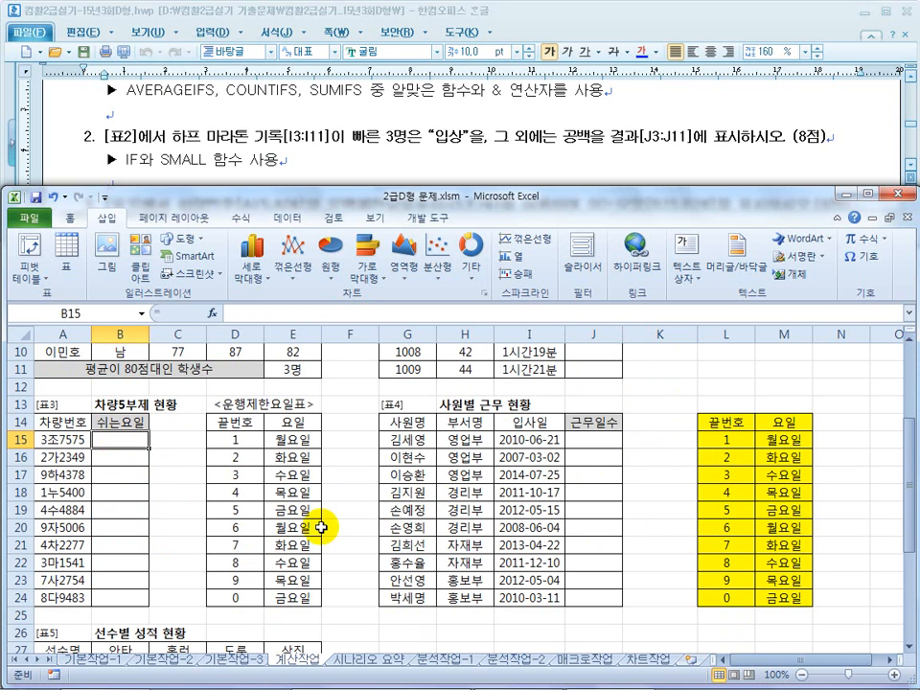
pyautogui.click(374, 173)
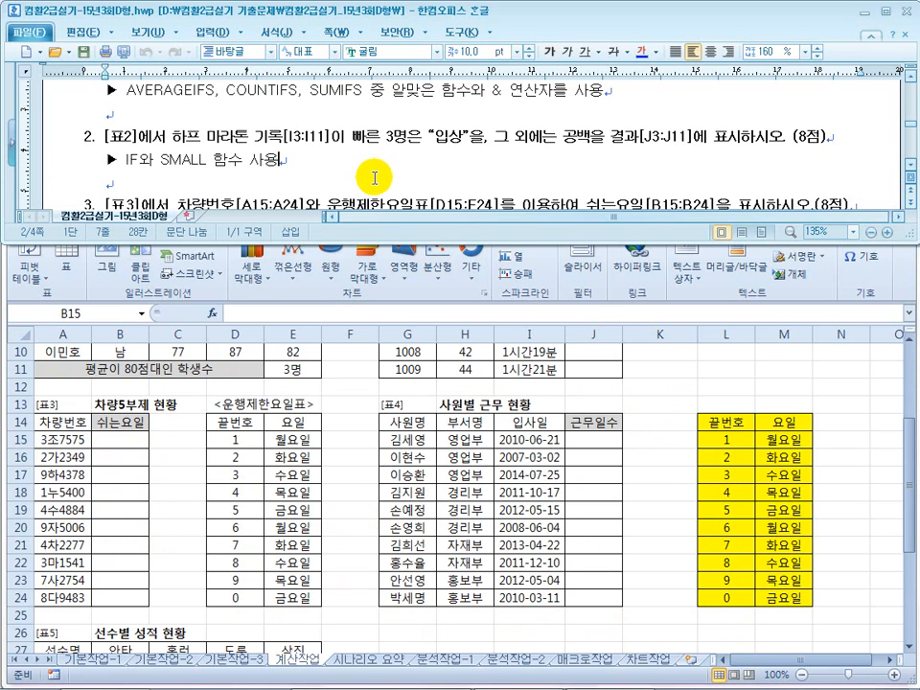
pyautogui.scroll(-2, 368, 176)
pyautogui.scroll(-2, 369, 177)
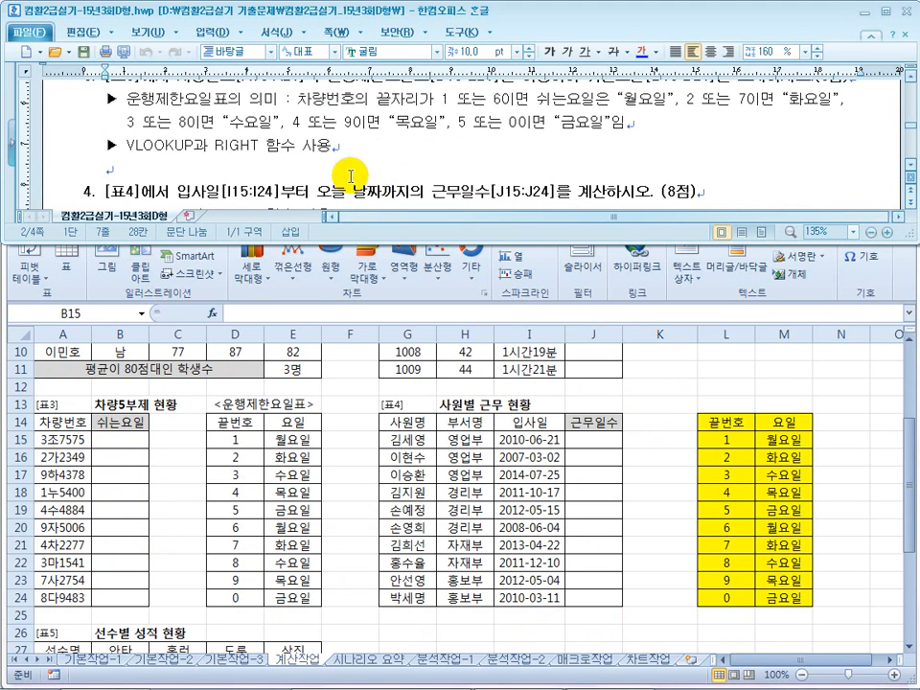
pyautogui.click(164, 146)
pyautogui.click(304, 151)
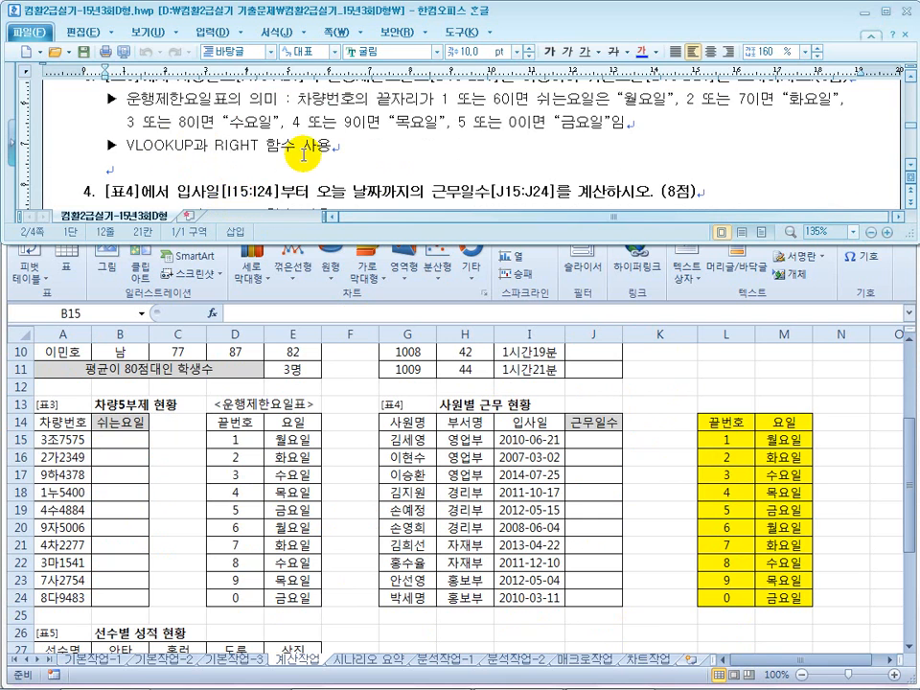
pyautogui.scroll(1, 305, 164)
pyautogui.scroll(-1, 304, 165)
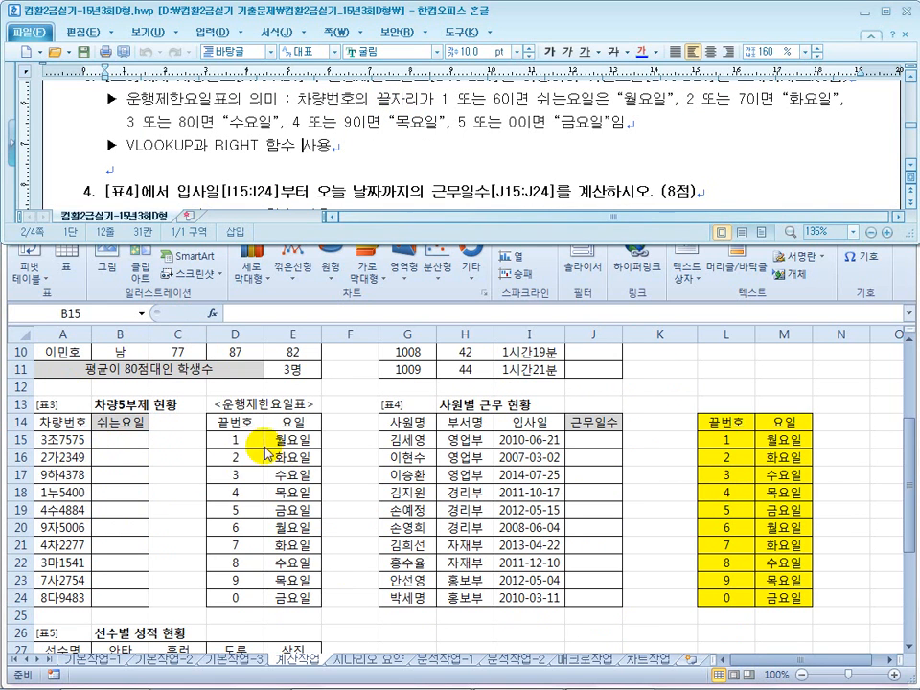
# - Return to Excel and compare the first plate numbers' final digits with the weekdays in the 운행제한요일표
pyautogui.click(95, 440)
pyautogui.click(302, 513)
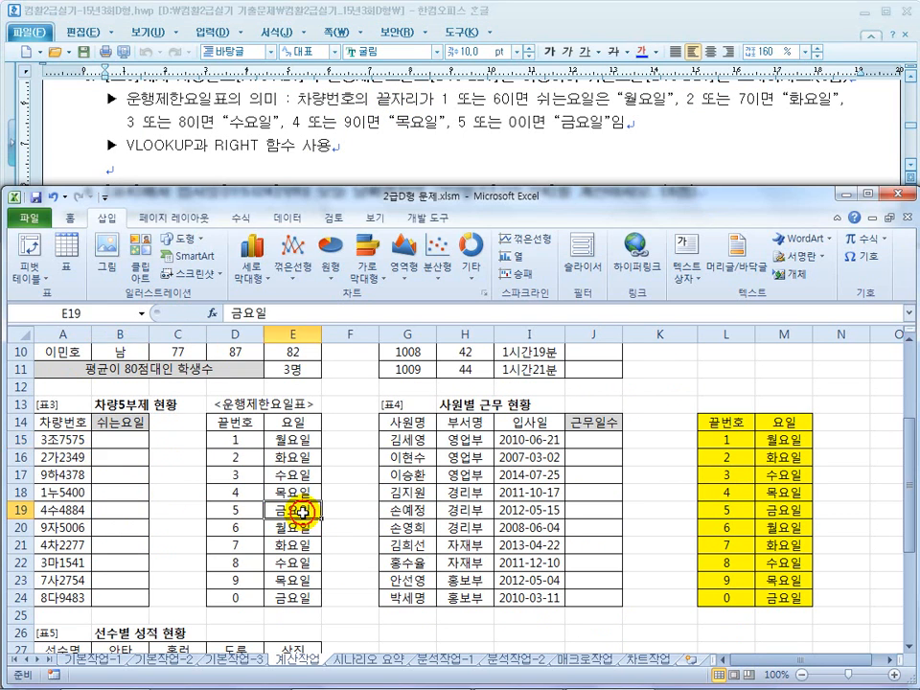
pyautogui.click(59, 456)
pyautogui.click(300, 581)
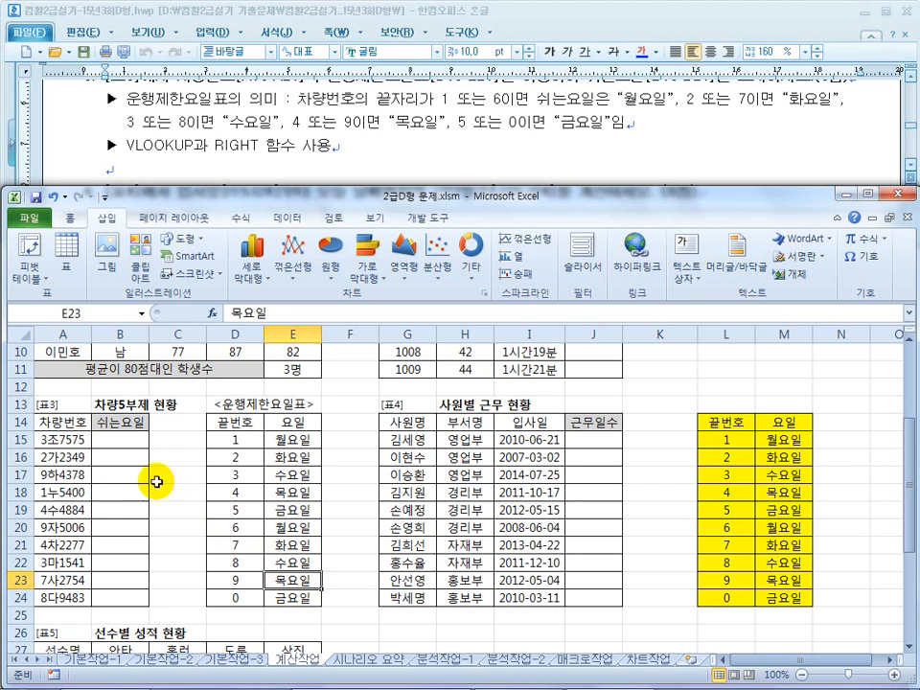
# - Enter =RIGHT(A15,1) in B15 of 표3 and fill it down through B24
pyautogui.click(131, 440)
pyautogui.write('=')
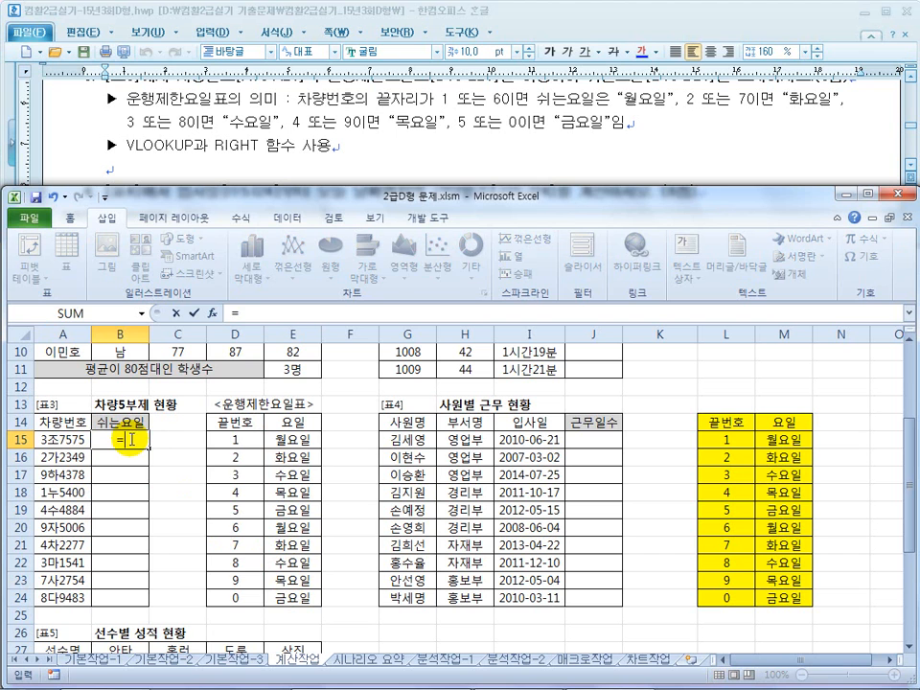
pyautogui.write('right')
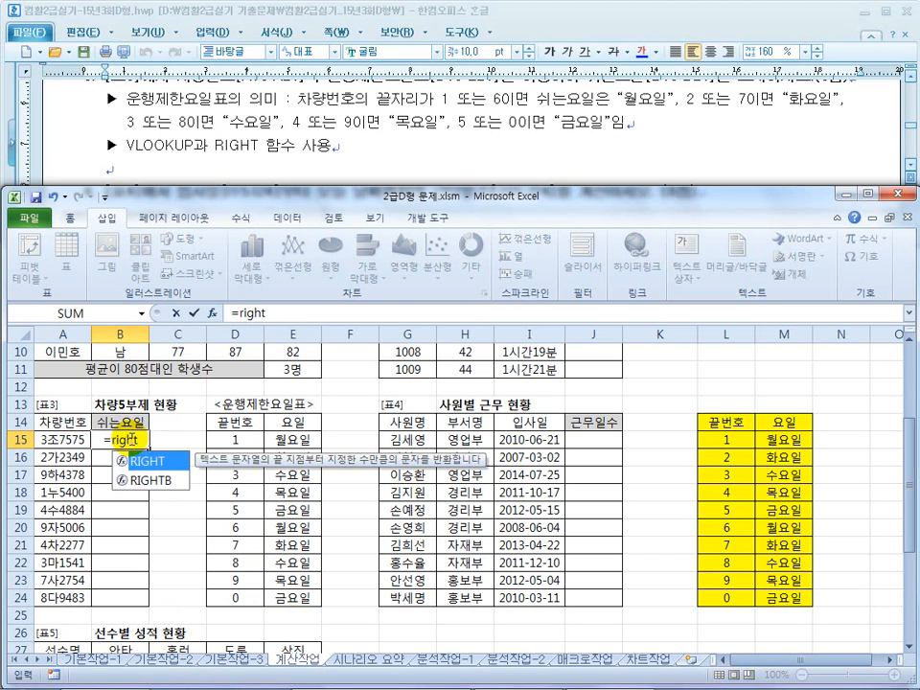
pyautogui.write('(')
pyautogui.click(59, 440)
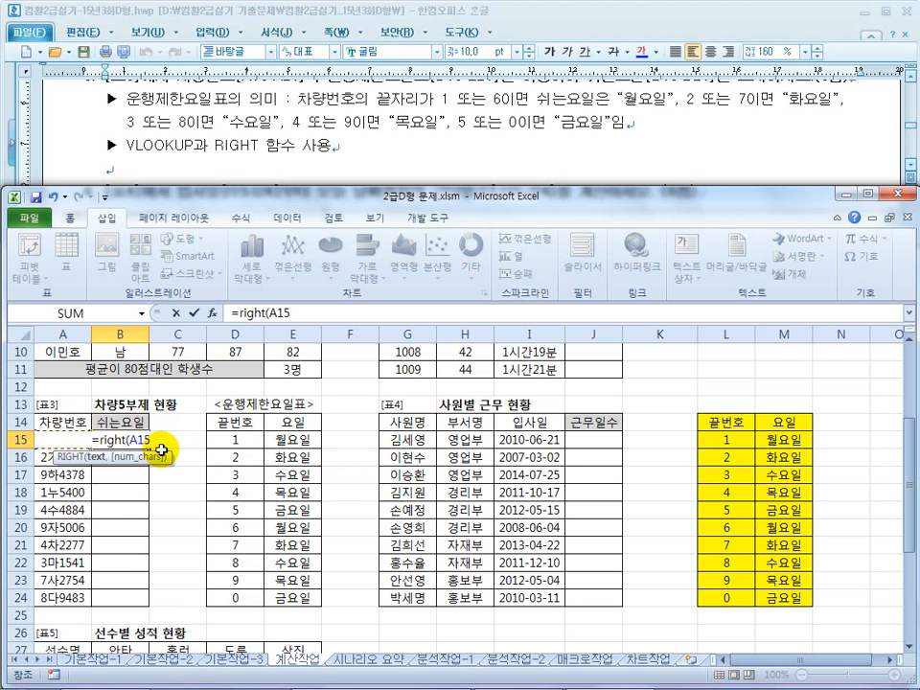
pyautogui.write(',1)')
pyautogui.press('Return')
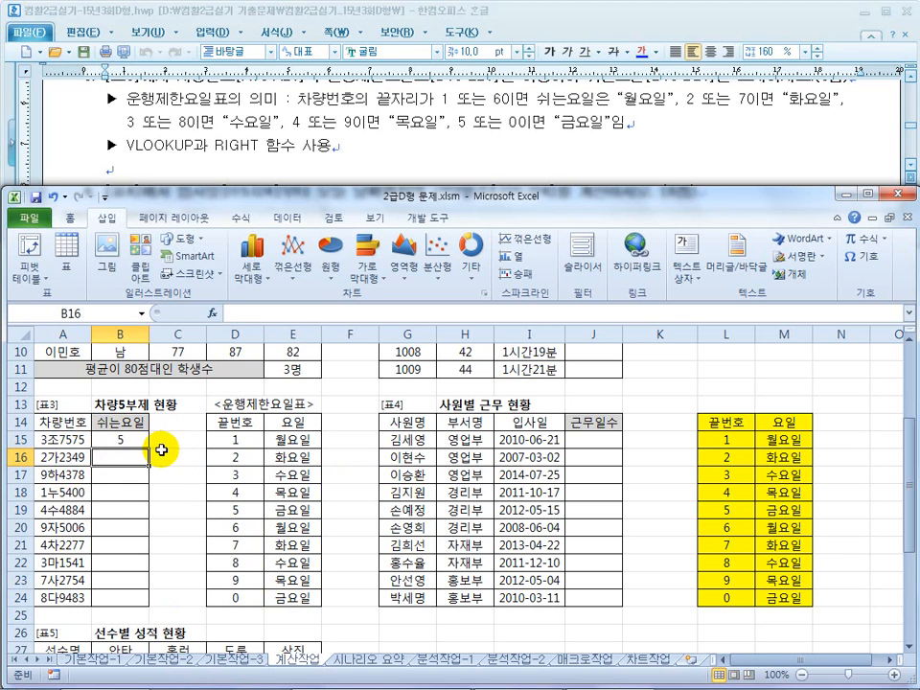
pyautogui.click(140, 439)
pyautogui.moveTo(147, 447); pyautogui.dragTo(155, 602)
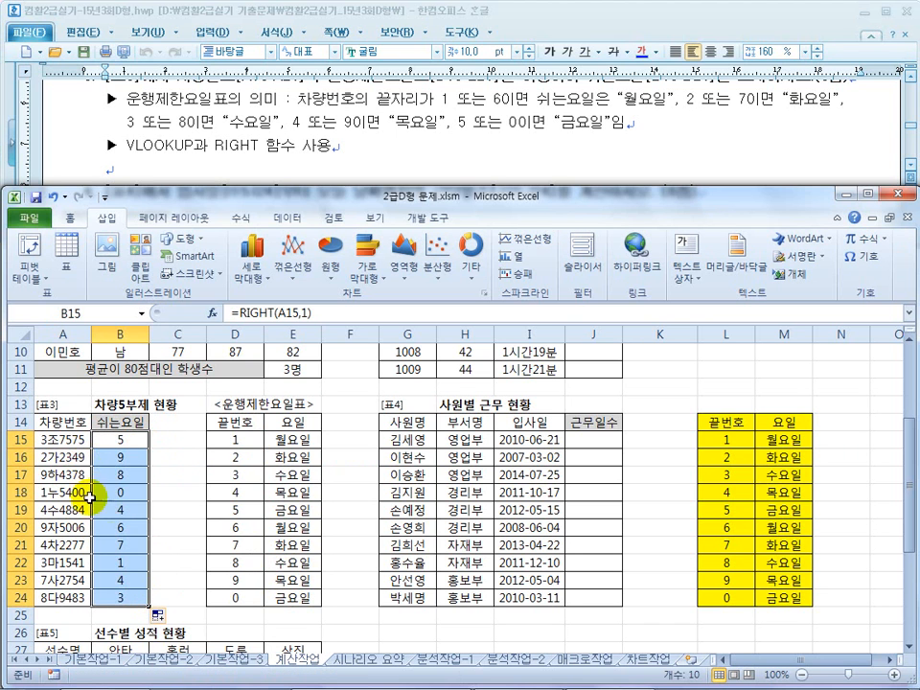
# - Match the extracted digits in B15 and B16 with their weekdays in column E
pyautogui.click(133, 441)
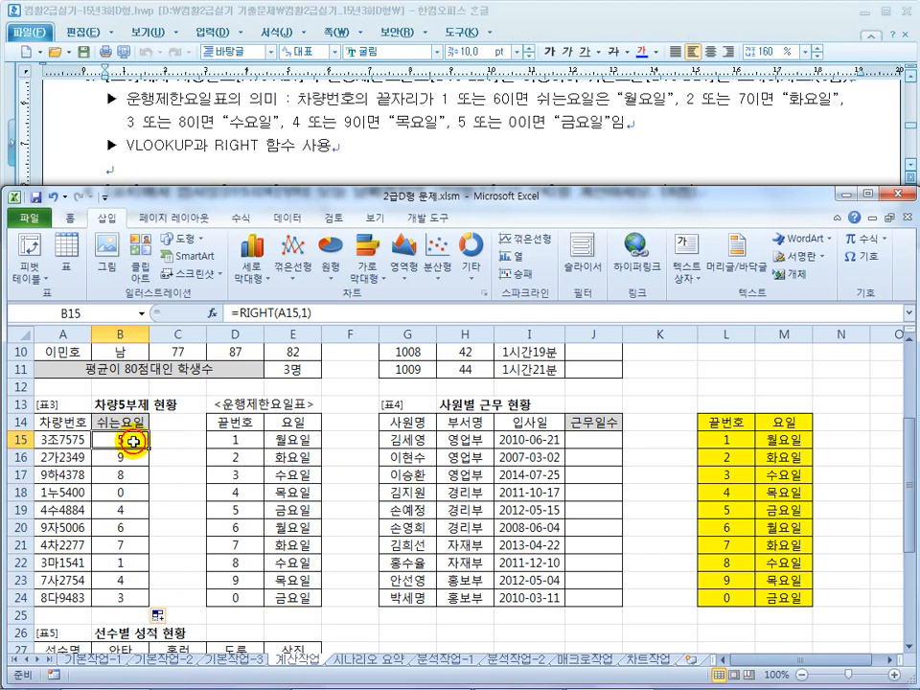
pyautogui.click(268, 512)
pyautogui.click(134, 460)
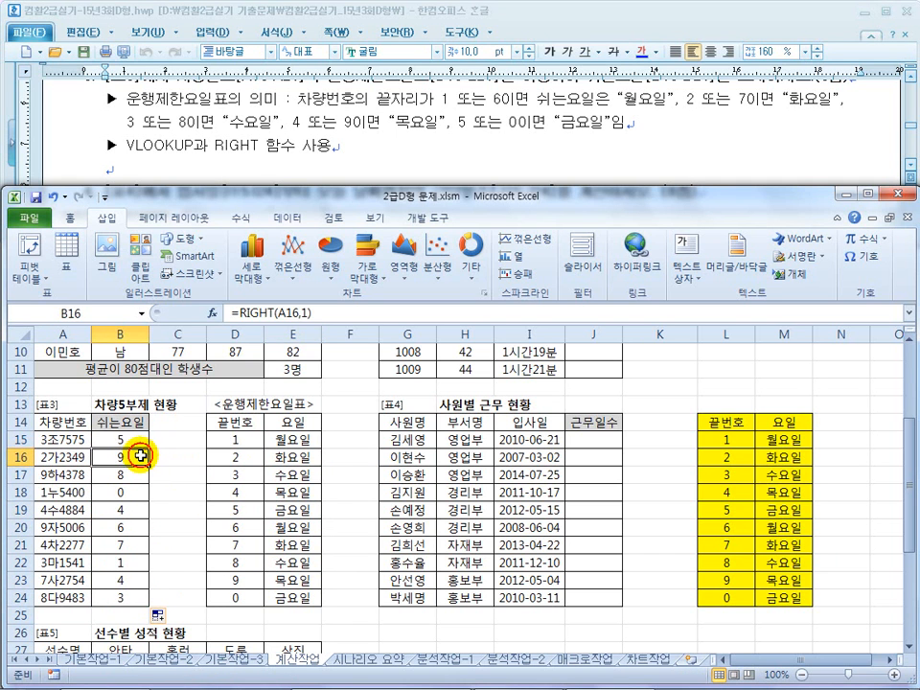
pyautogui.click(293, 580)
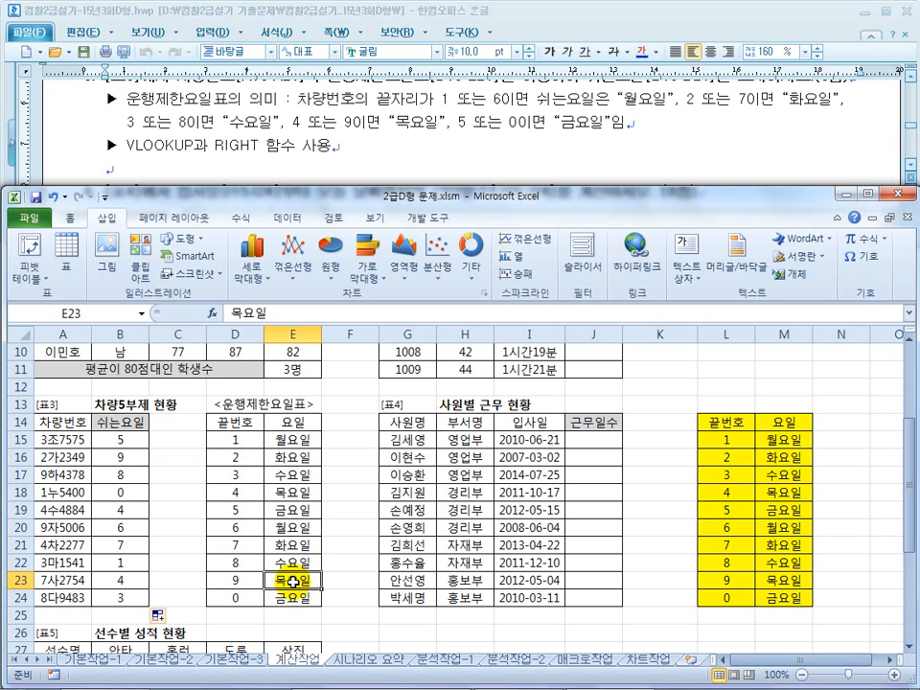
# - Multiply B15's result by 1, making the formula =RIGHT(A15,1)*1, and reselect B15 to review it
pyautogui.click(123, 441)
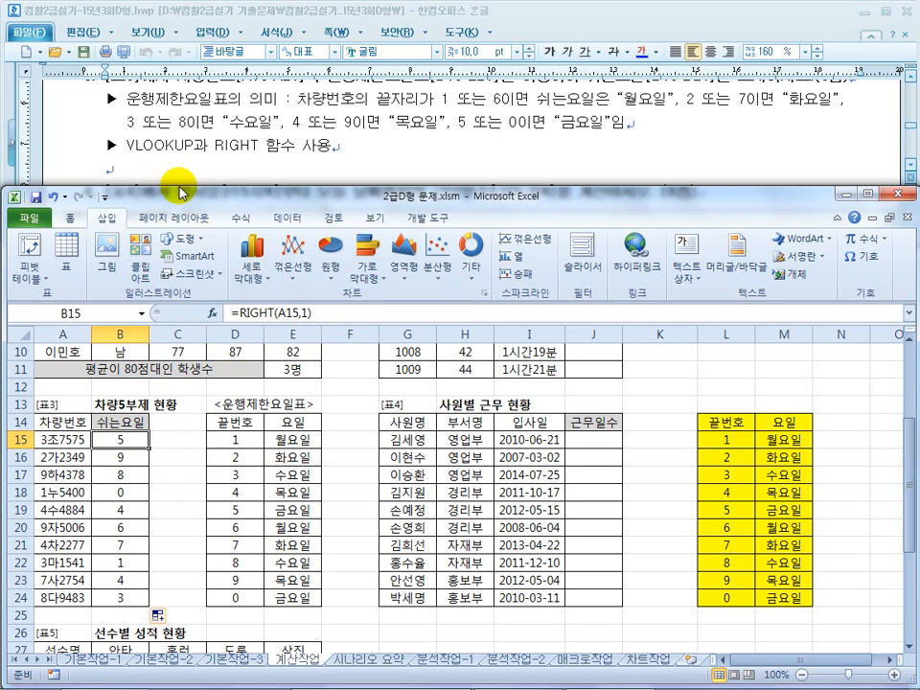
pyautogui.click(338, 312)
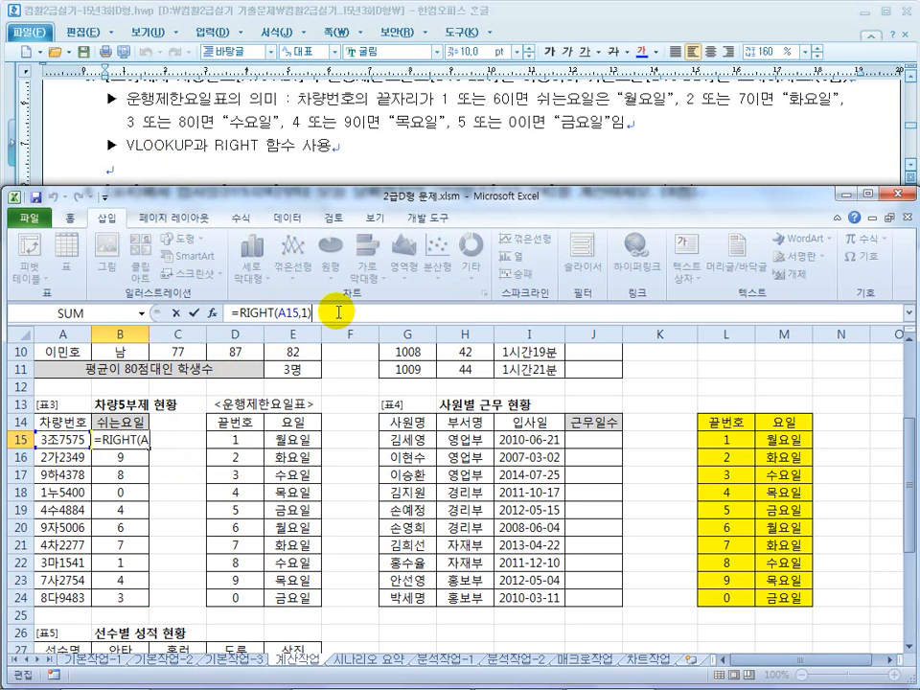
pyautogui.write('15,1)*1')
pyautogui.press('Return')
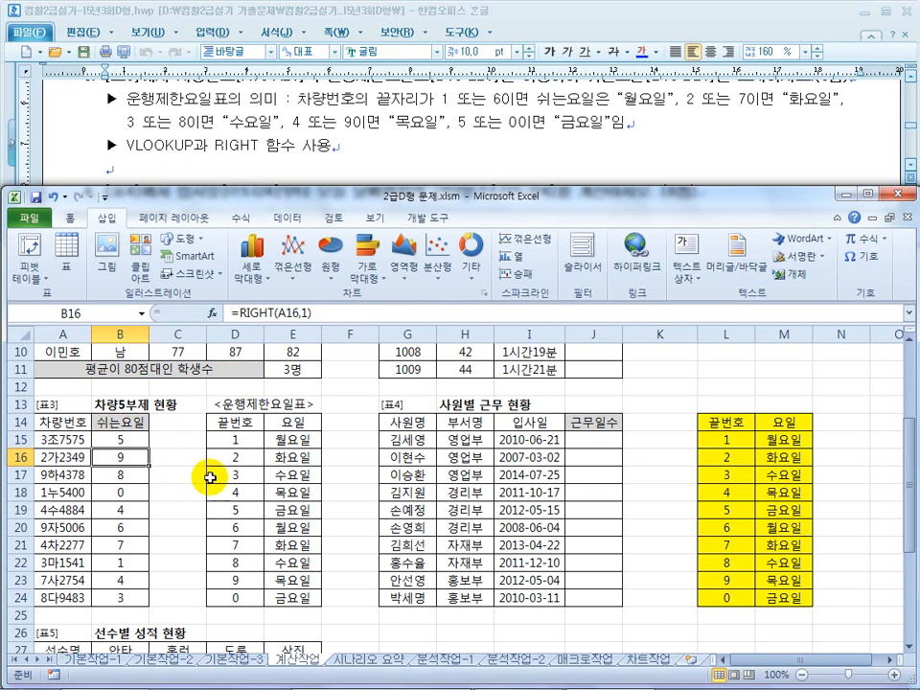
pyautogui.click(127, 438)
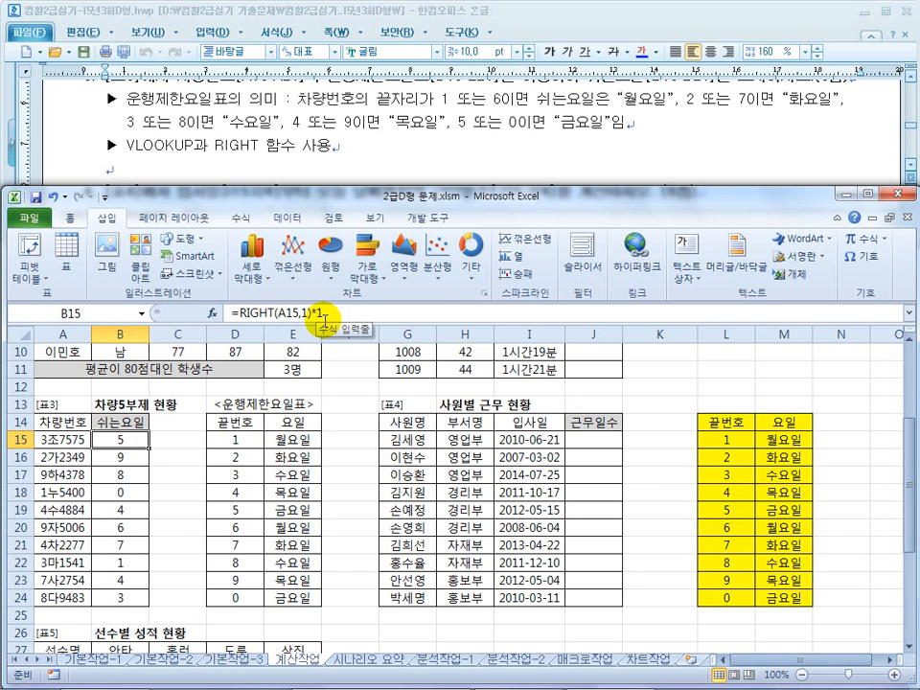
# - Examine how the 끝번호 values in D15:D24 are stored and compare them with B15's *1 formula
pyautogui.click(236, 440)
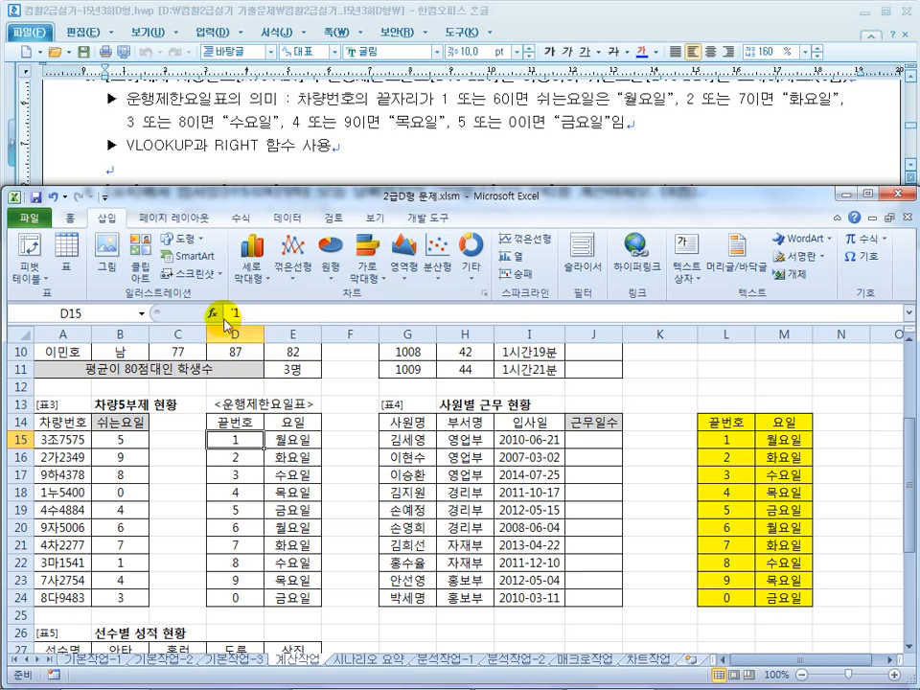
pyautogui.click(234, 460)
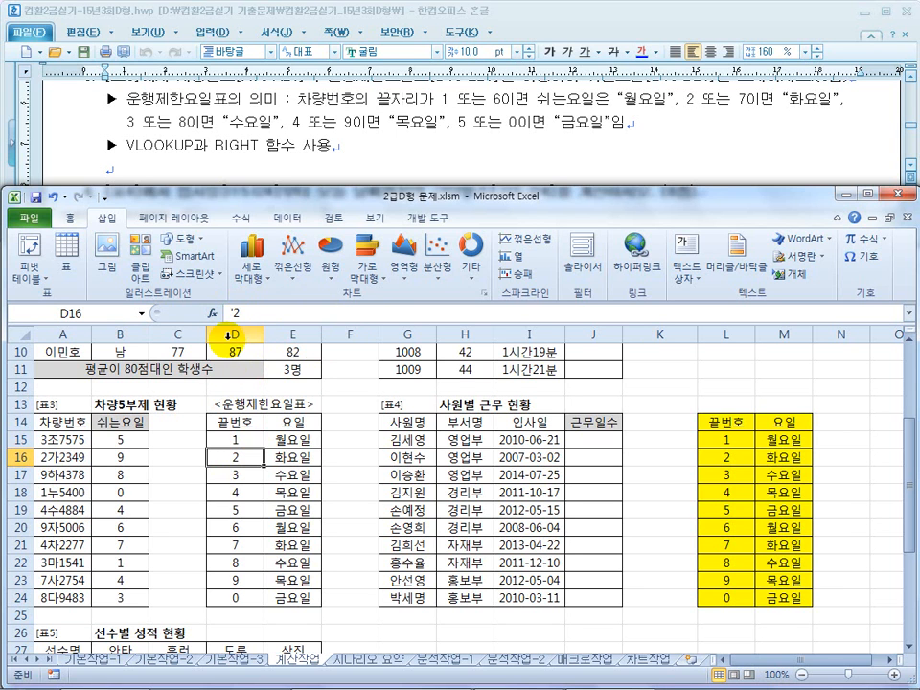
pyautogui.click(241, 440)
pyautogui.click(124, 440)
pyautogui.doubleClick(305, 313)
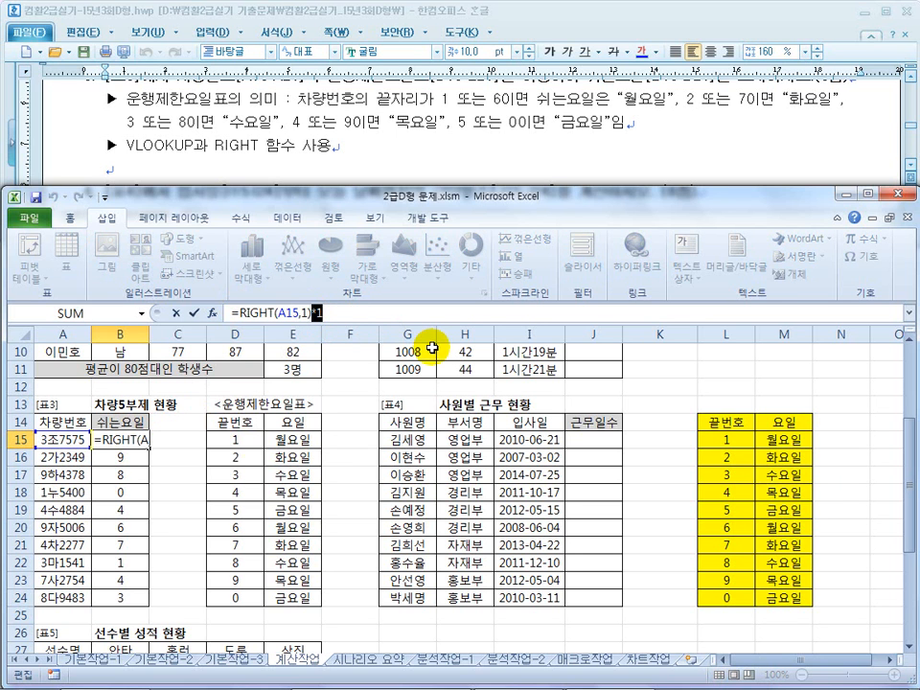
pyautogui.press('Escape')
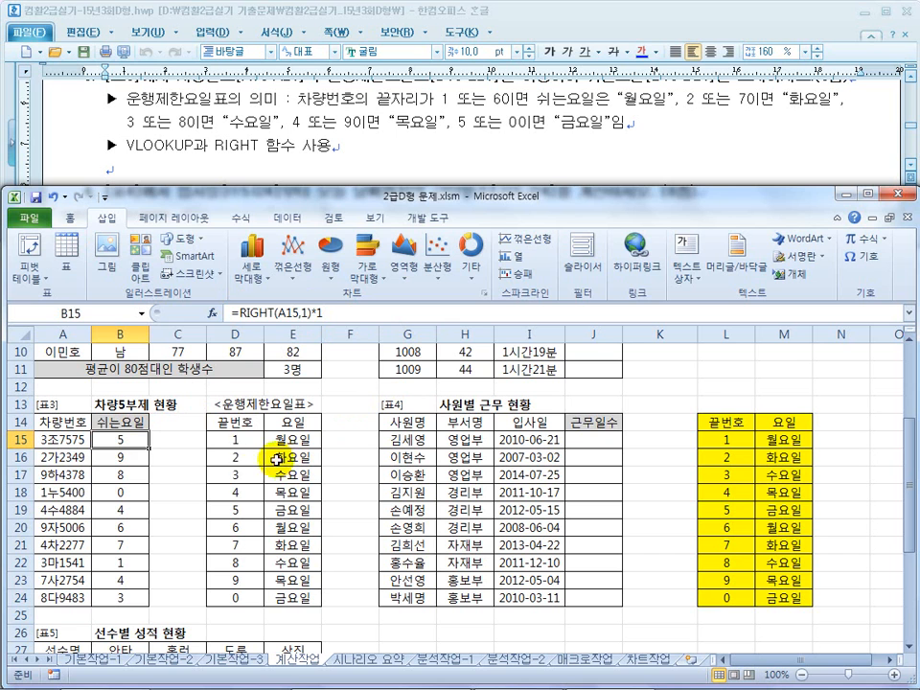
pyautogui.click(236, 440)
pyautogui.moveTo(236, 440); pyautogui.dragTo(236, 599)
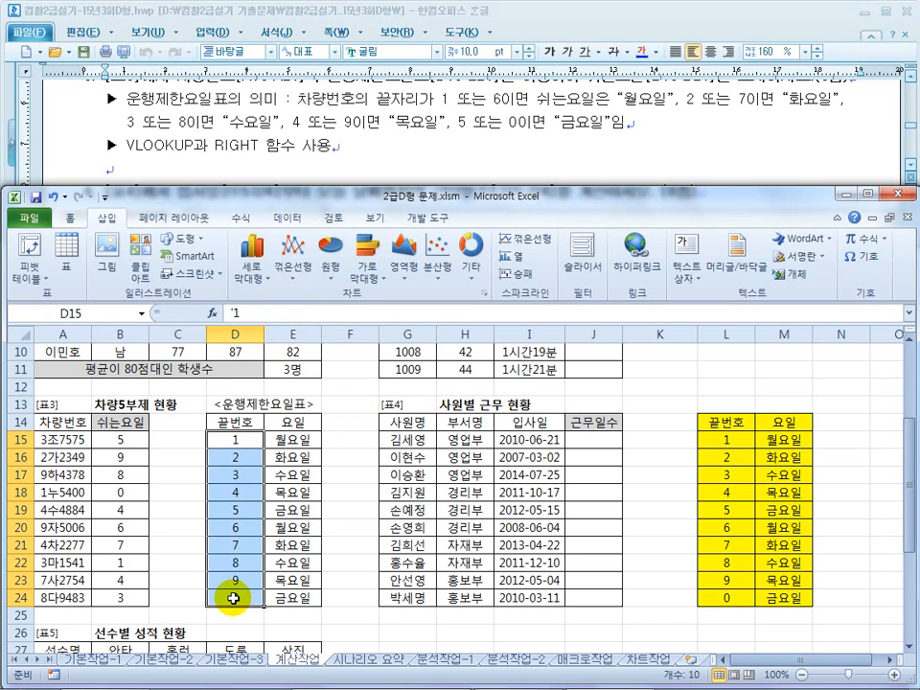
pyautogui.click(236, 442)
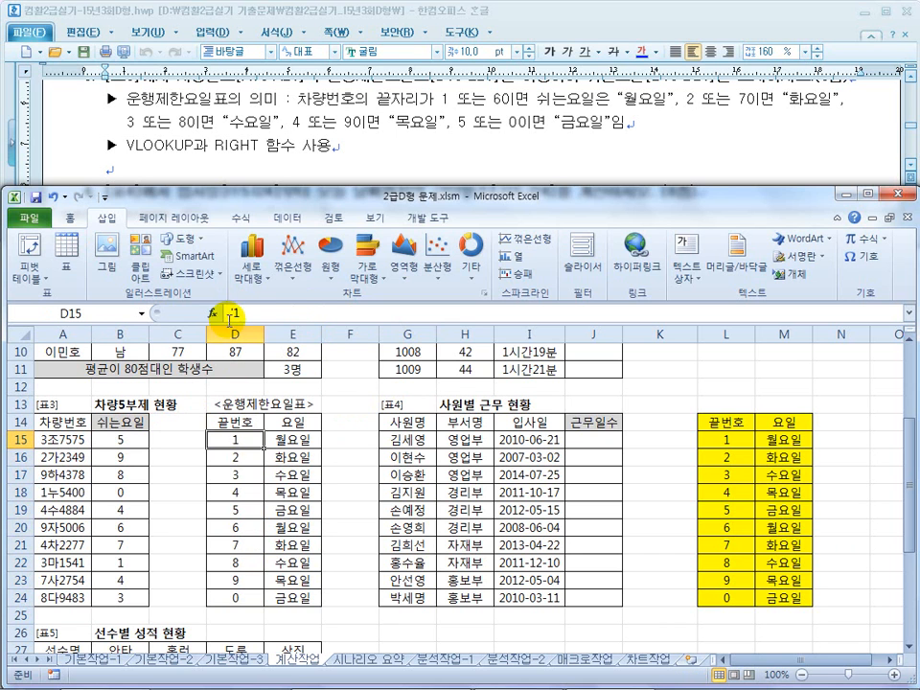
pyautogui.click(123, 440)
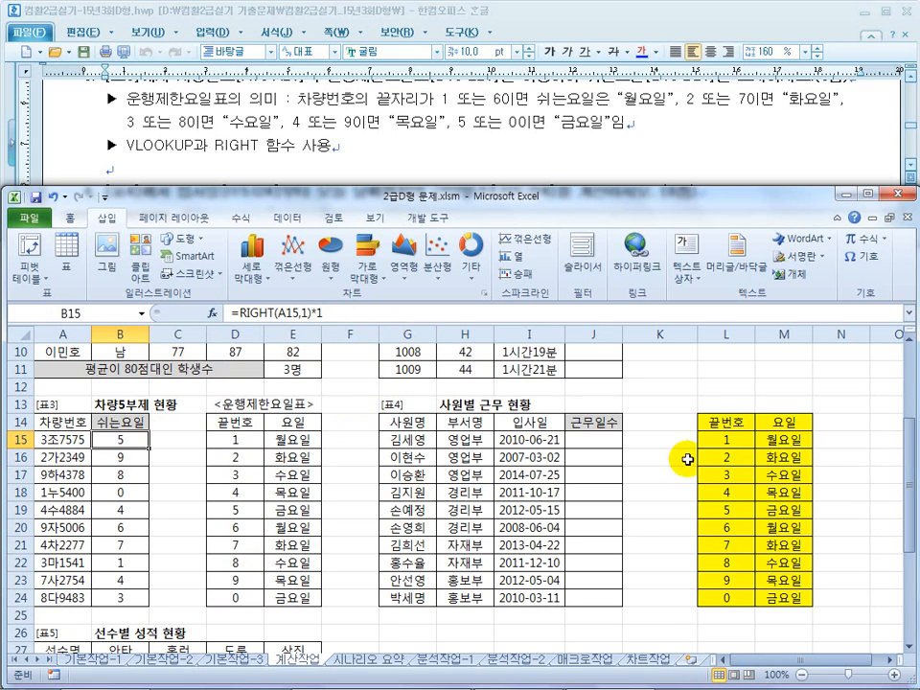
# - Examine the yellow 끝번호 and 요일 table in L14:M24 and how L15's value is stored
pyautogui.moveTo(726, 422); pyautogui.dragTo(793, 602)
pyautogui.click(774, 578)
pyautogui.click(725, 441)
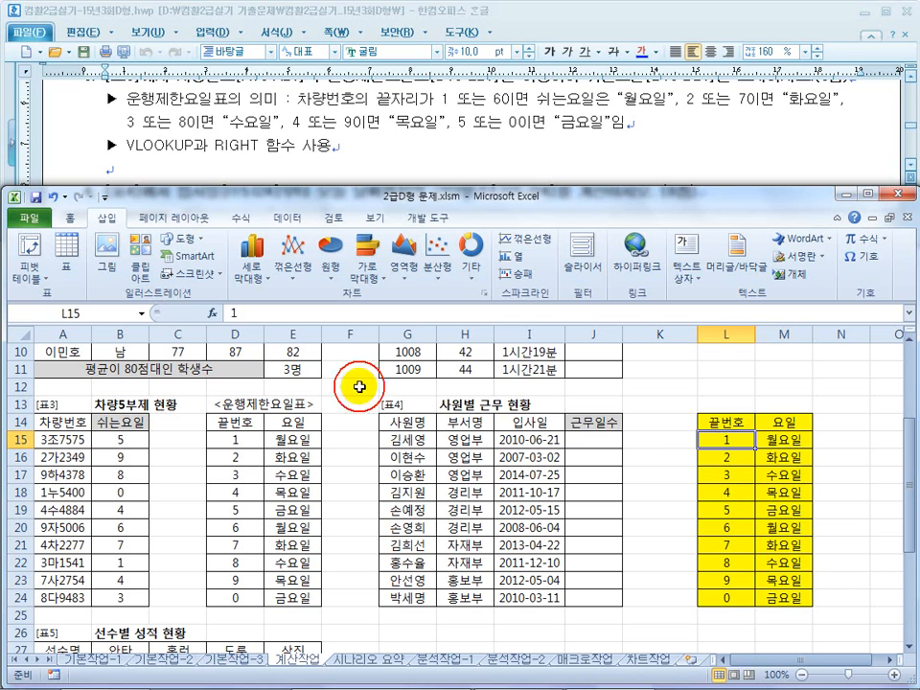
# - Wrap B15's formula in a VLOOKUP on the yellow table, making =VLOOKUP(RIGHT(A15,1)*1,$L$15:$M$24,2,FALSE)
pyautogui.click(117, 439)
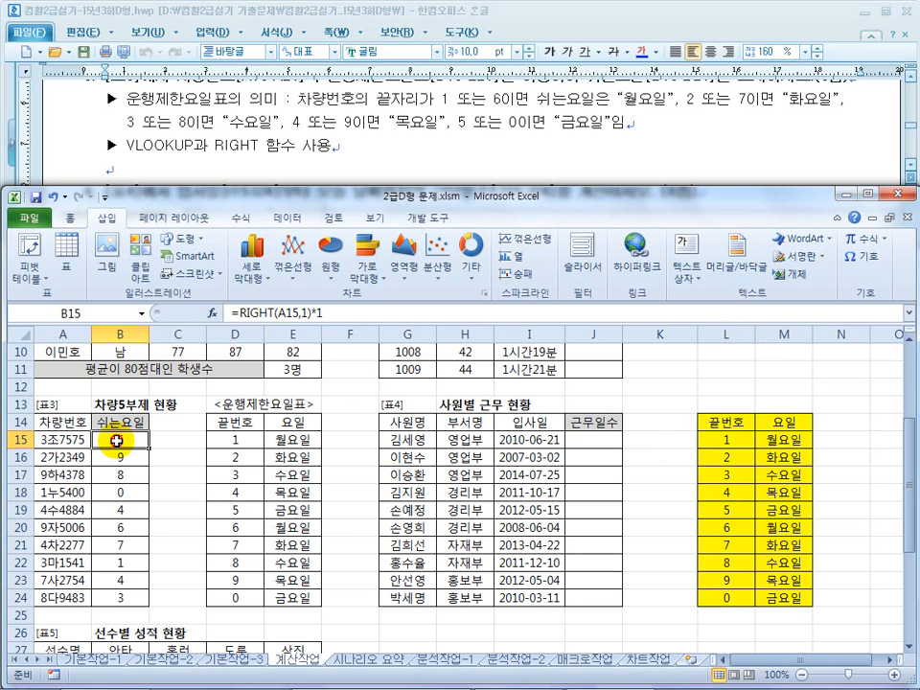
pyautogui.click(238, 313)
pyautogui.write('vl')
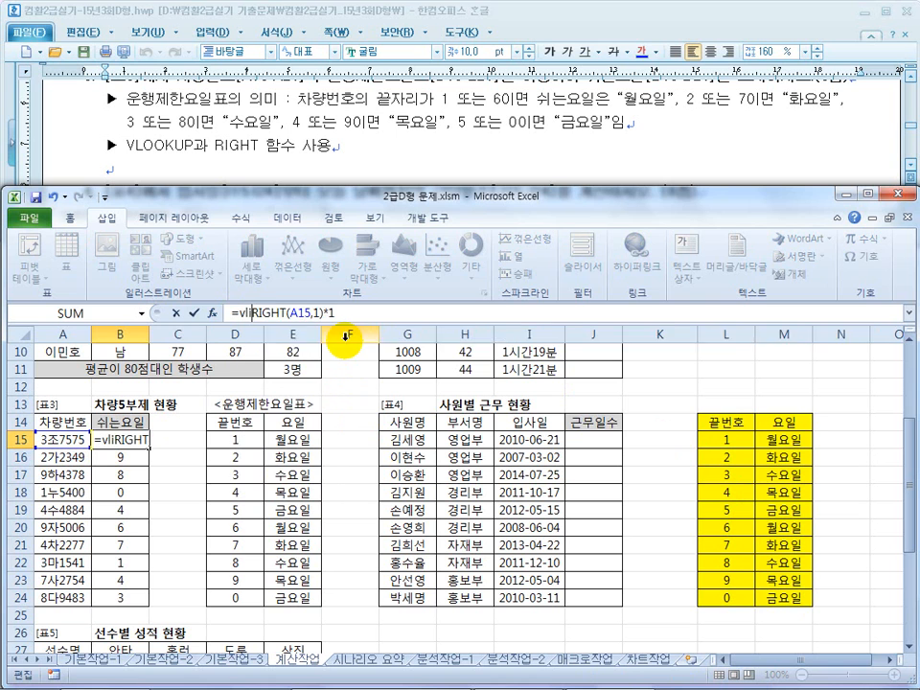
pyautogui.write('ookup(RIGHT(A15')
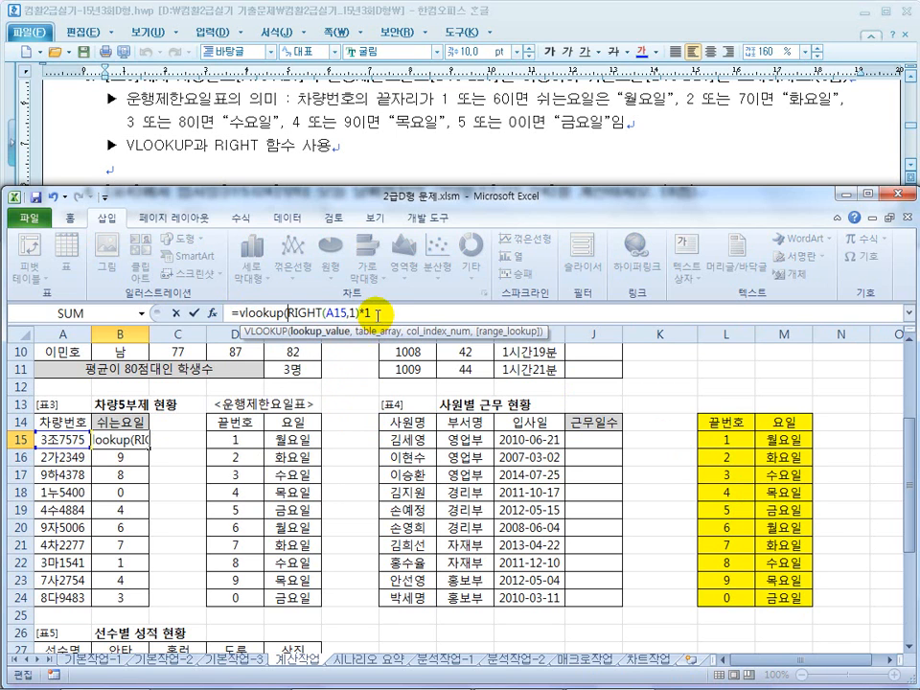
pyautogui.write(',')
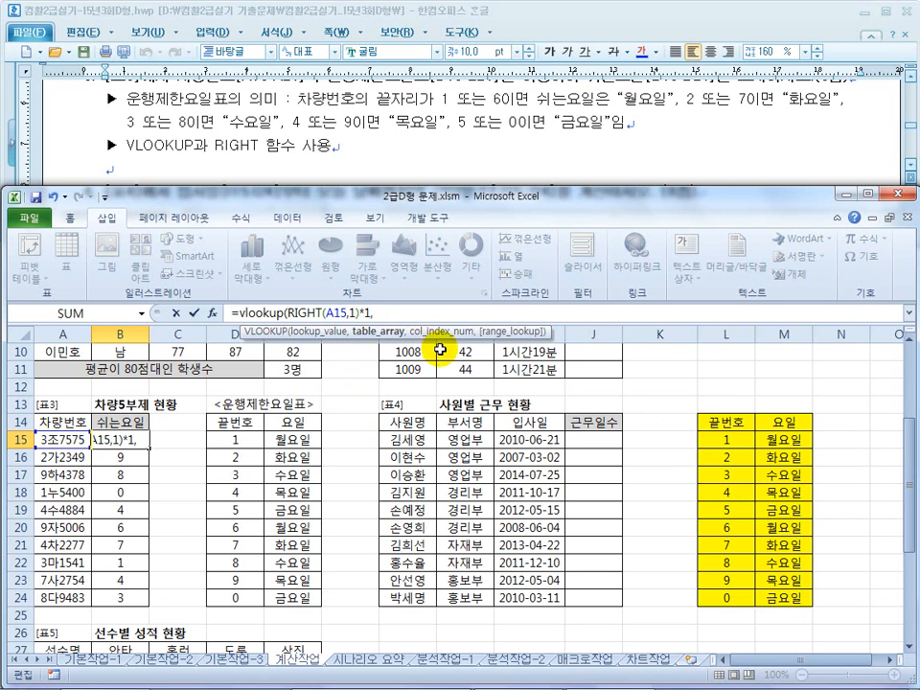
pyautogui.moveTo(726, 439); pyautogui.dragTo(783, 588)
pyautogui.write(',')
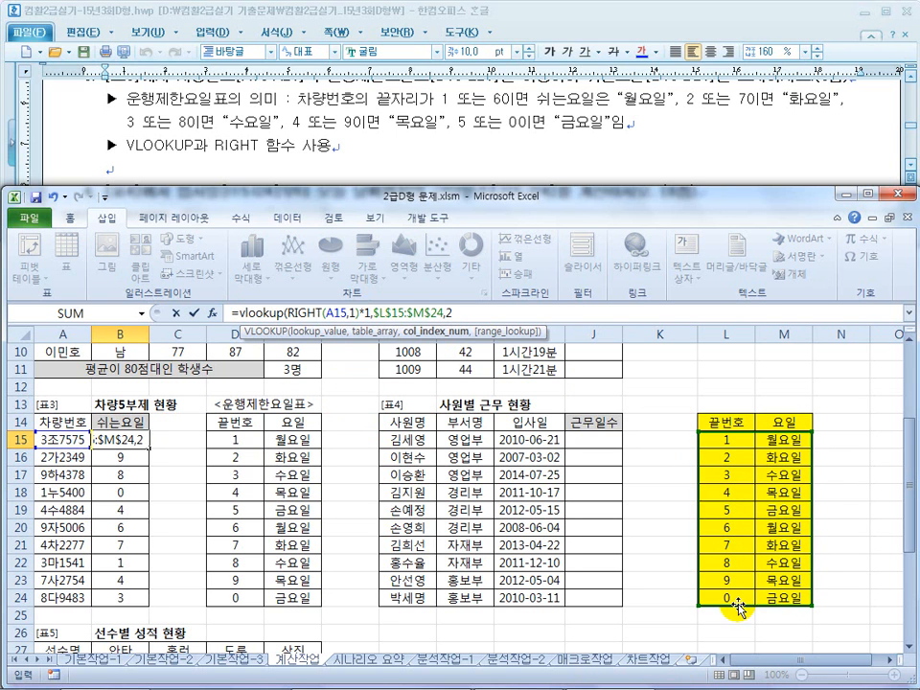
pyautogui.write('2')
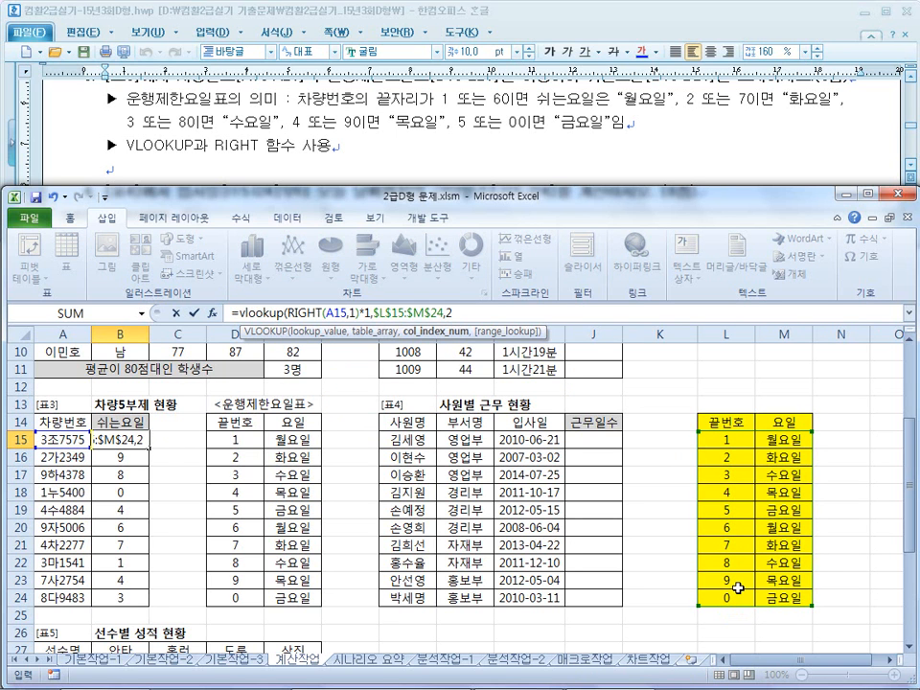
pyautogui.write(',')
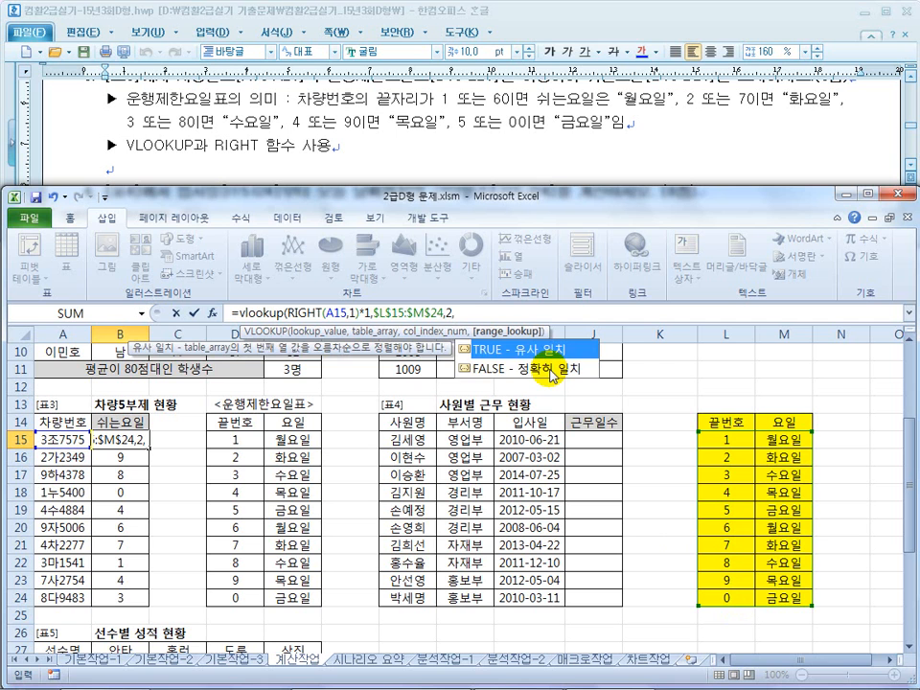
pyautogui.doubleClick(550, 374)
pyautogui.write(')')
pyautogui.press('Return')
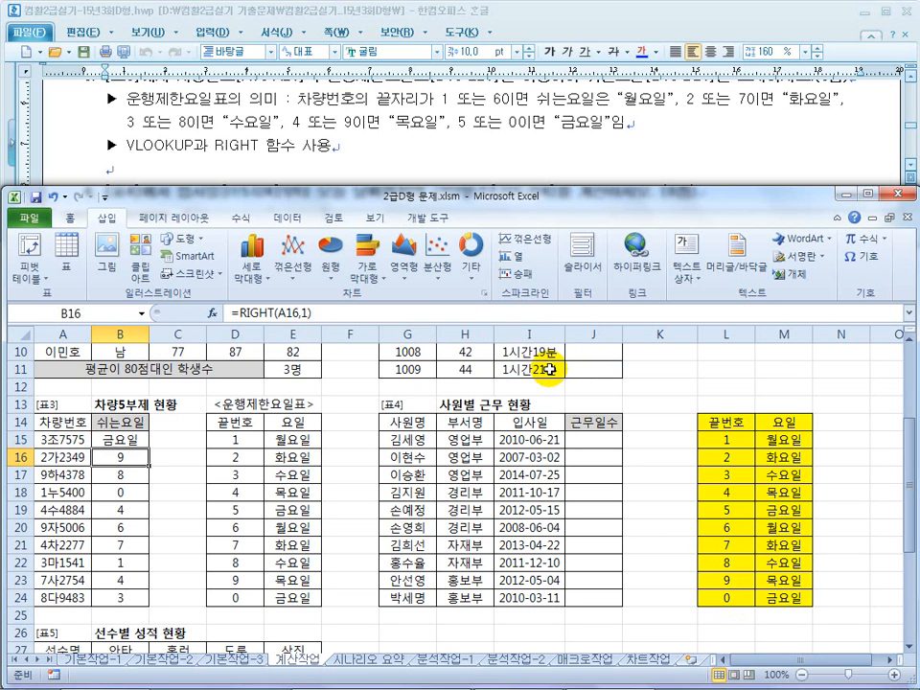
# - Fill B15's VLOOKUP formula down to B17
pyautogui.click(139, 441)
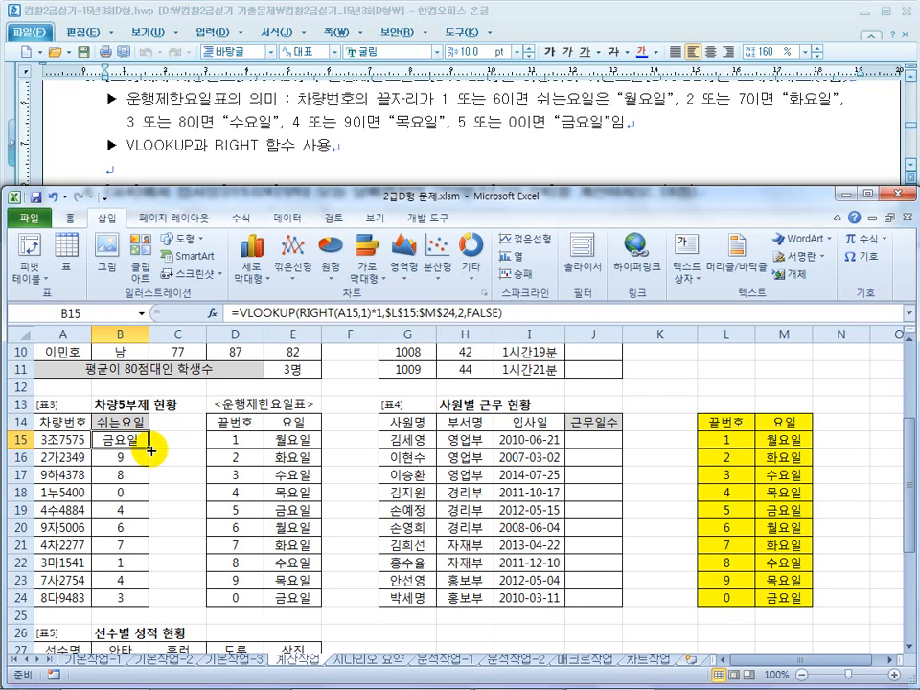
pyautogui.moveTo(153, 457); pyautogui.dragTo(149, 471)
pyautogui.click(137, 440)
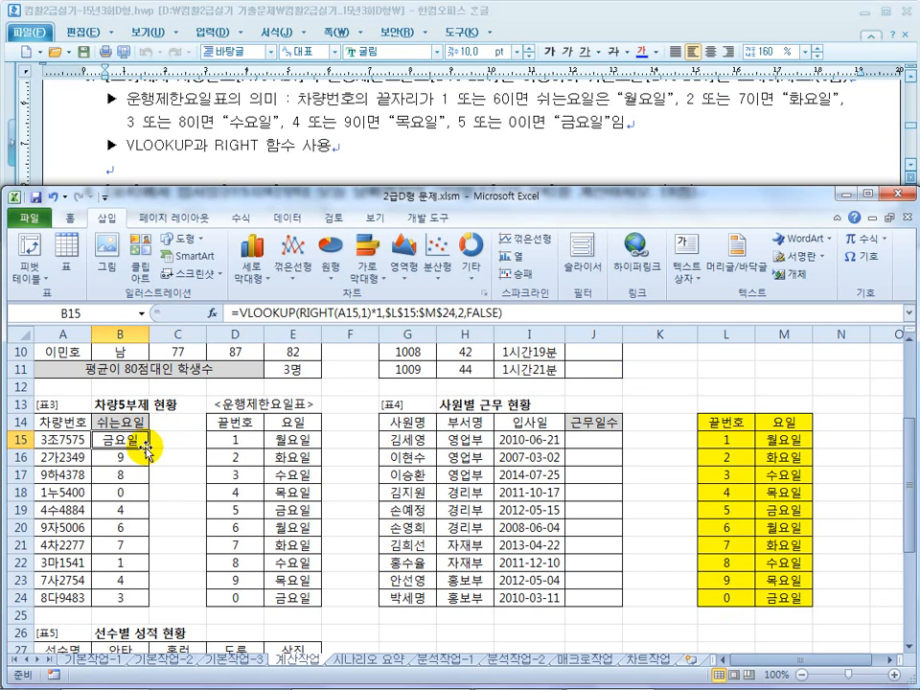
pyautogui.moveTo(149, 448); pyautogui.dragTo(158, 472)
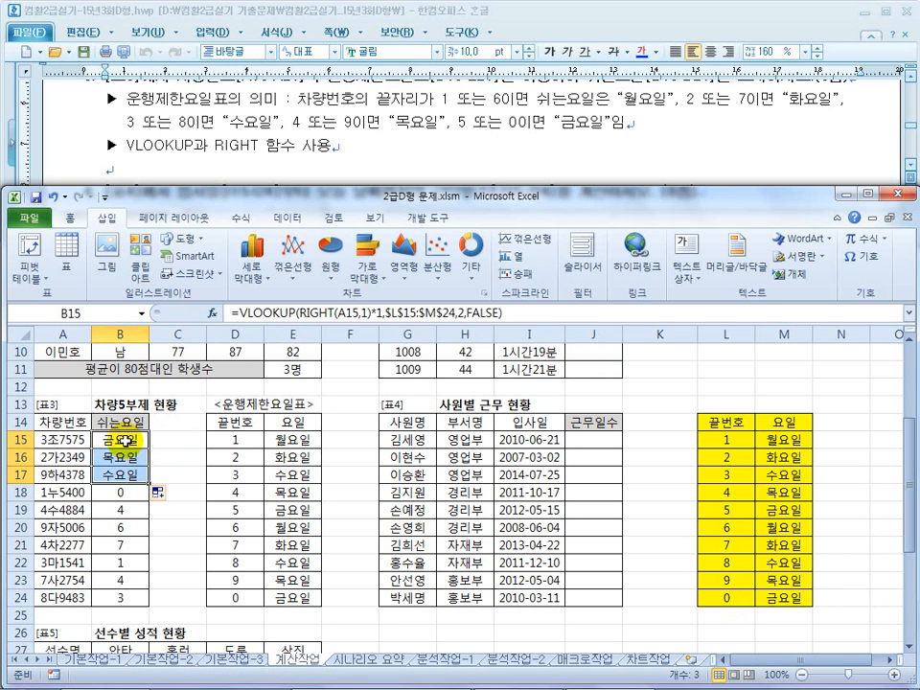
# - Try B15's formula without *1 as =VLOOKUP(RIGHT(A15,1),$L$15:$M$24,2,FALSE) and fill it down to B21
pyautogui.click(130, 440)
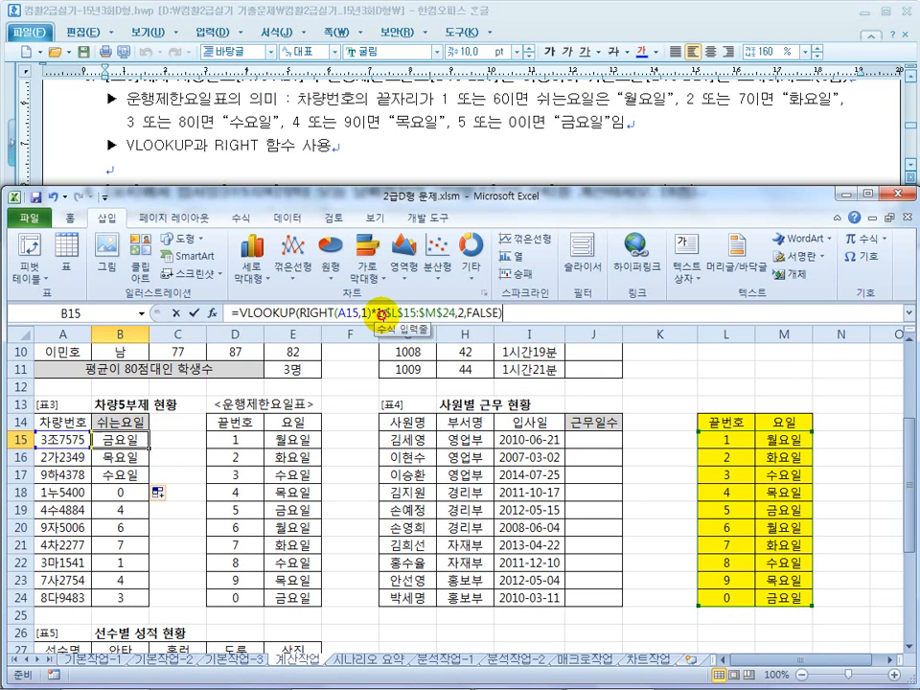
pyautogui.moveTo(383, 315); pyautogui.dragTo(372, 314)
pyautogui.press('Delete')
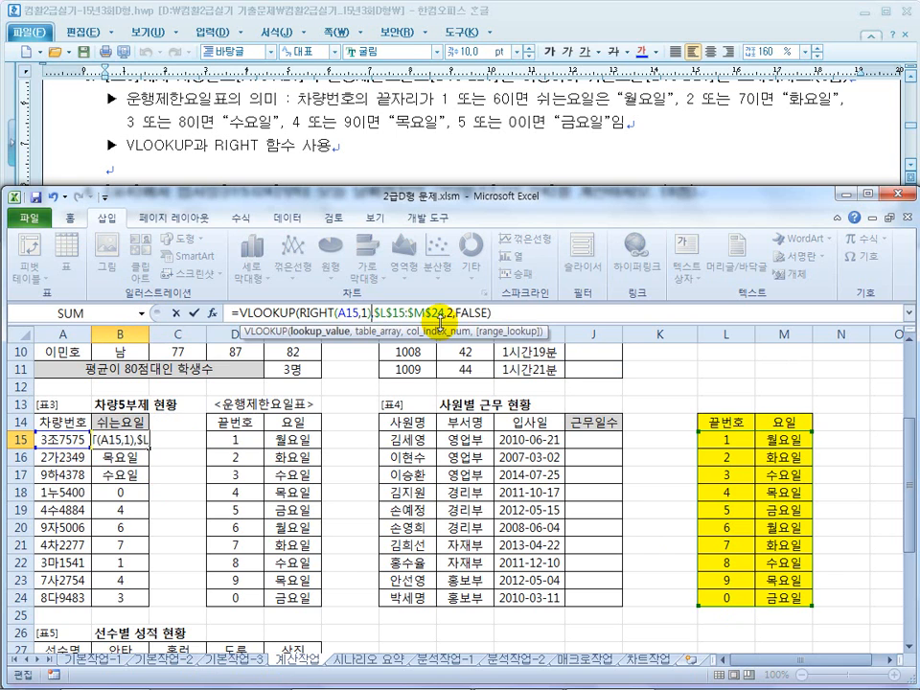
pyautogui.press('Return')
pyautogui.click(125, 440)
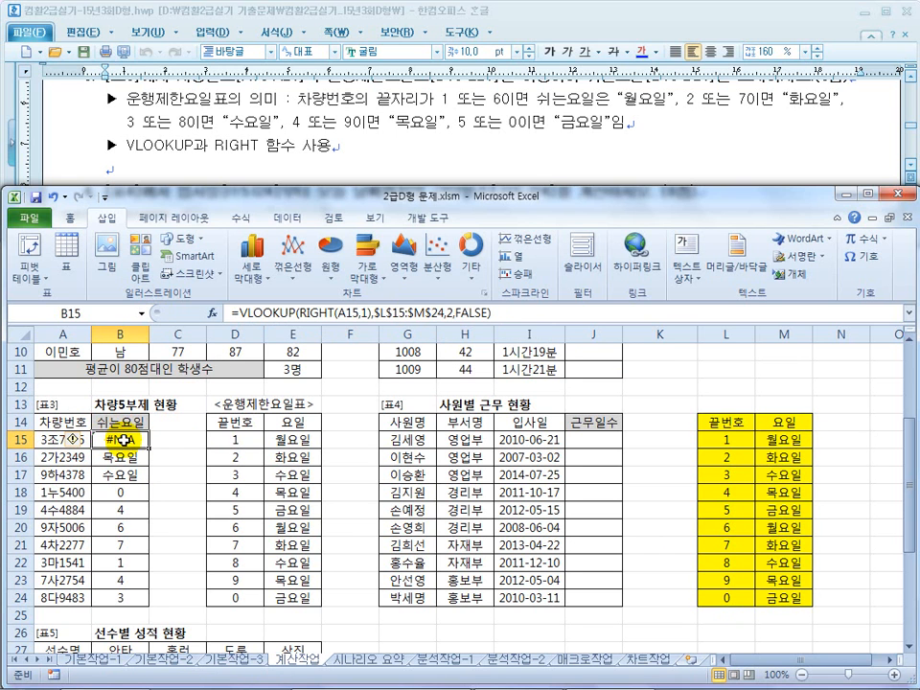
pyautogui.moveTo(149, 449); pyautogui.dragTo(144, 545)
# - Compare B15's lookup value with how the 끝번호 values are stored in the yellow table and in D15
pyautogui.click(129, 439)
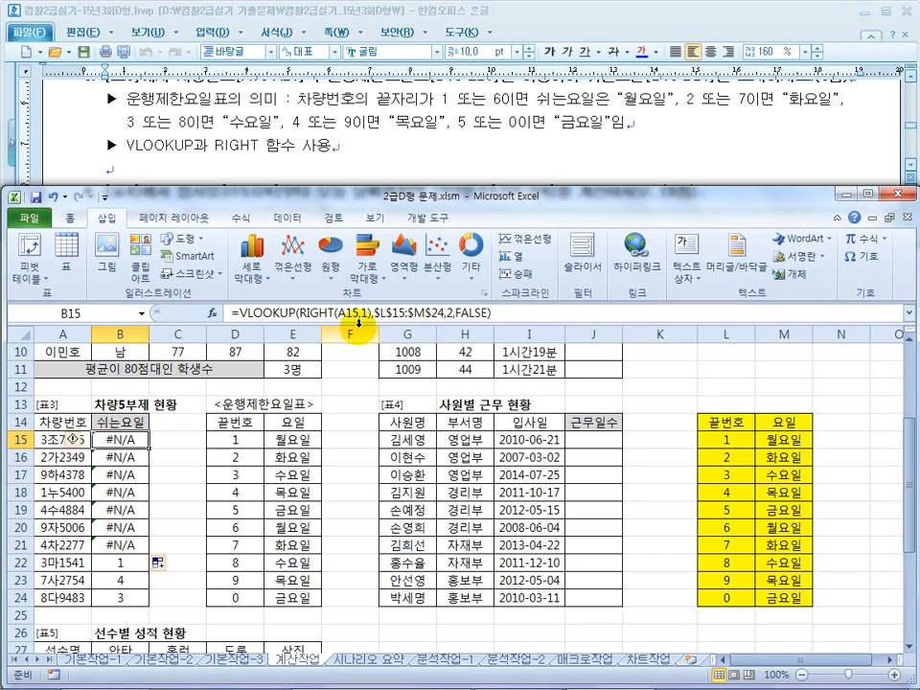
pyautogui.moveTo(725, 440); pyautogui.dragTo(726, 579)
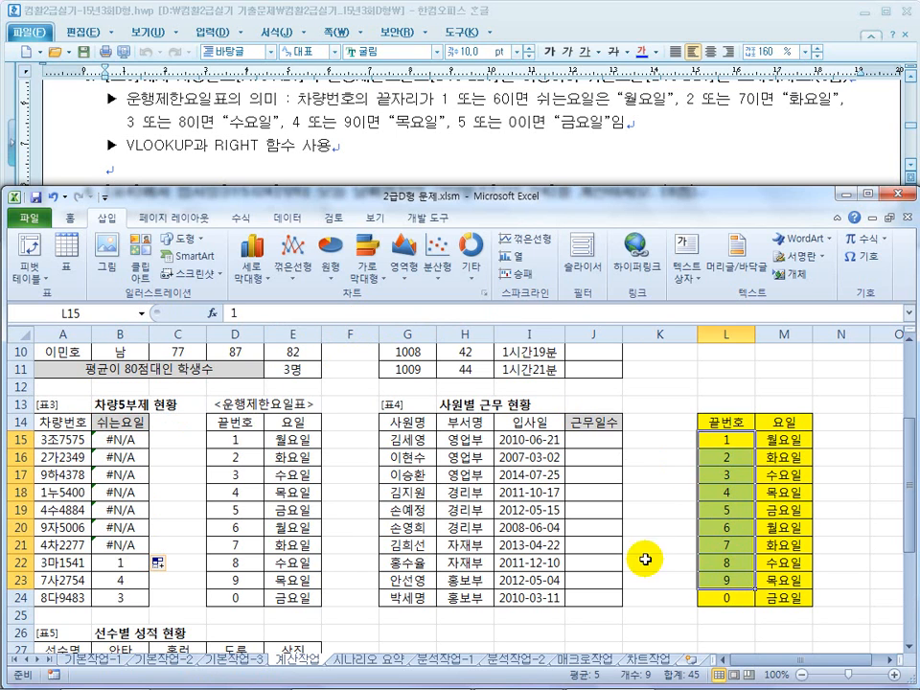
pyautogui.click(247, 444)
# - Change B15 to =VLOOKUP(RIGHT(A15,1)*1,$D$15:$E$24,2,FALSE), using the 운행제한요일표 as an absolute range, and fill it down to B24
pyautogui.click(130, 439)
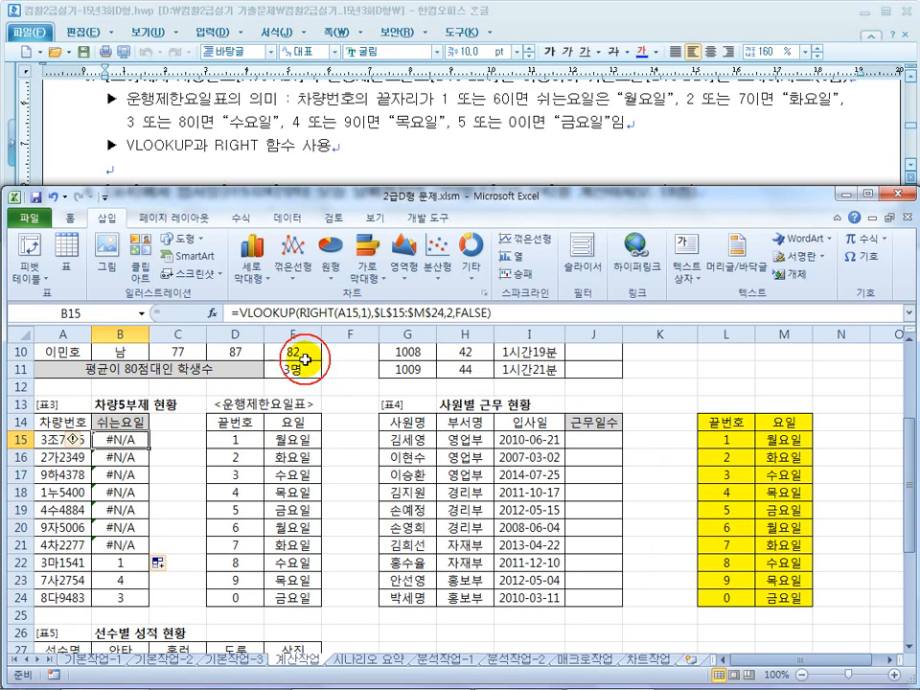
pyautogui.click(369, 314)
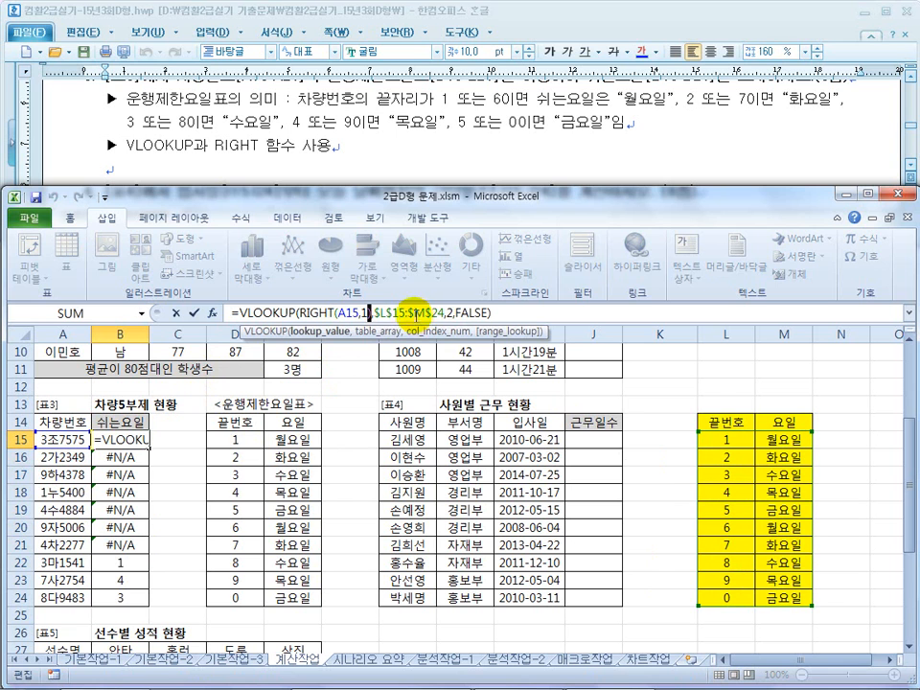
pyautogui.click(381, 314)
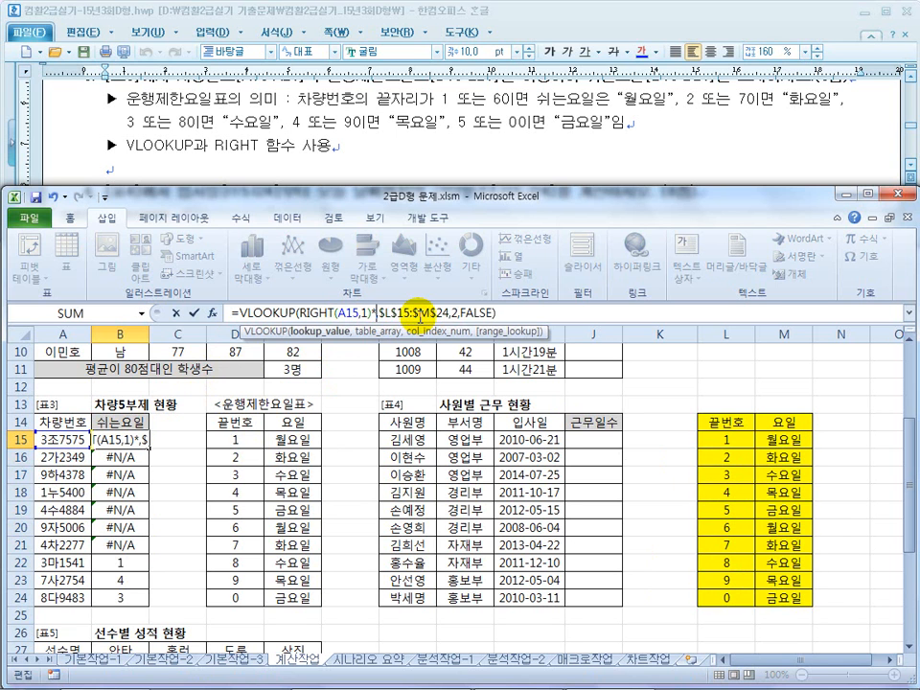
pyautogui.write('*1')
pyautogui.moveTo(384, 313); pyautogui.dragTo(445, 314)
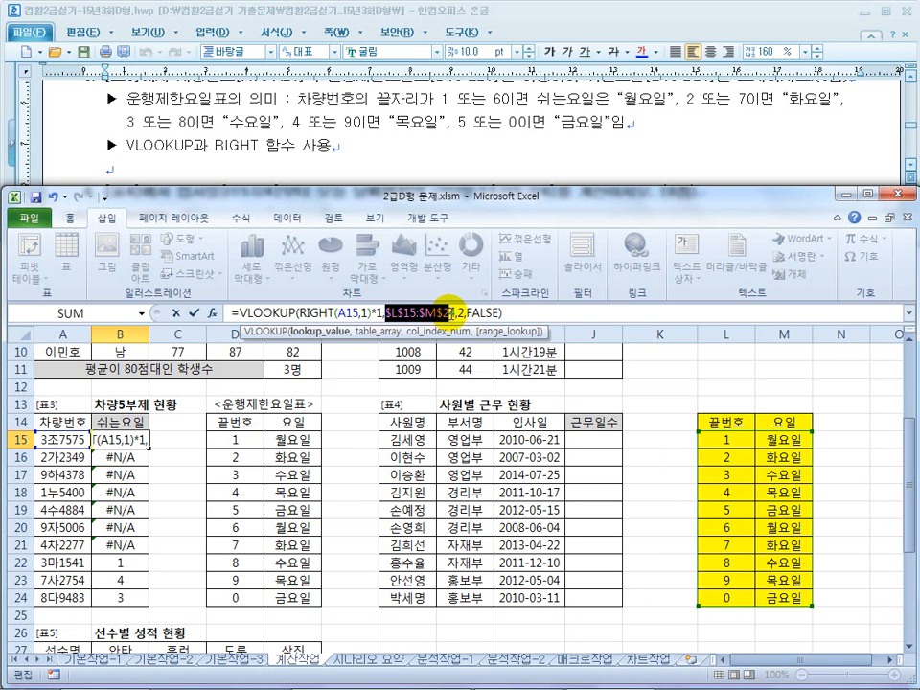
pyautogui.moveTo(236, 439); pyautogui.dragTo(291, 600)
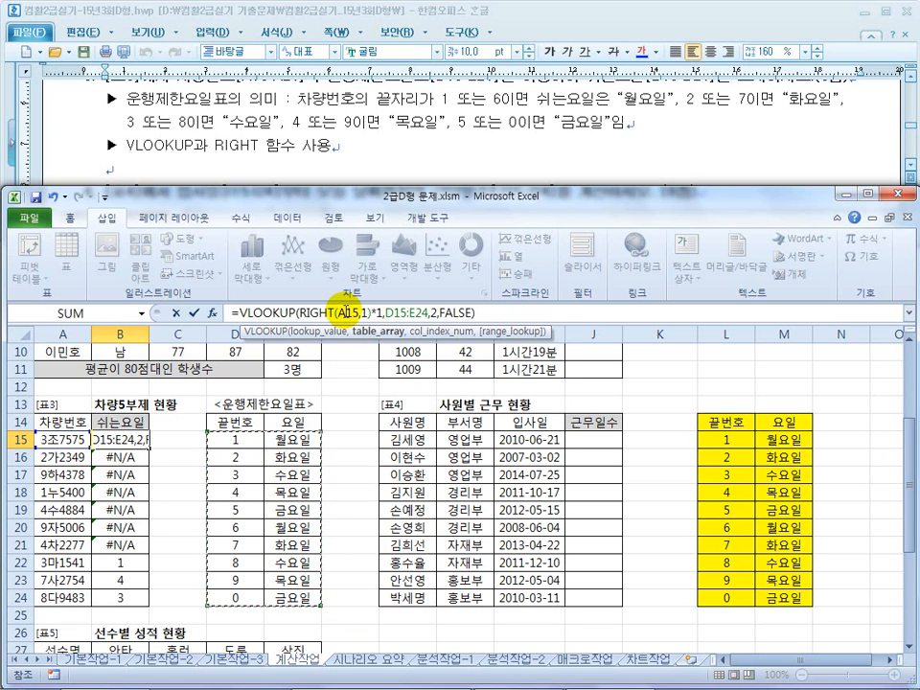
pyautogui.press('F4')
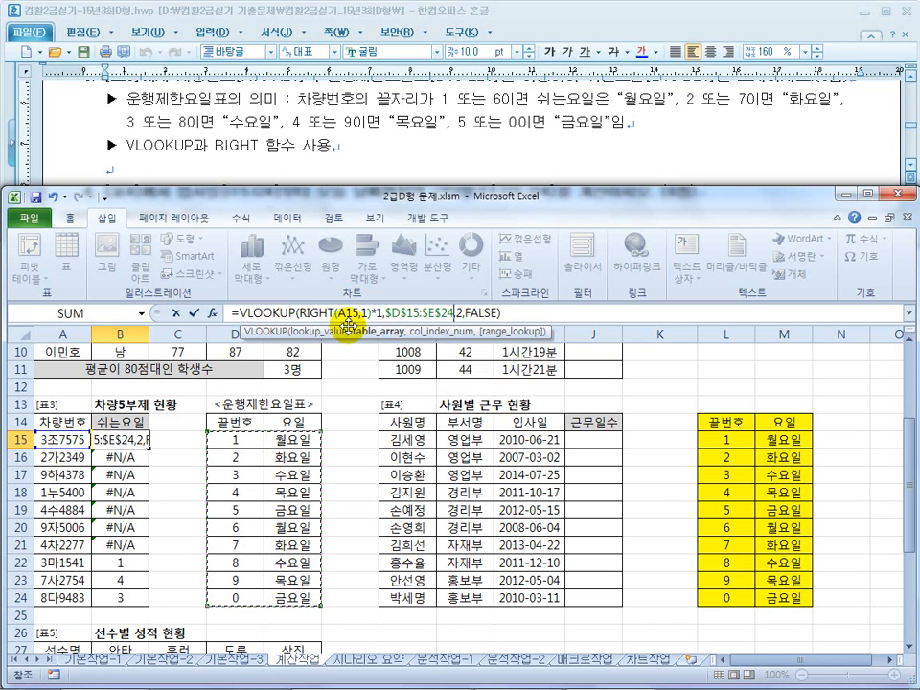
pyautogui.press('Return')
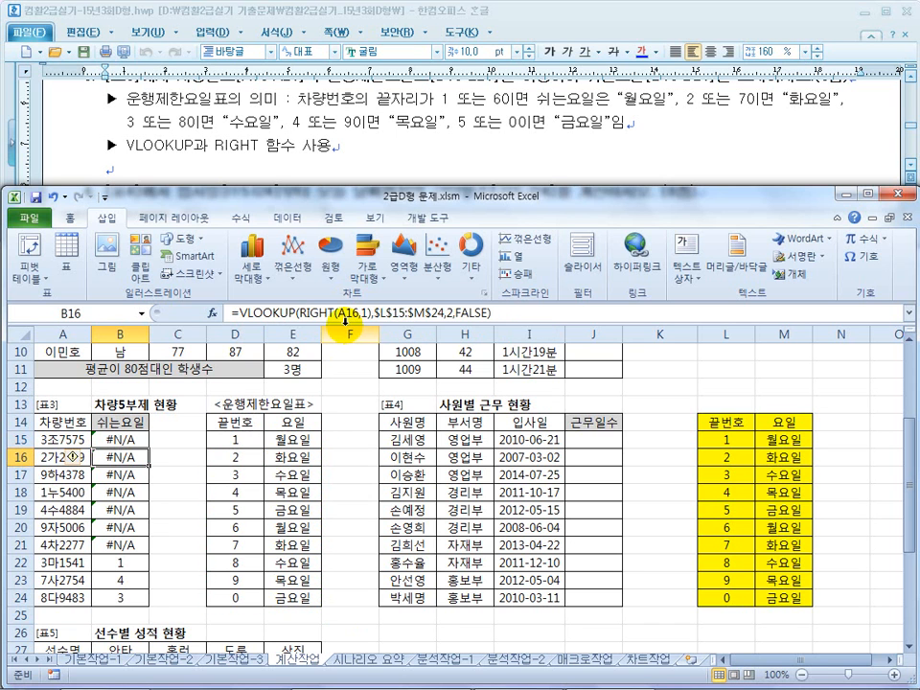
pyautogui.click(139, 441)
pyautogui.moveTo(148, 447); pyautogui.dragTo(145, 595)
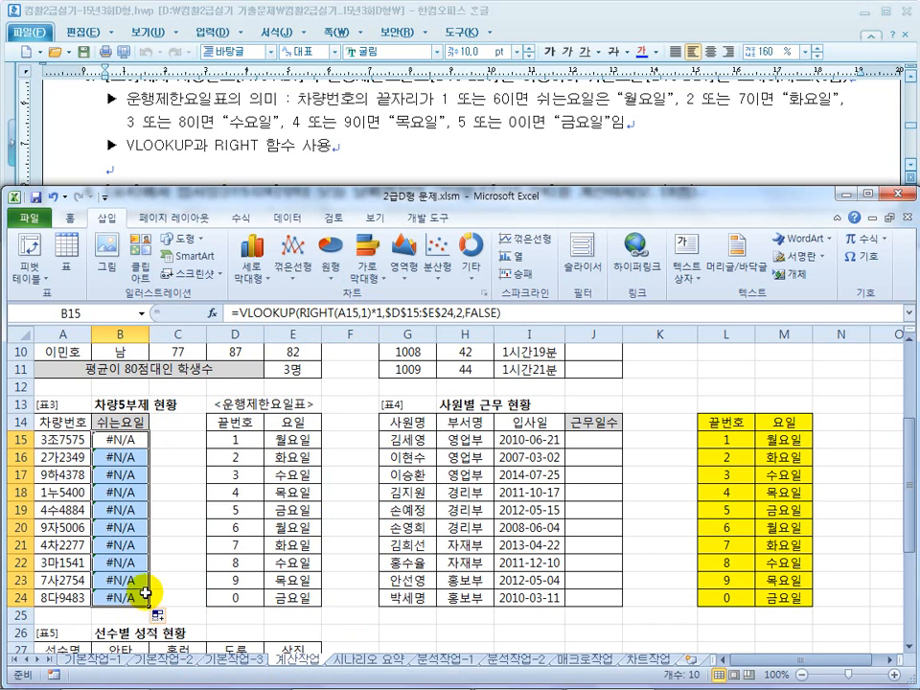
# - Compare B15's *1 lookup value with how the 끝번호 in D15 is stored
pyautogui.click(129, 440)
pyautogui.click(236, 440)
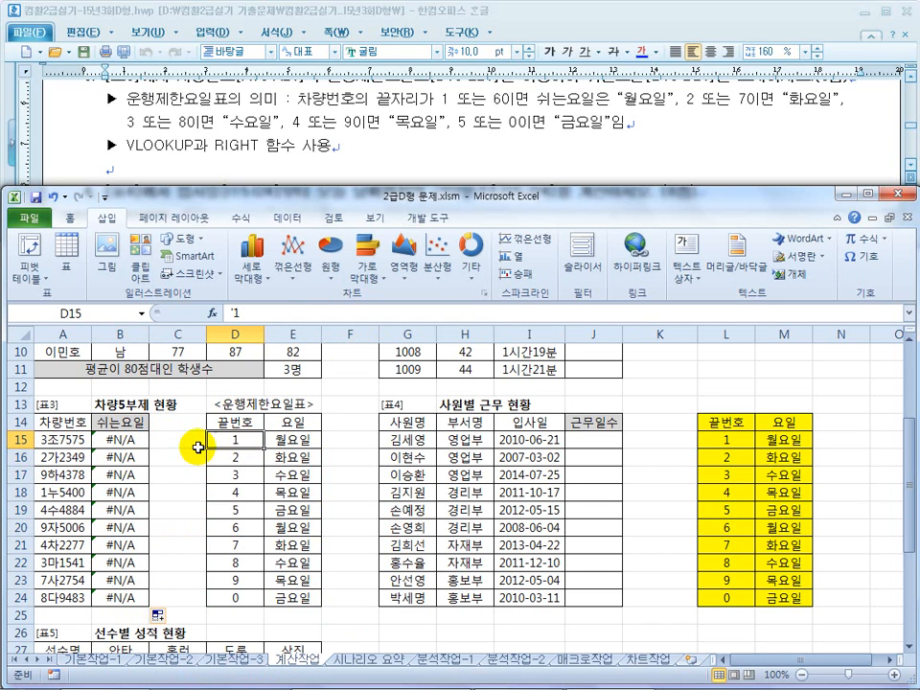
pyautogui.click(129, 440)
pyautogui.click(255, 442)
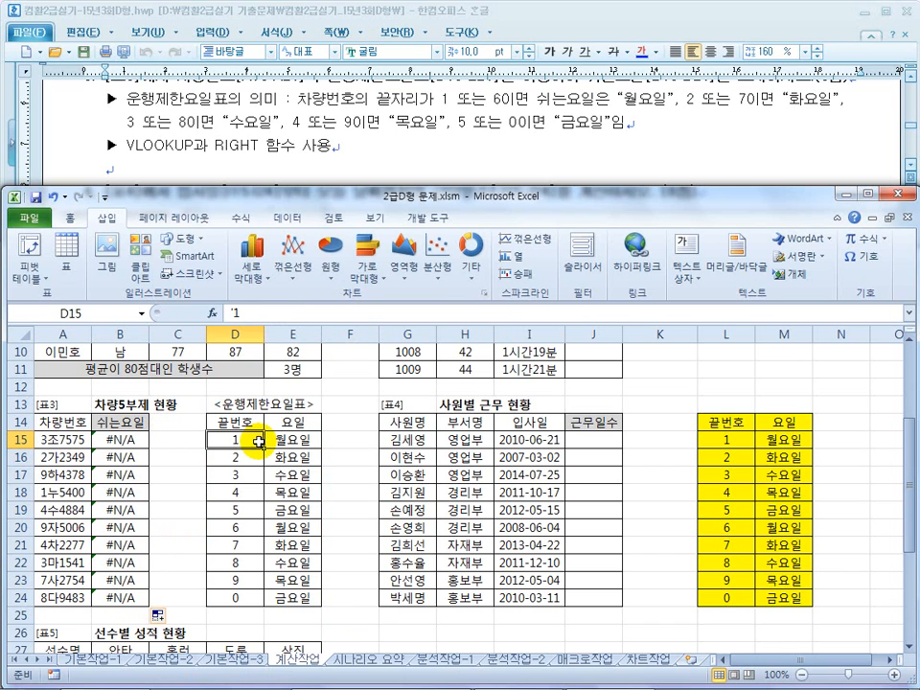
# - Remove *1 from B15, making =VLOOKUP(RIGHT(A15,1),$D$15:$E$24,2,FALSE), and fill the formula down to B24
pyautogui.click(124, 441)
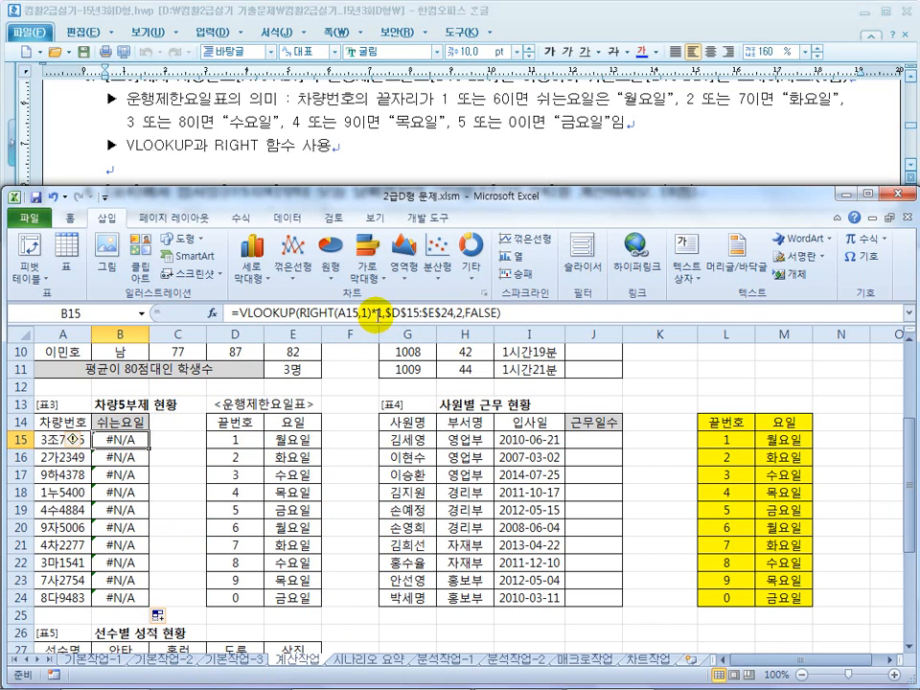
pyautogui.click(377, 313)
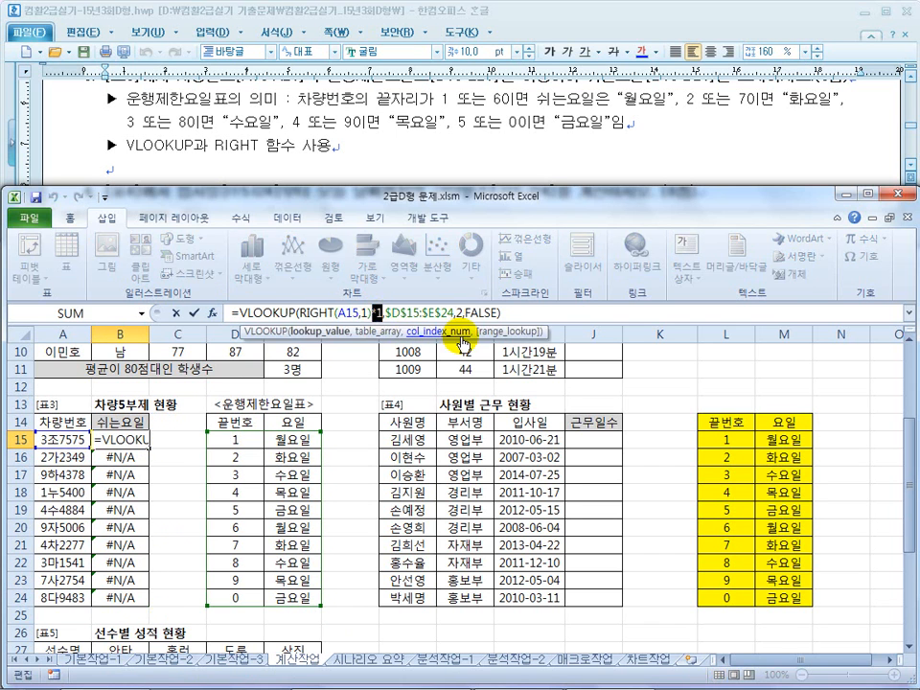
pyautogui.press('Return')
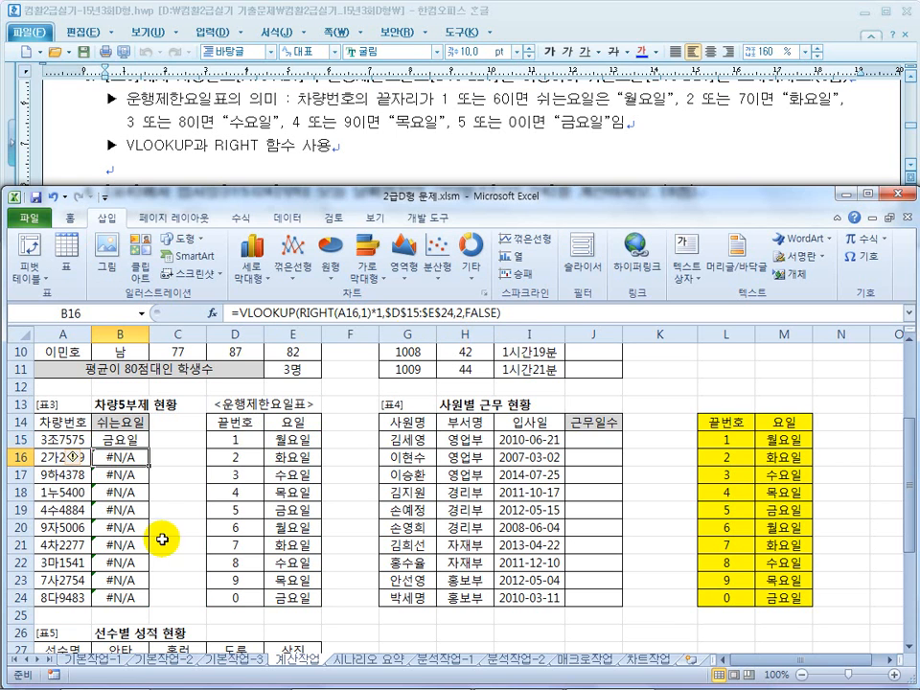
pyautogui.click(129, 441)
pyautogui.moveTo(148, 448); pyautogui.dragTo(141, 601)
# - Review B15's formula against how the 끝번호 values in column D of the 운행제한요일표 are stored
pyautogui.click(236, 487)
pyautogui.click(135, 441)
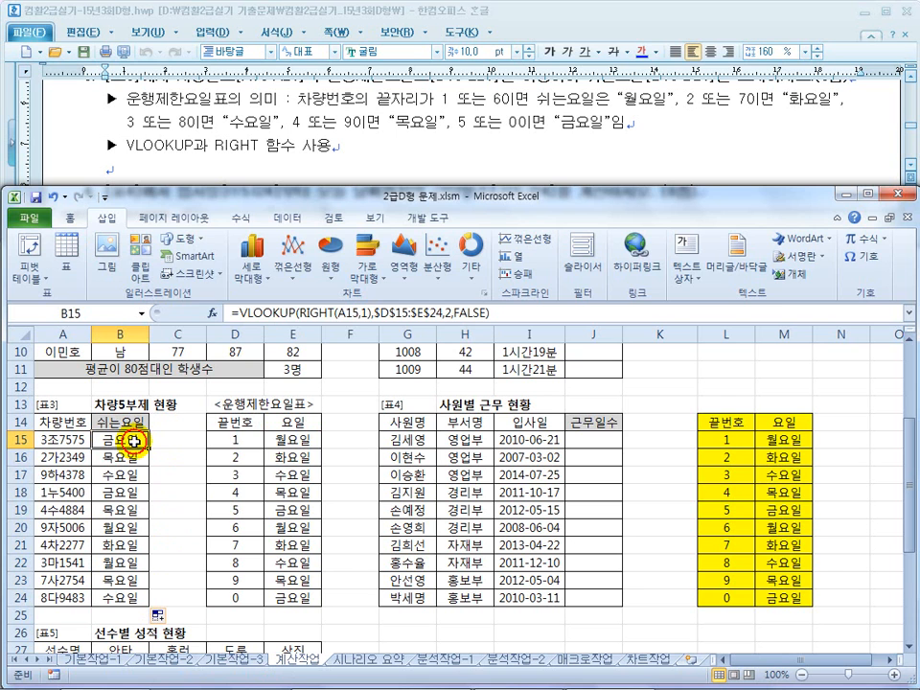
pyautogui.click(240, 441)
pyautogui.click(238, 475)
pyautogui.click(243, 425)
pyautogui.click(240, 459)
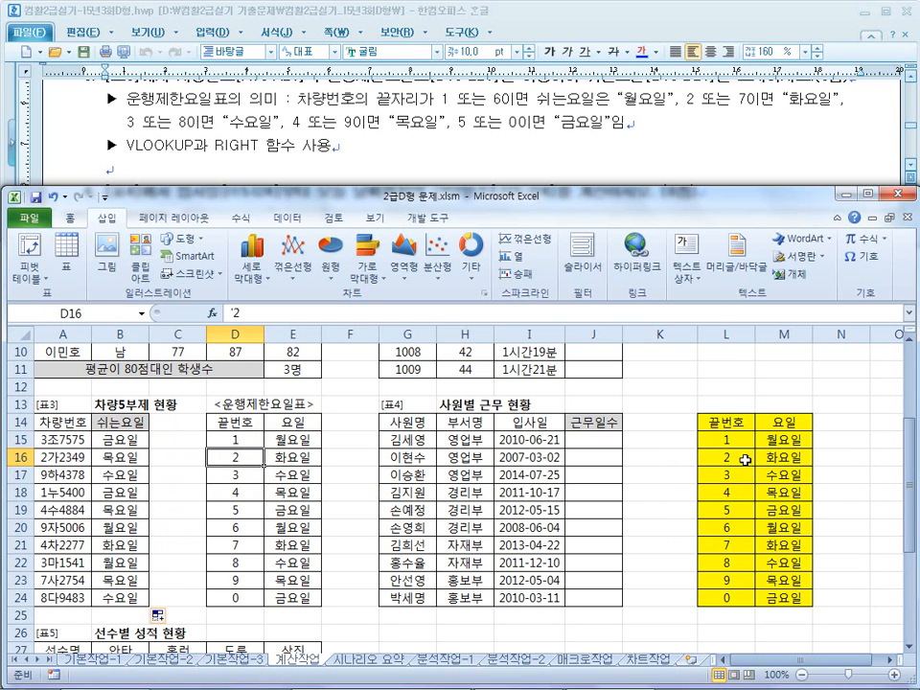
# - Delete columns L and M containing the yellow 끝번호 and 요일 practice table
pyautogui.moveTo(726, 334); pyautogui.dragTo(775, 333)
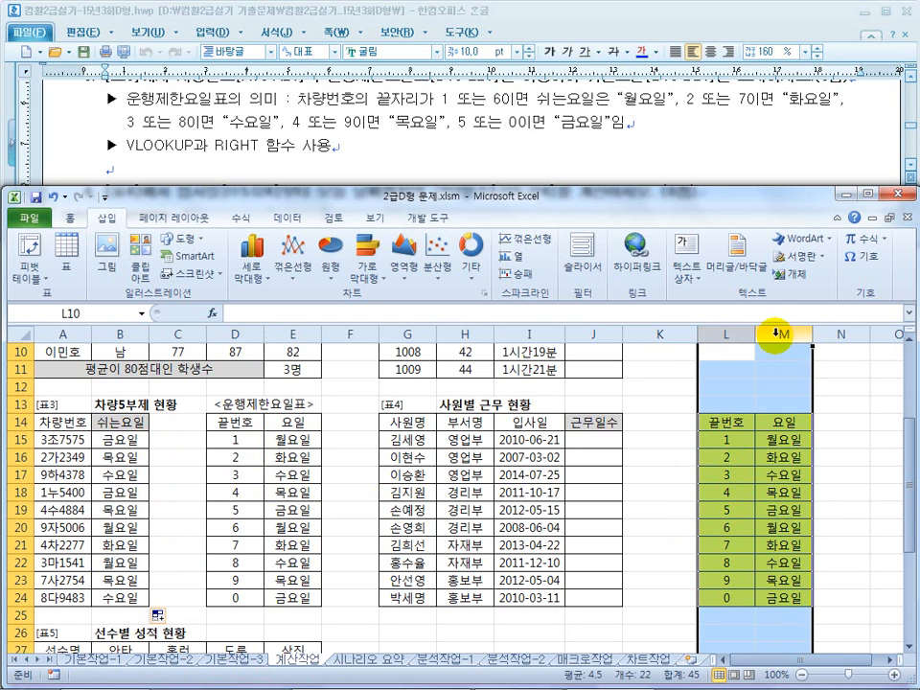
pyautogui.rightClick(731, 334)
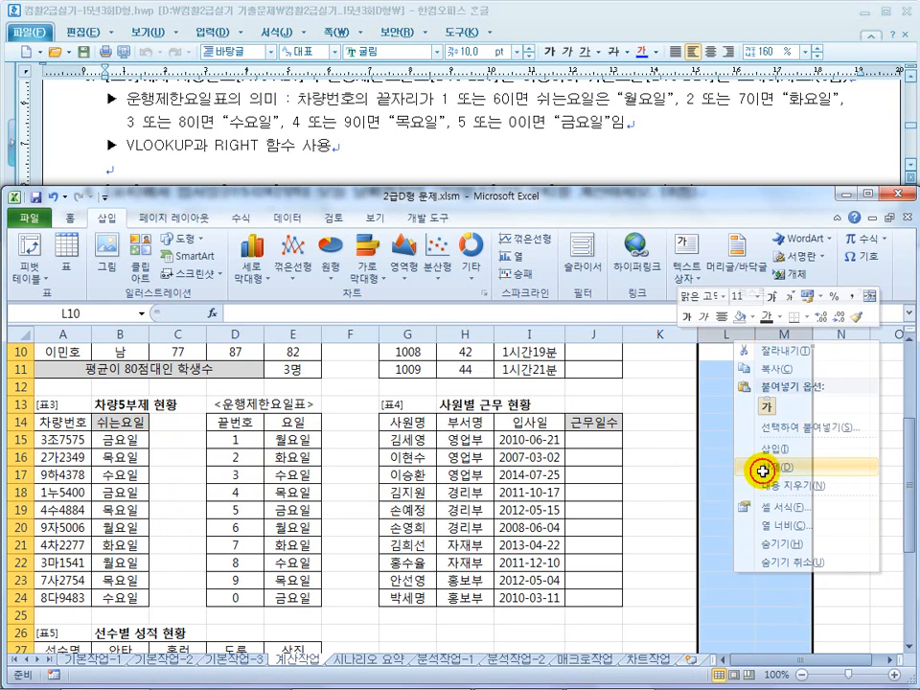
pyautogui.click(765, 469)
pyautogui.click(693, 481)
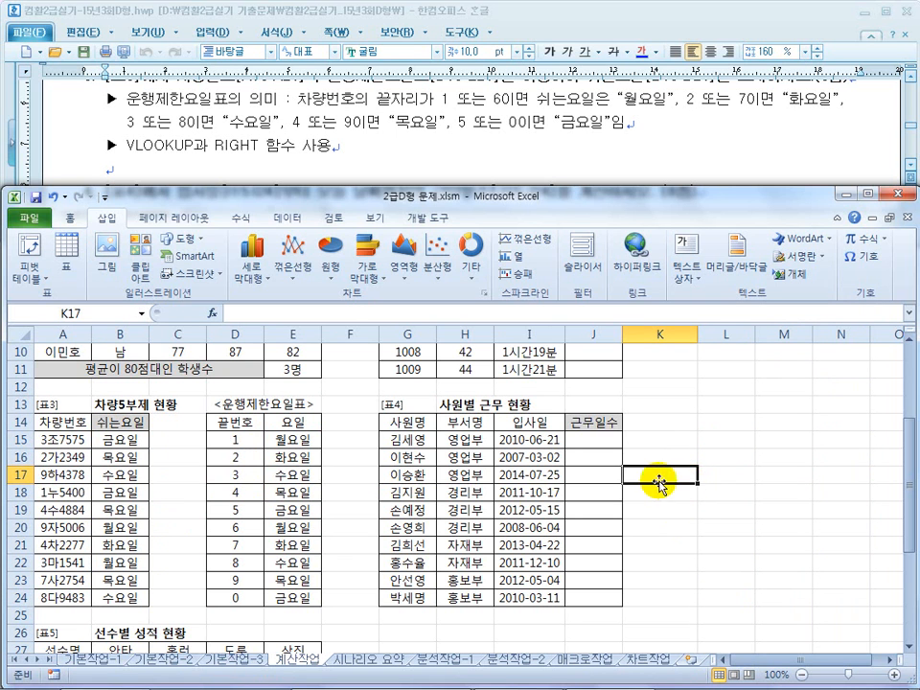
pyautogui.click(513, 510)
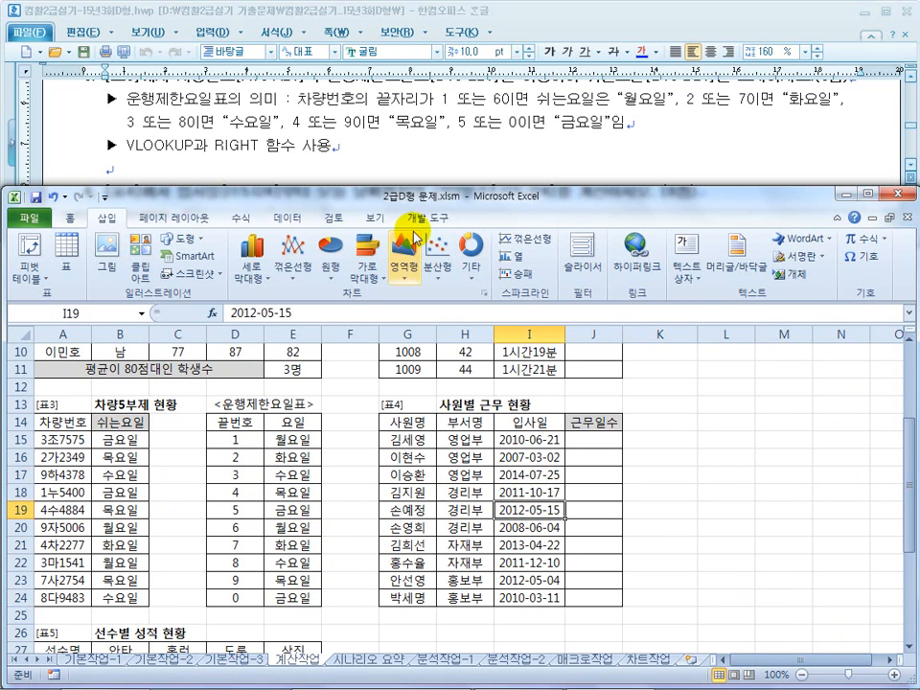
# - Read task 4 in the 한글 exam document and compare its 입사일, 오늘 날짜 and function requirements with 표4 in Excel
pyautogui.click(383, 160)
pyautogui.scroll(-1, 383, 162)
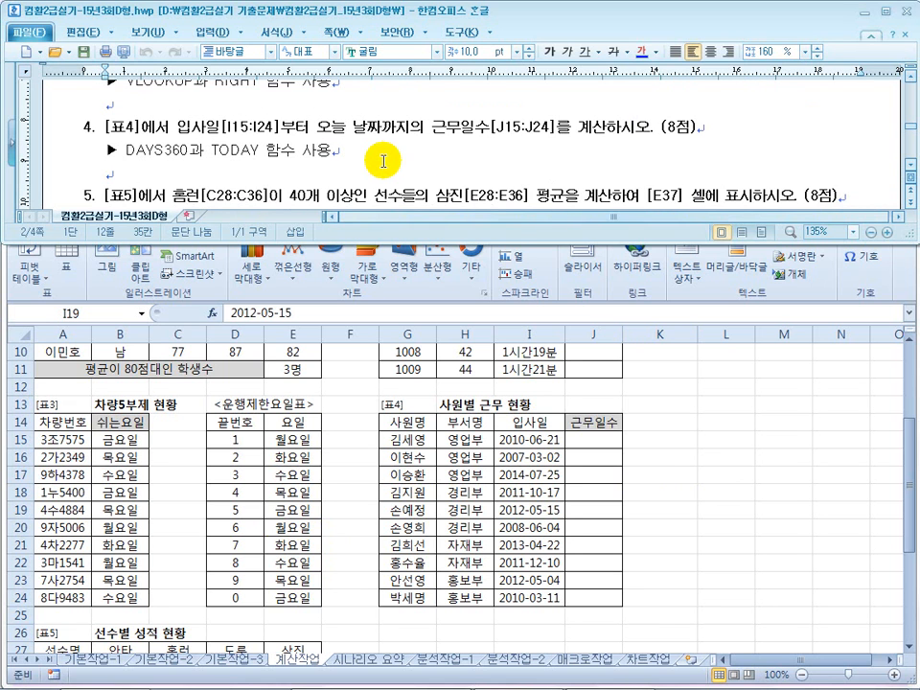
pyautogui.click(339, 142)
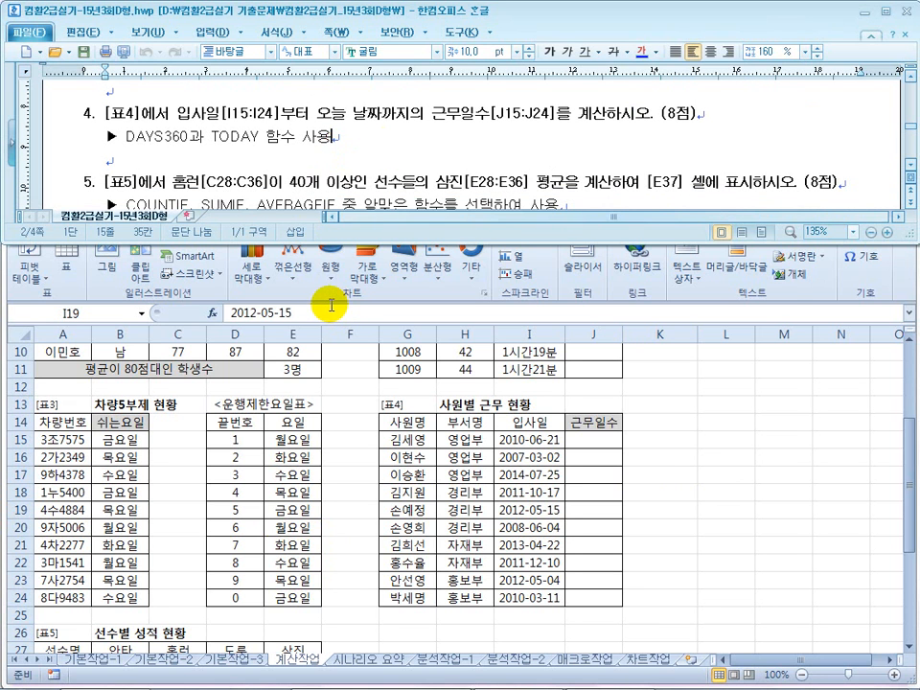
pyautogui.moveTo(333, 116); pyautogui.dragTo(395, 117)
pyautogui.click(515, 565)
pyautogui.click(508, 439)
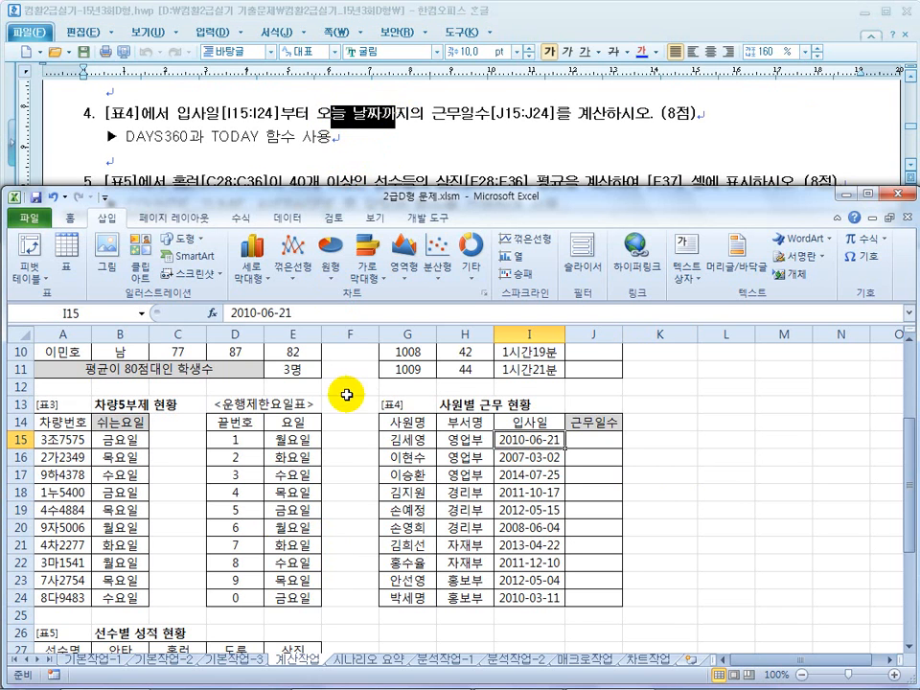
pyautogui.click(233, 136)
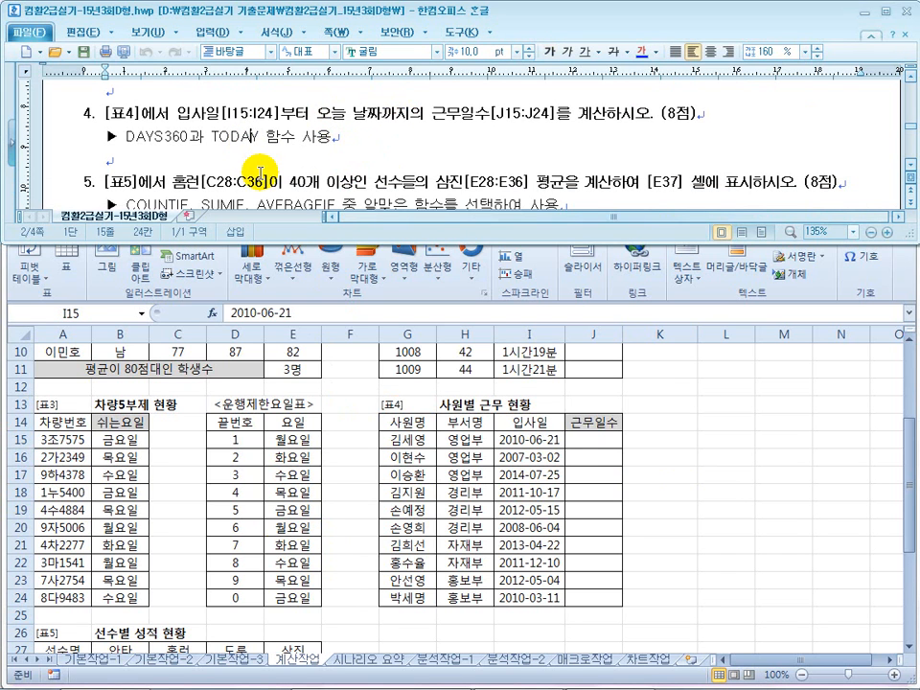
# - Enter =TODAY() in J15 of 표4's 근무일수 column in Excel and compare it with the 입사일 in I15
pyautogui.click(585, 441)
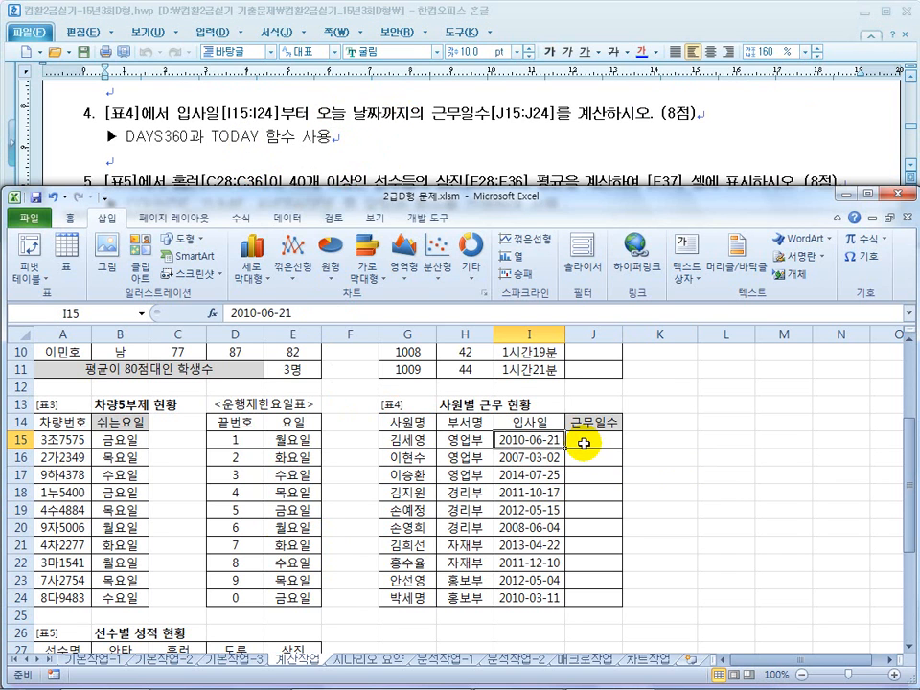
pyautogui.write('=tdo')
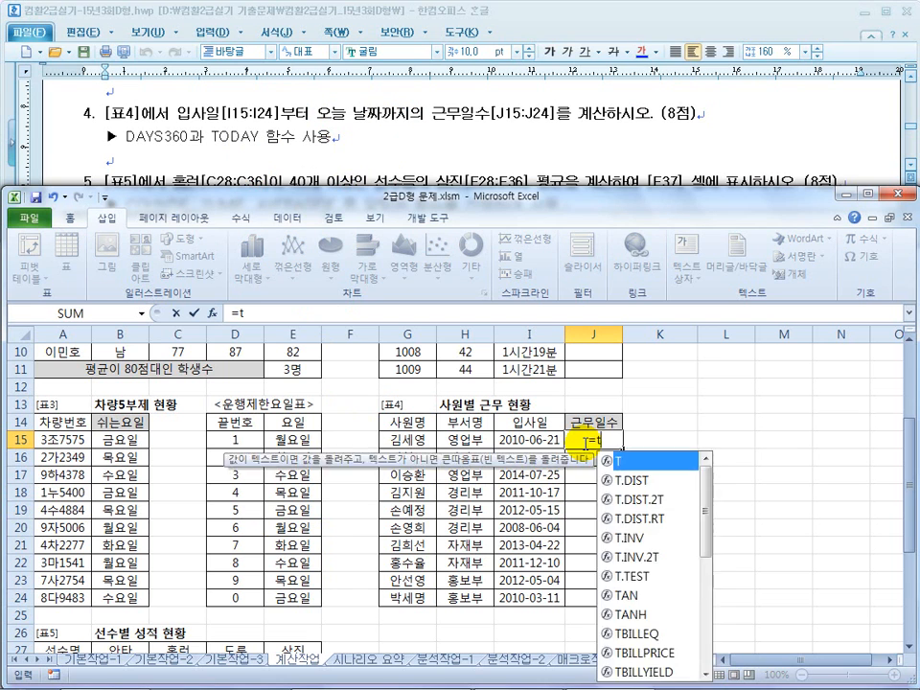
pyautogui.press('BackSpace')
pyautogui.press('BackSpace')
pyautogui.write('o')
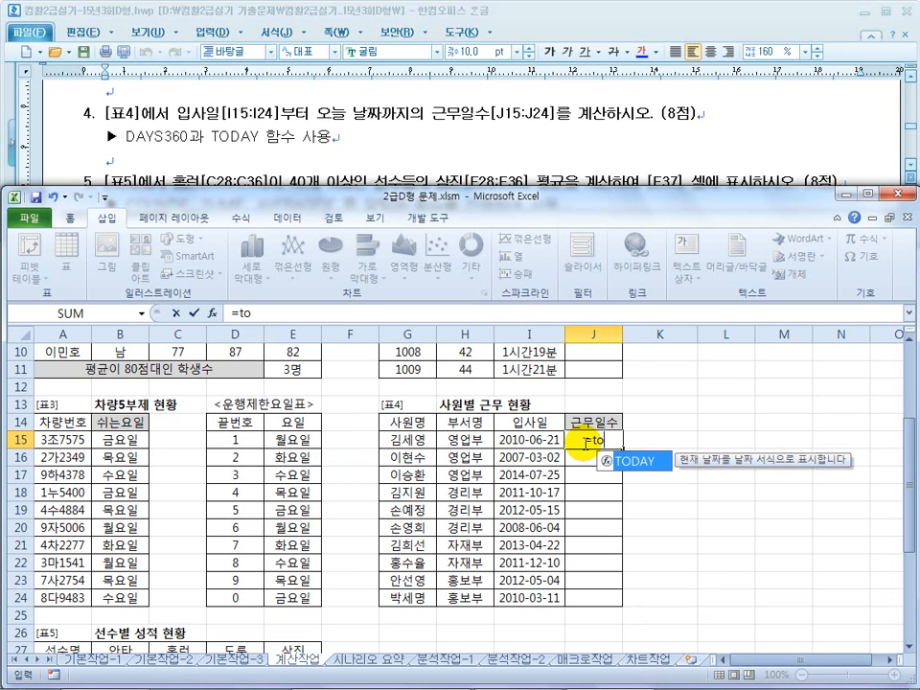
pyautogui.write('day()')
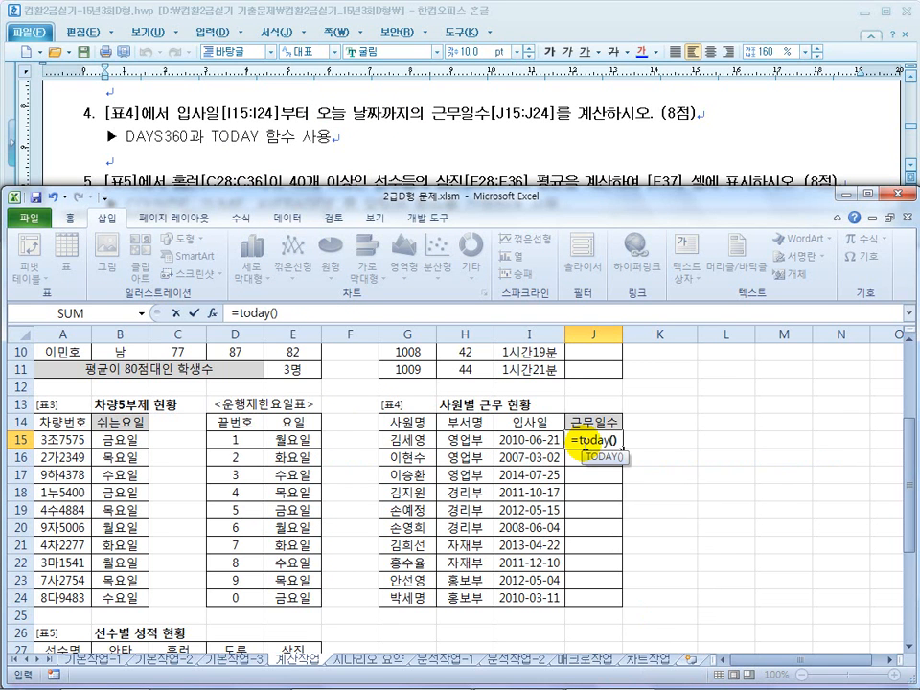
pyautogui.press('Return')
pyautogui.click(584, 443)
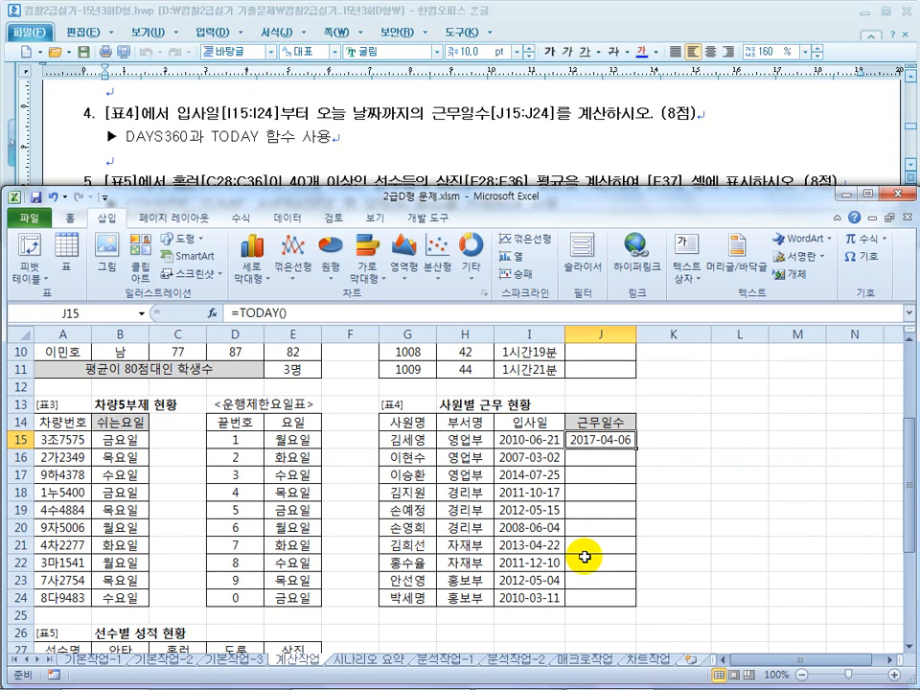
pyautogui.click(535, 438)
pyautogui.click(608, 440)
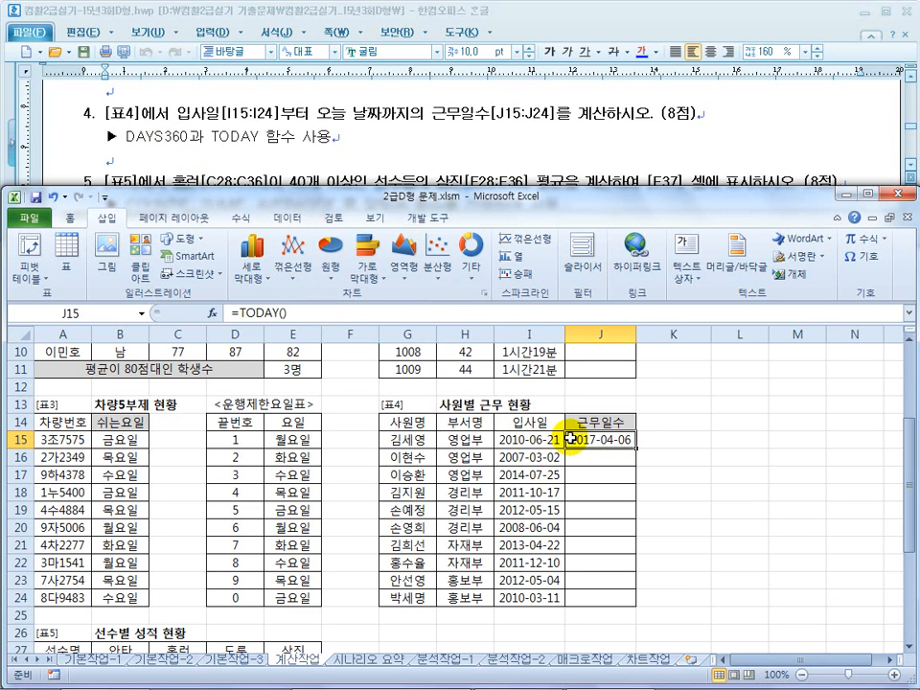
# - Wrap J15's TODAY function in DAYS360 with I15 as the start date, making =DAYS360(I15,TODAY())
pyautogui.click(238, 313)
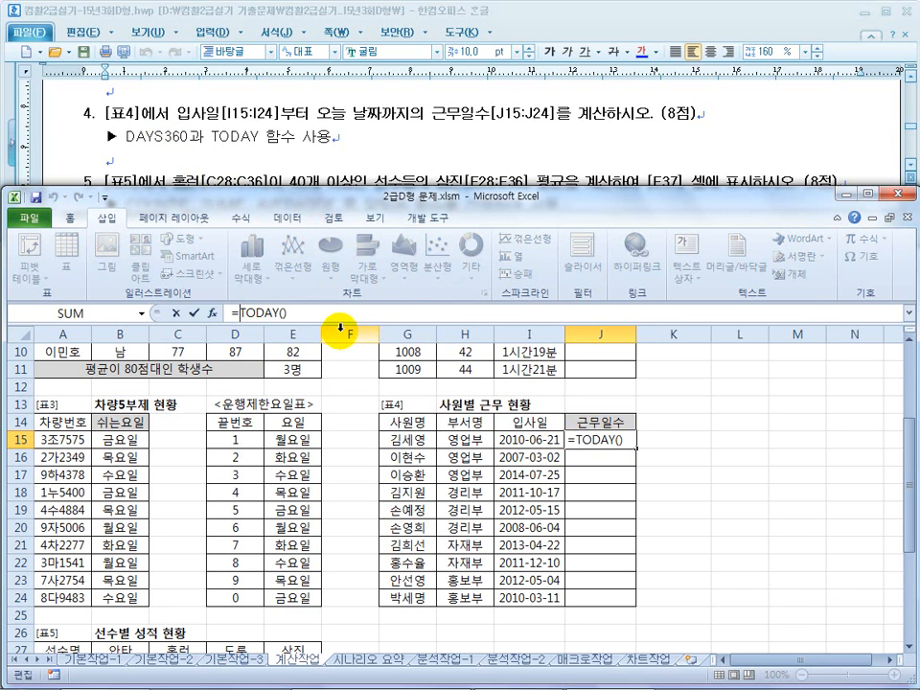
pyautogui.write('f')
pyautogui.press('BackSpace')
pyautogui.write('day')
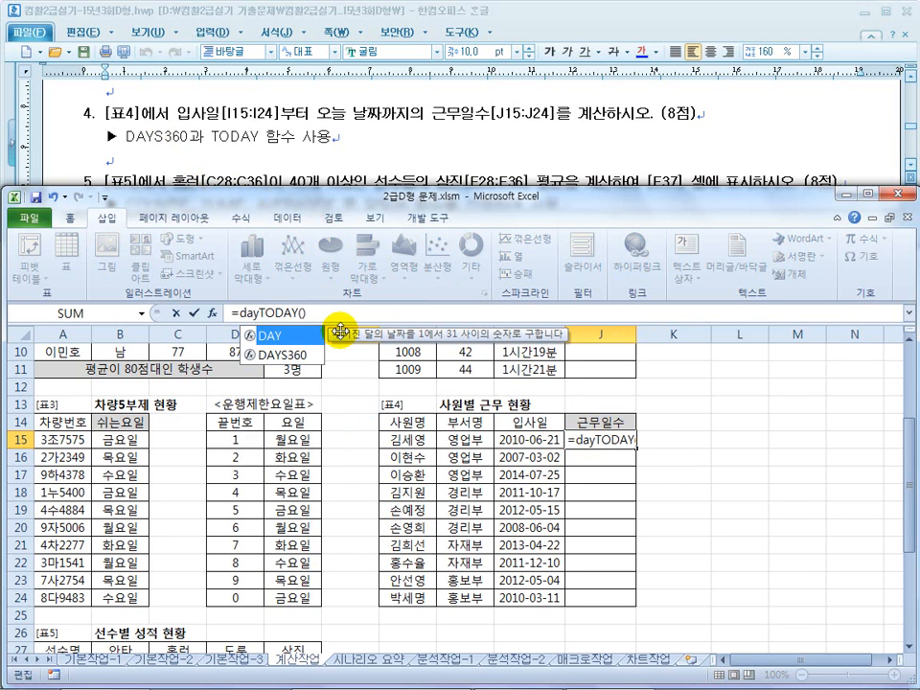
pyautogui.press('Down')
pyautogui.doubleClick(298, 354)
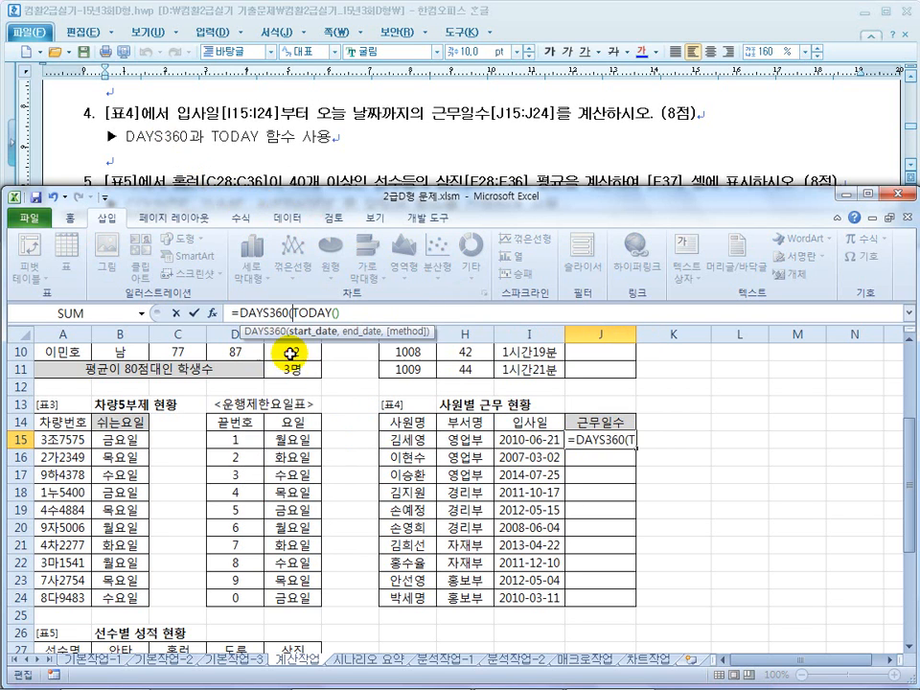
pyautogui.click(538, 440)
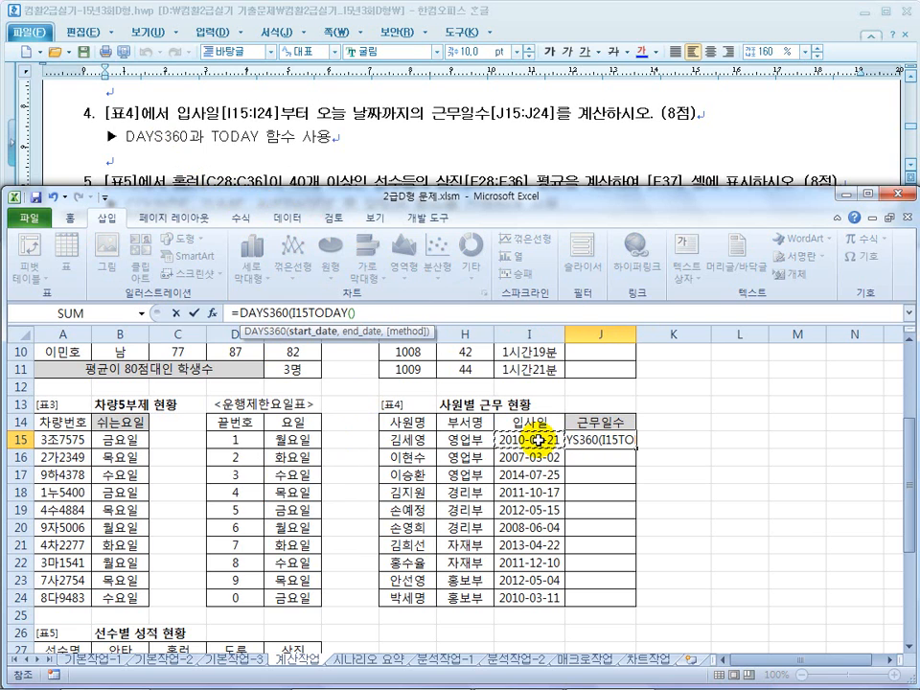
pyautogui.write(',')
pyautogui.click(399, 316)
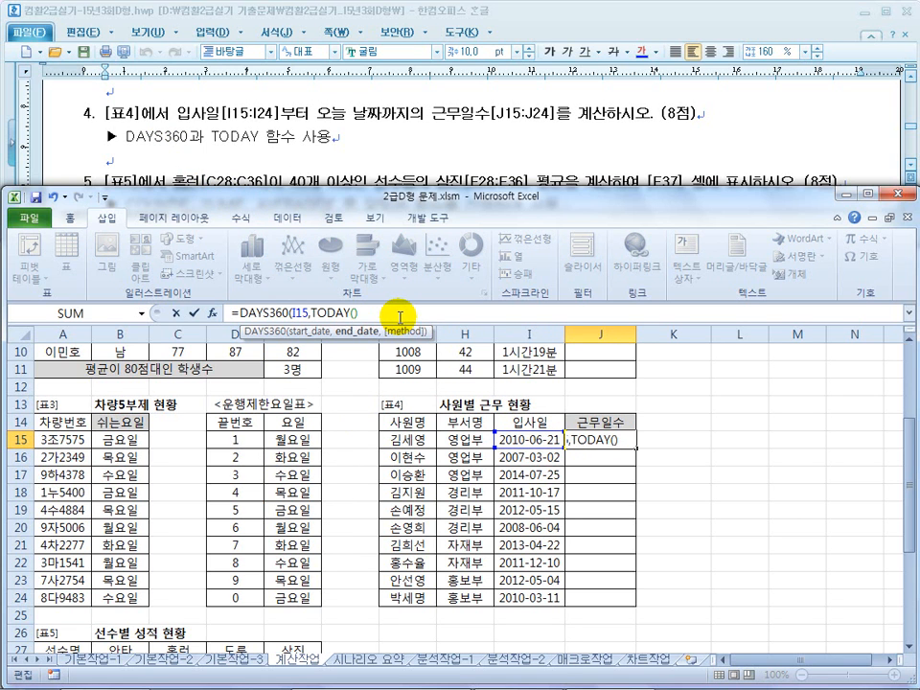
pyautogui.press('Return')
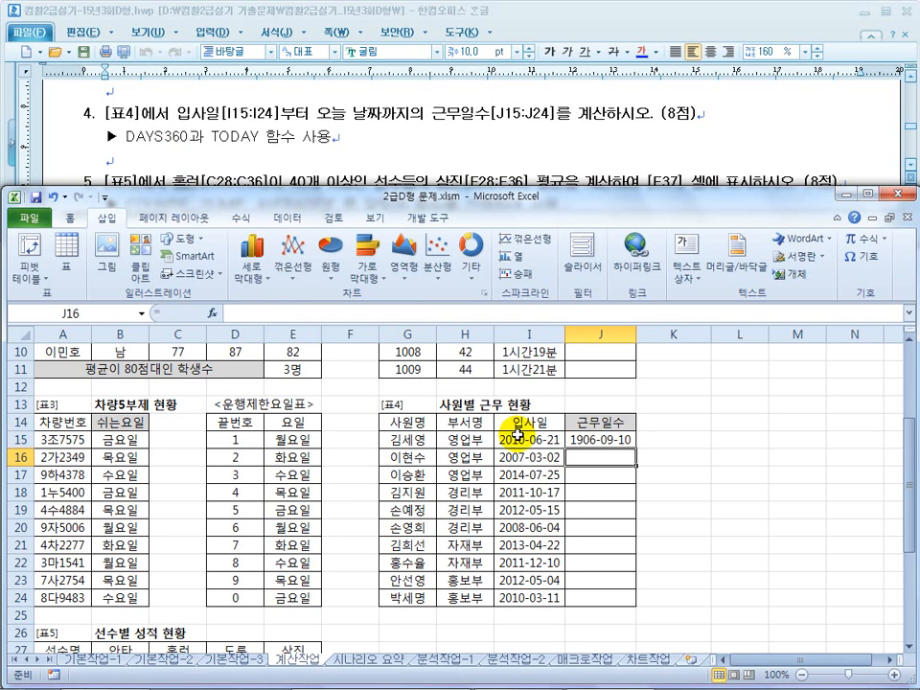
# - Format J15 with the 숫자 category and fill its DAYS360 formula down to J24
pyautogui.click(603, 444)
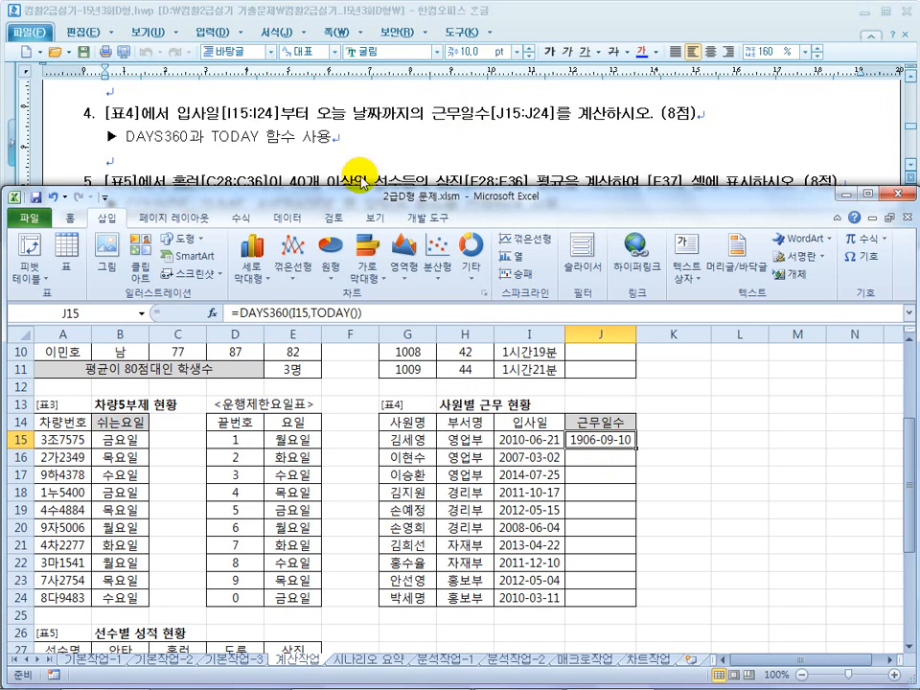
pyautogui.rightClick(593, 442)
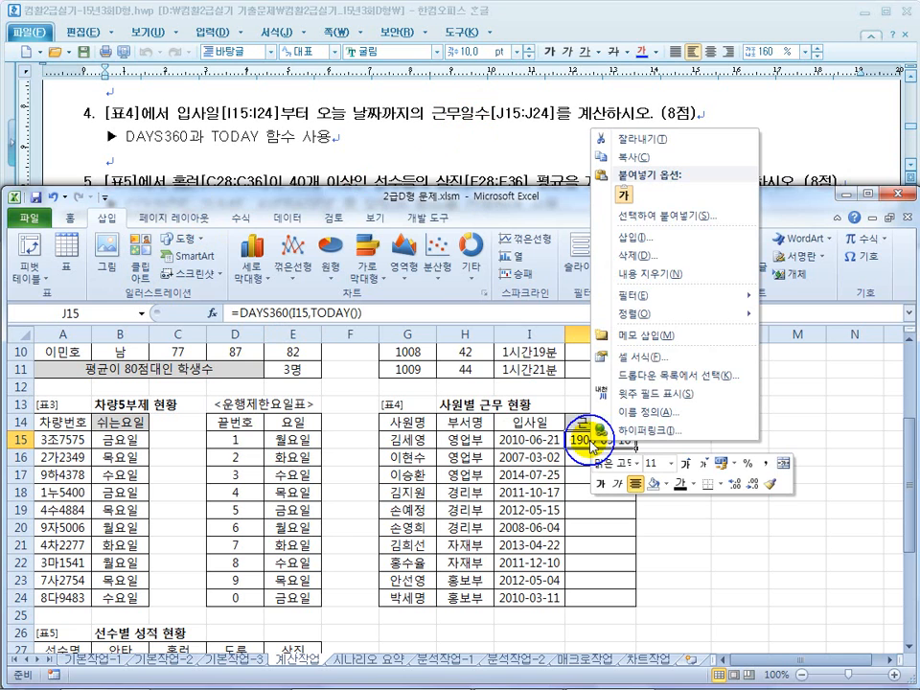
pyautogui.click(606, 358)
pyautogui.click(452, 256)
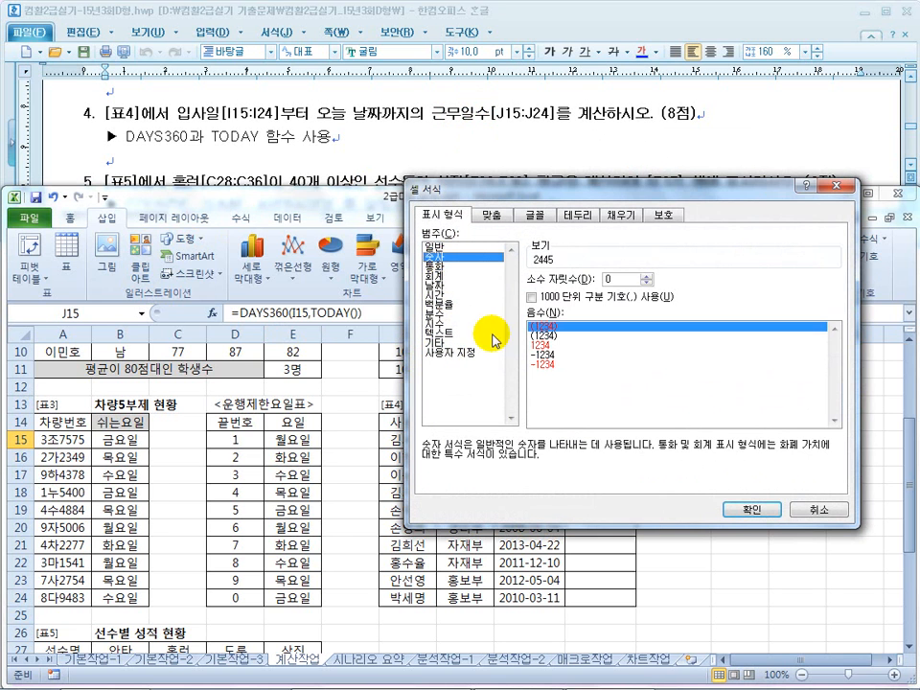
pyautogui.click(754, 510)
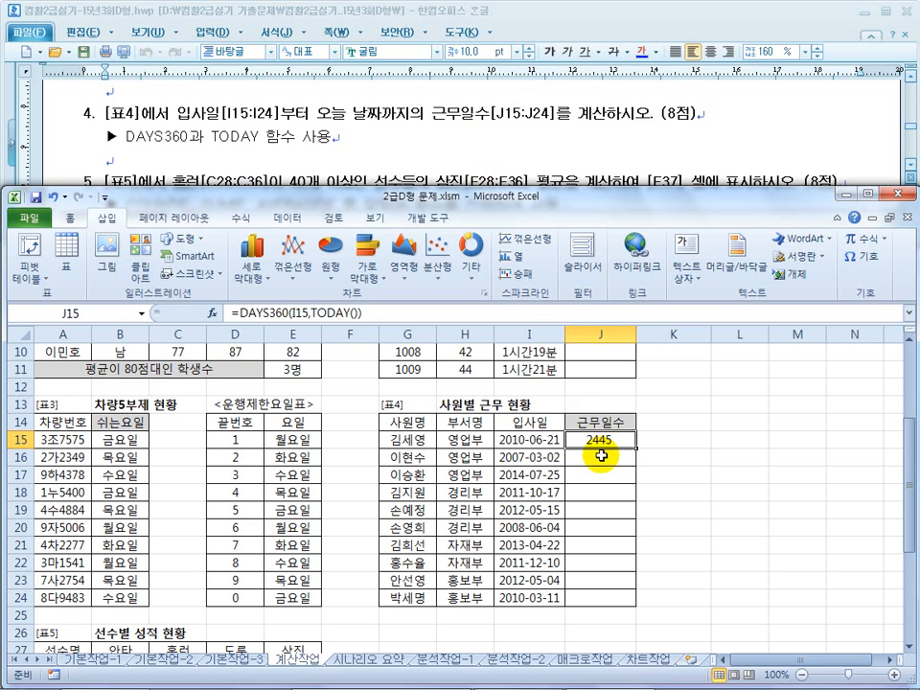
pyautogui.moveTo(636, 448); pyautogui.dragTo(628, 604)
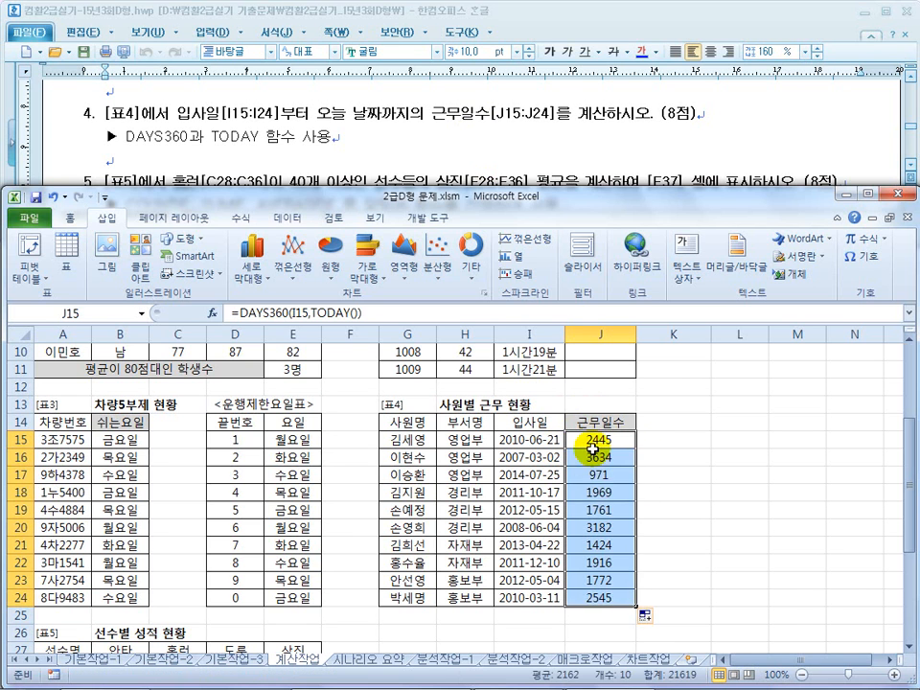
pyautogui.click(594, 448)
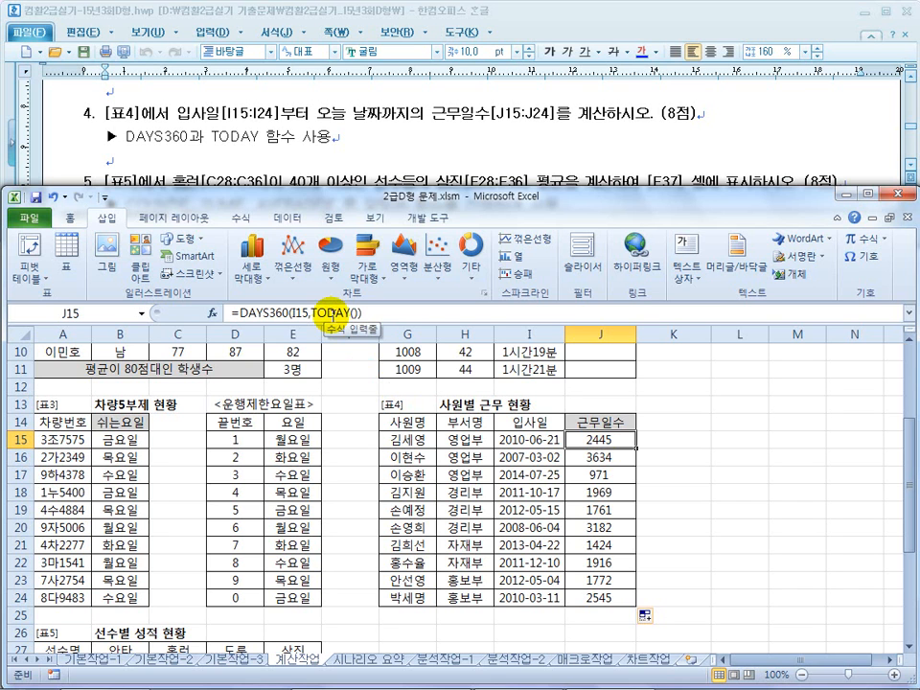
# - Consult task 5 in the exam document and start an AVERAGEIF formula in 표5's E37 with $C$28:$C$36 as the criteria range
pyautogui.click(385, 156)
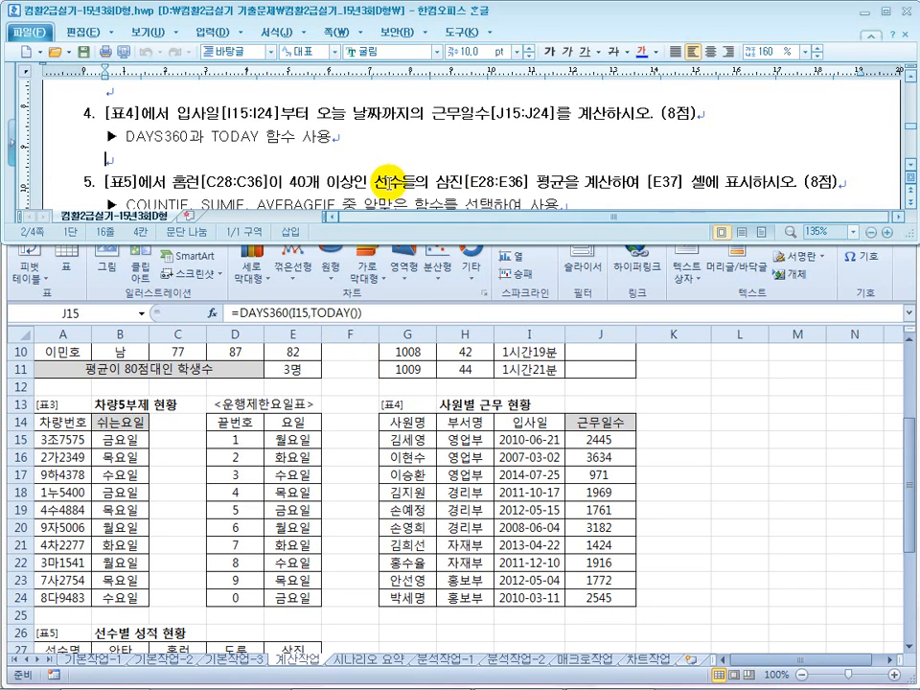
pyautogui.scroll(-1, 386, 181)
pyautogui.click(352, 473)
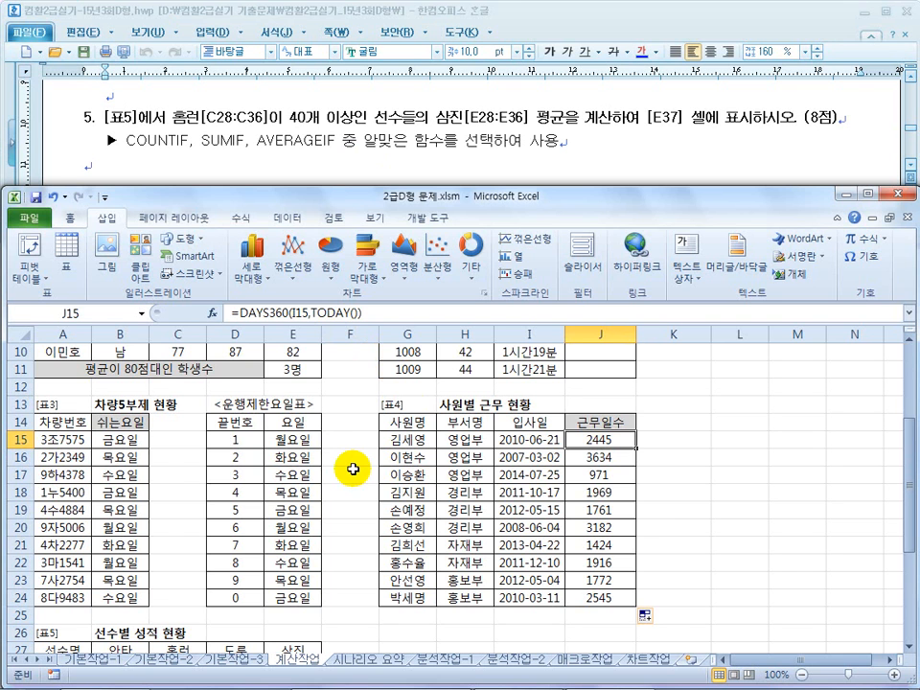
pyautogui.click(353, 467)
pyautogui.scroll(-6, 353, 469)
pyautogui.scroll(1, 353, 469)
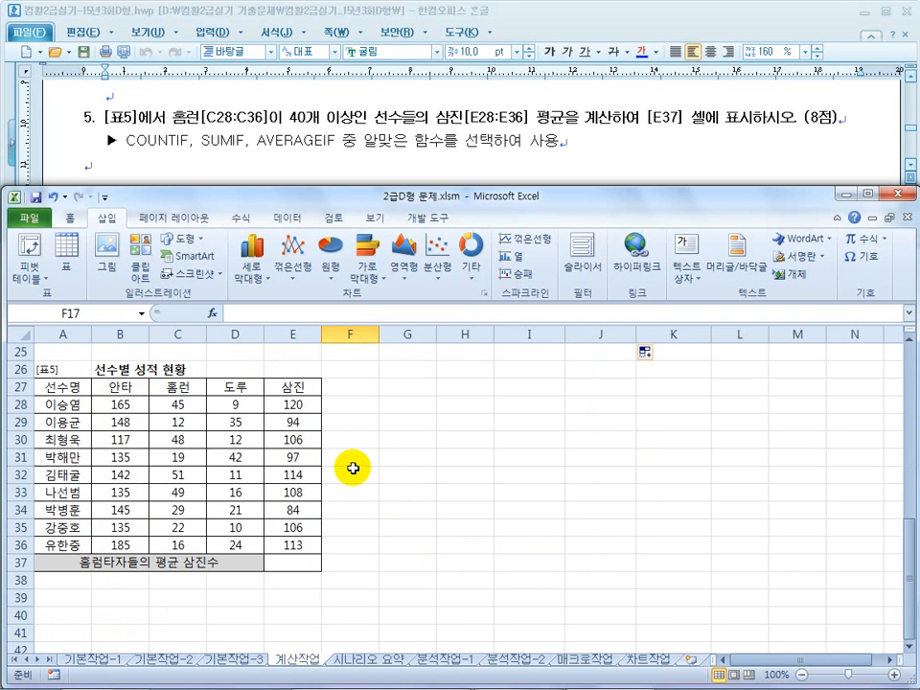
pyautogui.click(296, 566)
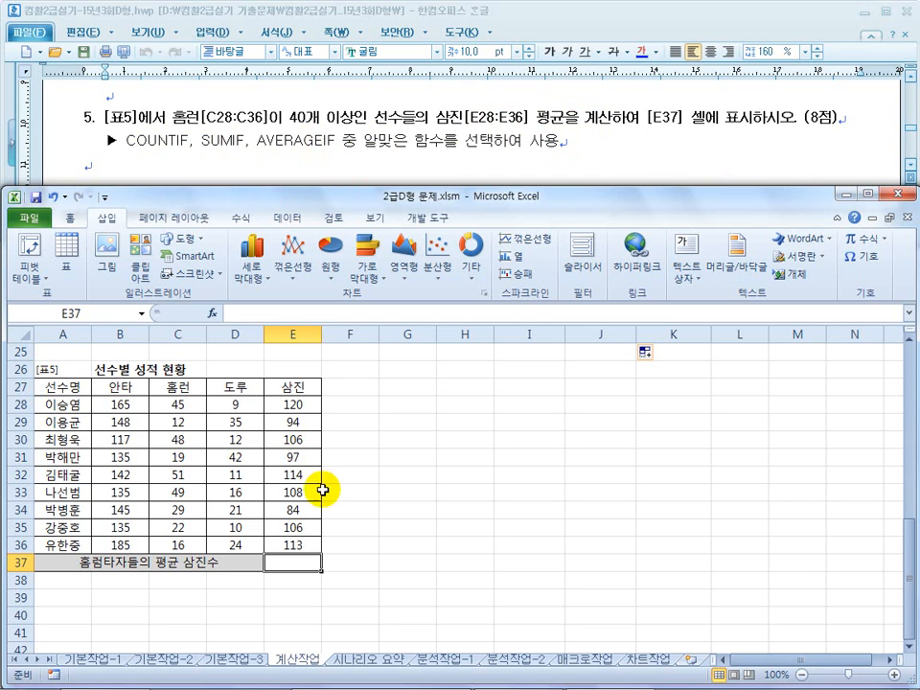
pyautogui.write('=avera')
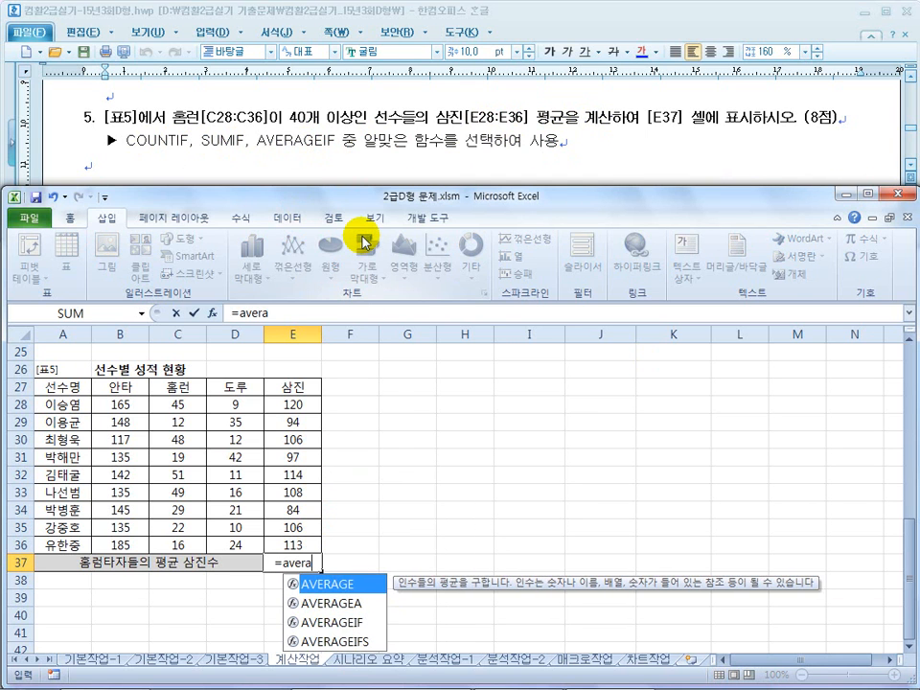
pyautogui.doubleClick(357, 621)
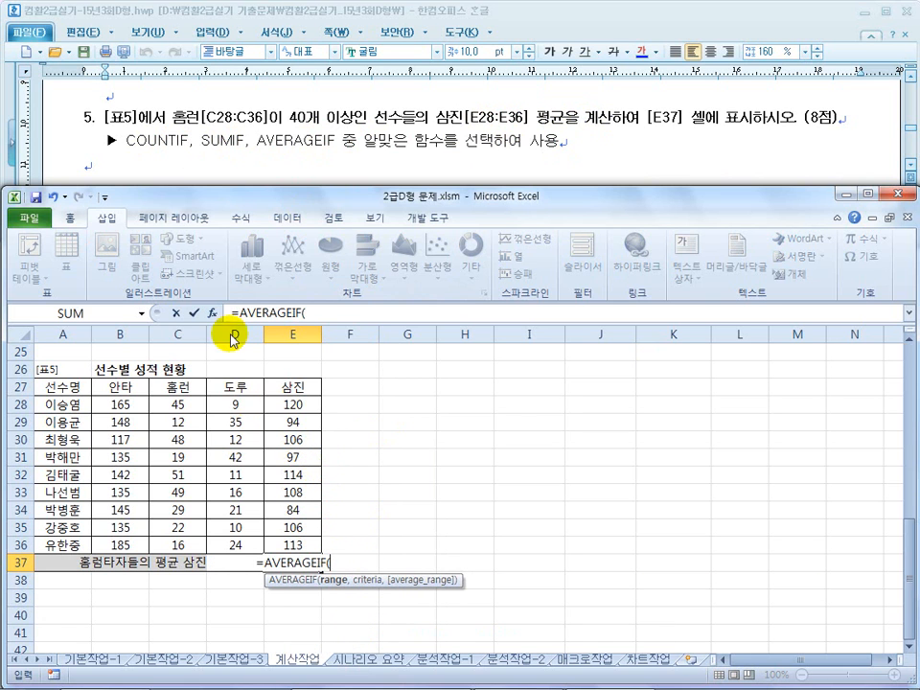
pyautogui.moveTo(187, 404); pyautogui.dragTo(185, 545)
pyautogui.press('F4')
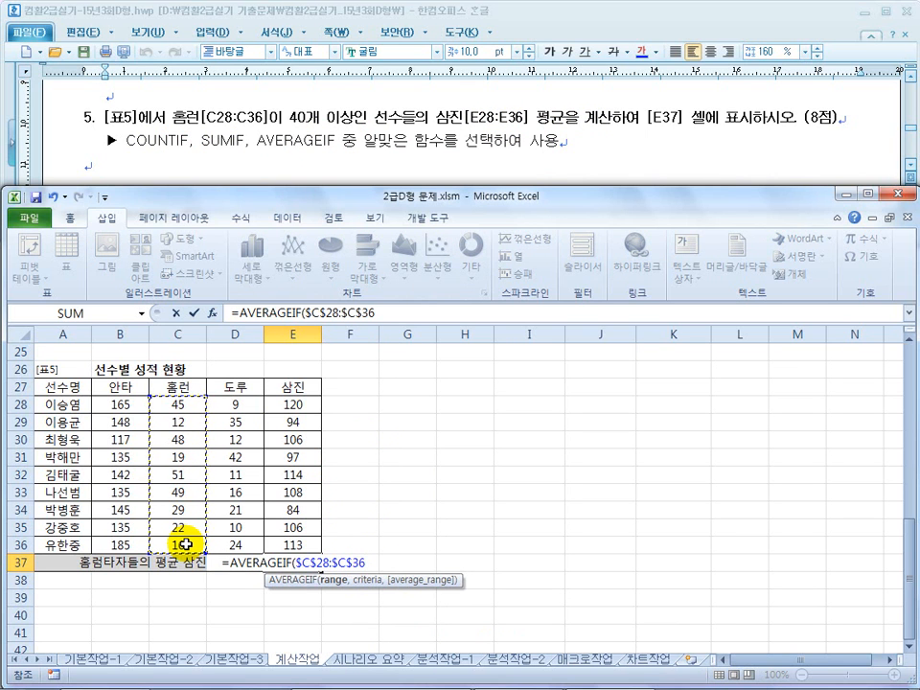
pyautogui.write(',')
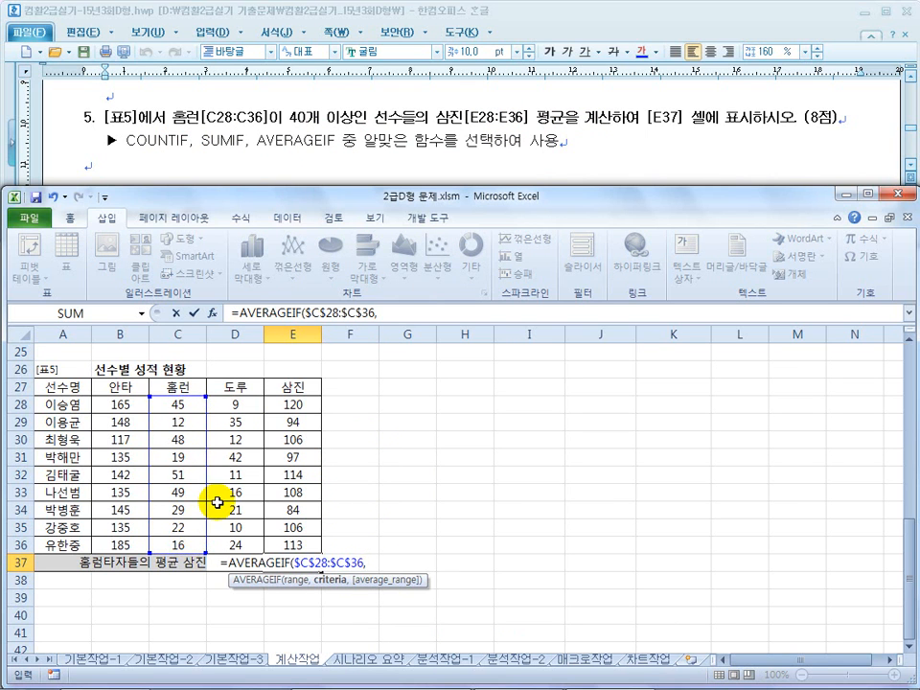
# - Complete E37's AVERAGEIF formula with the criterion ">40" and the average range $E$28:$E$36
pyautogui.write('"')
pyautogui.write('>=40",')
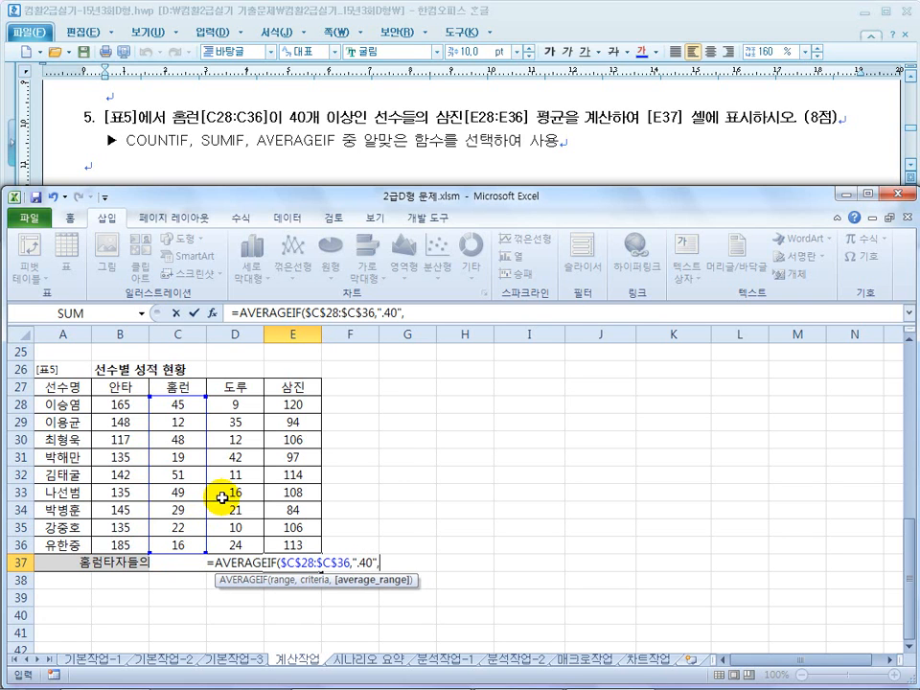
pyautogui.click(382, 563)
pyautogui.press('BackSpace')
pyautogui.write('>')
pyautogui.click(419, 313)
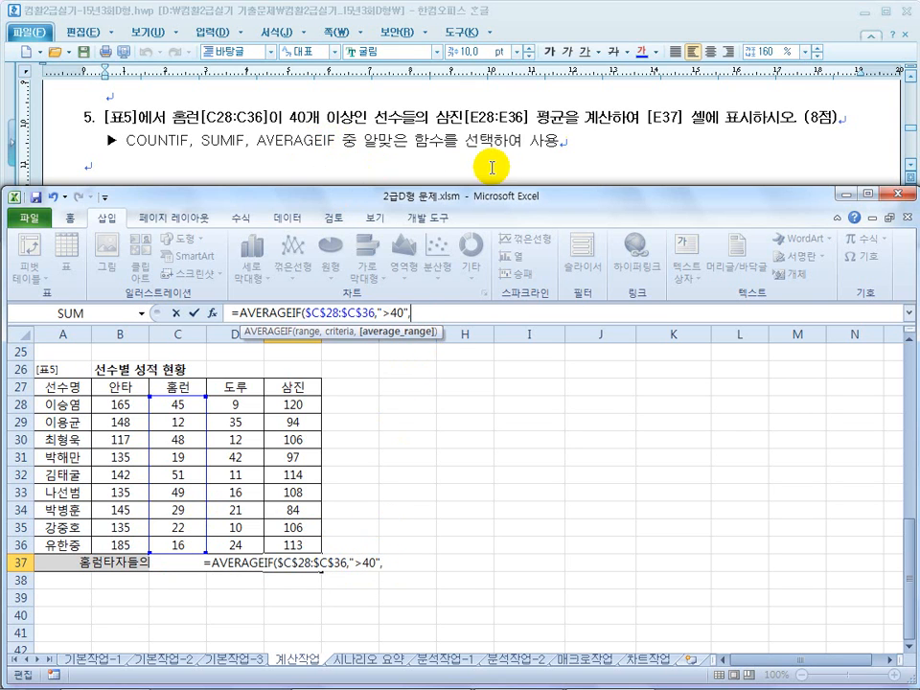
pyautogui.moveTo(302, 405); pyautogui.dragTo(305, 545)
pyautogui.press('F4')
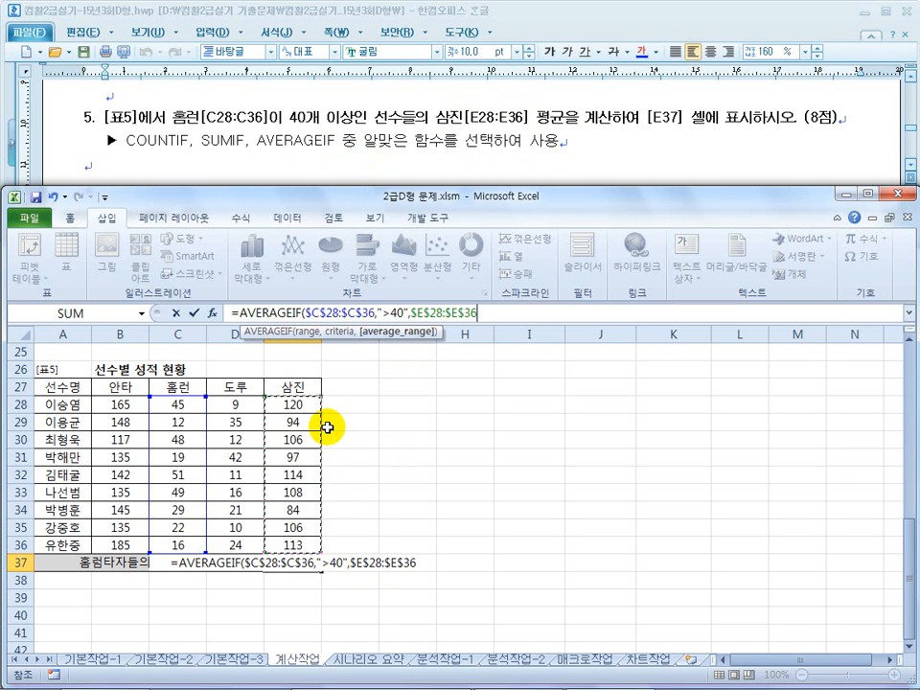
pyautogui.write(')')
pyautogui.press('Return')
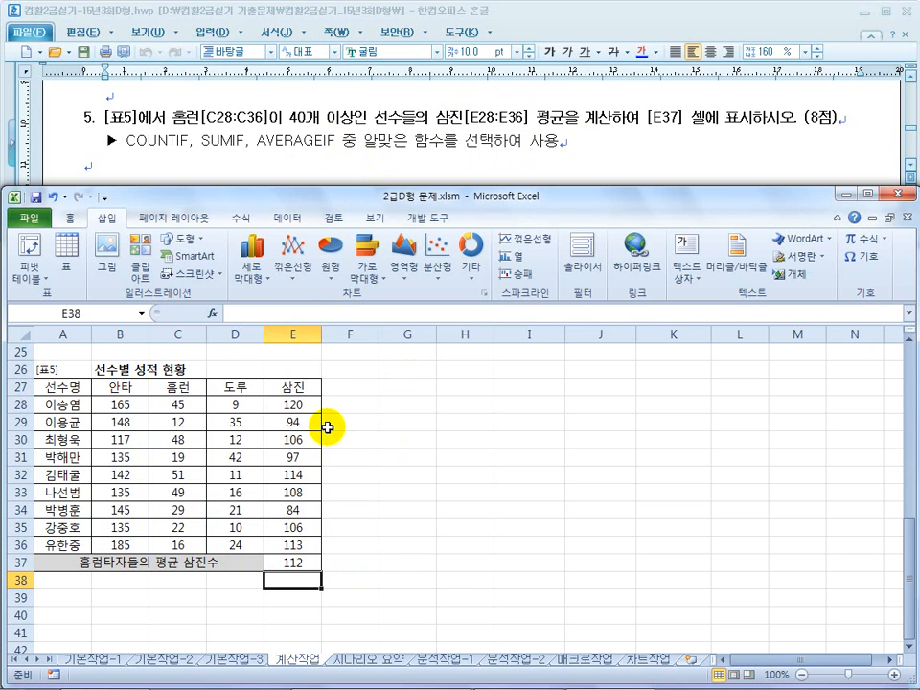
# - Review E37's AVERAGEIF formula against the 홈런 range C28:C36 and the 삼진 range E28:E36
pyautogui.click(293, 562)
pyautogui.moveTo(181, 405); pyautogui.dragTo(185, 543)
pyautogui.moveTo(294, 404); pyautogui.dragTo(303, 548)
pyautogui.click(303, 561)
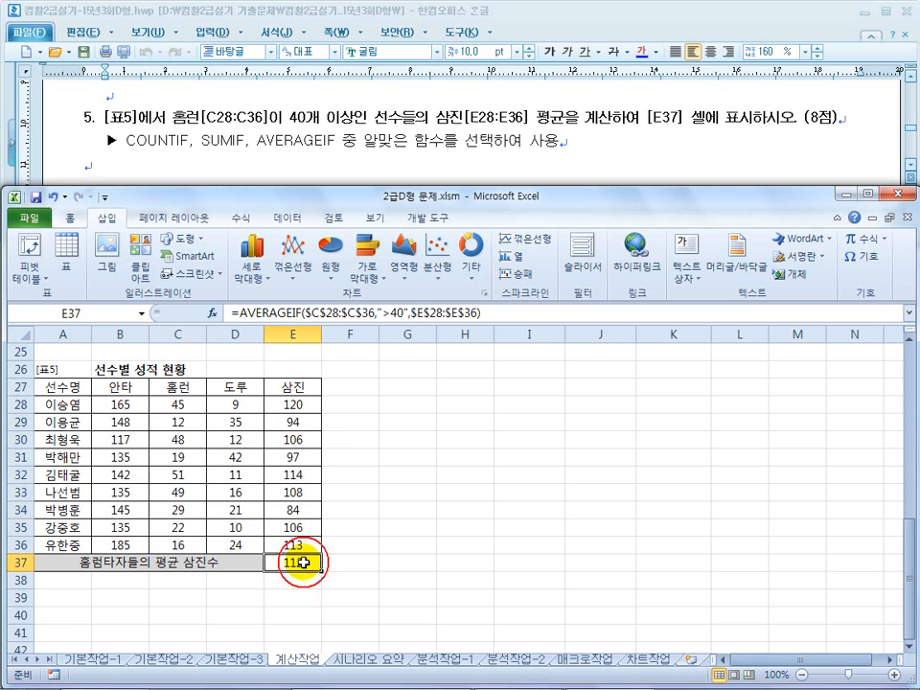